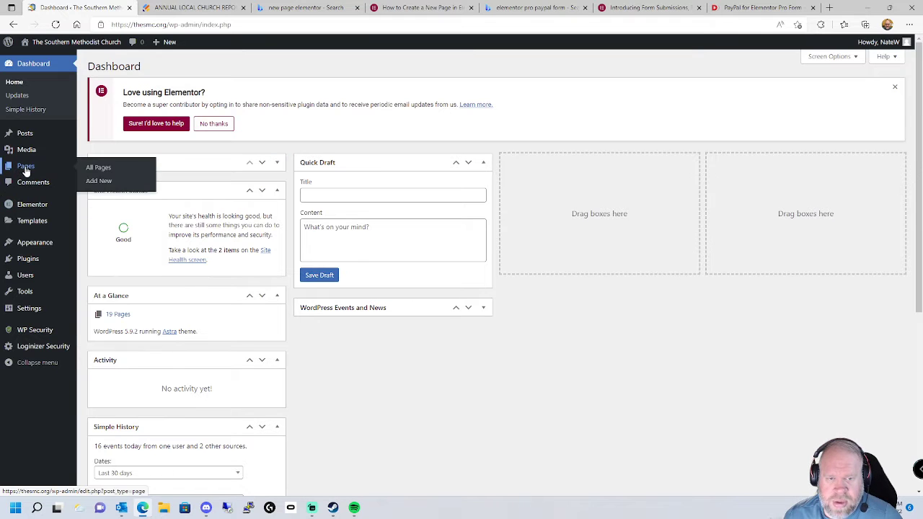
Step: Open the site's Home page from the page list for editing with Elementor
left_click(25, 168)
scroll(433, 346, "down", 3)
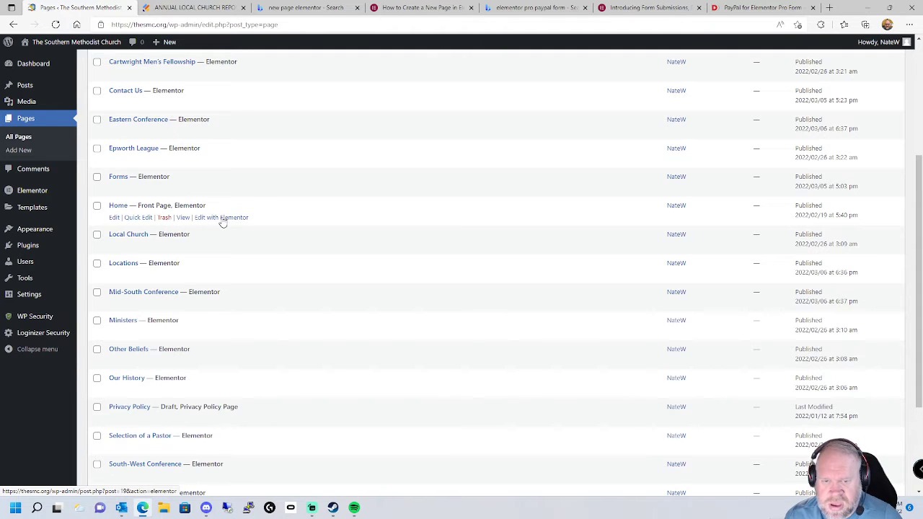
left_click(224, 220)
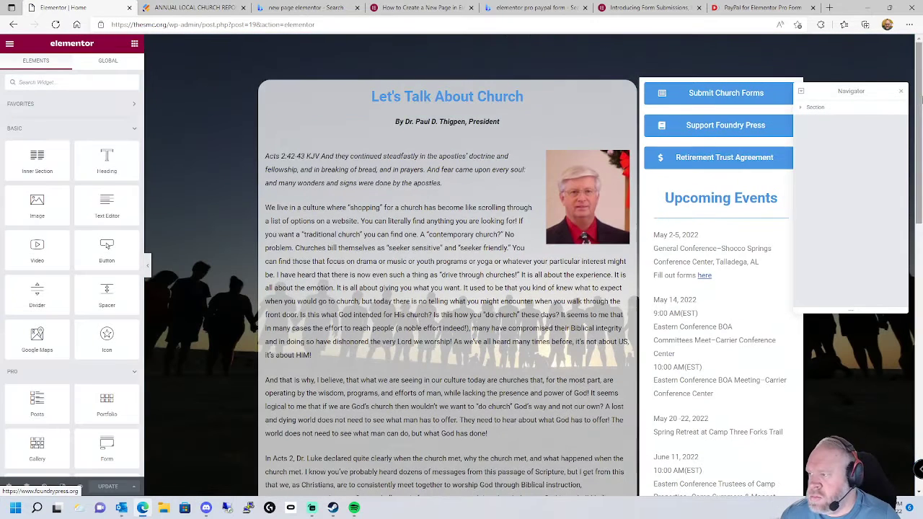
Step: Examine the page structure in the Navigator, expanding the section and its first column, and close the Navigator
left_click_drag(899, 101, 831, 101)
left_click(834, 92)
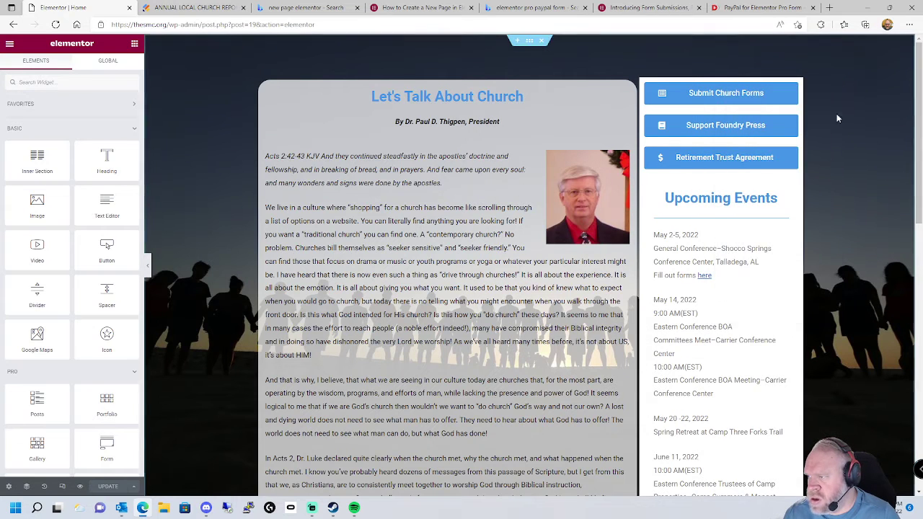
left_click(27, 489)
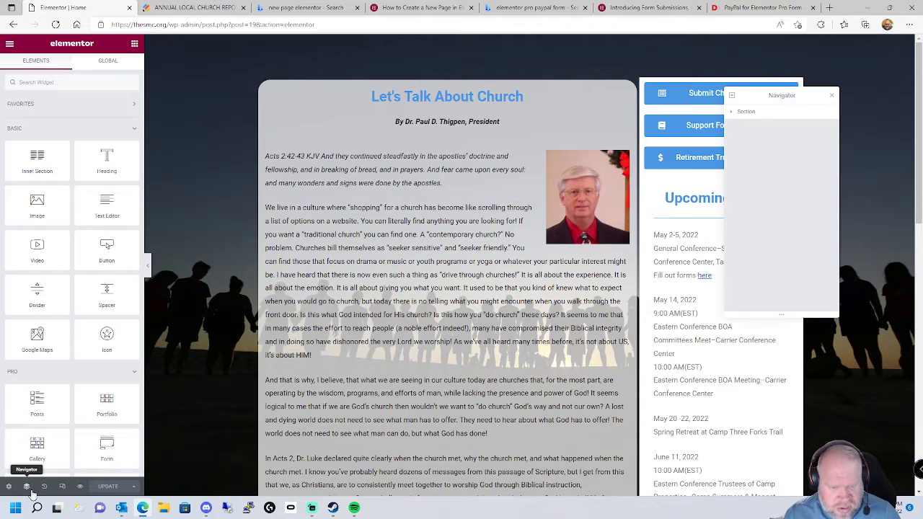
left_click(733, 113)
left_click(736, 126)
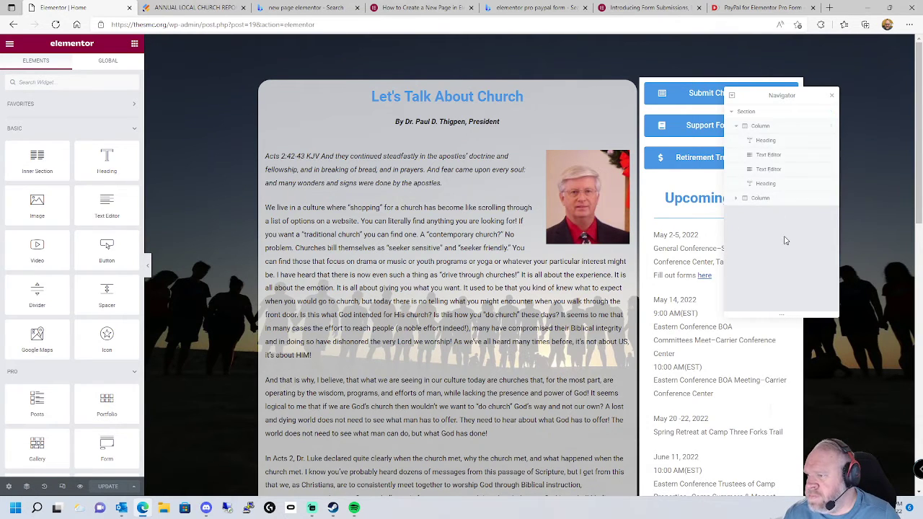
left_click(777, 127)
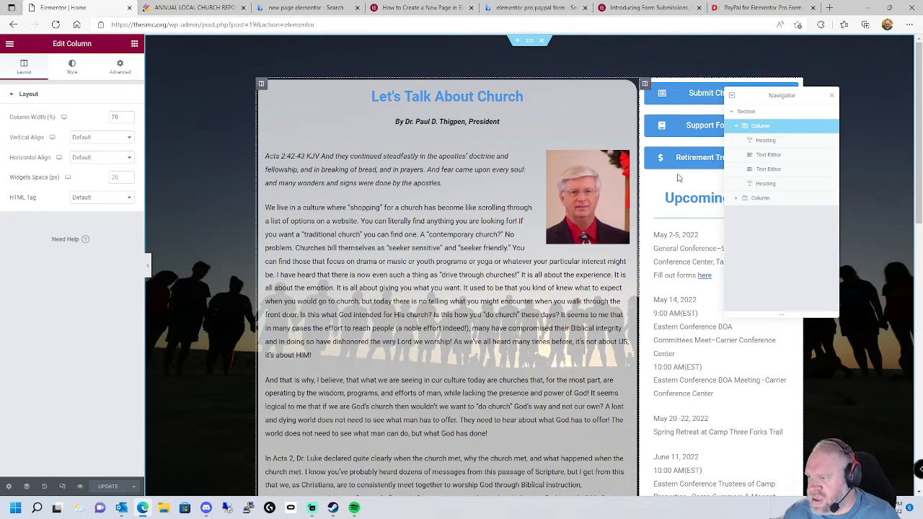
left_click(832, 95)
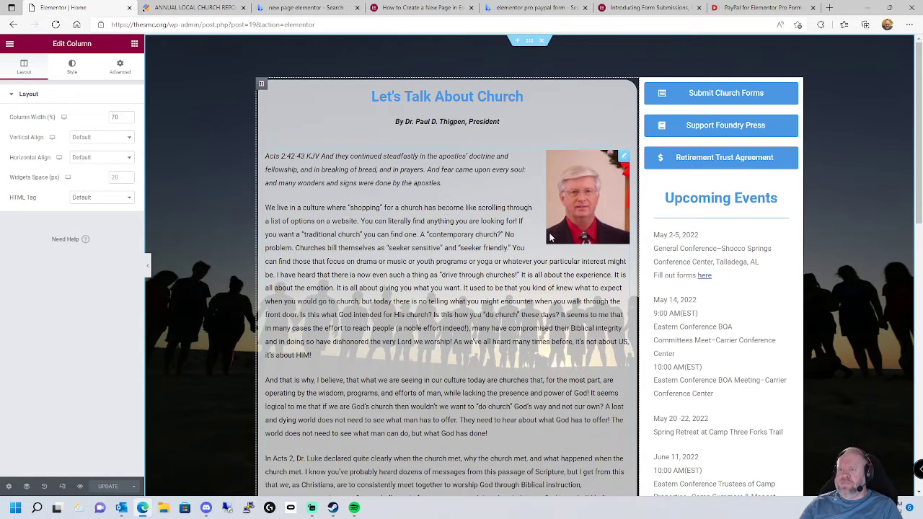
Step: Try a linked margin of 90 px on the page's main section and clear it again
left_click(529, 40)
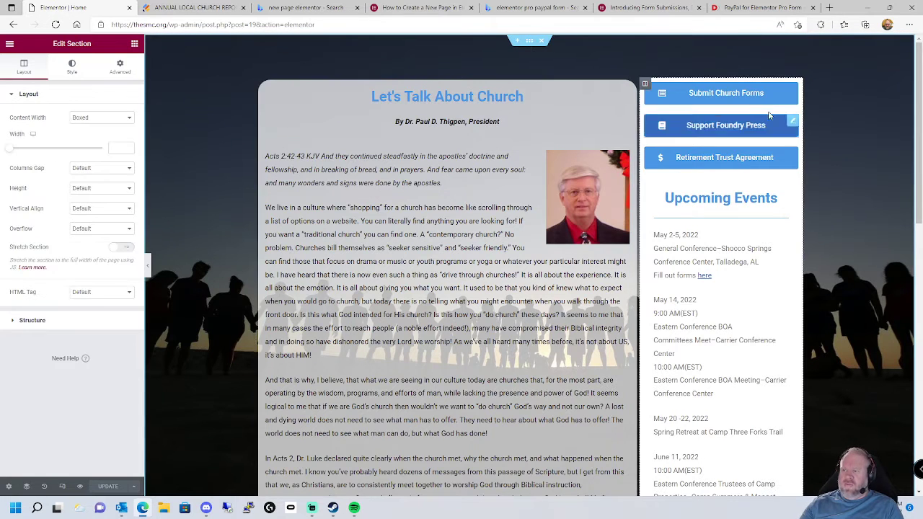
left_click(72, 67)
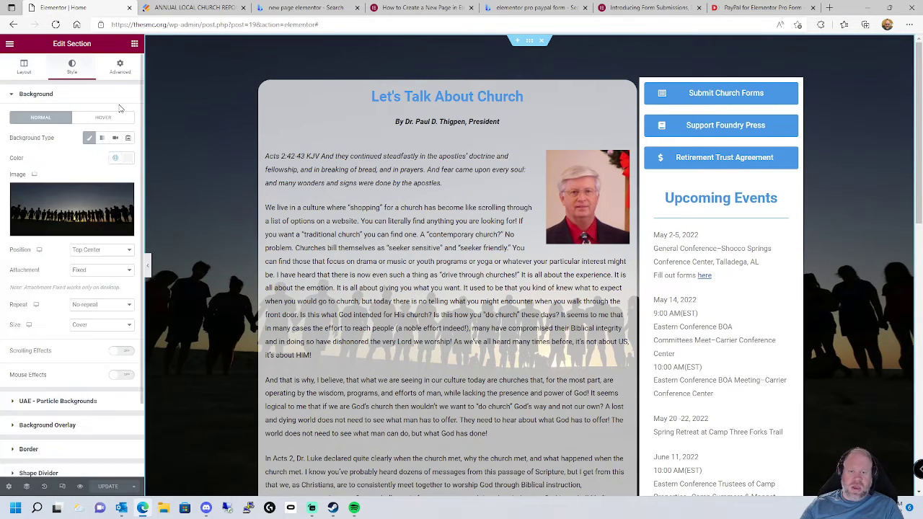
left_click(124, 70)
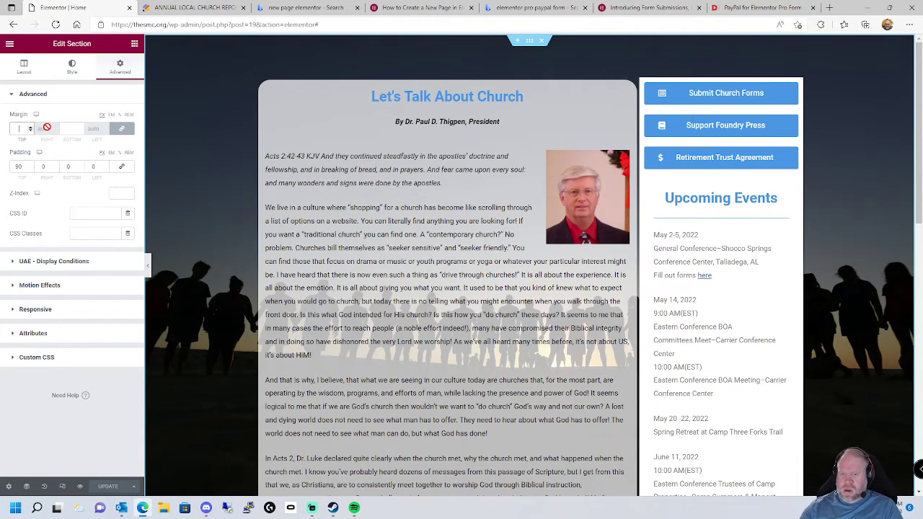
type("90")
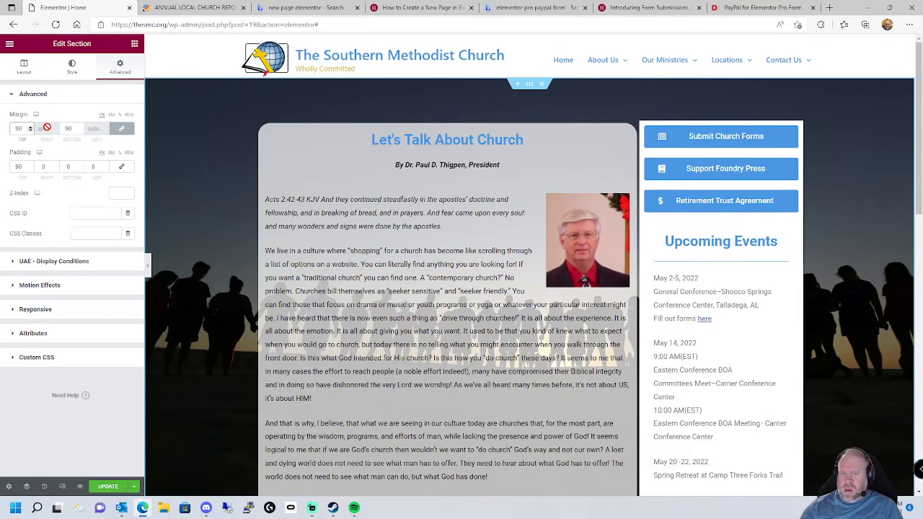
key("BackSpace")
key("BackSpace")
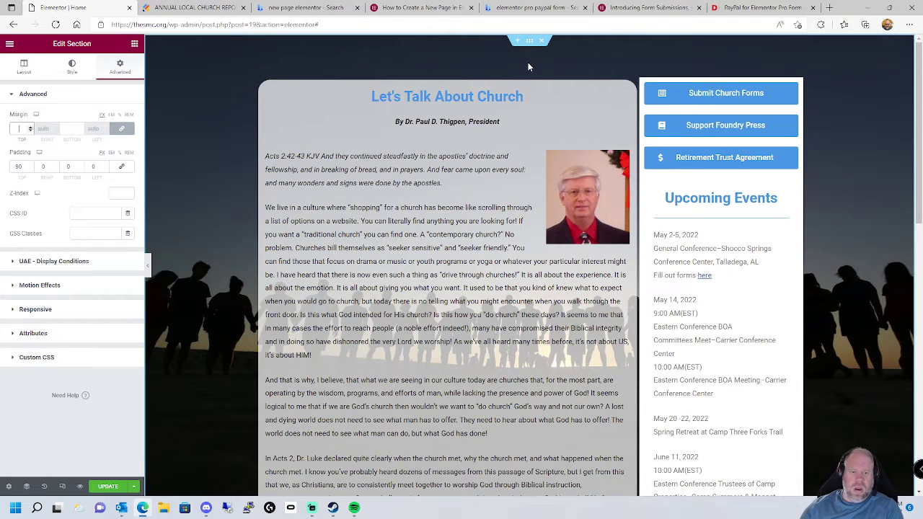
Step: Delete the portrait photo from the text block of the "Let's Talk About Church" message
left_click(561, 192)
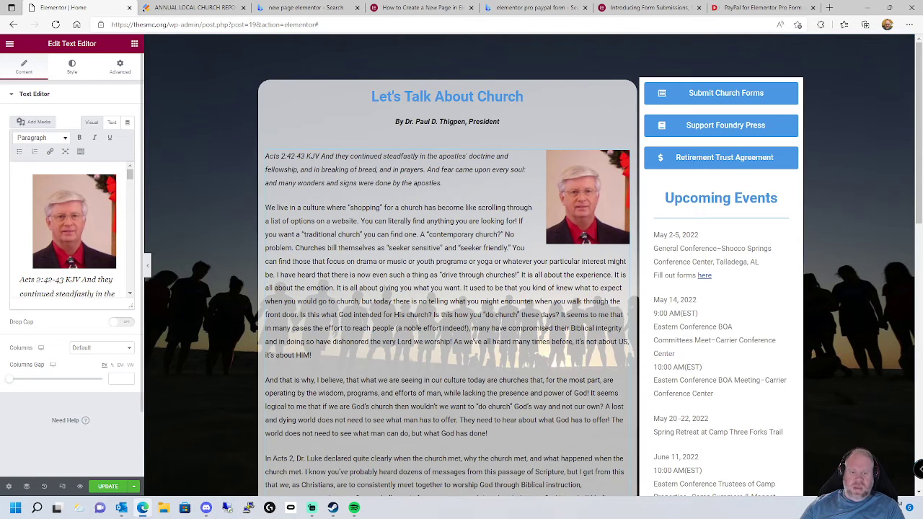
left_click(74, 215)
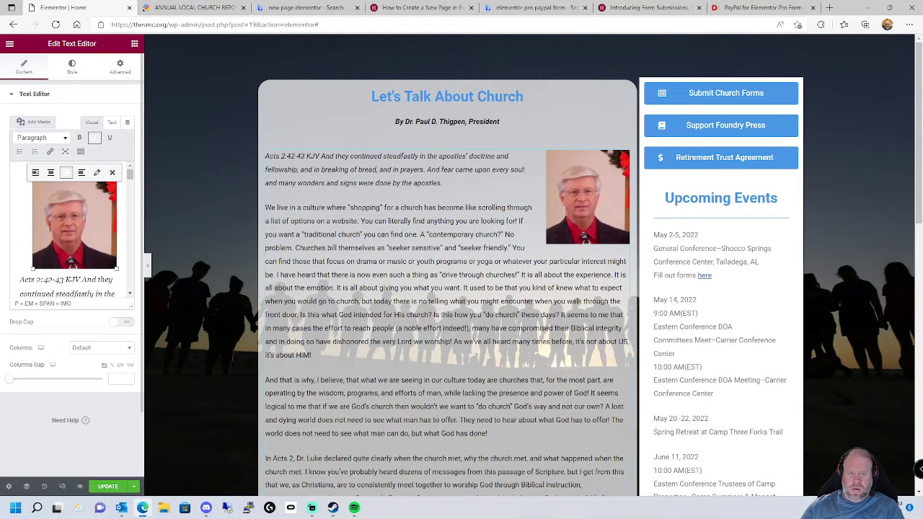
key("Delete")
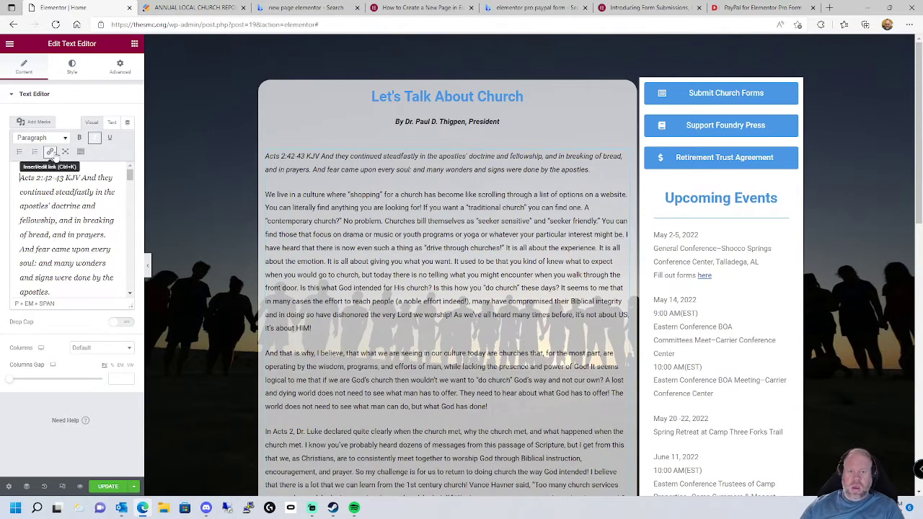
scroll(462, 256, "down", 3)
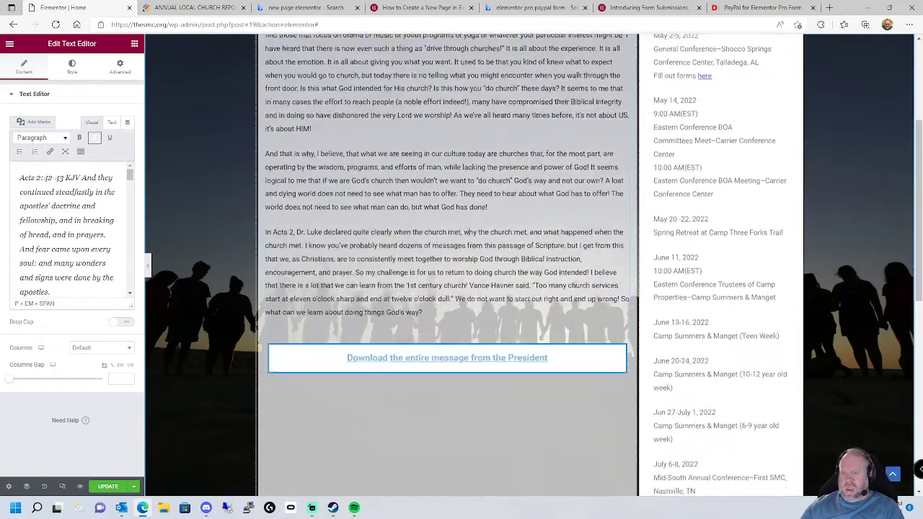
scroll(462, 256, "up", 3)
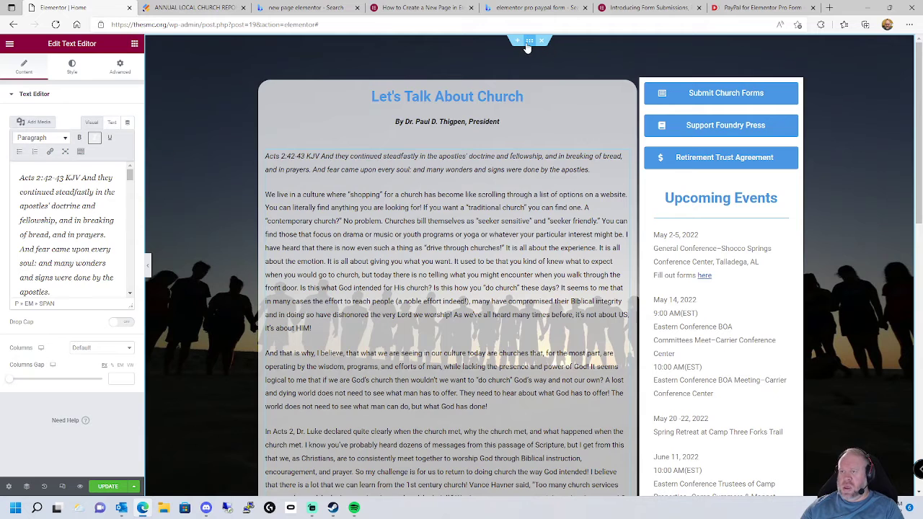
Step: Inspect the settings of the main section and the layout of each of its two columns
left_click(528, 42)
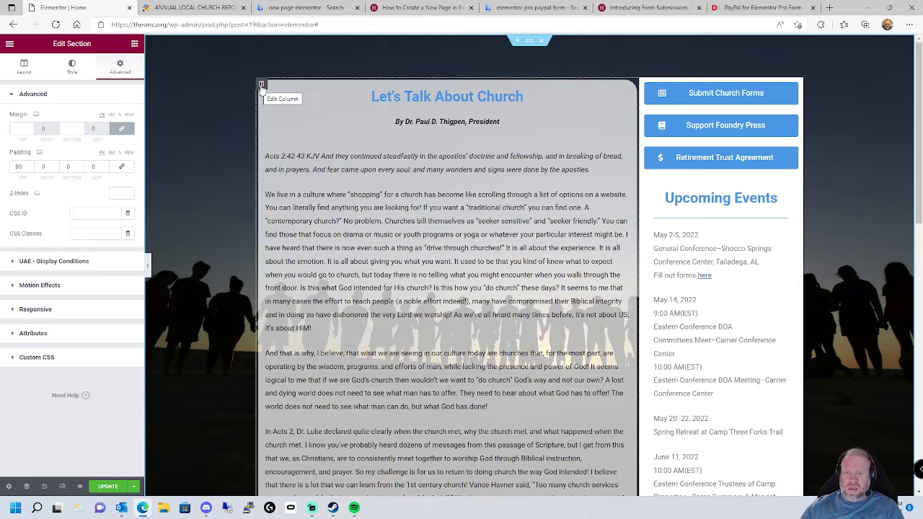
left_click(263, 85)
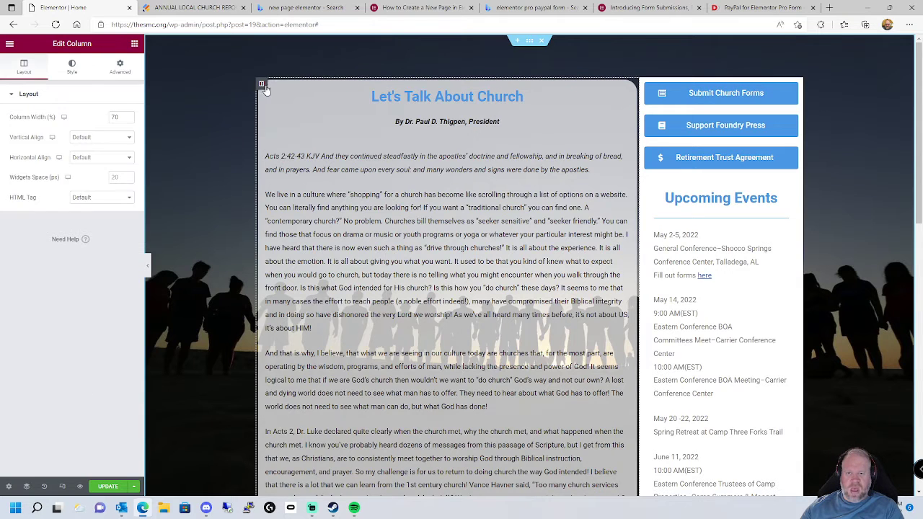
left_click(644, 83)
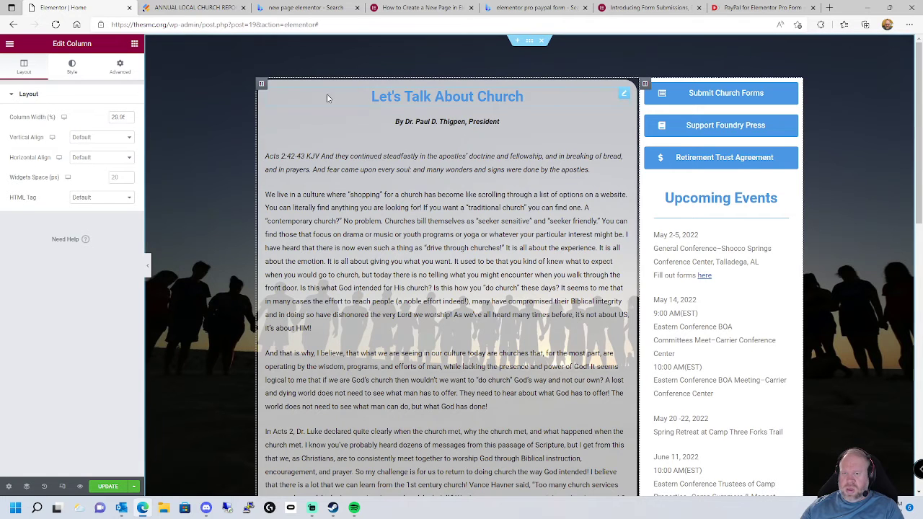
left_click(261, 84)
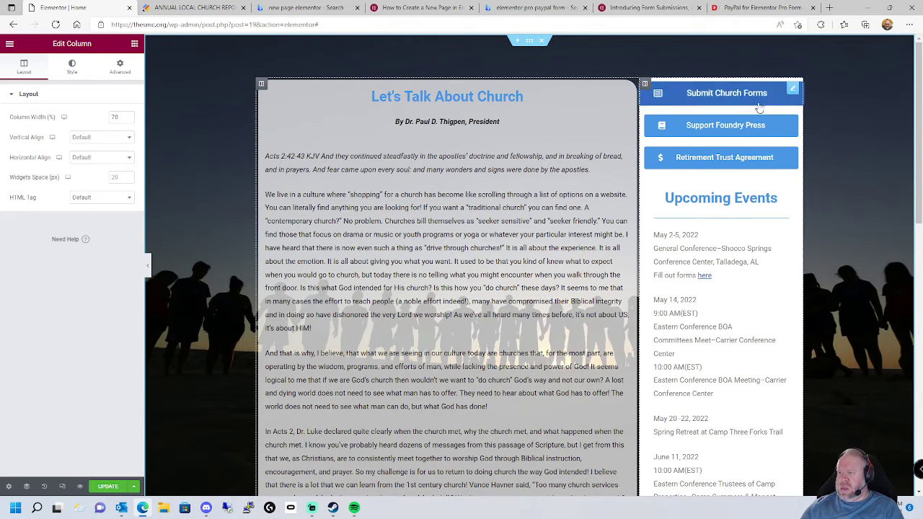
Step: Find the Button widget and add it directly below the Retirement Trust Agreement button
left_click(134, 43)
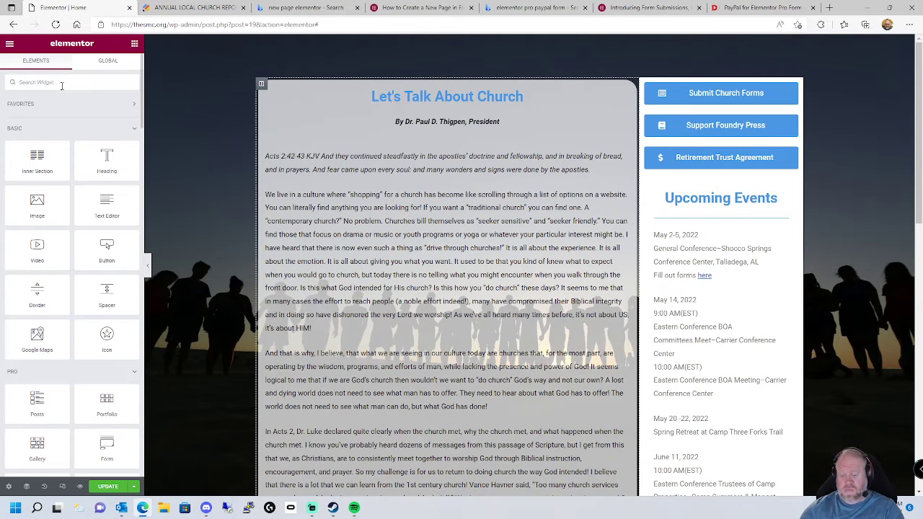
type("butto")
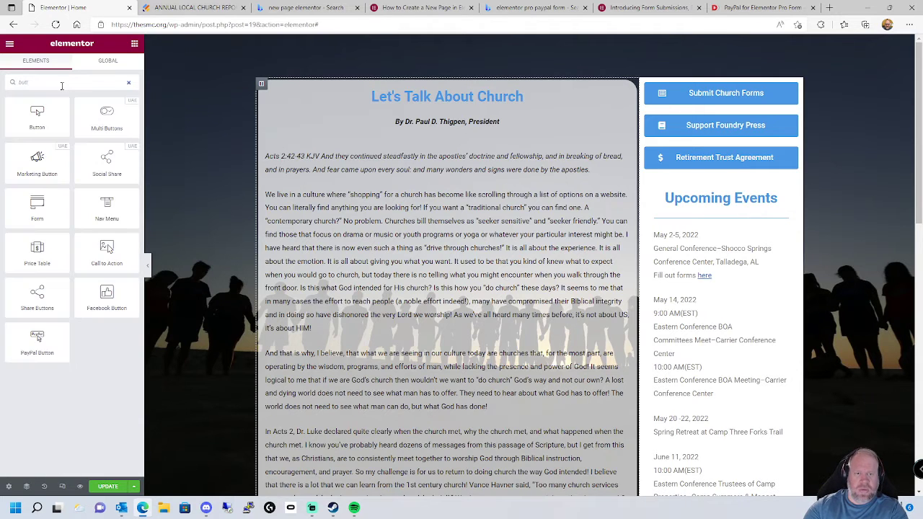
type("n")
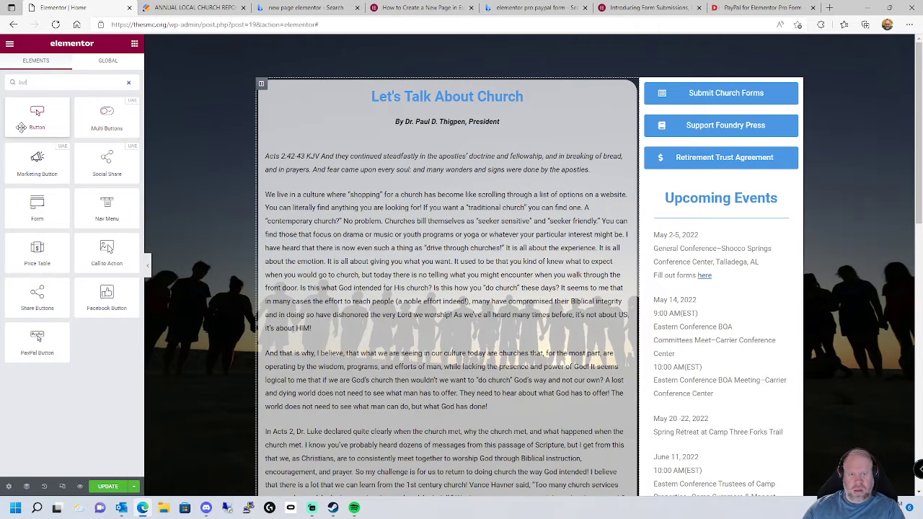
left_click_drag(36, 119, 696, 176)
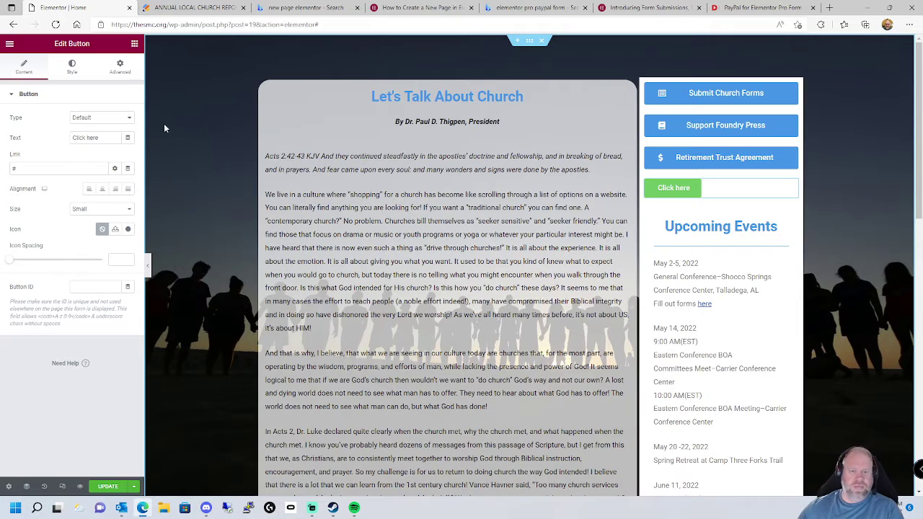
Step: Keep the new button's type as Default and set its text to "Donate to Denomination"
left_click(106, 118)
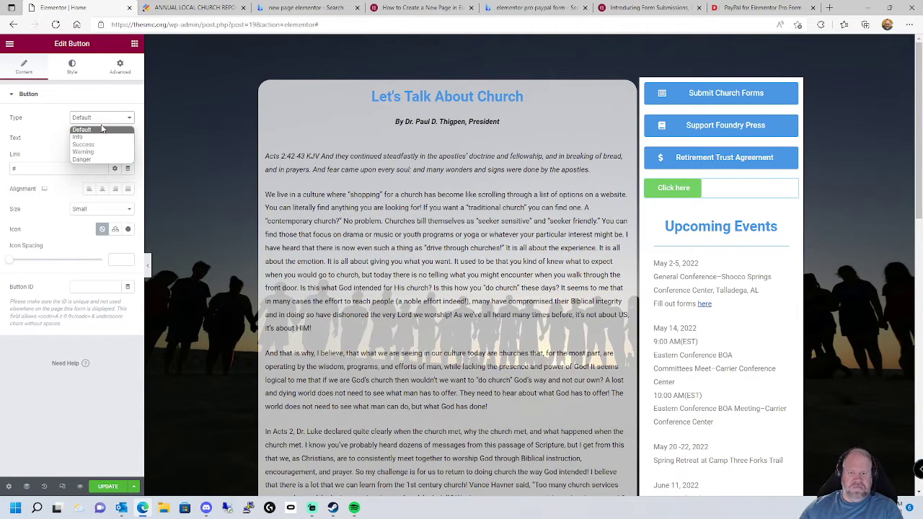
left_click(64, 102)
left_click(11, 98)
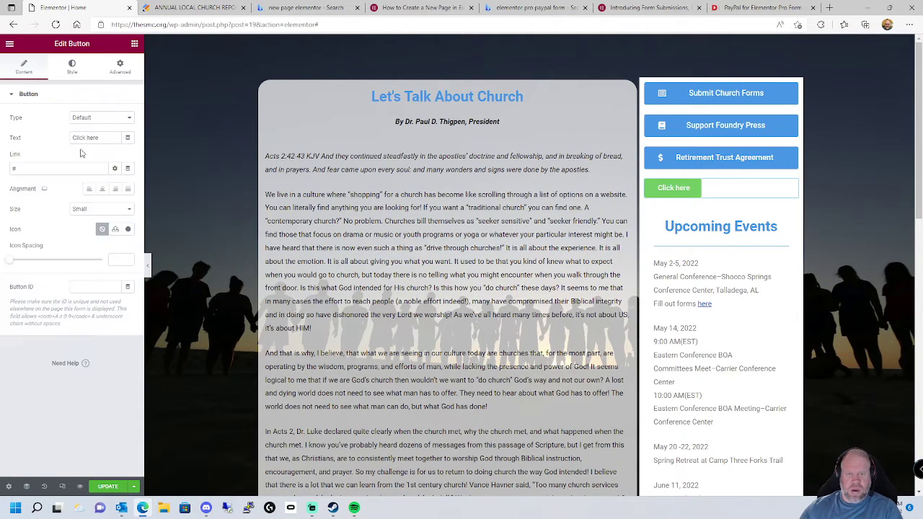
left_click_drag(96, 137, 64, 139)
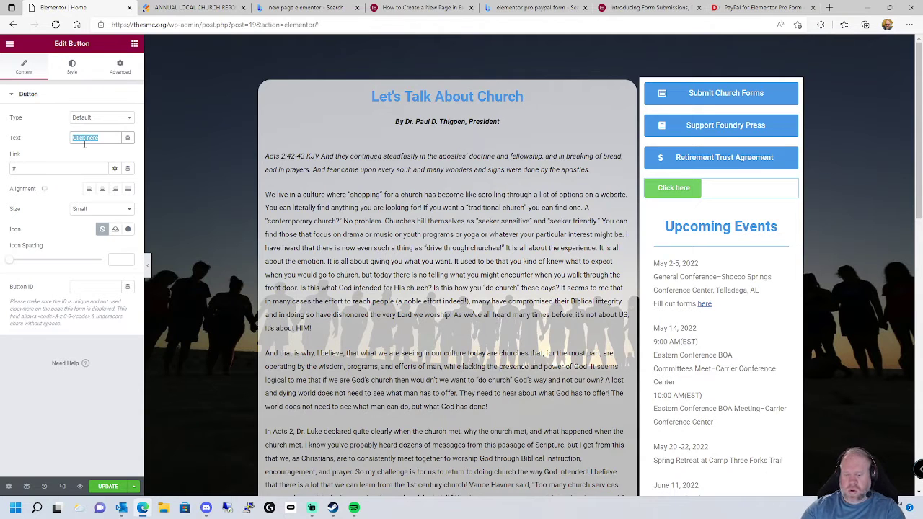
type("Donate")
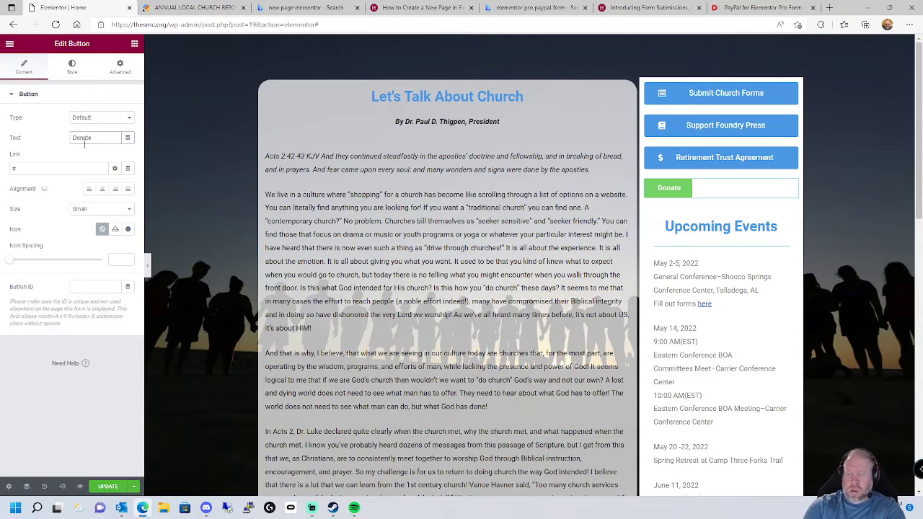
type(" to")
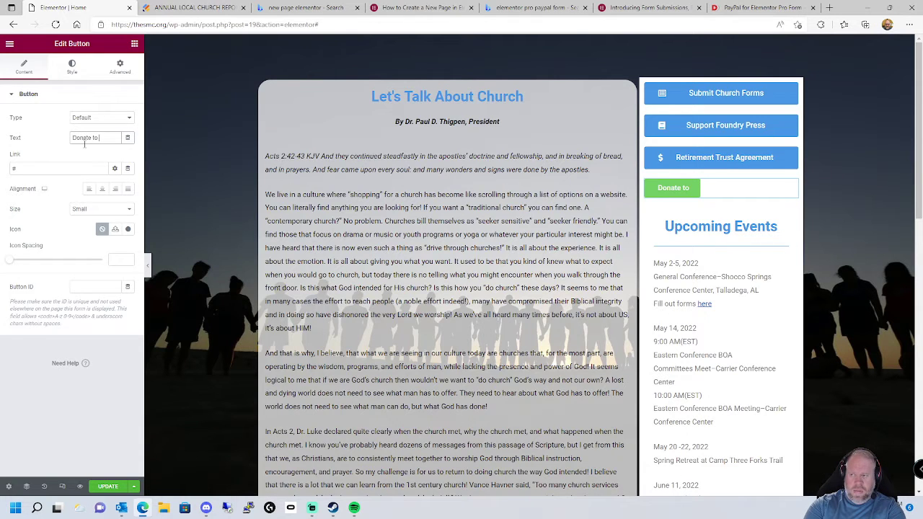
type(" De")
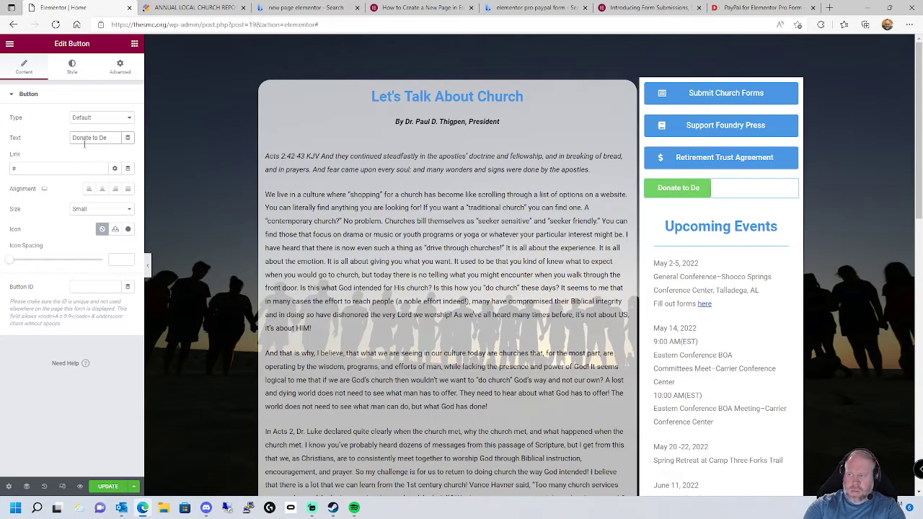
type("nomination")
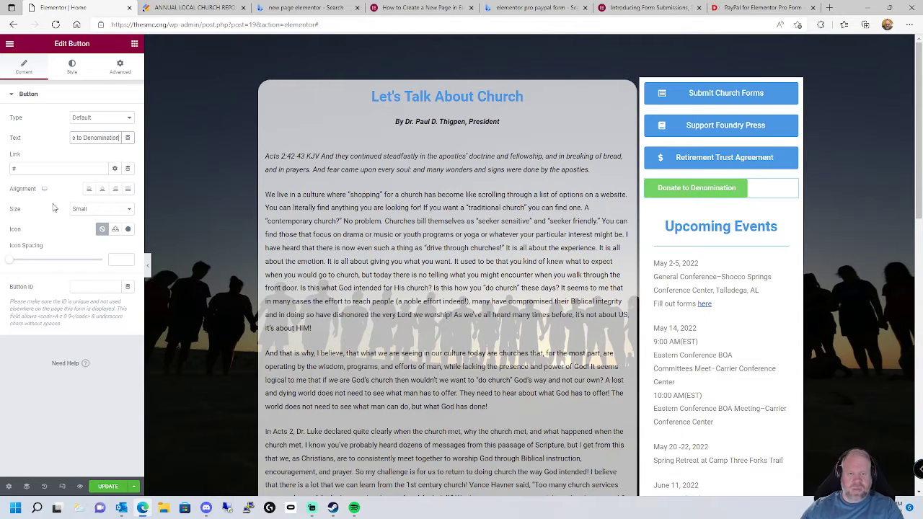
Step: Justify the Donate to Denomination button across the column and set its size to Medium
left_click(128, 192)
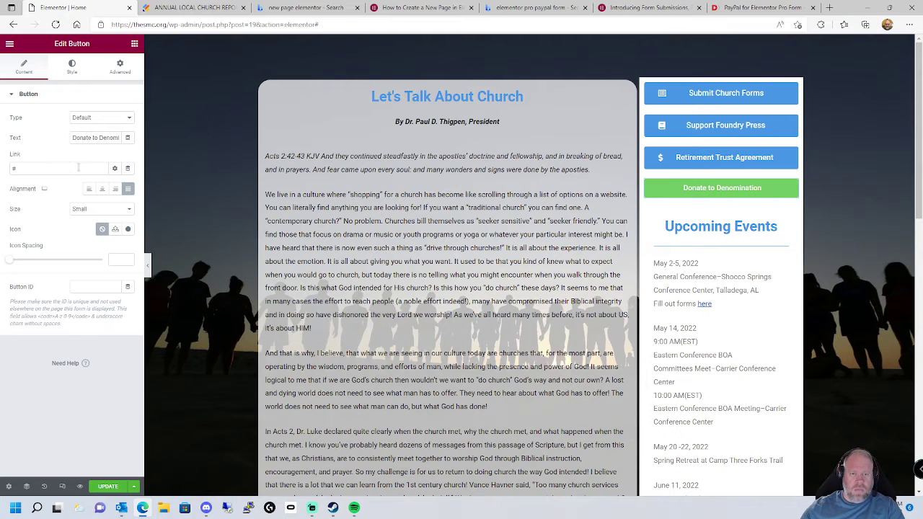
left_click(93, 211)
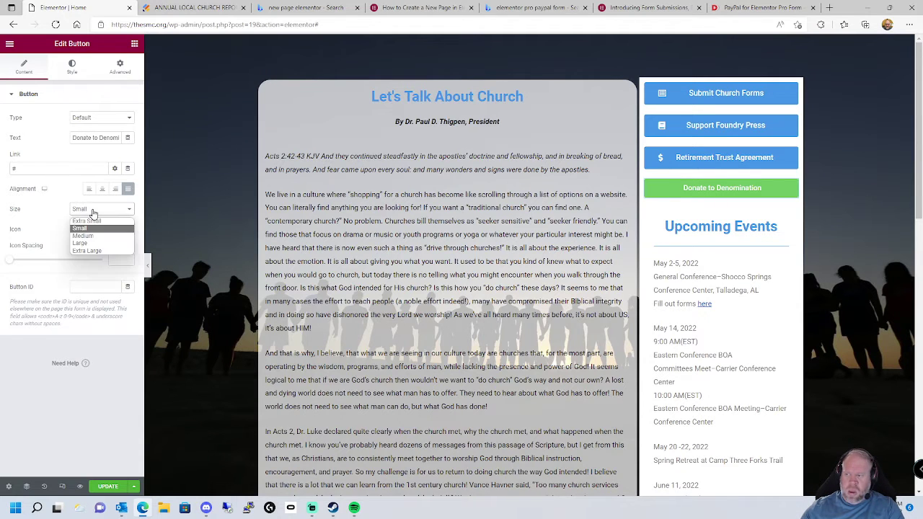
left_click(92, 236)
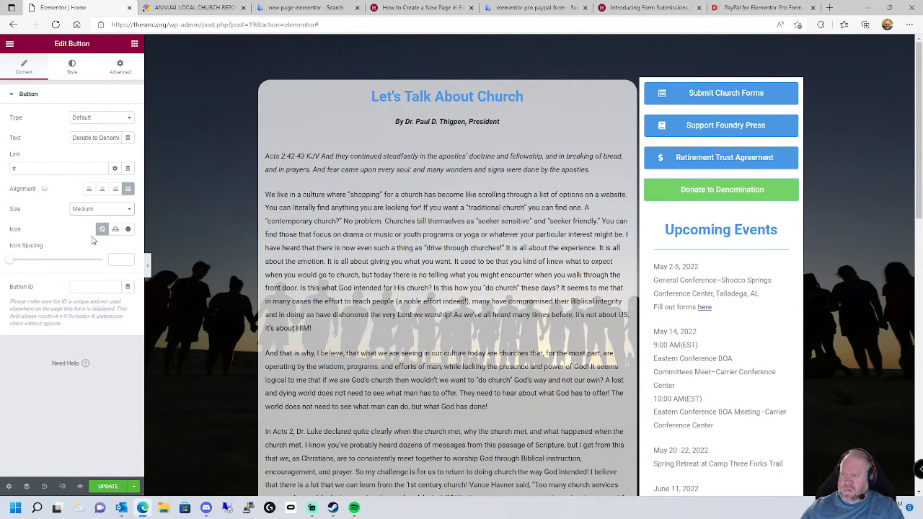
Step: Search the icon library for "money" and insert the money check icon with the dollar sign on the Donate to Denomination button
left_click(793, 154)
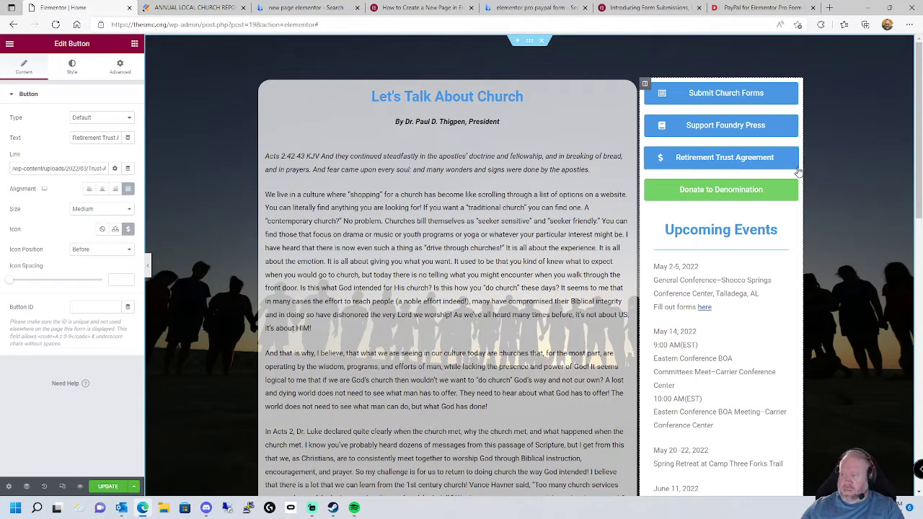
left_click(795, 188)
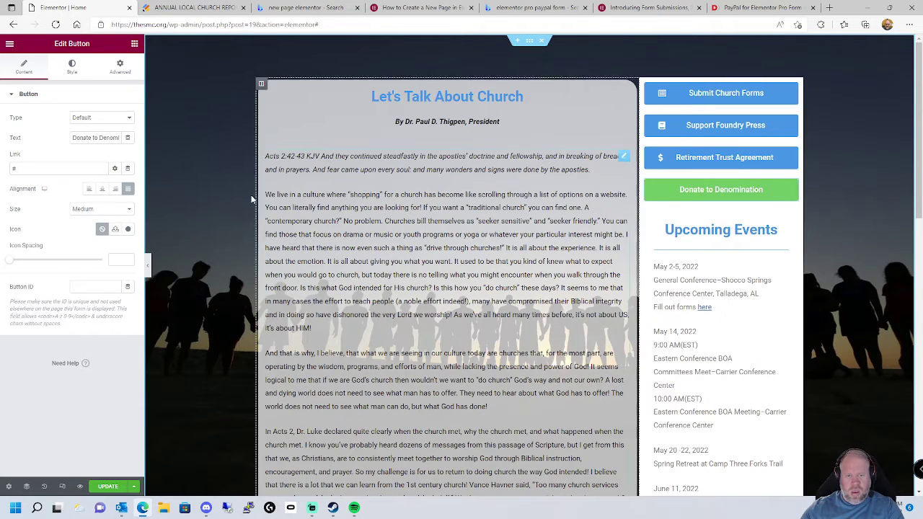
left_click(128, 230)
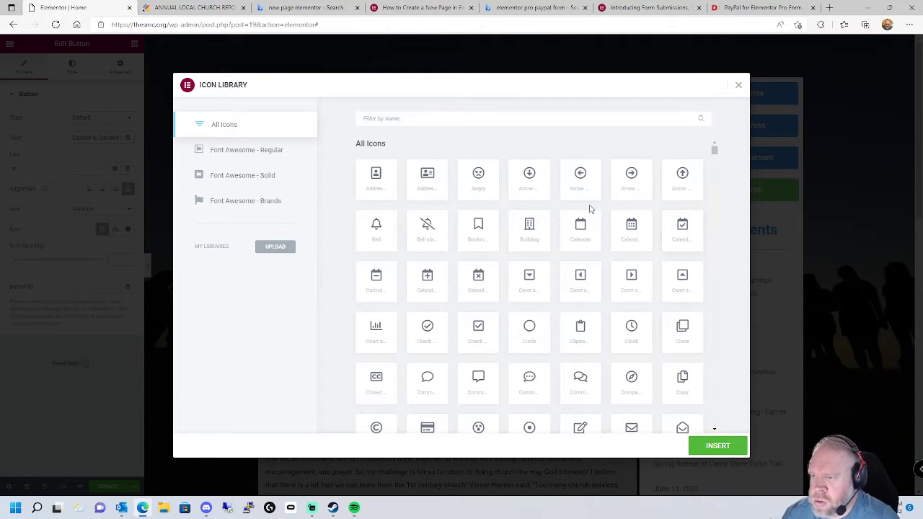
type("money")
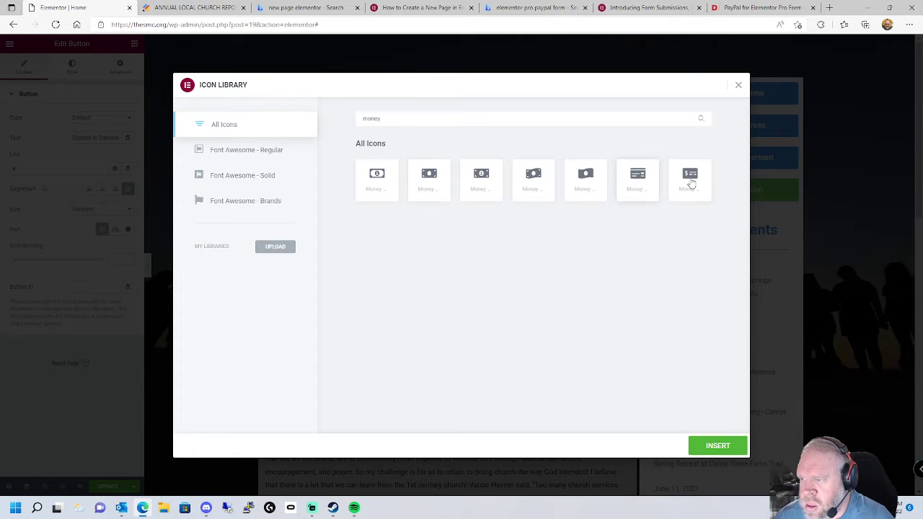
left_click(692, 181)
left_click(718, 447)
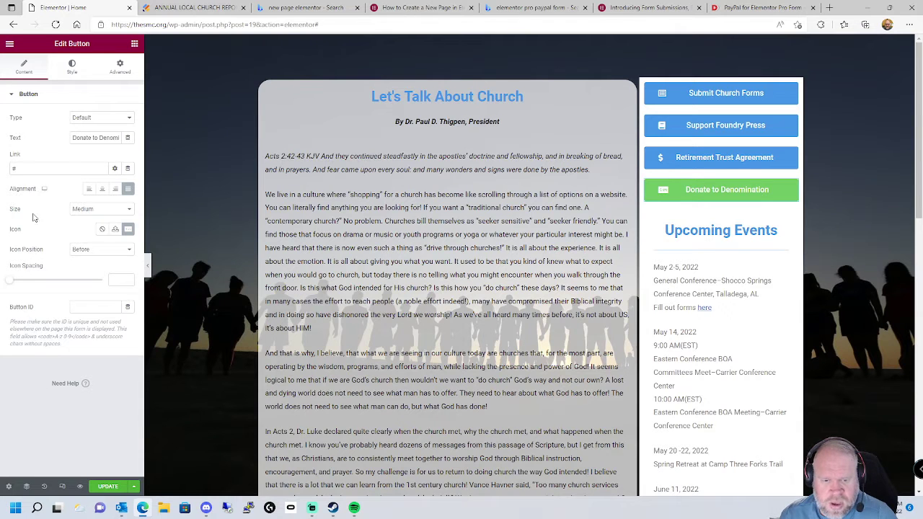
Step: Try a custom blue and the global Theme Color 1 as the Donate to Denomination button's background color
left_click(70, 72)
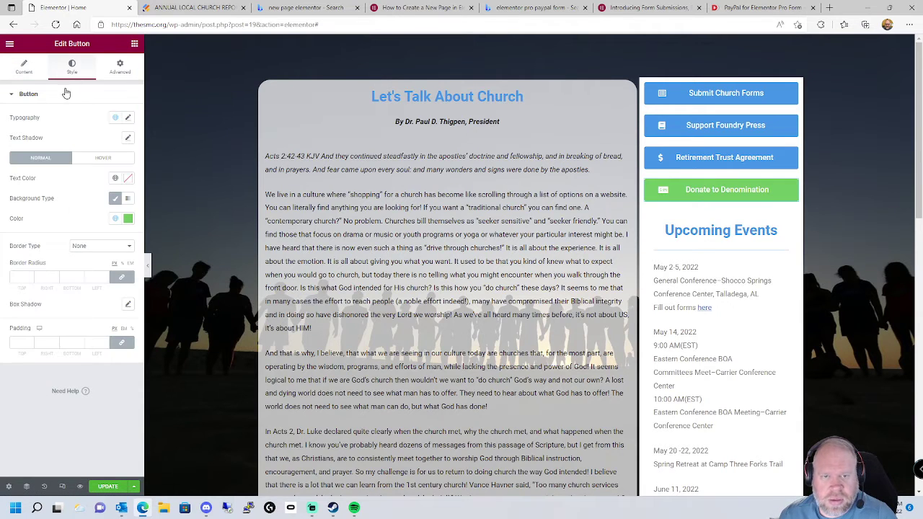
left_click(128, 218)
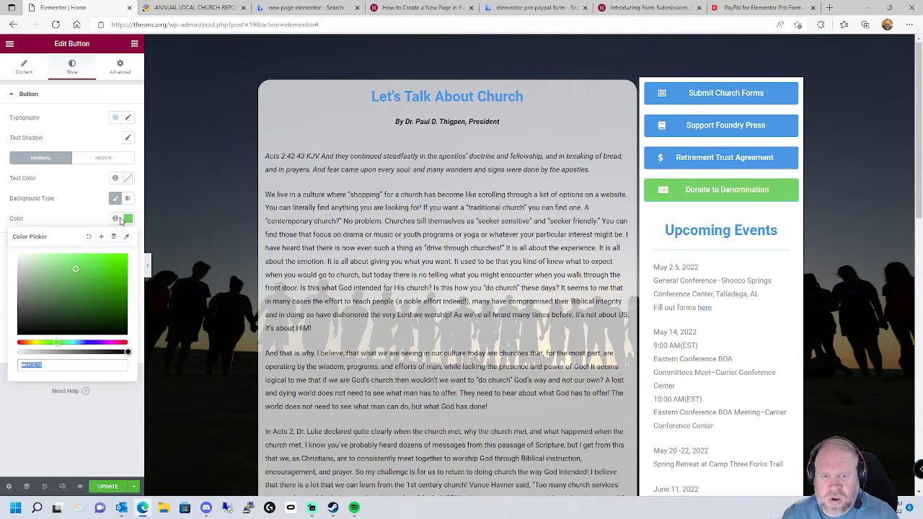
left_click(73, 273)
left_click_drag(73, 273, 107, 272)
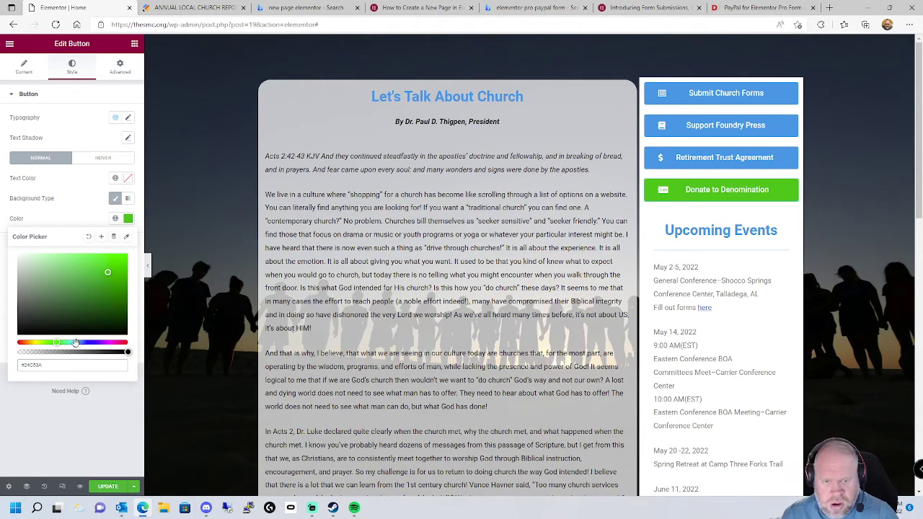
left_click_drag(75, 344, 80, 343)
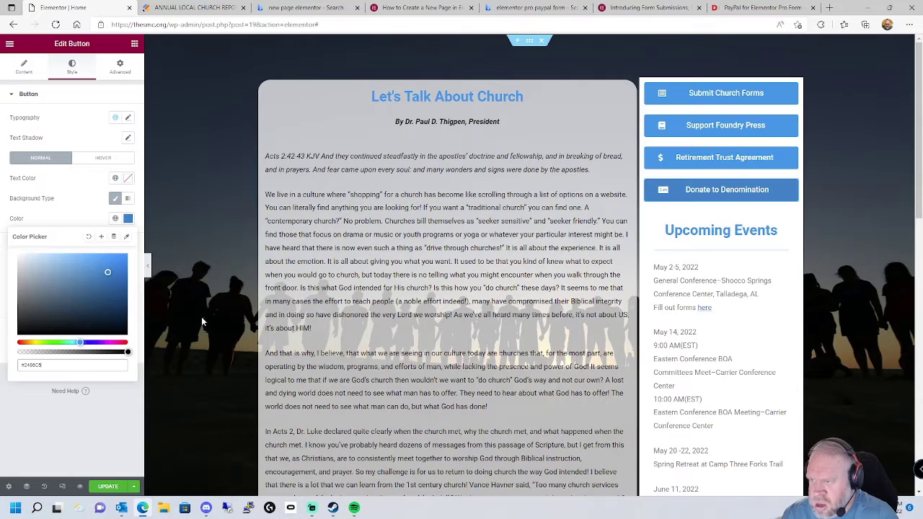
left_click(115, 220)
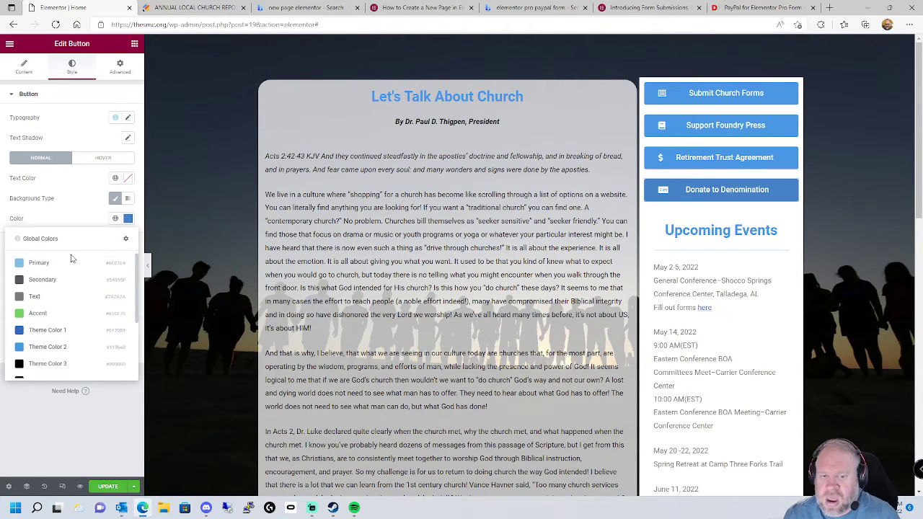
left_click(51, 335)
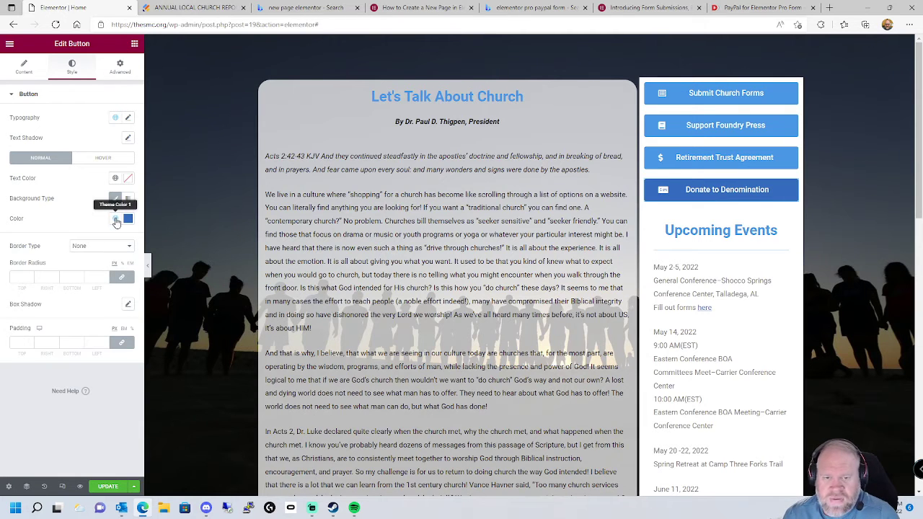
Step: Set the Donate to Denomination button's normal background color to the global Theme Color 2
left_click(114, 219)
left_click(40, 343)
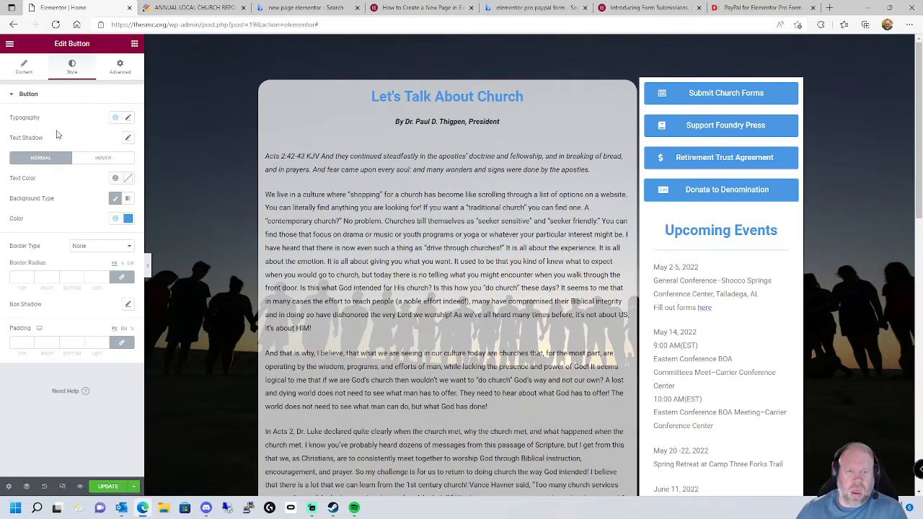
Step: Examine the Donate to Denomination button's hover style, motion effects and transform settings
left_click(103, 159)
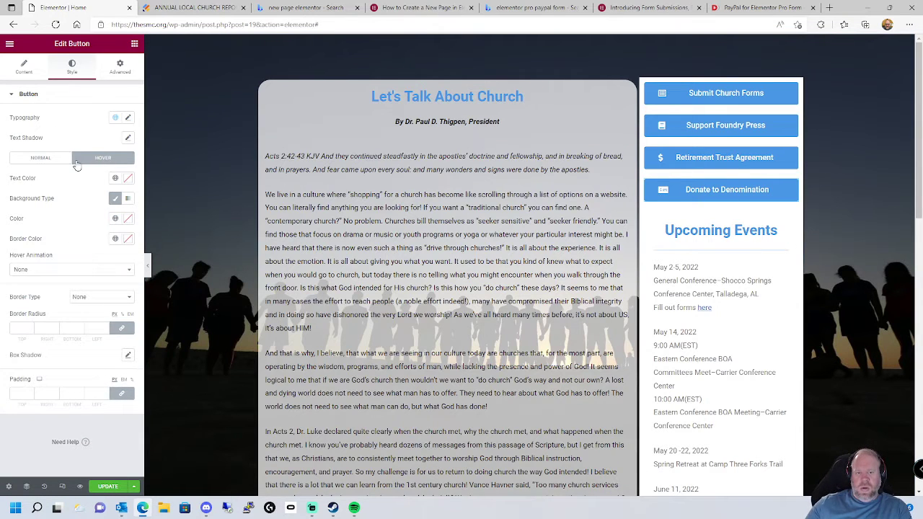
left_click(45, 159)
left_click(119, 68)
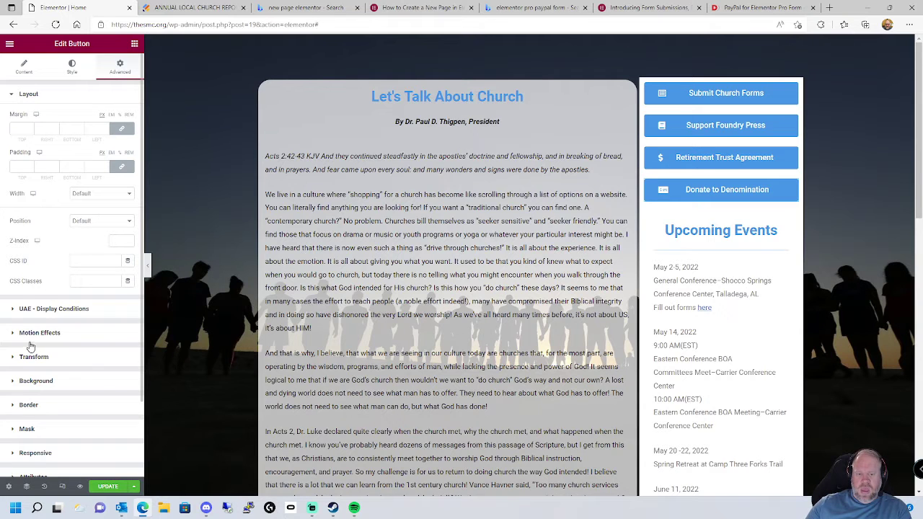
left_click(18, 335)
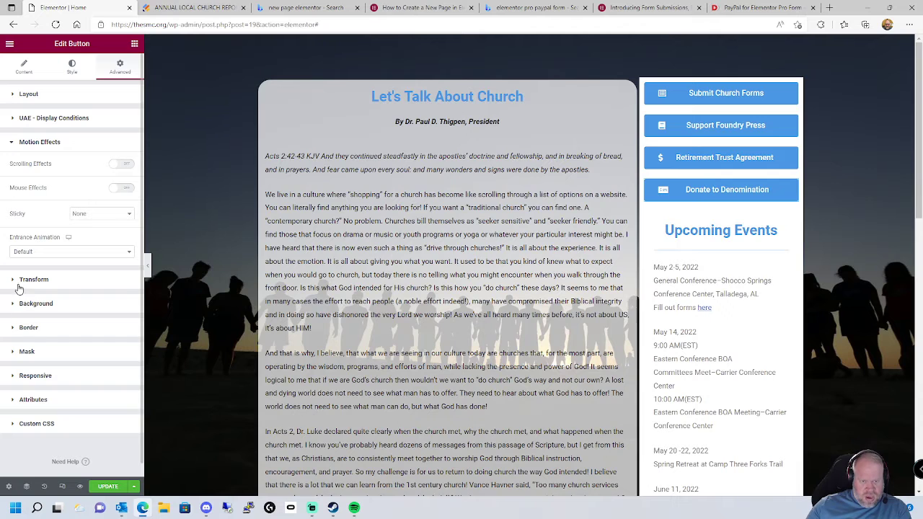
left_click(14, 282)
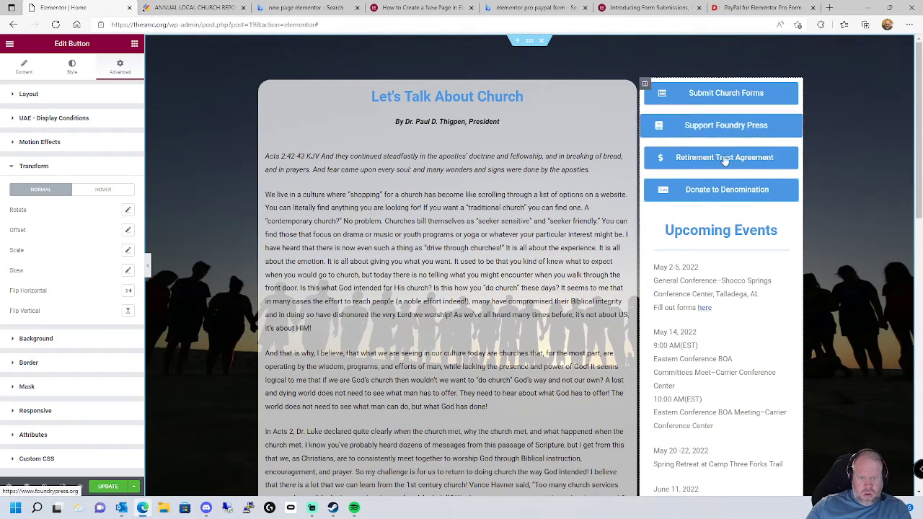
Step: Examine the Support Foundry Press button's content, style and advanced settings for the source of its hover growth effect
left_click(793, 123)
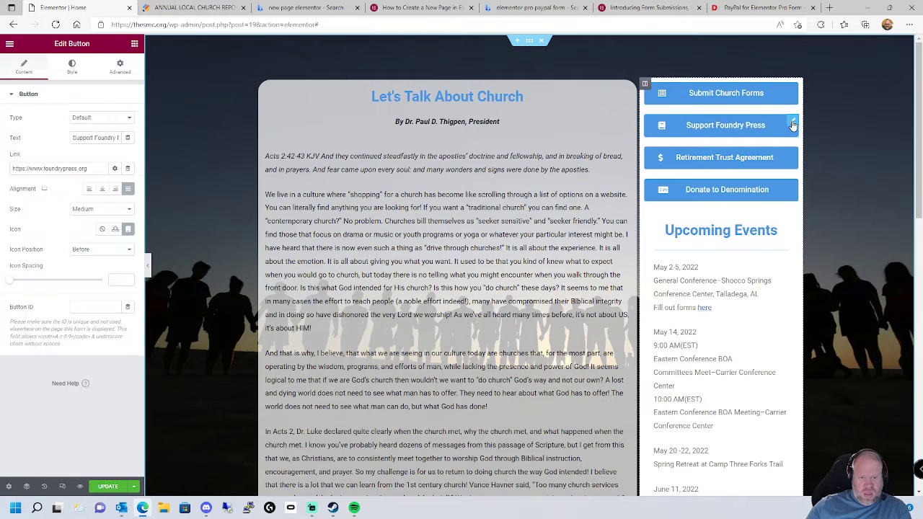
left_click(112, 68)
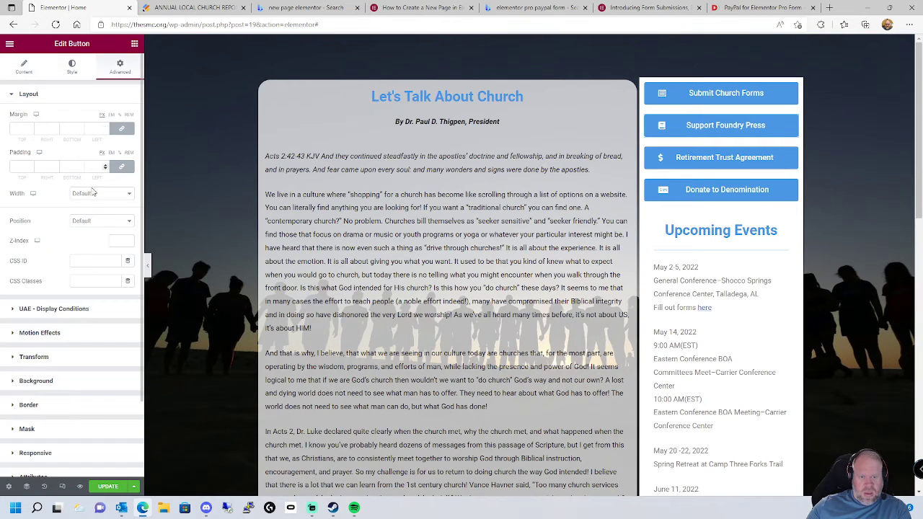
left_click(44, 332)
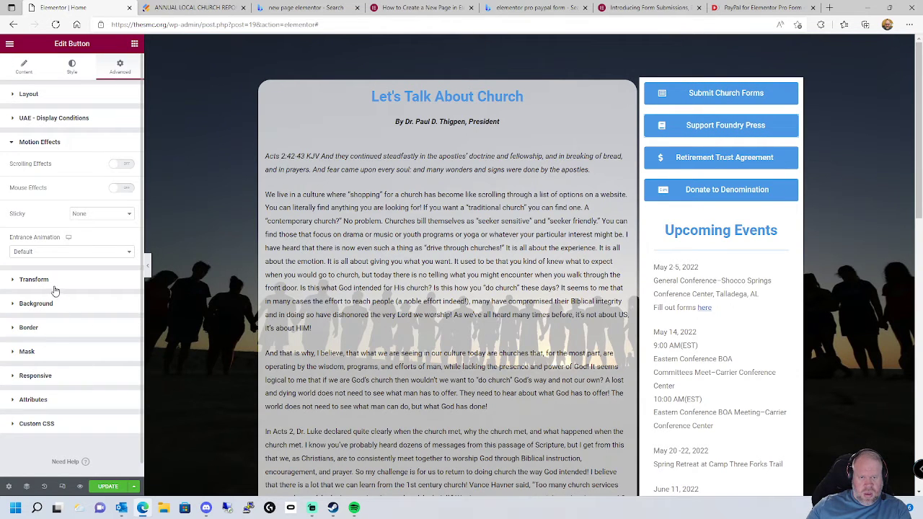
left_click(34, 280)
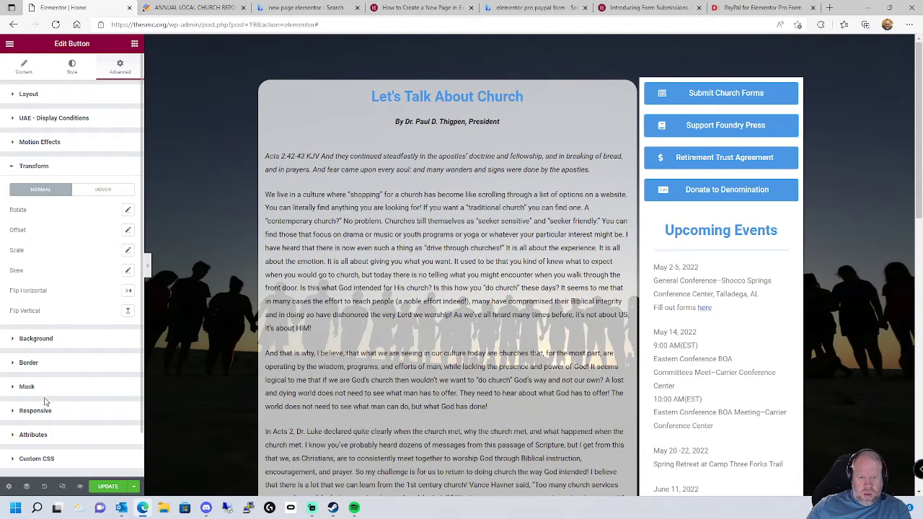
scroll(40, 353, "down", 1)
scroll(53, 145, "up", 1)
left_click(25, 123)
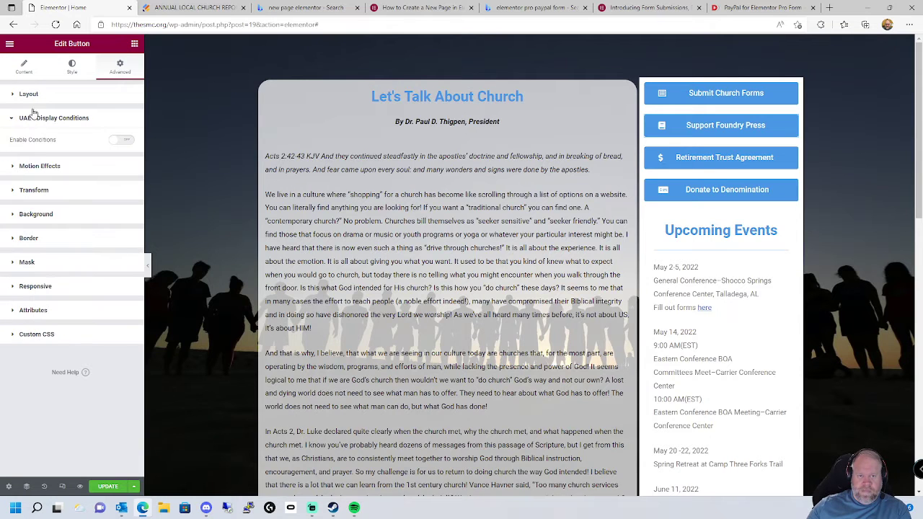
left_click(43, 99)
left_click(25, 69)
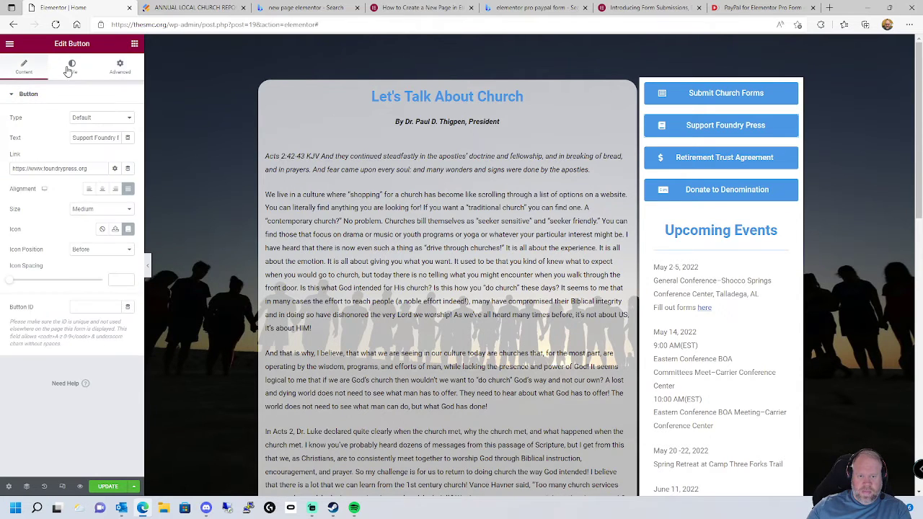
left_click(73, 68)
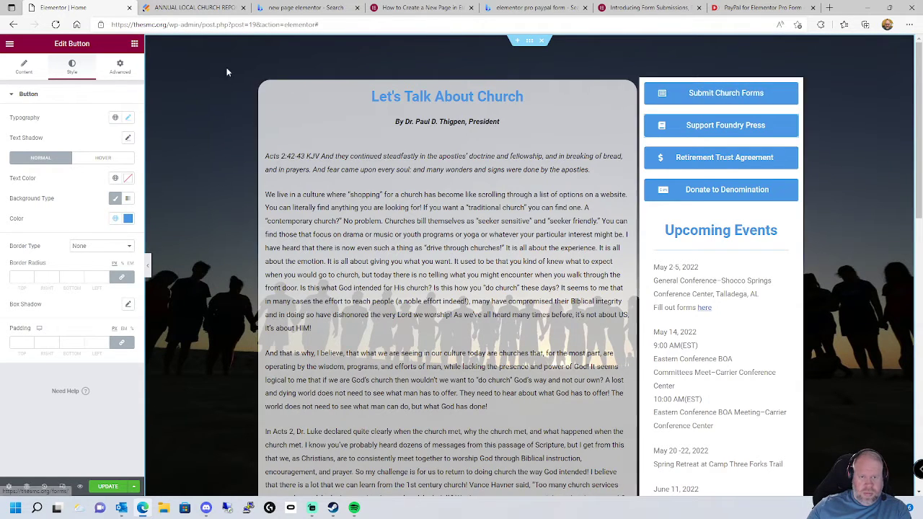
left_click(120, 69)
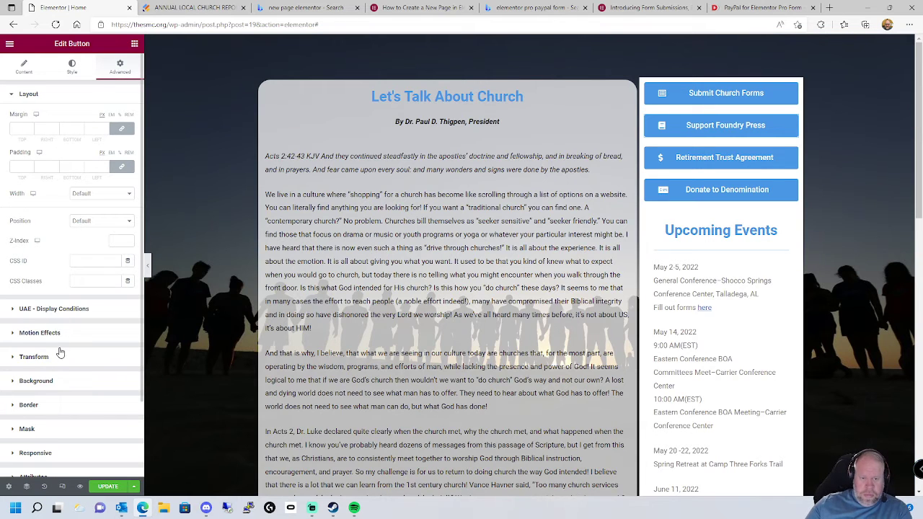
scroll(65, 361, "down", 2)
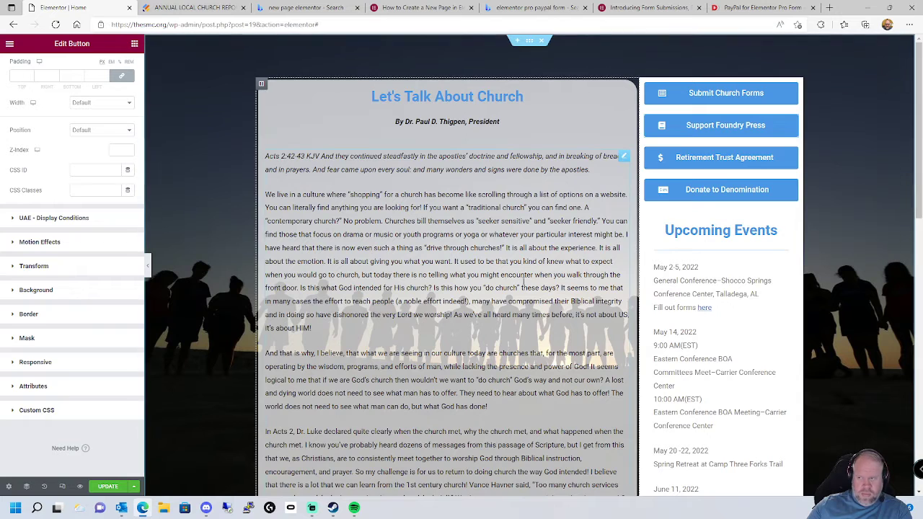
Step: Examine the Submit Church Forms button's normal and hover style settings, including its hover color and hover animation
left_click(796, 89)
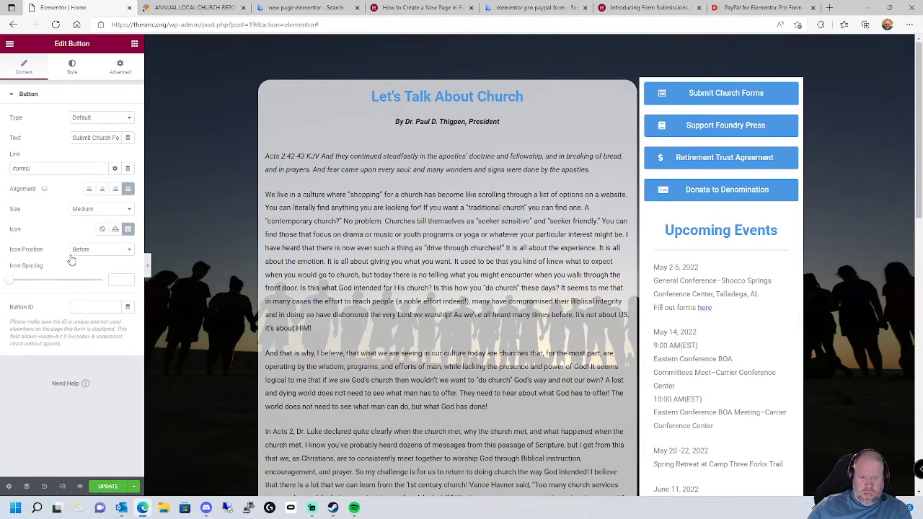
left_click(72, 67)
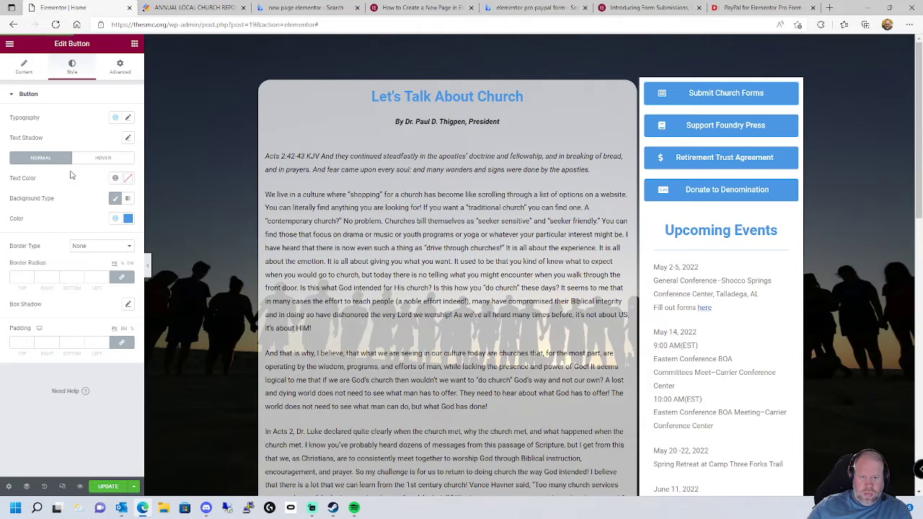
left_click(103, 157)
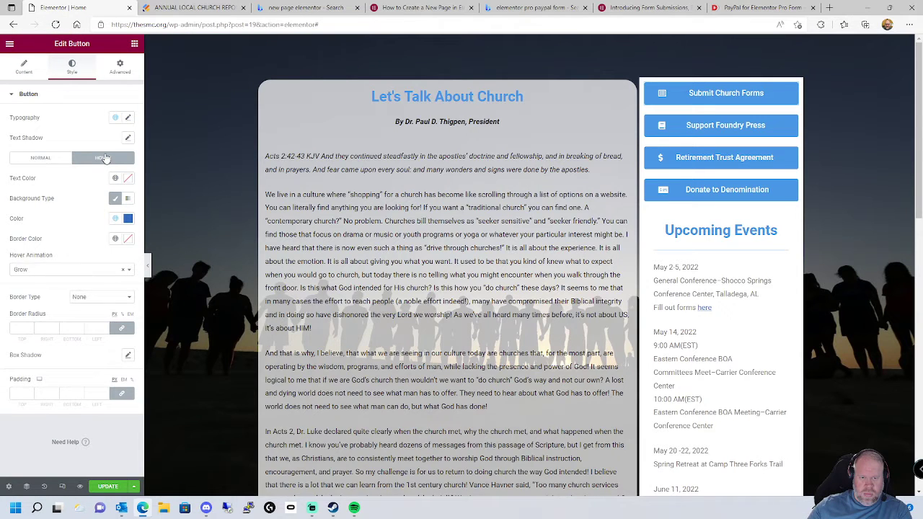
left_click(49, 161)
left_click(119, 68)
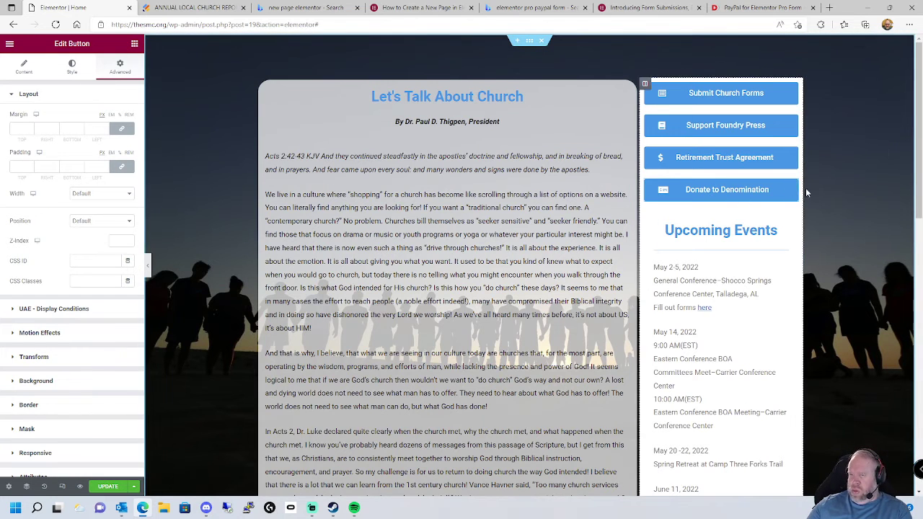
Step: Try the global Accent color as the hover text color of the Donate to Denomination button
left_click(73, 67)
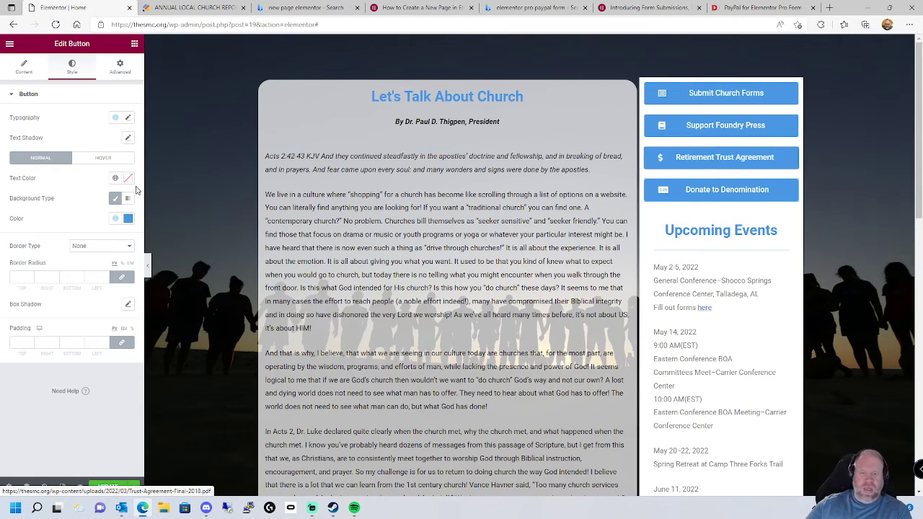
left_click(103, 160)
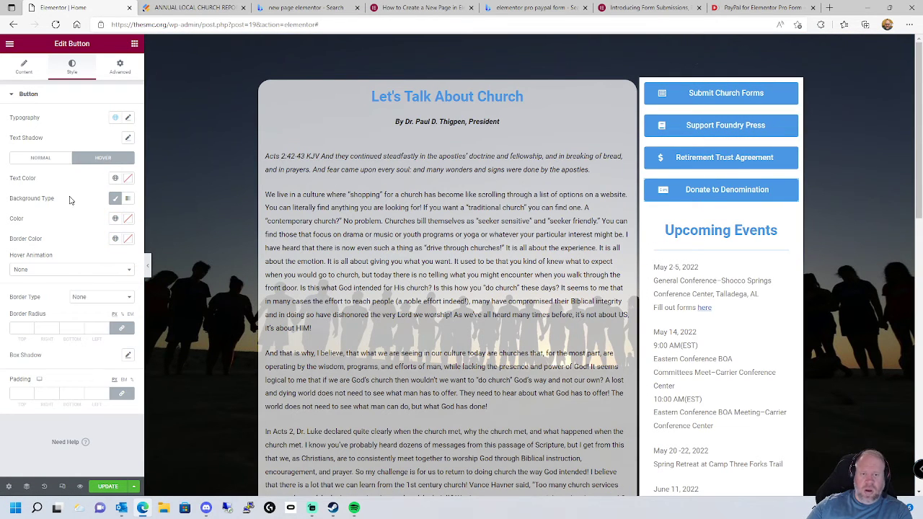
left_click(114, 178)
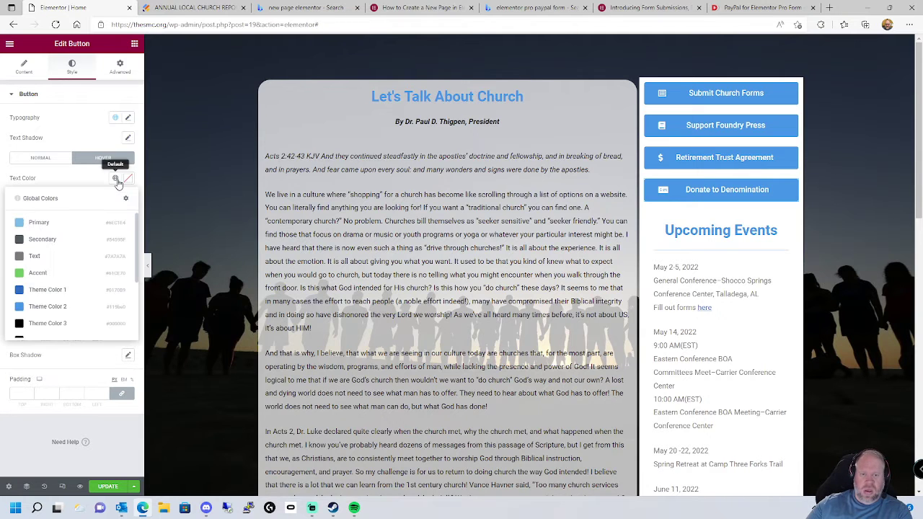
left_click(41, 274)
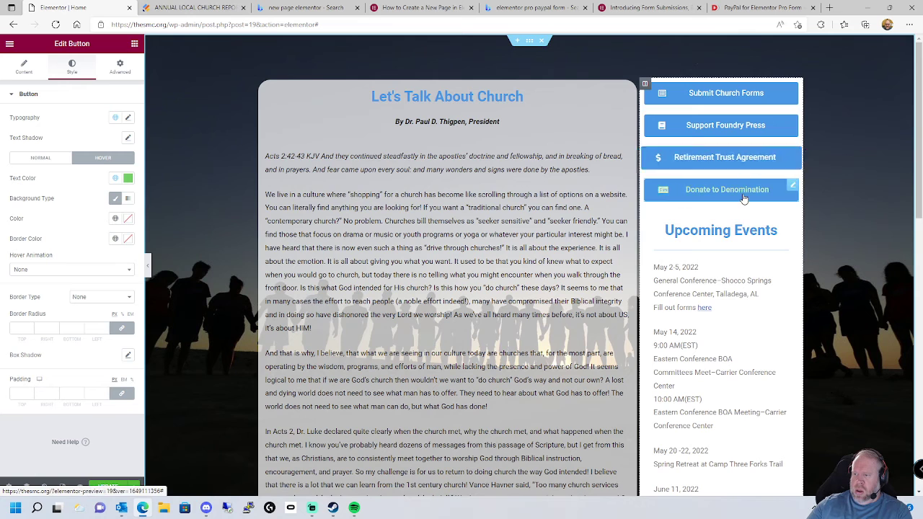
Step: Clear the hover text color of the Donate to Denomination button
left_click(115, 179)
left_click(81, 184)
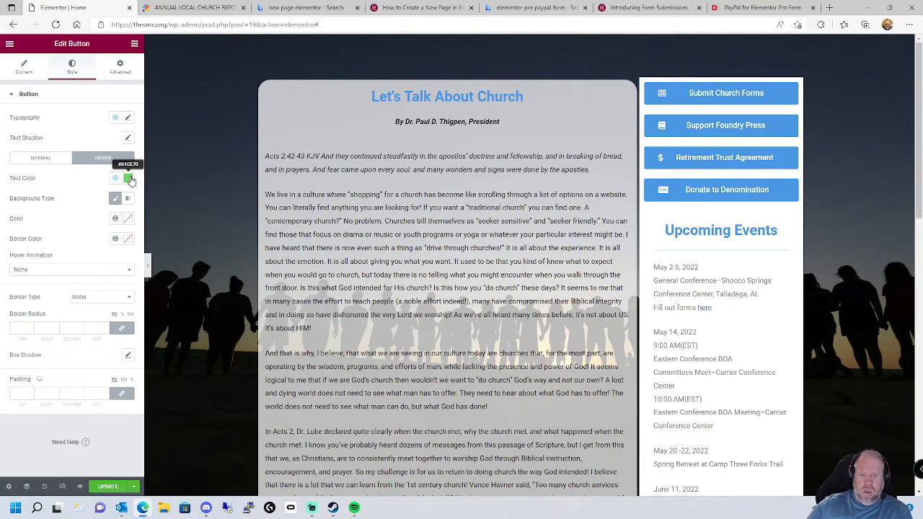
left_click(128, 181)
left_click(89, 196)
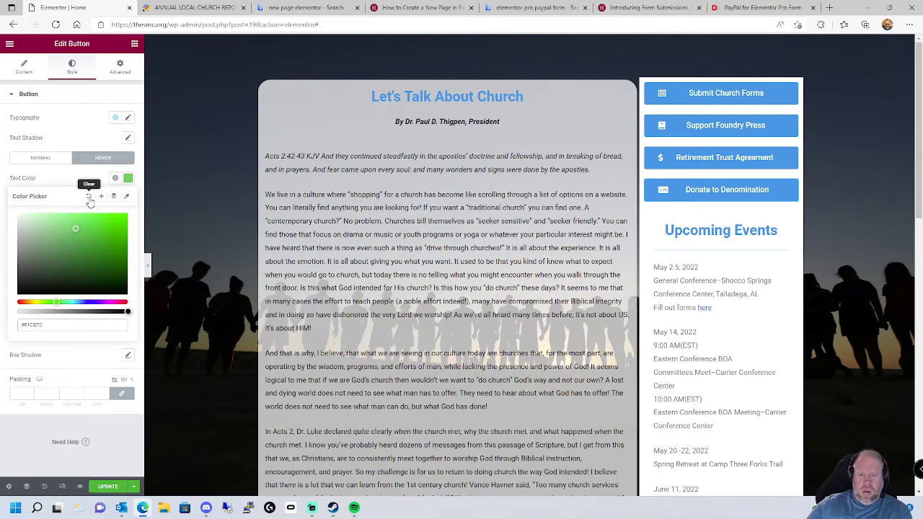
Step: Set the hover background color of the Donate to Denomination button to the global Theme Color 1
left_click(79, 181)
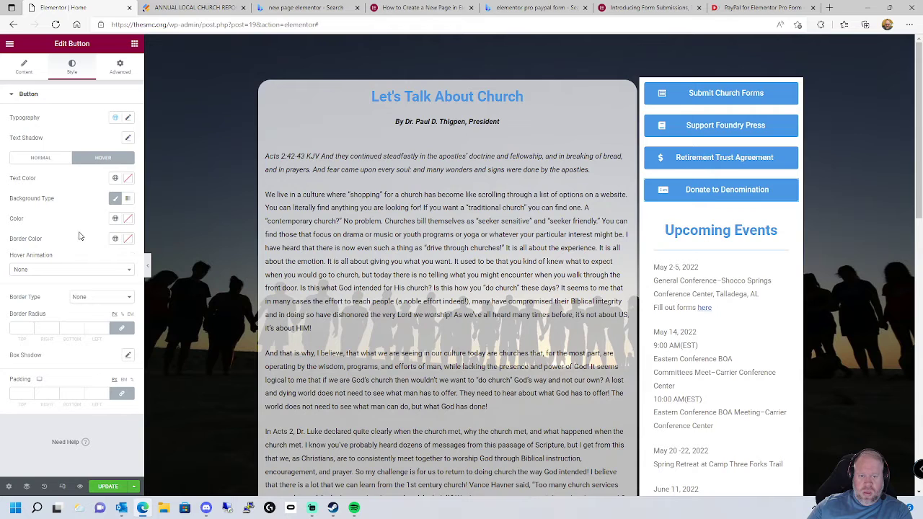
left_click(113, 220)
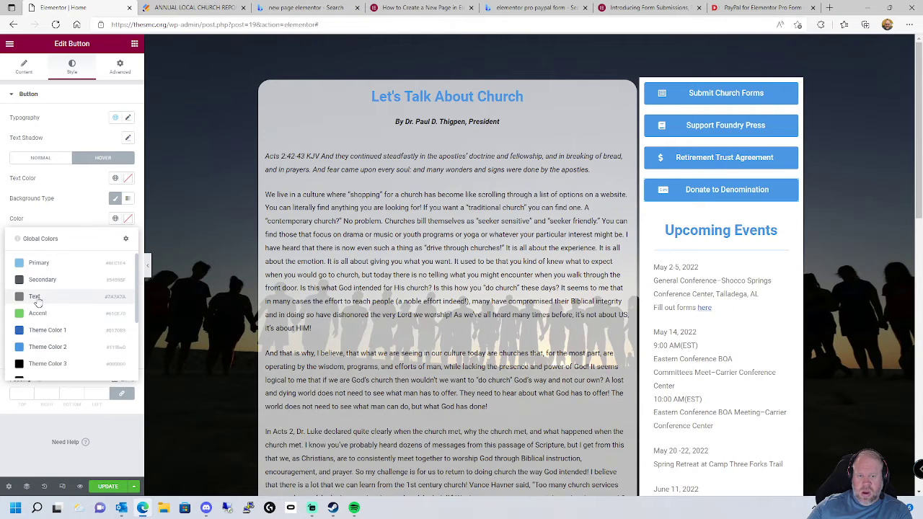
left_click(31, 332)
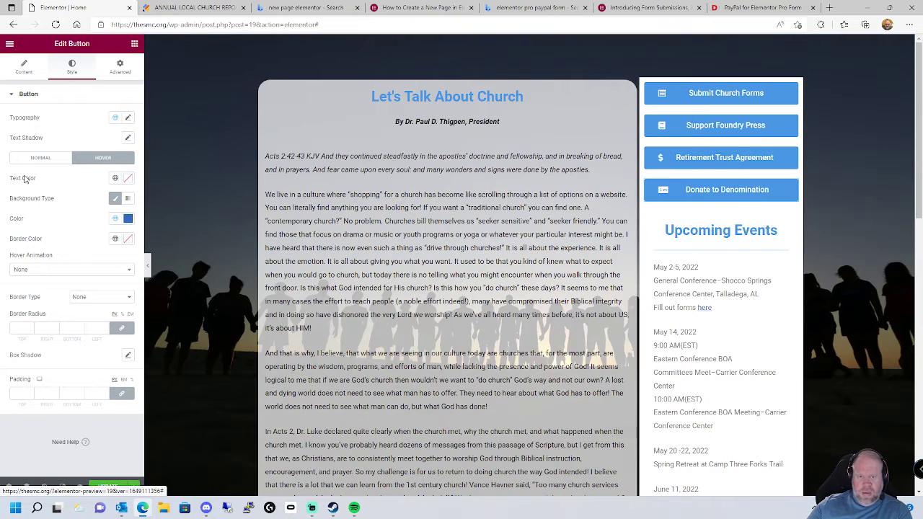
Step: Try the Shrink, Grow, Pulse and Pulse Grow hover animations on the Donate to Denomination button
left_click(54, 271)
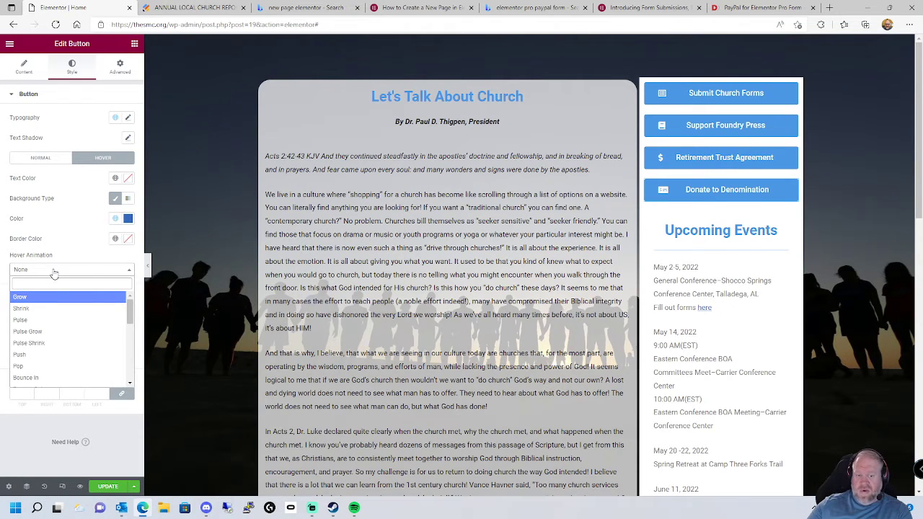
left_click(43, 308)
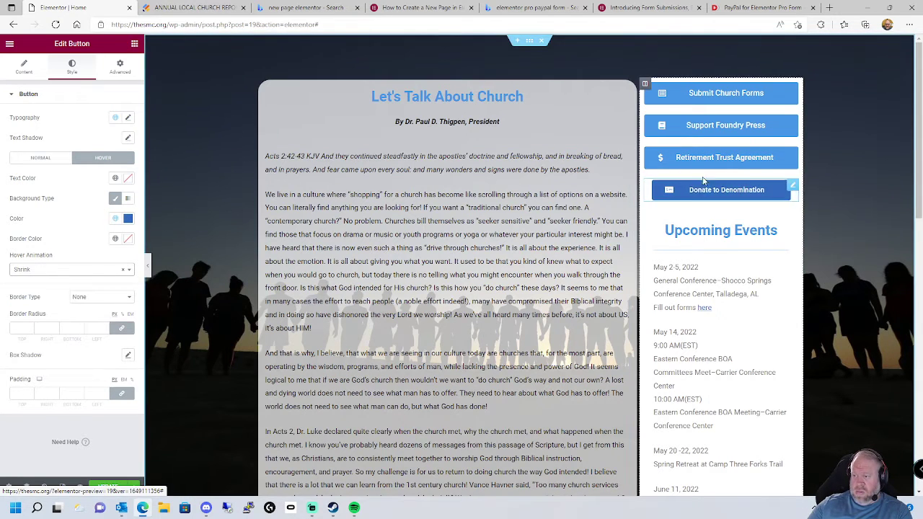
left_click(33, 274)
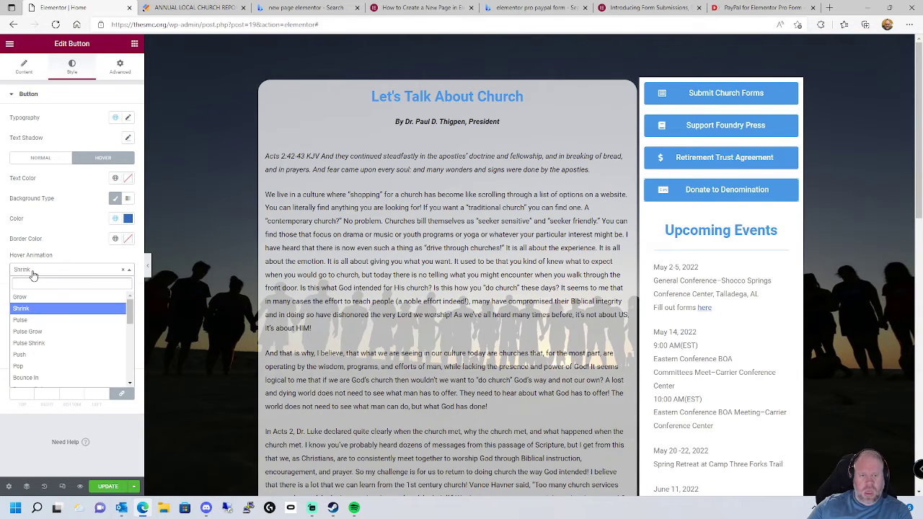
left_click(28, 297)
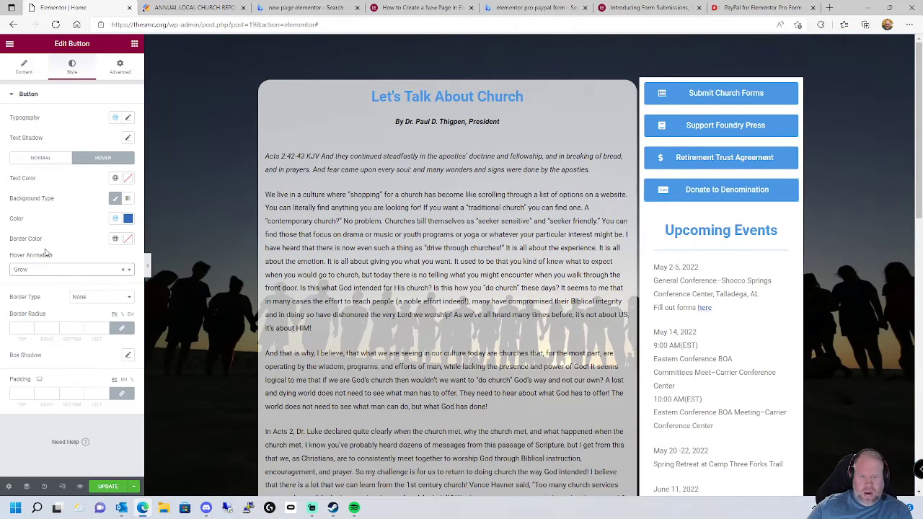
left_click(59, 273)
left_click(29, 320)
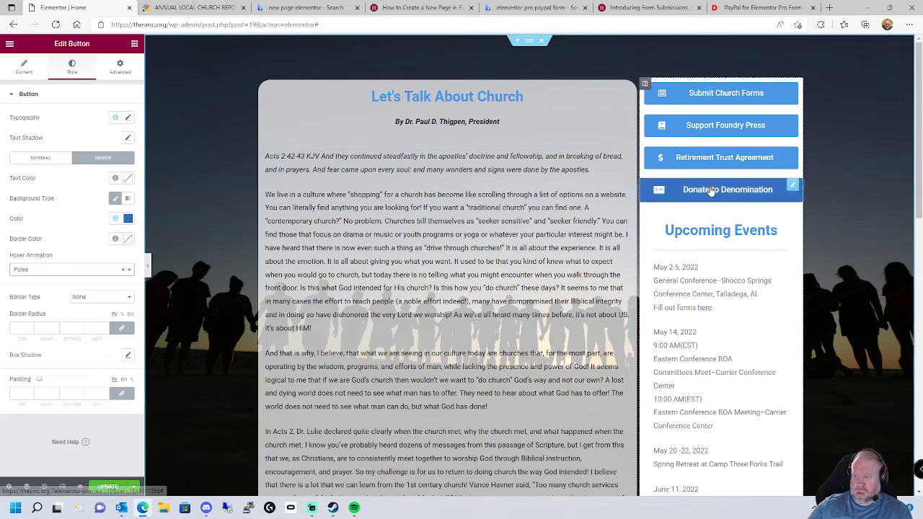
left_click(72, 274)
left_click(28, 332)
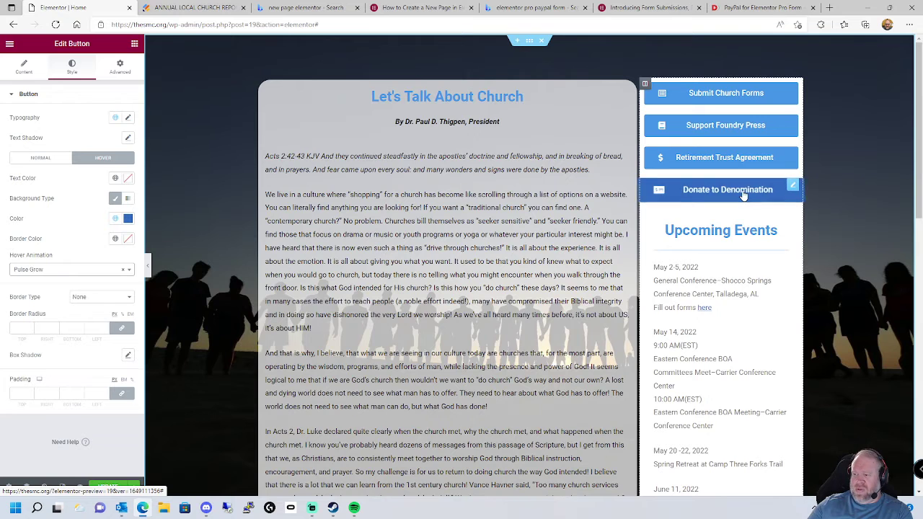
Step: Try the Push, Pop, Bounce In and Bounce Out hover animations on the Donate to Denomination button
left_click(33, 270)
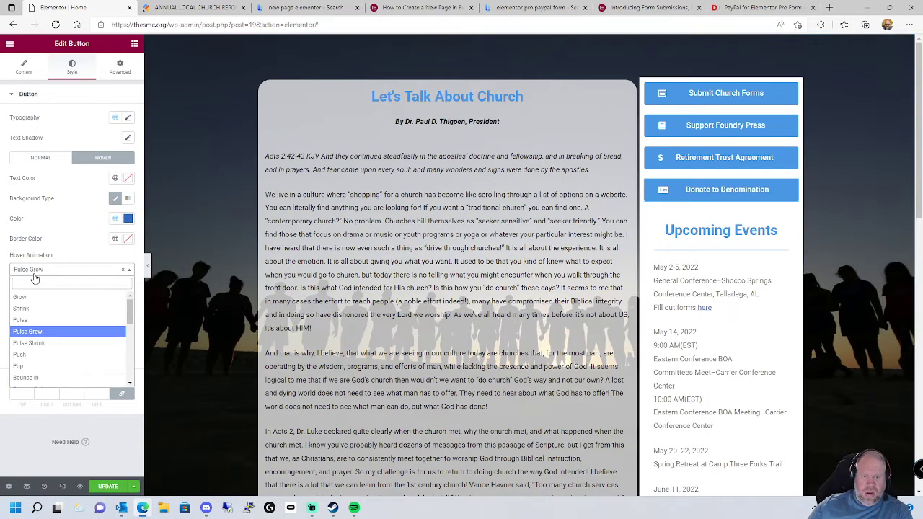
left_click(40, 355)
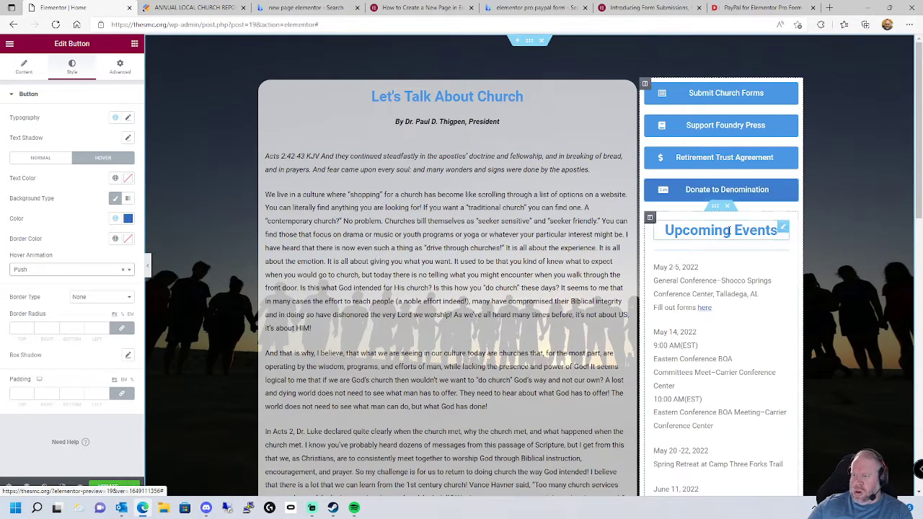
left_click(31, 271)
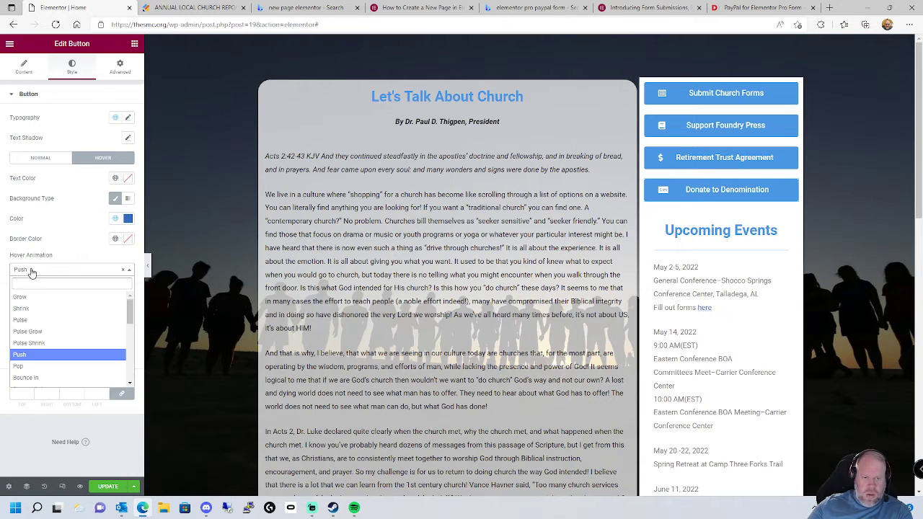
left_click(29, 365)
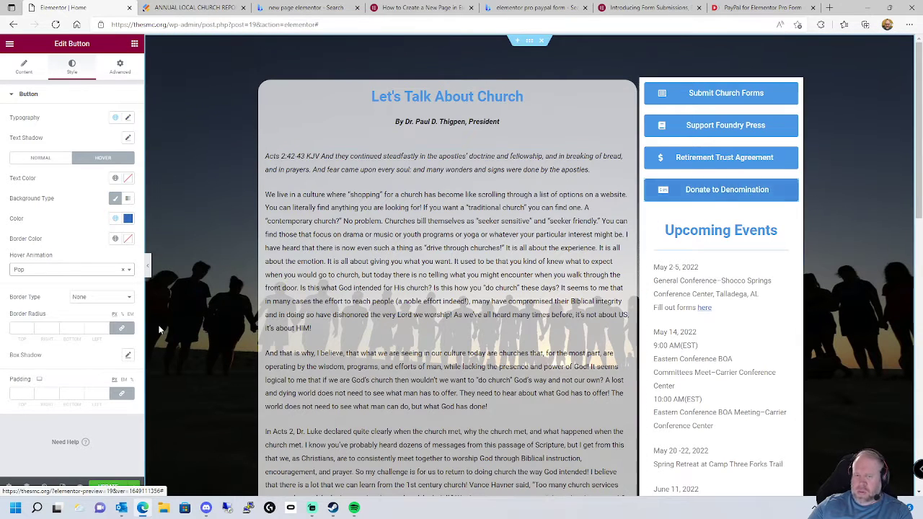
left_click(43, 272)
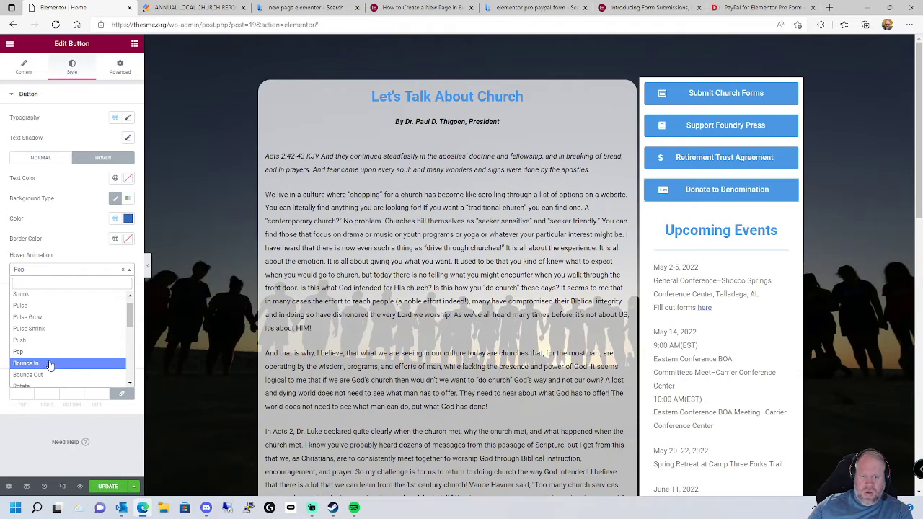
left_click(49, 365)
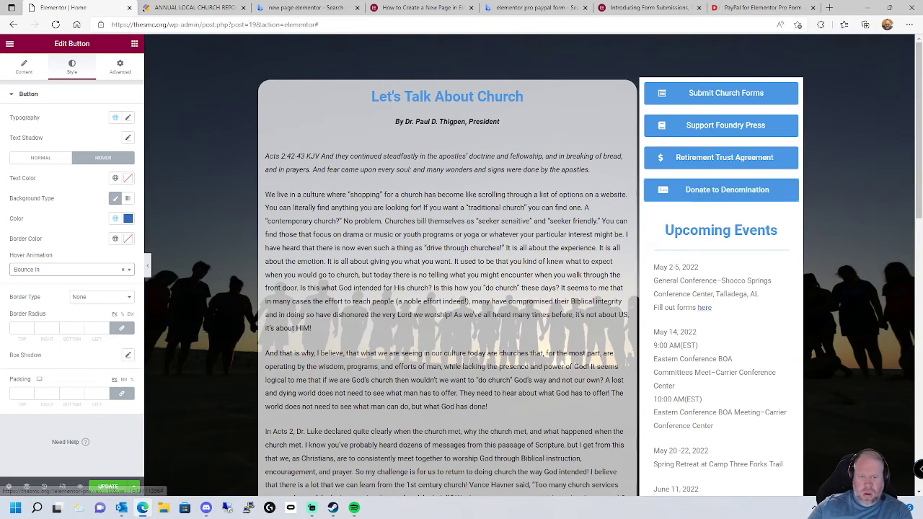
left_click(43, 271)
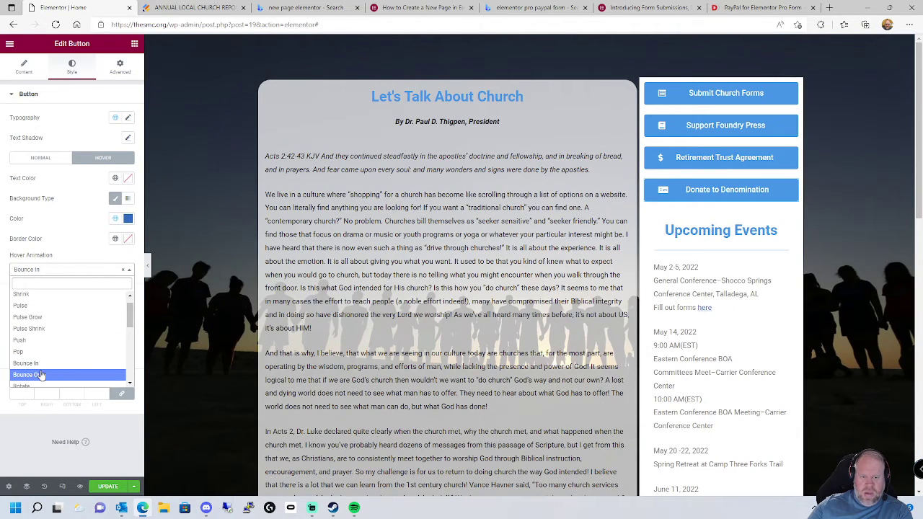
left_click(41, 376)
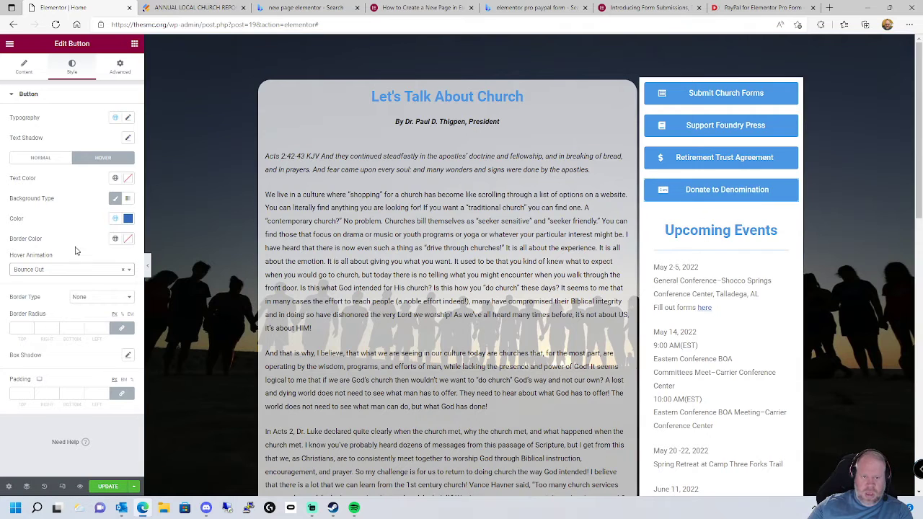
Step: Try the Grow Rotate, Float and Sink hover animations on the Donate to Denomination button
left_click(69, 269)
scroll(68, 302, "down", 5)
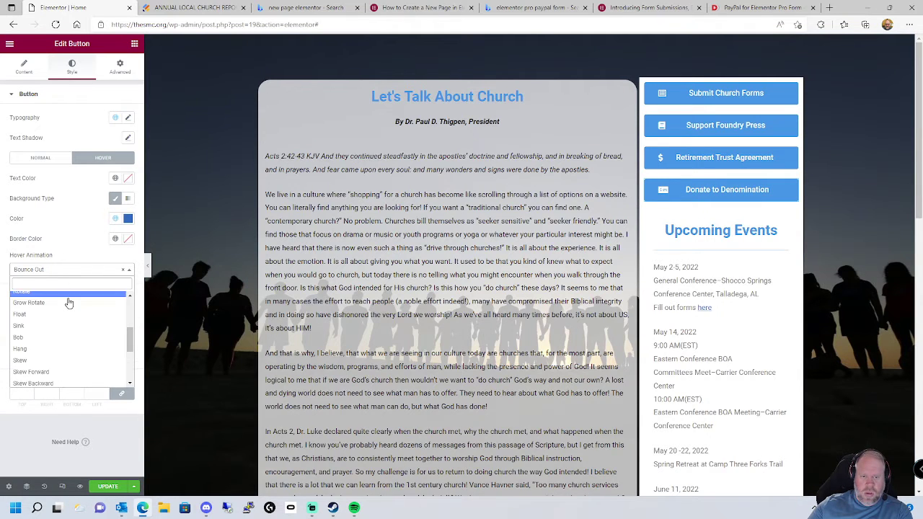
scroll(66, 317, "up", 1)
left_click(57, 318)
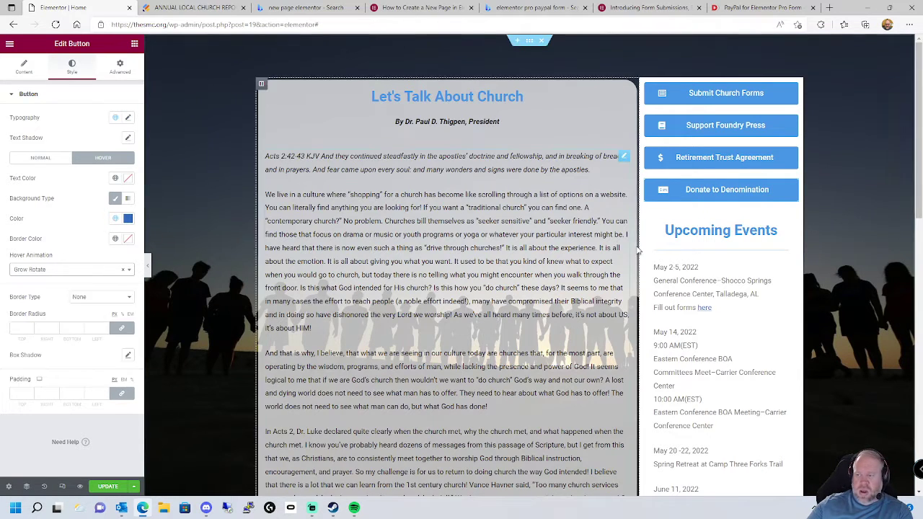
left_click(56, 269)
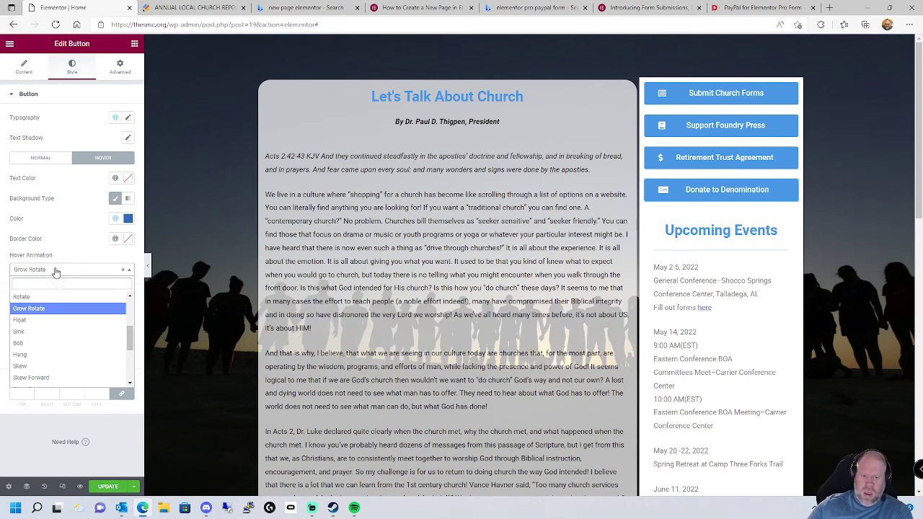
left_click(47, 325)
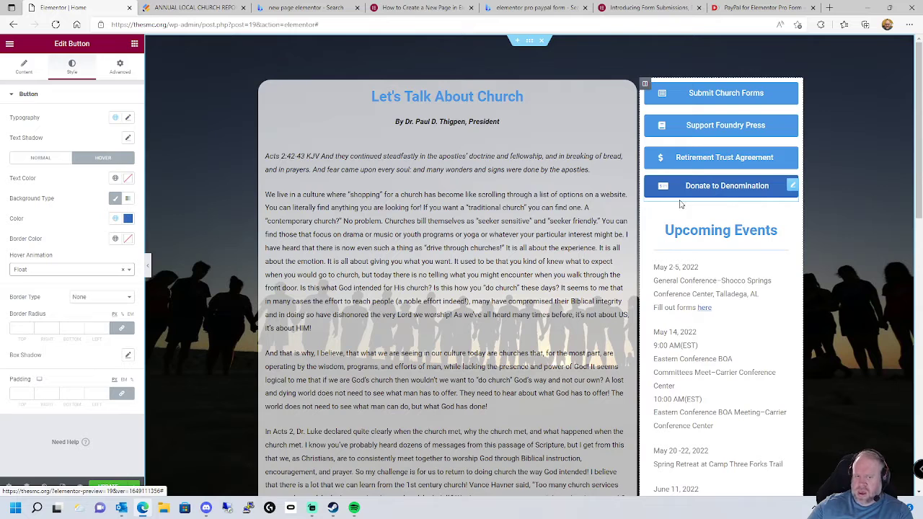
left_click(25, 269)
left_click(29, 319)
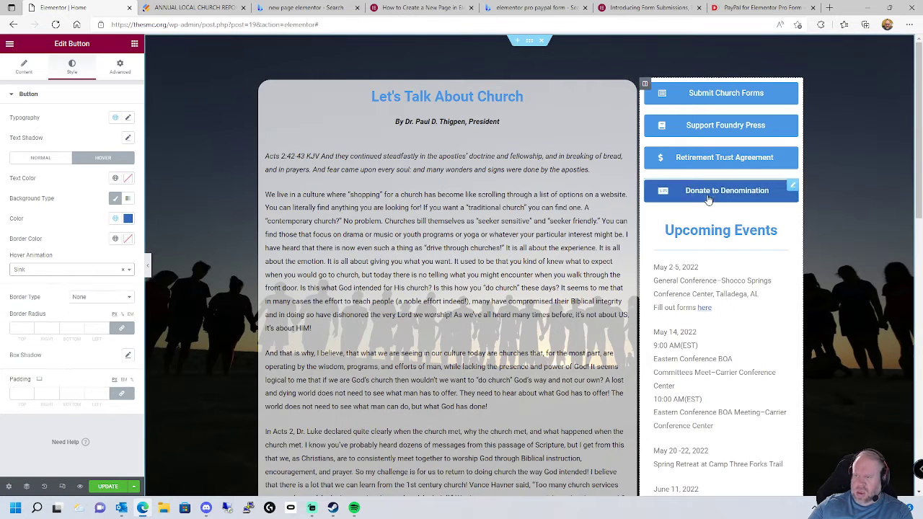
Step: Try the Bob, Hang and Skew hover animations on the Donate to Denomination button
left_click(41, 270)
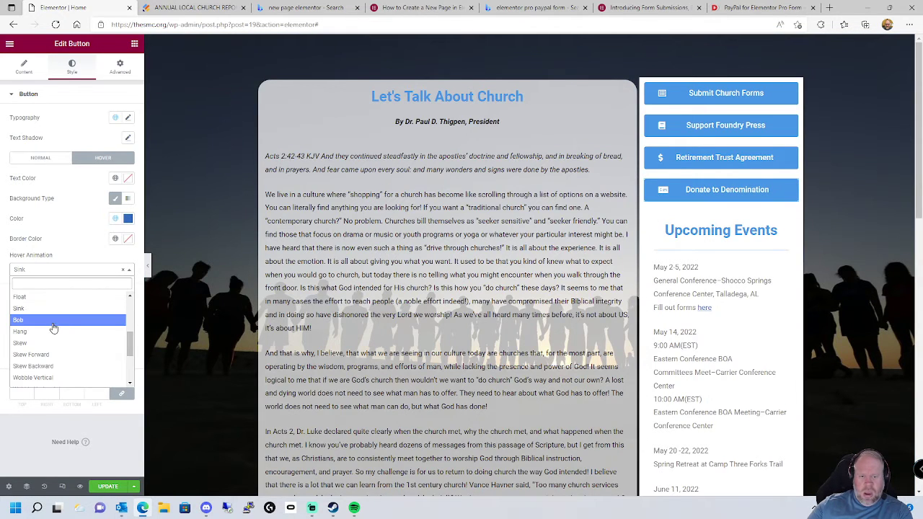
left_click(52, 321)
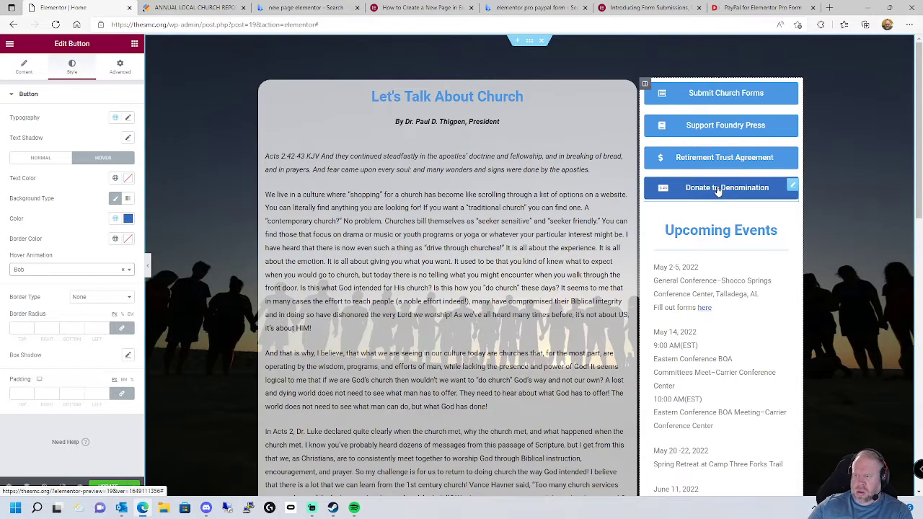
left_click(90, 271)
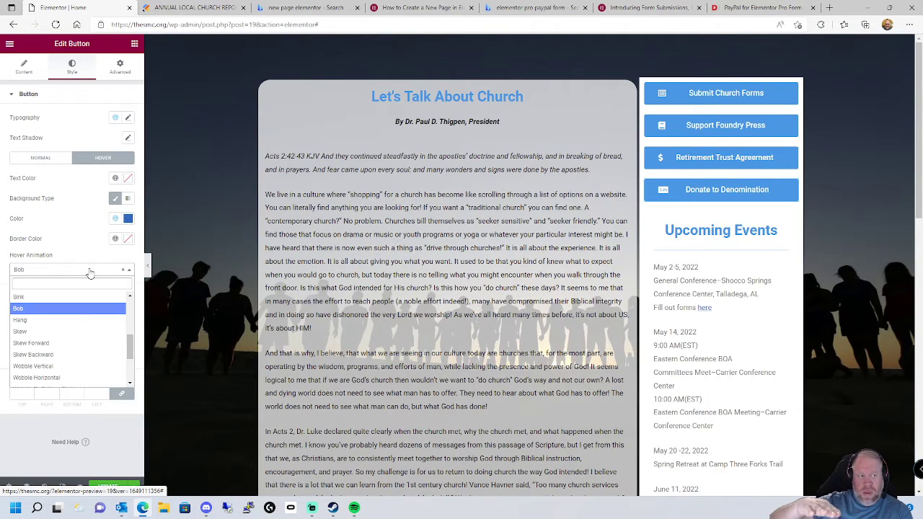
left_click(28, 320)
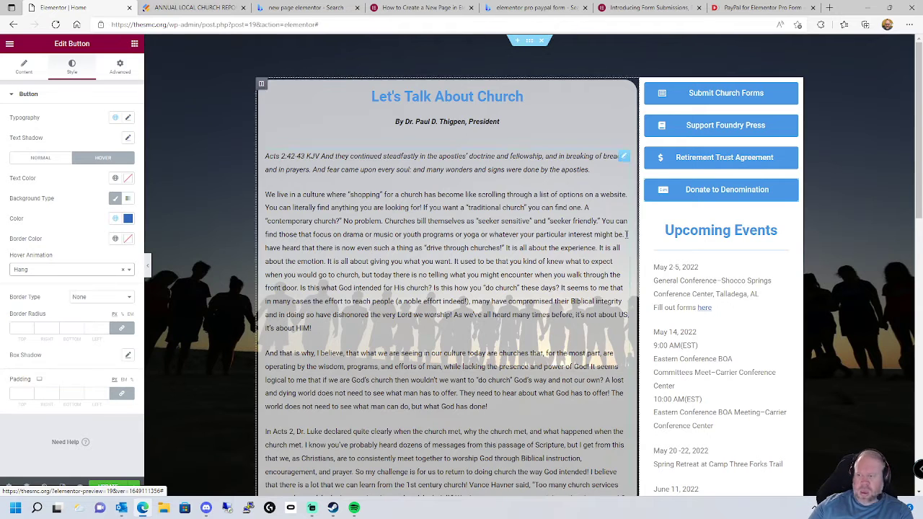
left_click(41, 272)
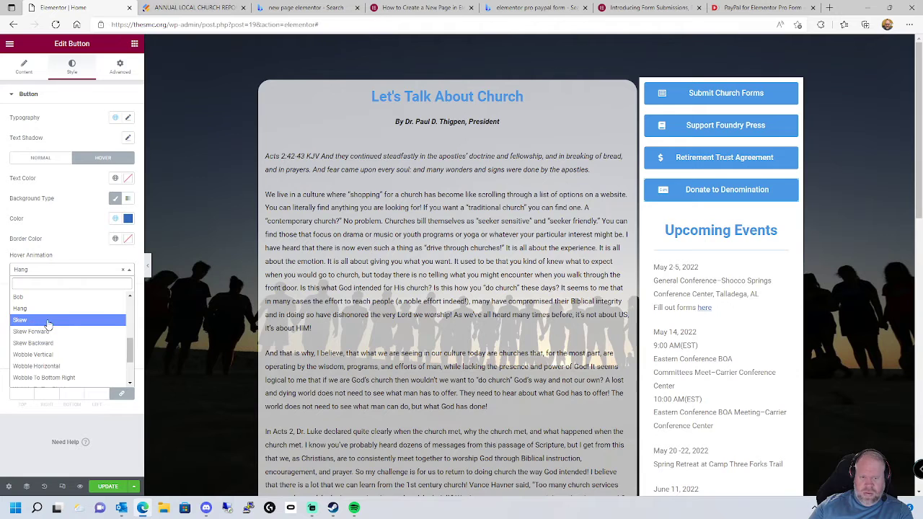
left_click(22, 319)
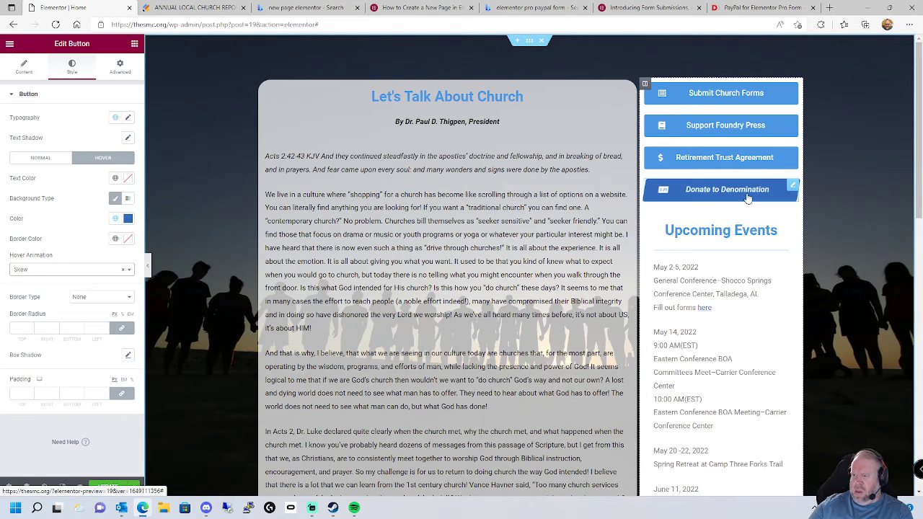
Step: Set the Donate to Denomination button's hover animation to Grow and update the Home page
left_click(33, 270)
scroll(66, 332, "up", 5)
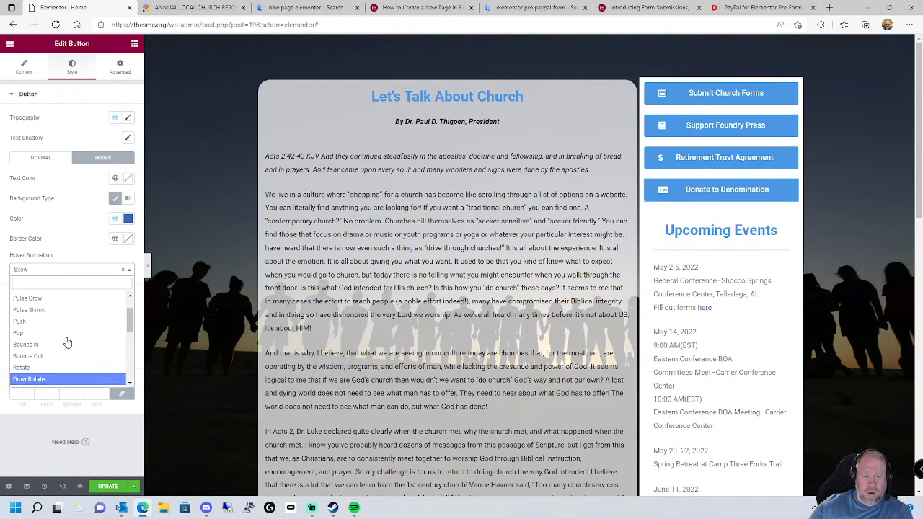
left_click(45, 303)
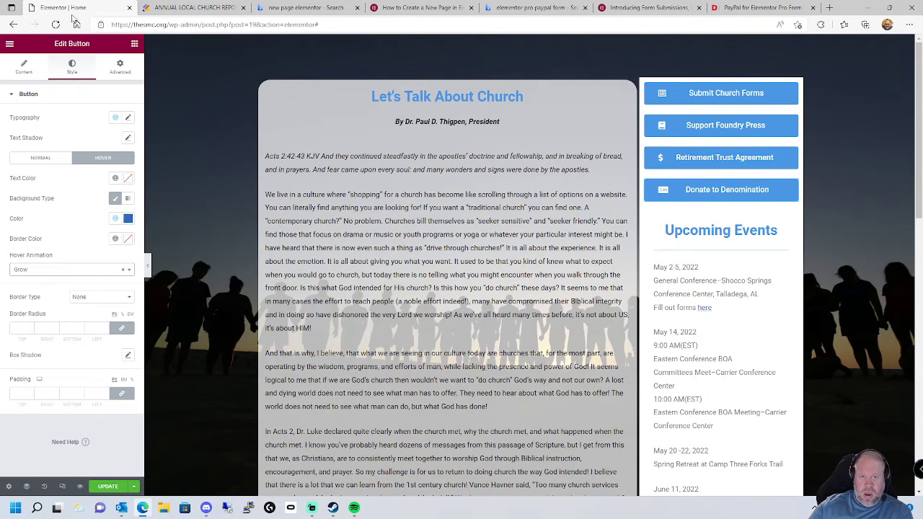
left_click(120, 67)
left_click(108, 486)
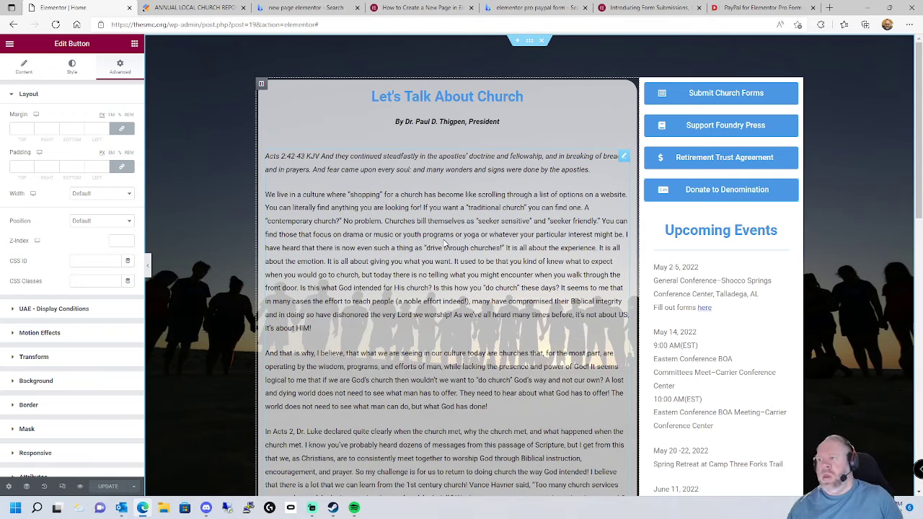
Step: Search the widgets for "pay" and add a PayPal Button widget directly below the Donate to Denomination button
left_click(134, 43)
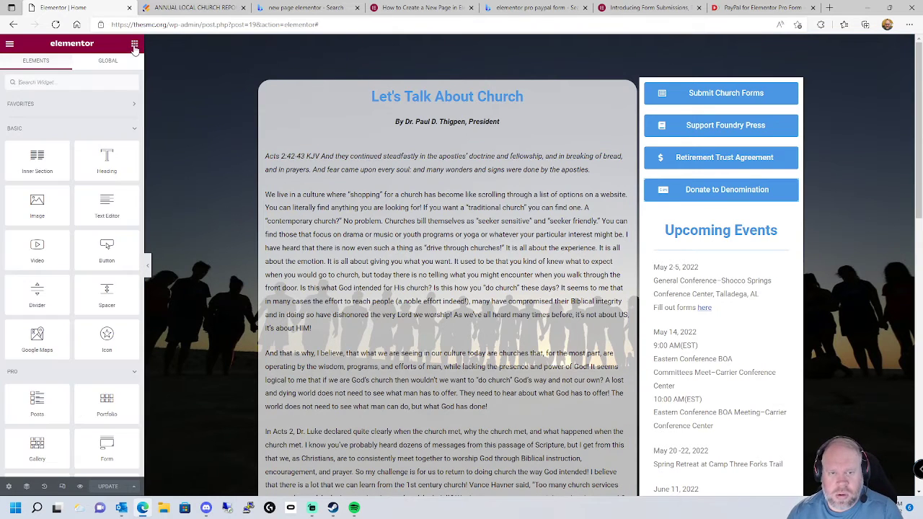
left_click(62, 88)
type("pay")
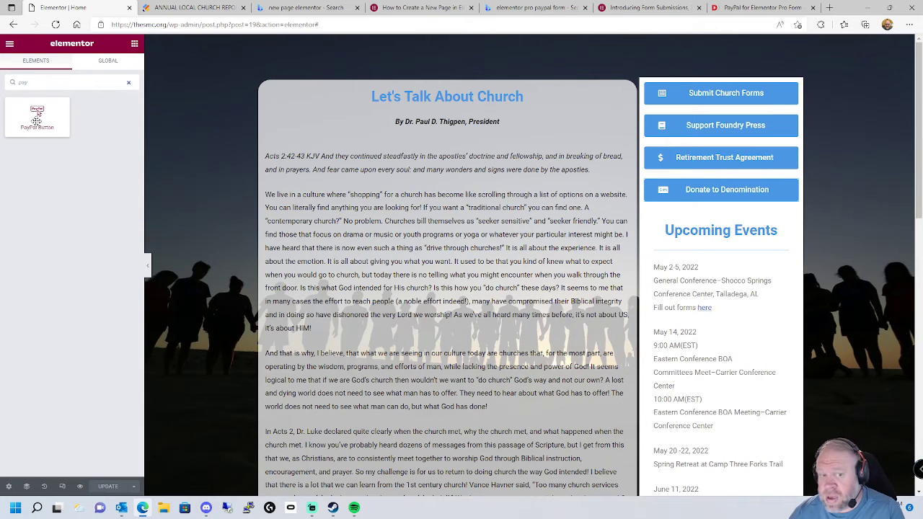
left_click_drag(37, 117, 699, 213)
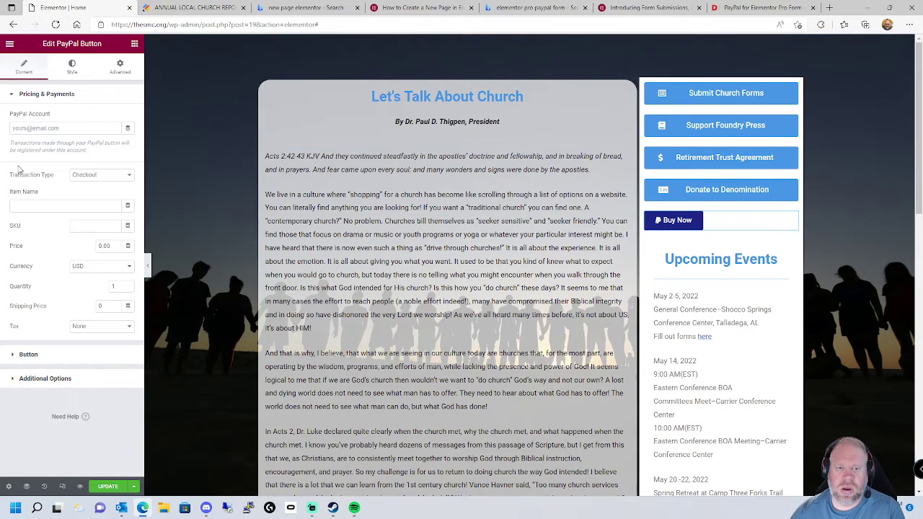
Step: Fill in the PayPal account of the PayPal Button widget with the first saved e-mail address
left_click(72, 129)
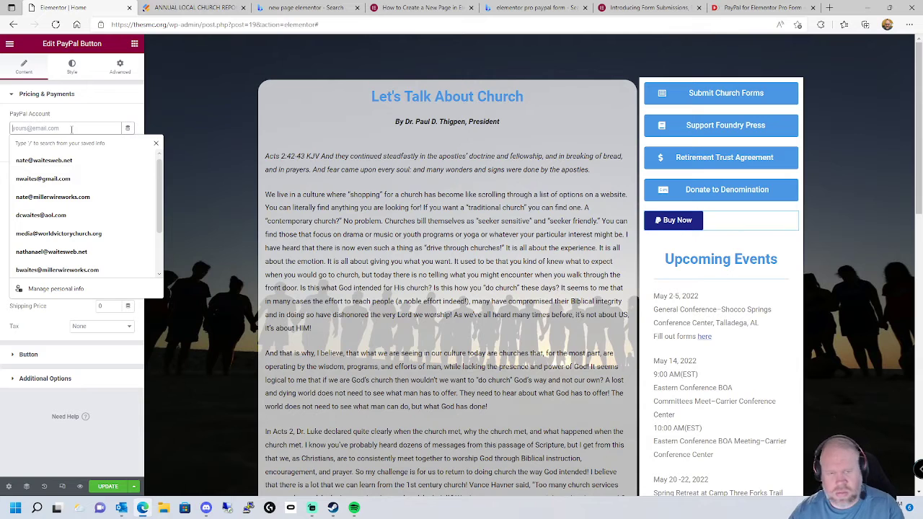
left_click(44, 160)
Step: Try the Donation, Subscription and Checkout transaction types for the PayPal button
left_click(108, 176)
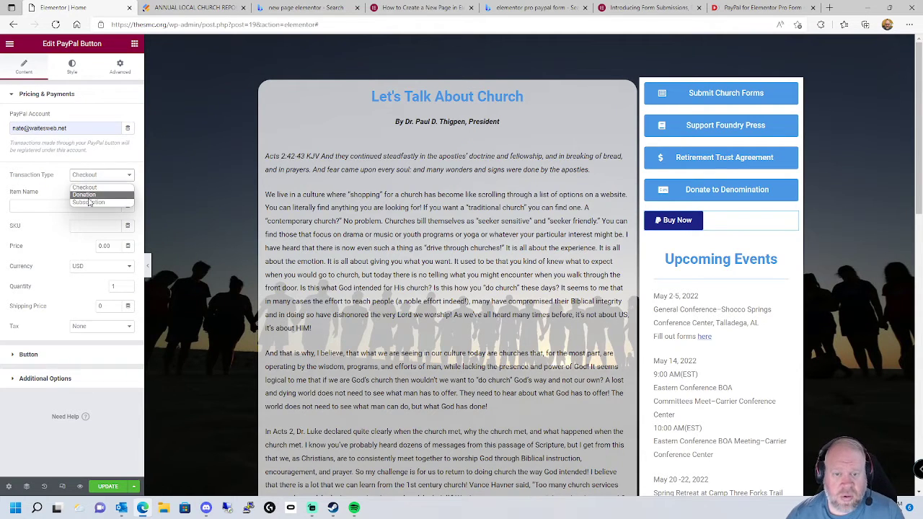
left_click(88, 198)
left_click(101, 175)
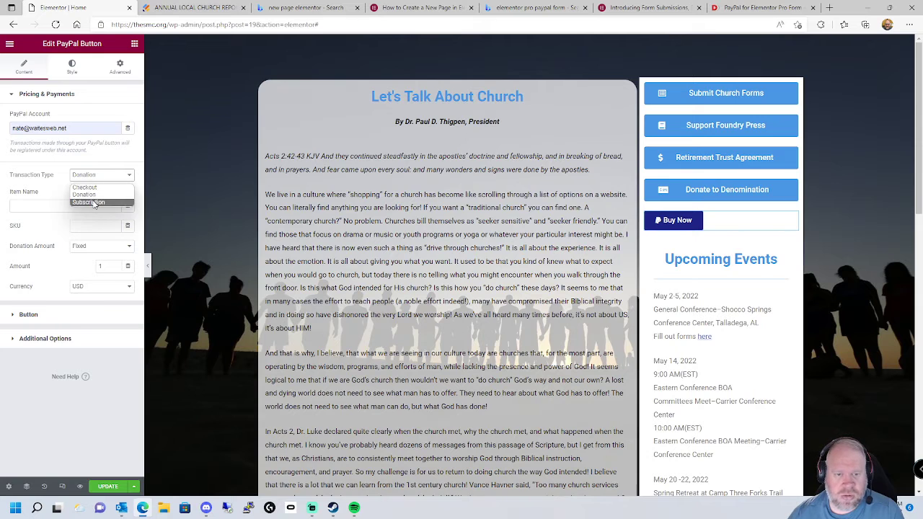
left_click(91, 203)
left_click(101, 178)
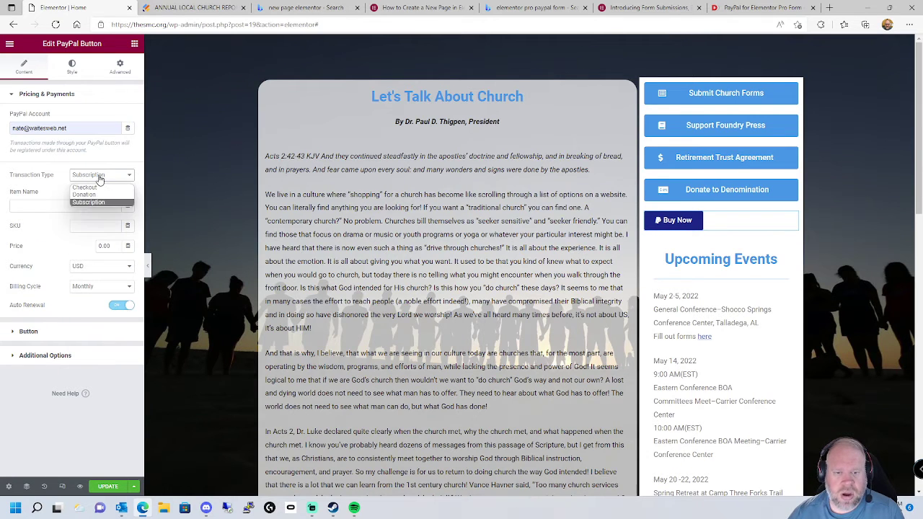
left_click(104, 188)
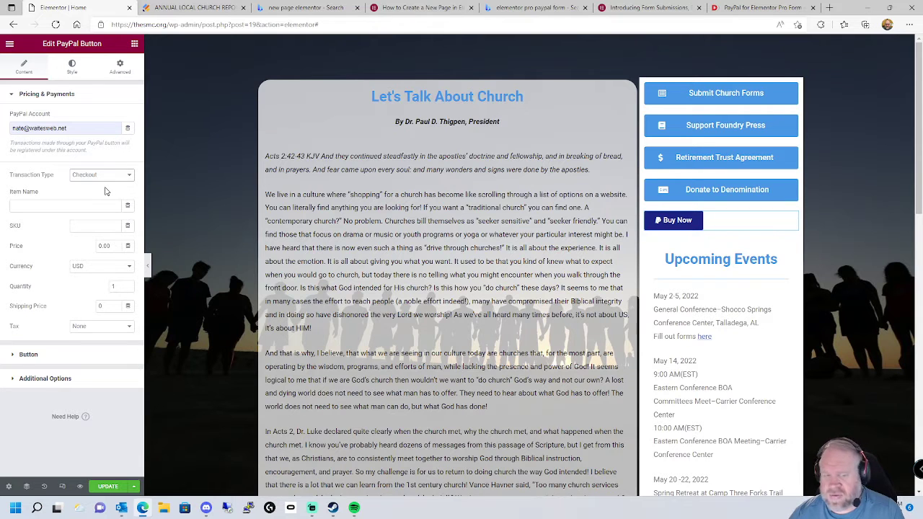
Step: Set the PayPal button's transaction type to Donation, with item name "Give to SMC" and donation amount Any Amount
left_click(88, 178)
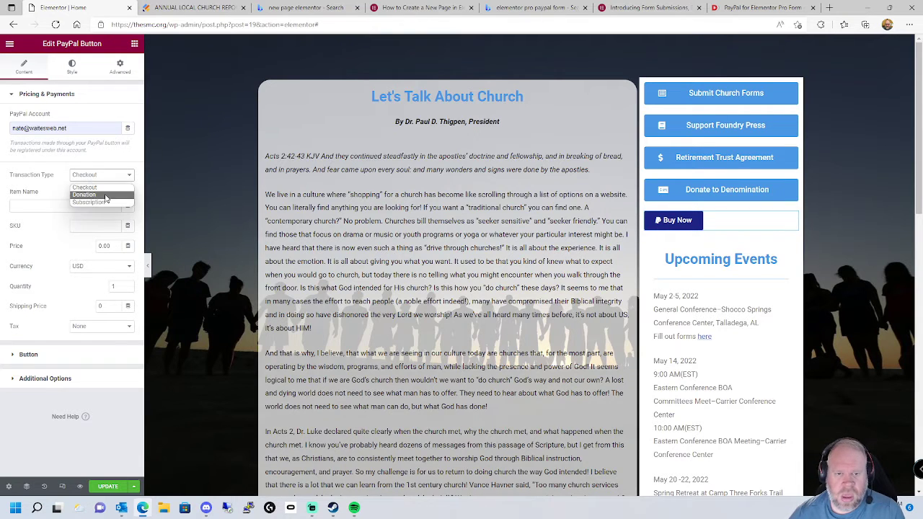
left_click(106, 195)
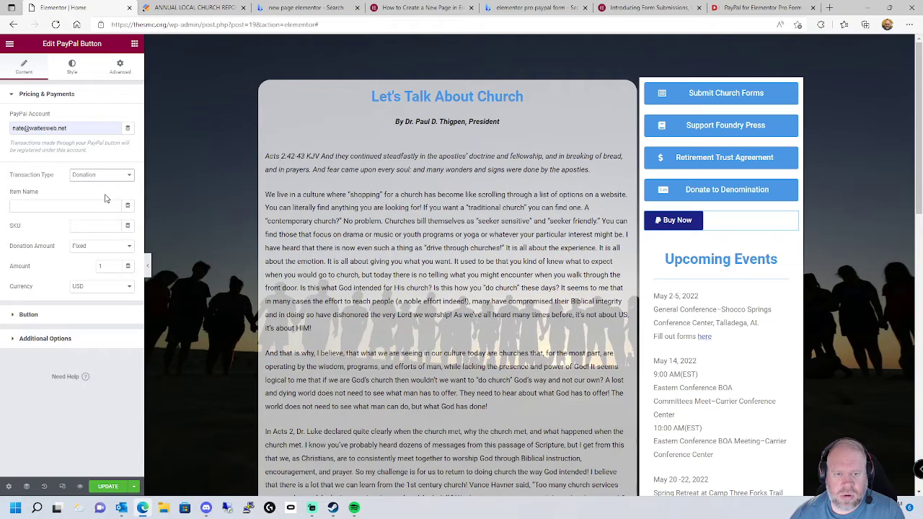
left_click(61, 207)
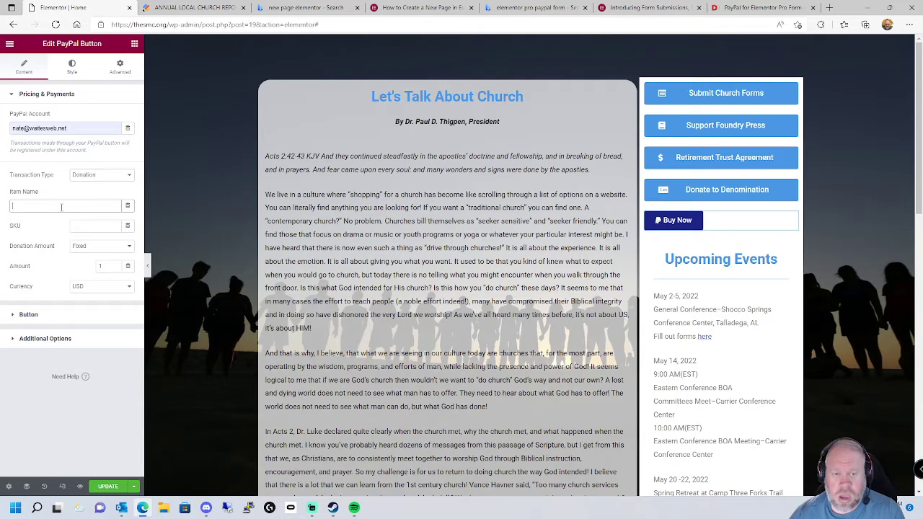
type("Give to SMC")
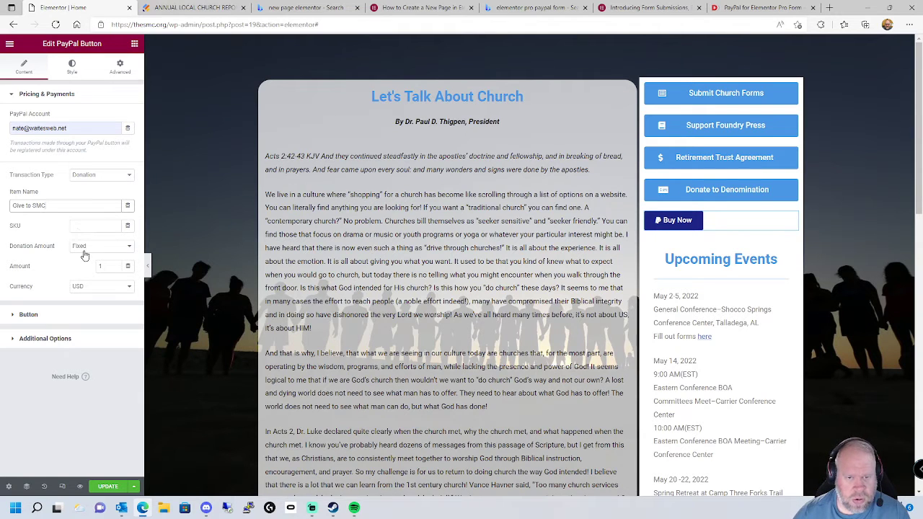
left_click(84, 246)
left_click(95, 261)
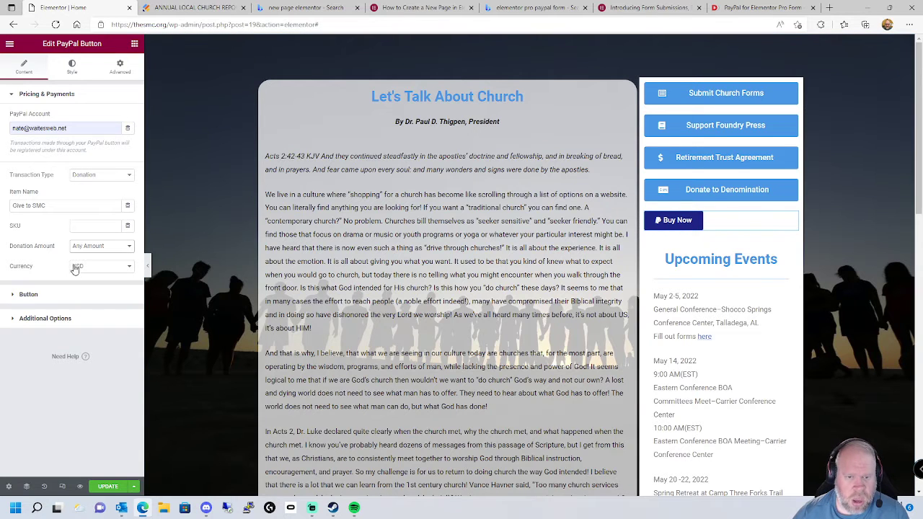
Step: Change the PayPal button's text to "Donate" and justify it across the full sidebar width
left_click(10, 294)
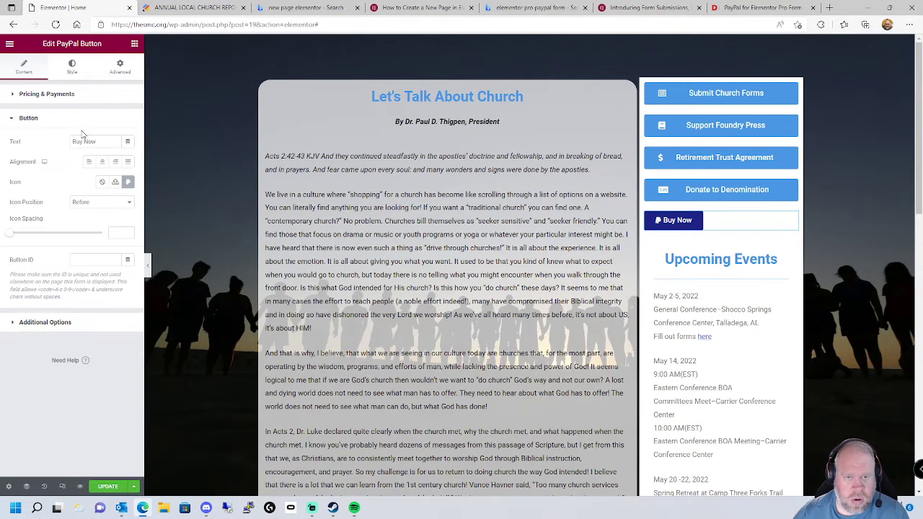
left_click_drag(99, 141, 65, 144)
type("Donate")
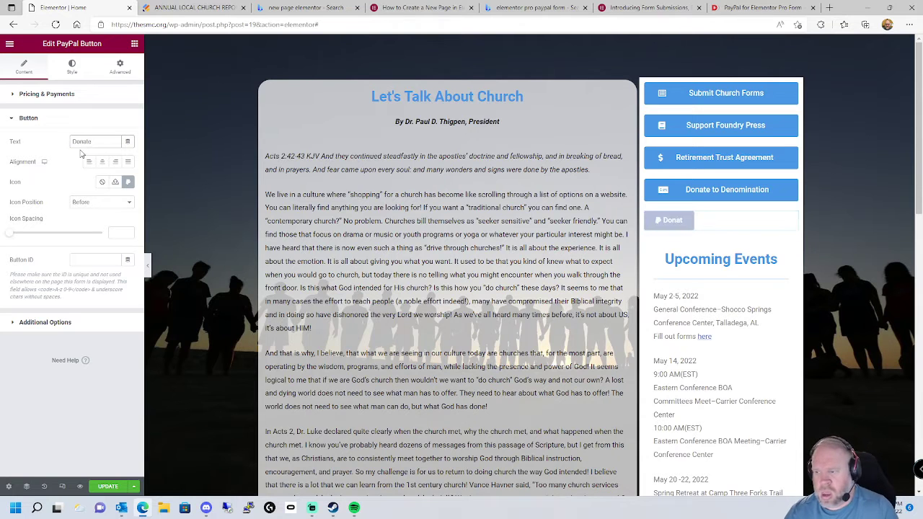
left_click(128, 163)
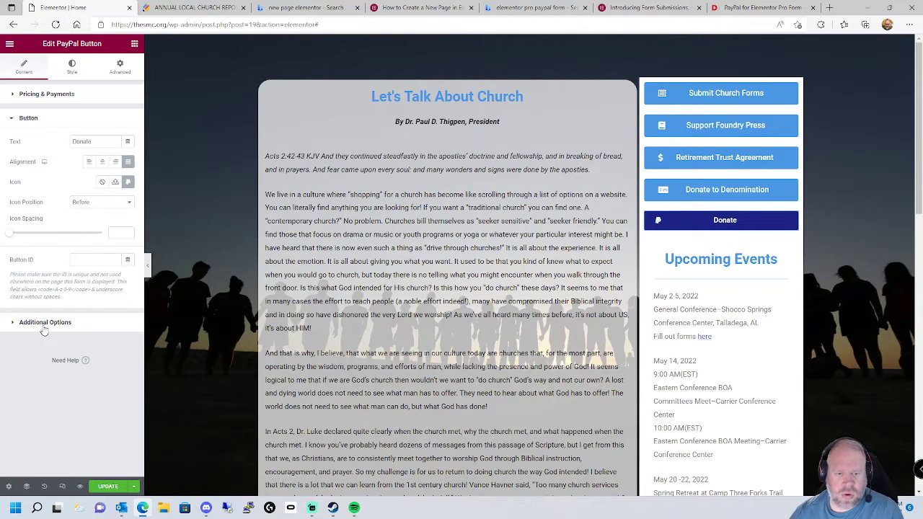
Step: Review the PayPal button's additional options, button and pricing settings, and update the Home page
left_click(10, 323)
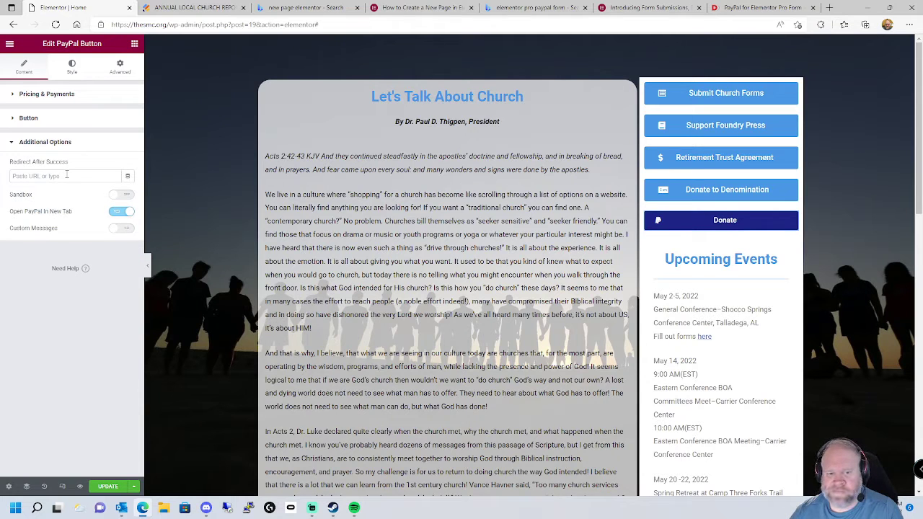
left_click(121, 213)
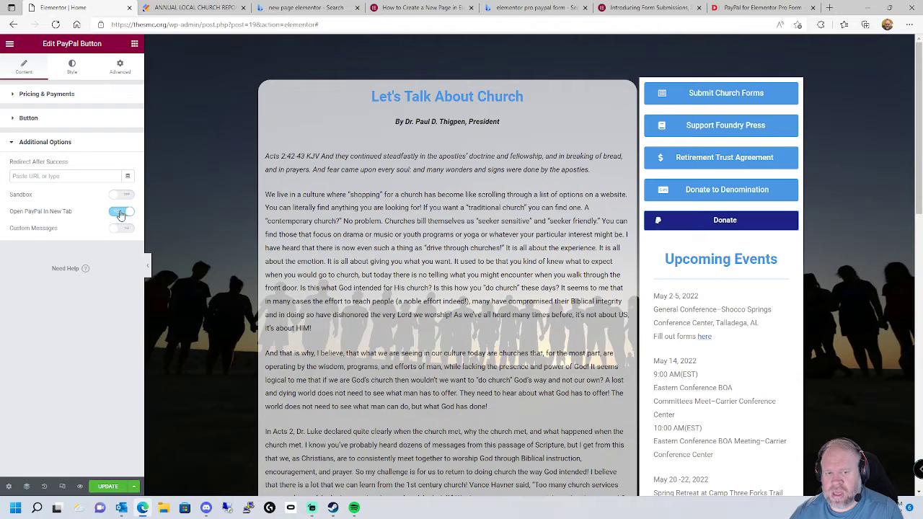
left_click(19, 119)
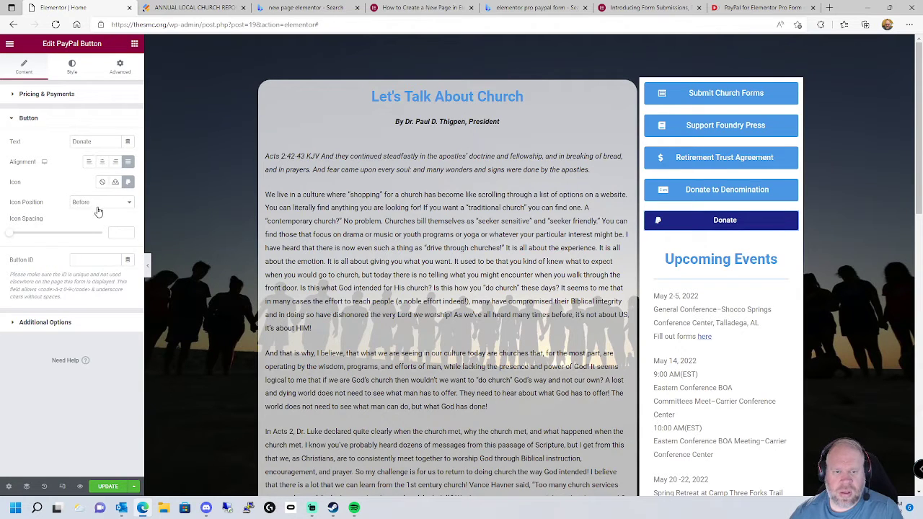
left_click(27, 97)
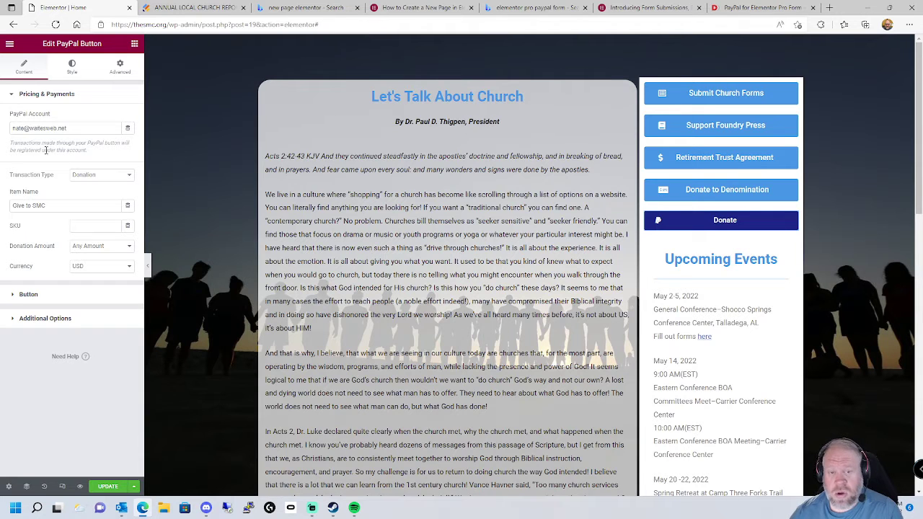
left_click(108, 487)
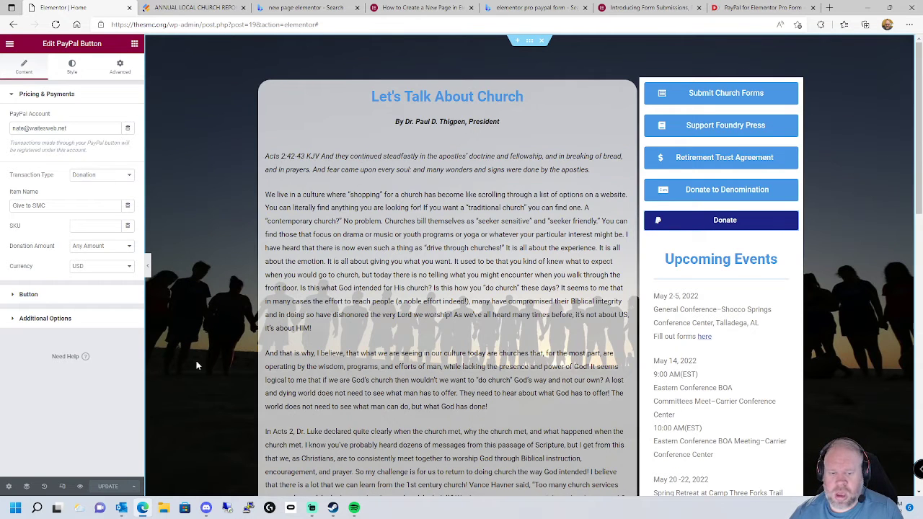
Step: Preview the Home page, test the Donate button's PayPal form with a 5.00 USD amount, and close the form
left_click(80, 489)
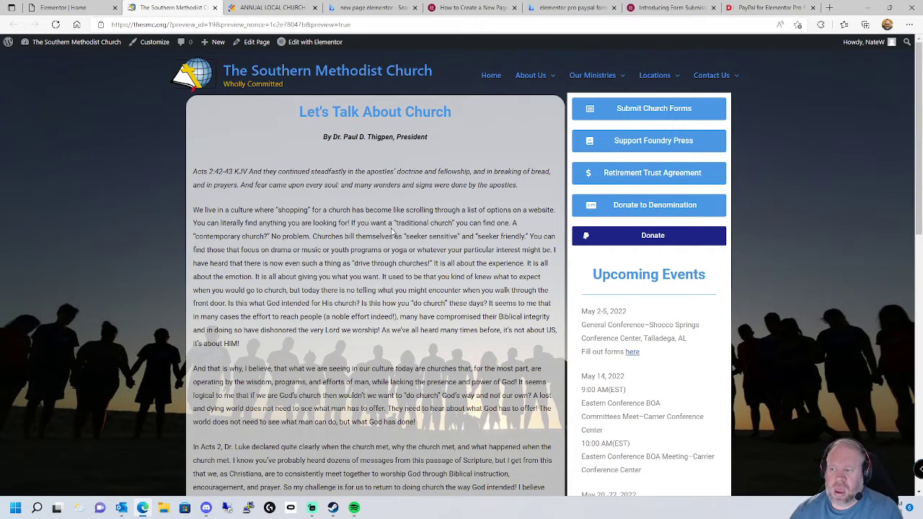
left_click(656, 208)
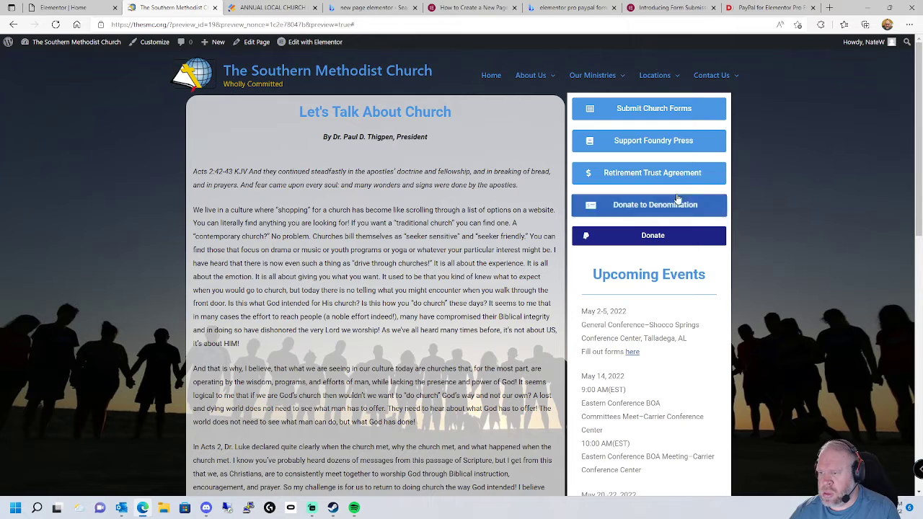
left_click(648, 238)
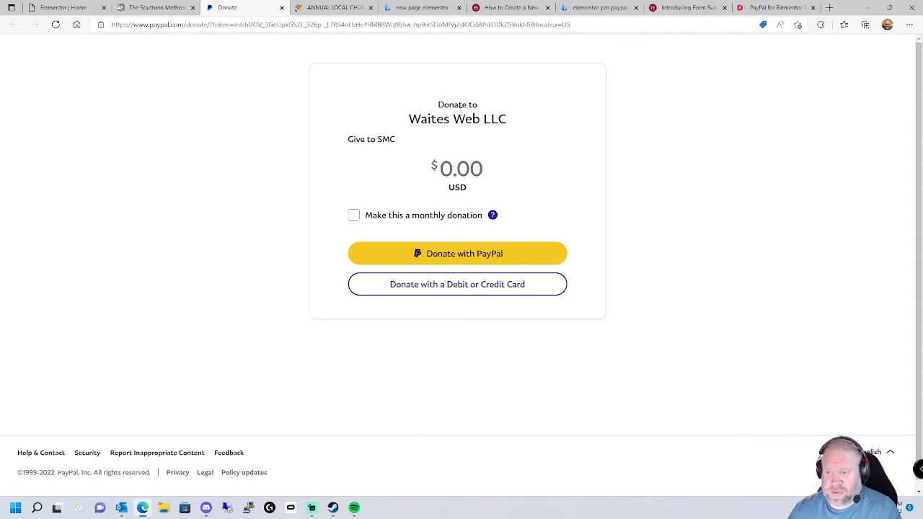
type("5")
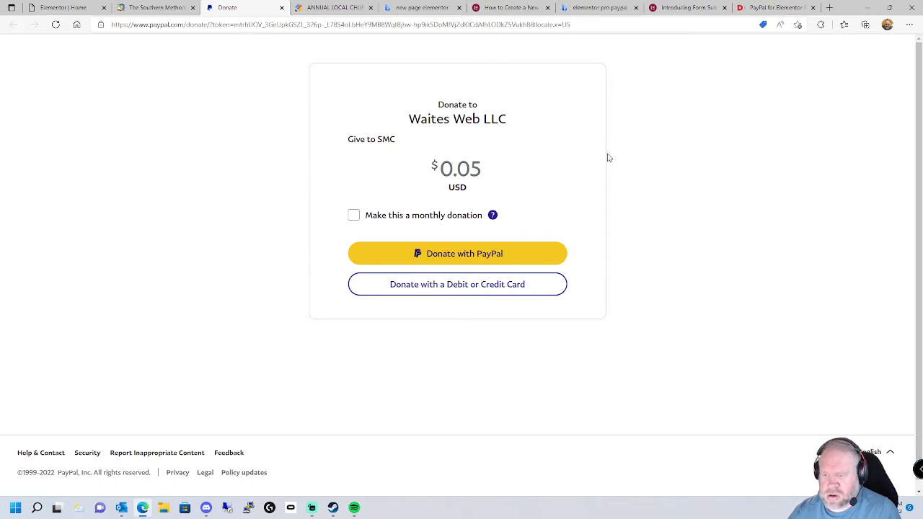
type(".00")
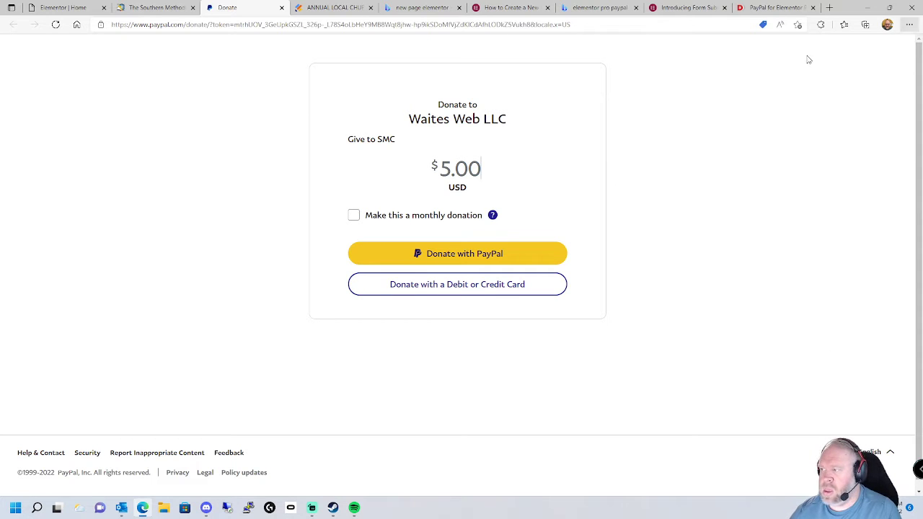
mouse_move(495, 220)
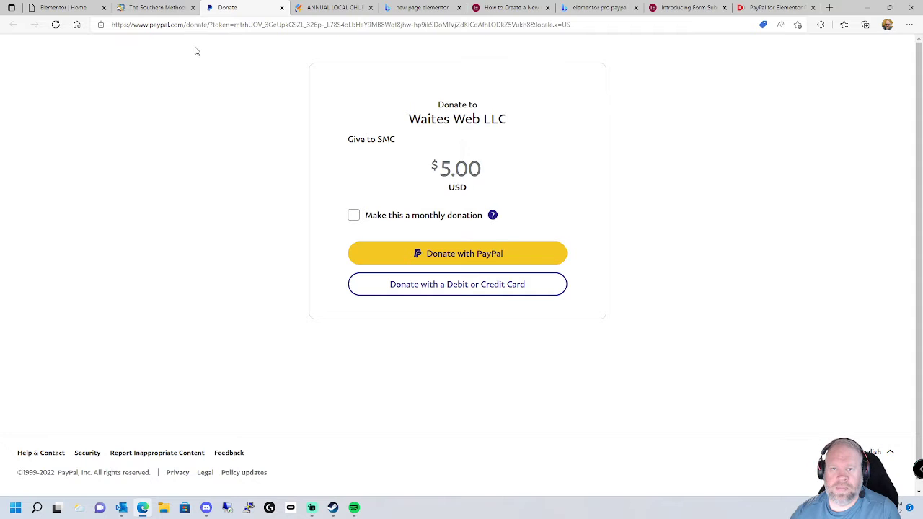
left_click(281, 7)
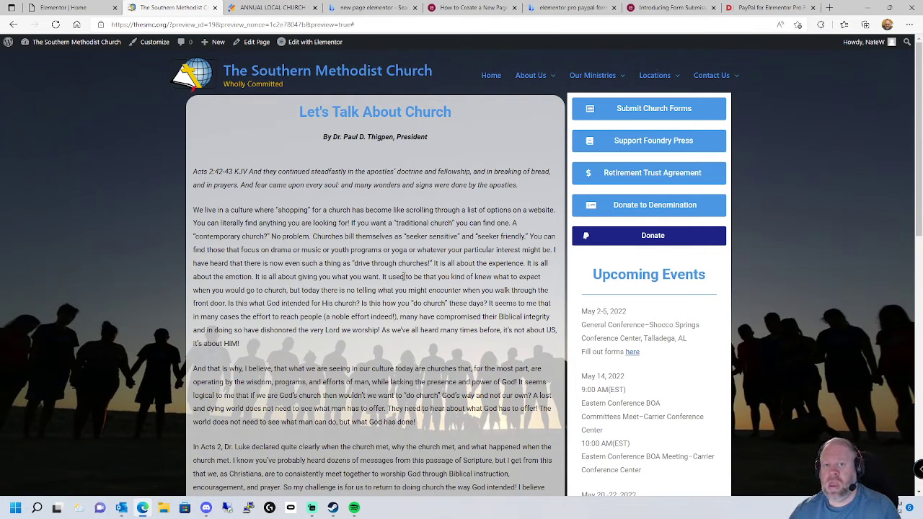
Step: Close the existing Elementor editor tab and reopen the Home page in Elementor from its preview
left_click(82, 7)
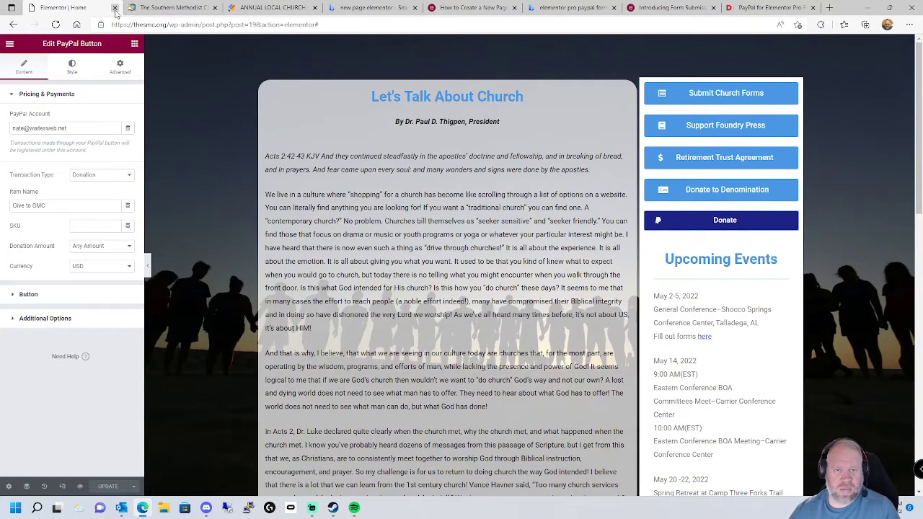
left_click(114, 8)
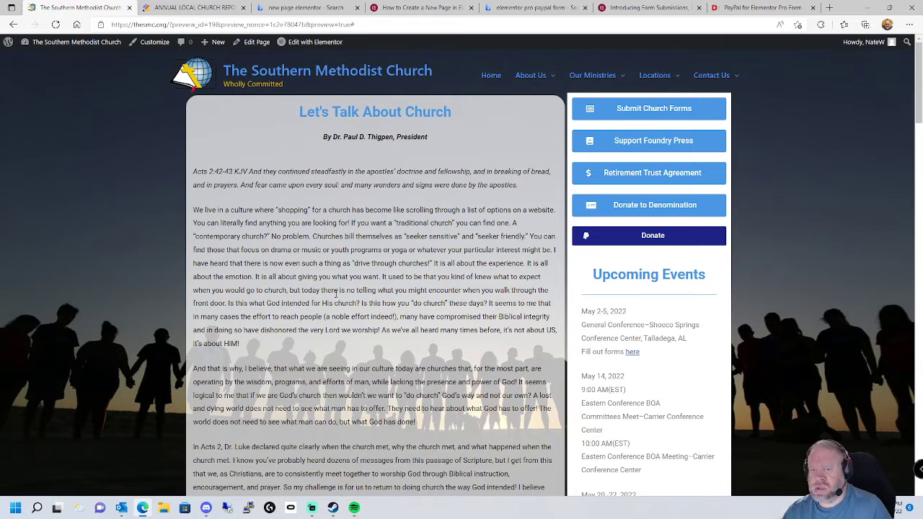
left_click(310, 43)
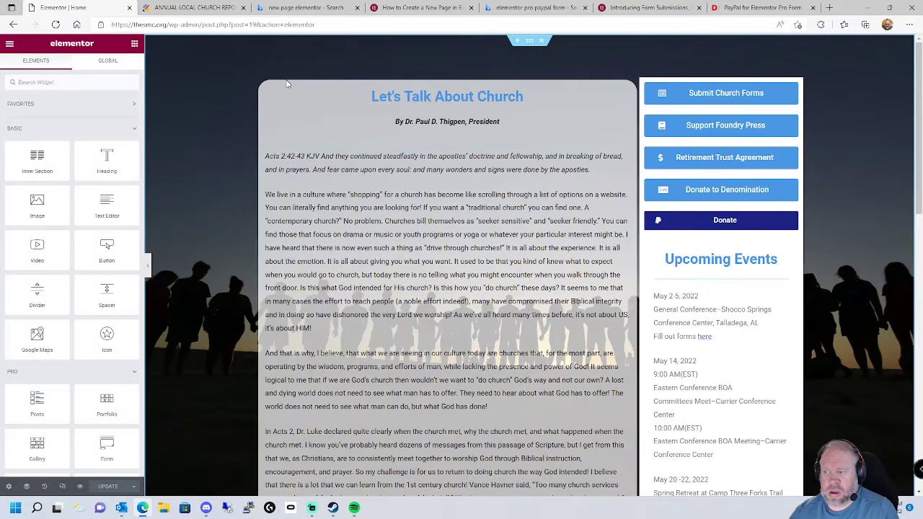
Step: Delete the PayPal Donate button from the Home page sidebar
left_click(774, 227)
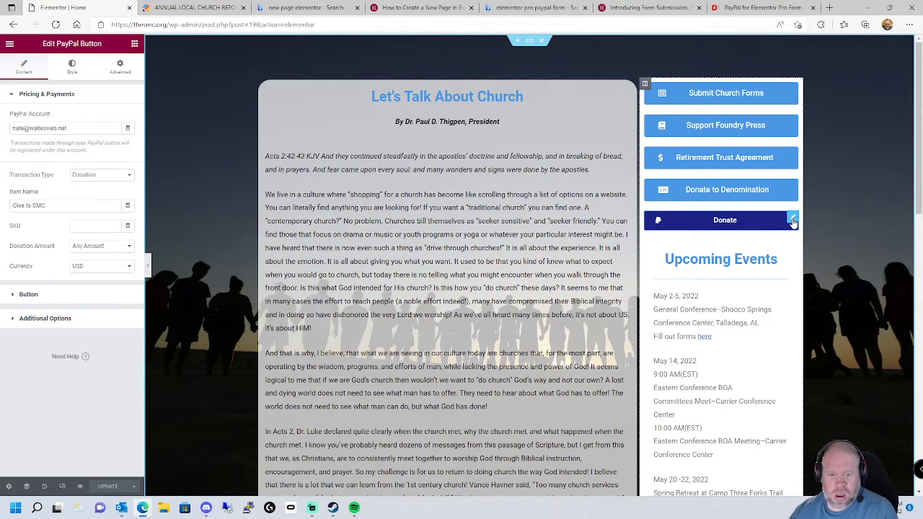
right_click(739, 225)
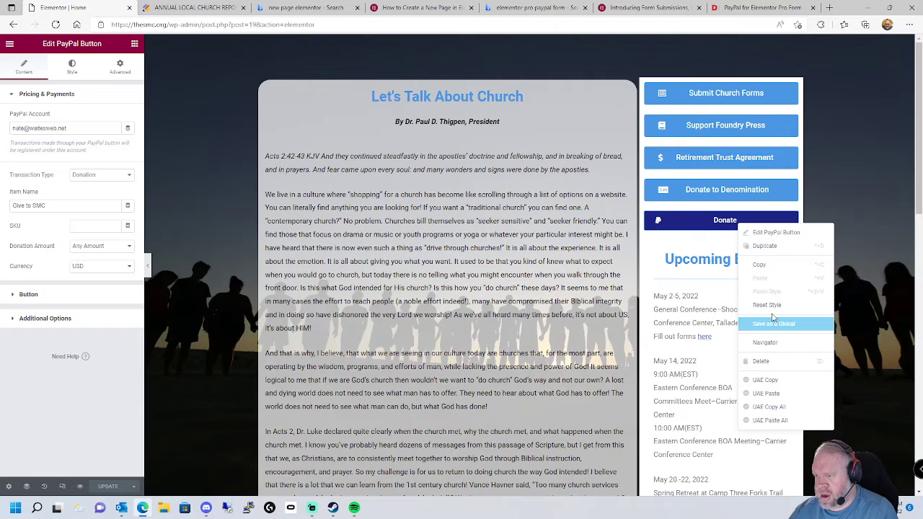
left_click(771, 362)
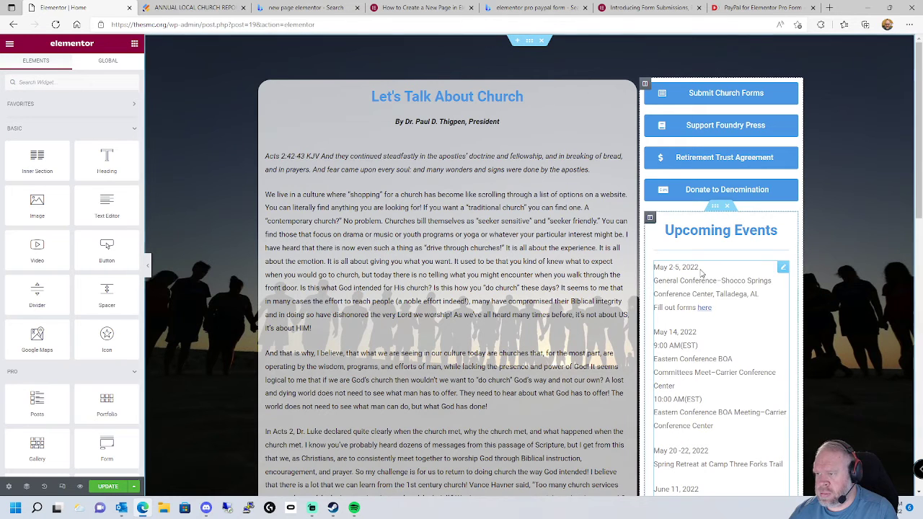
Step: Delete the Donate to Denomination button from the sidebar and update the Home page
right_click(715, 191)
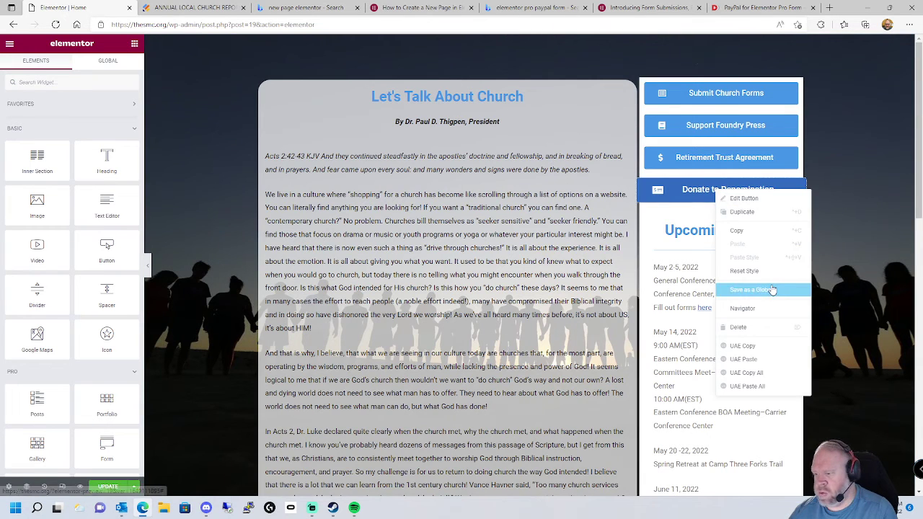
left_click(751, 328)
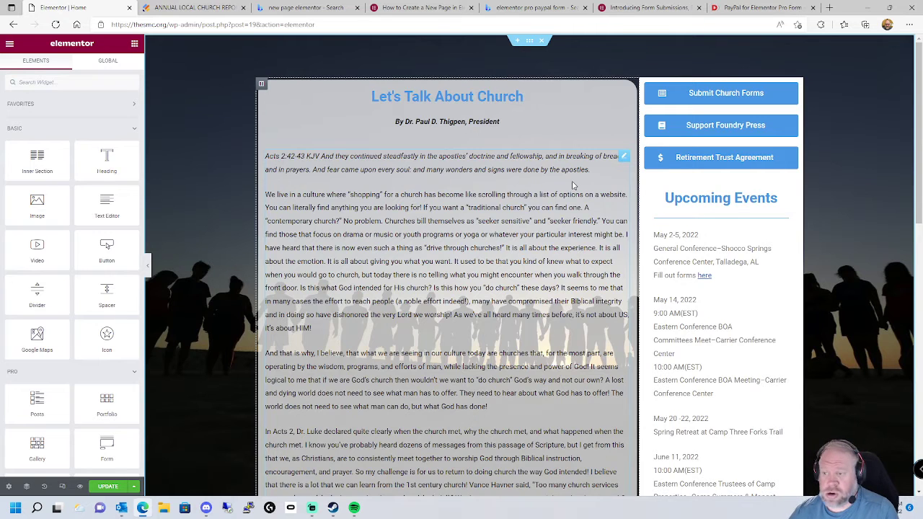
left_click(110, 487)
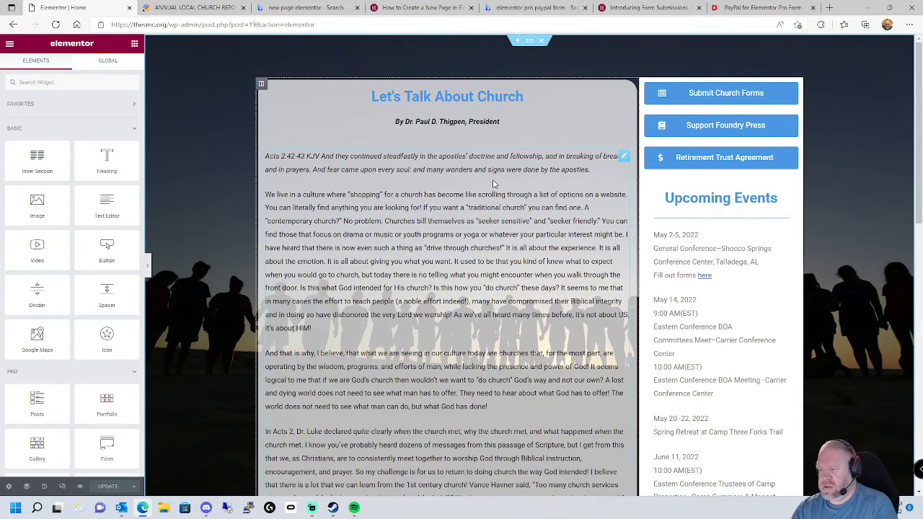
Step: Open the sidebar's Upcoming Events text for editing at the May 14, 2022 entry
left_click(731, 312)
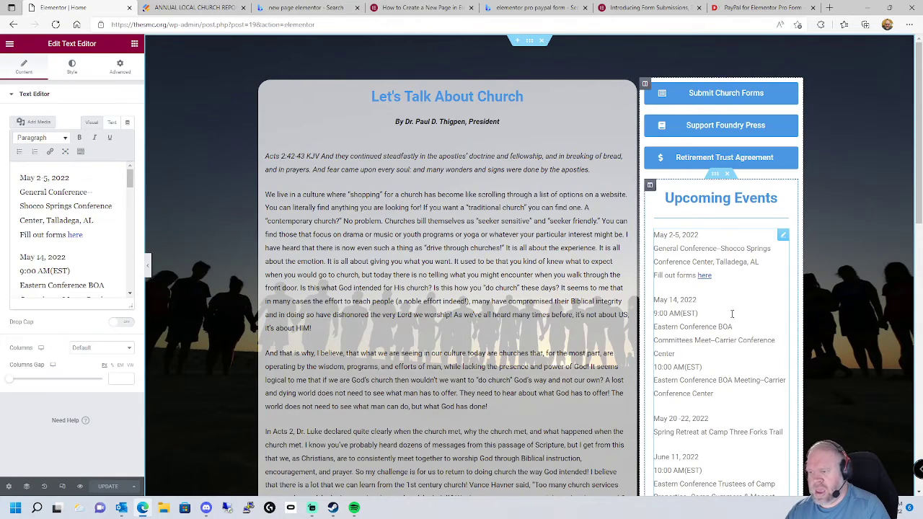
scroll(743, 367, "down", 3)
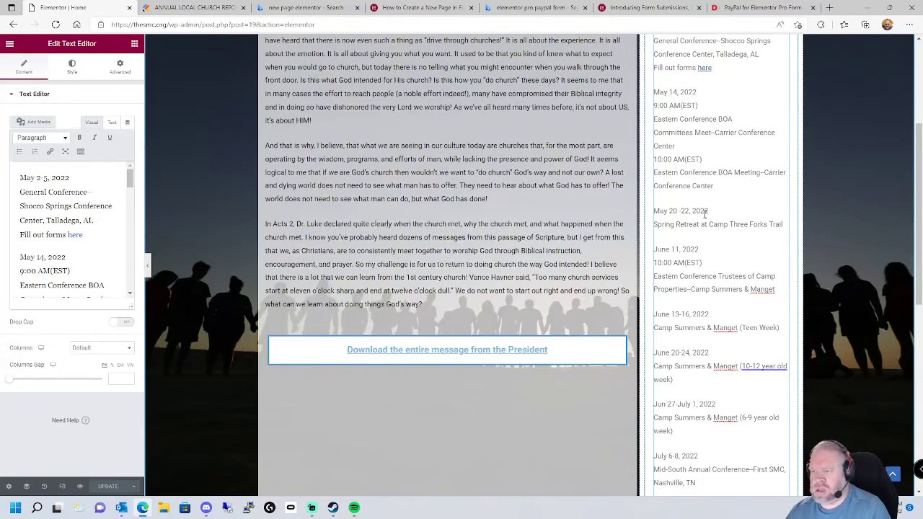
left_click(61, 218)
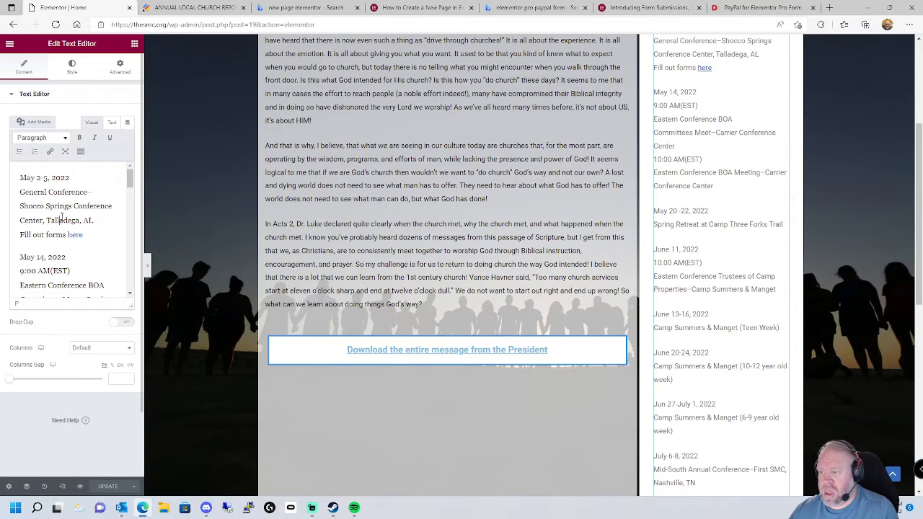
scroll(68, 216, "down", 2)
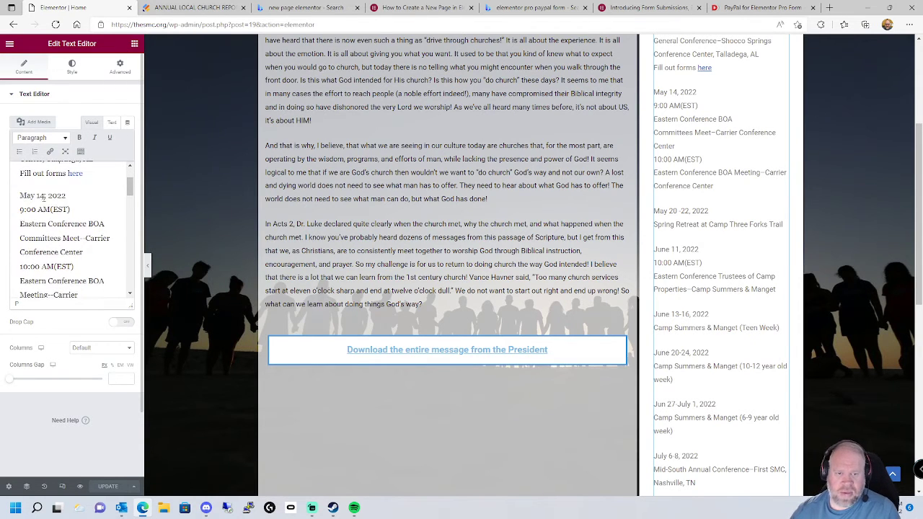
Step: Change the May 14, 2022 event's date to May 15, and set it back to May 14
double_click(41, 195)
type("15")
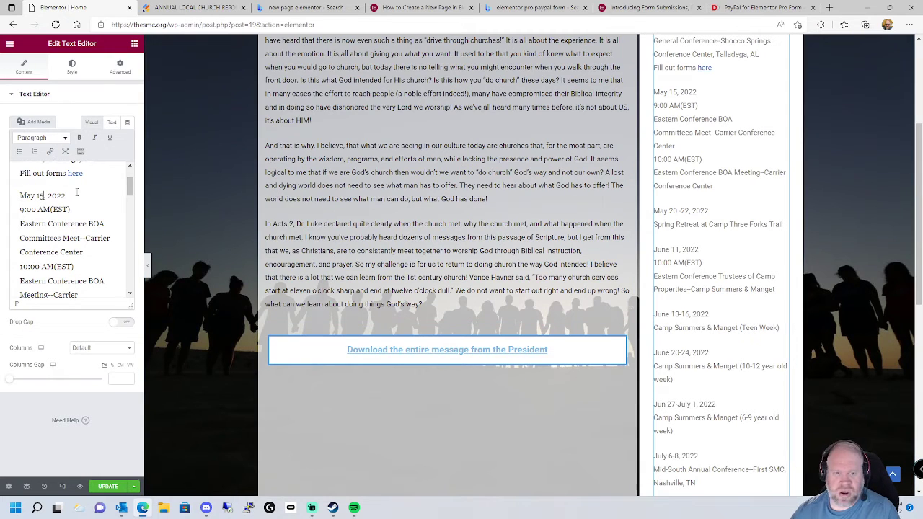
key("BackSpace")
type("4")
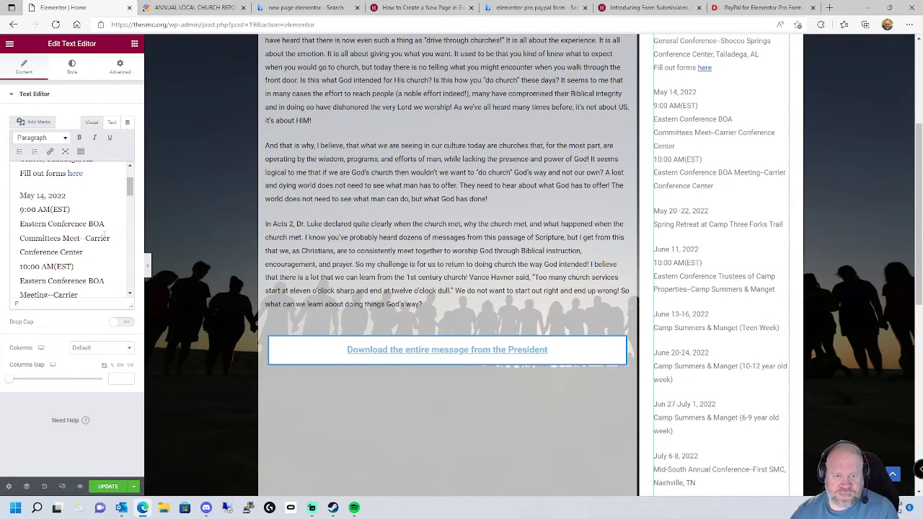
Step: In the distraction-free view of the events text, correct "Conferene" to "Conference" in the August 20, 2022 event
scroll(101, 246, "down", 6)
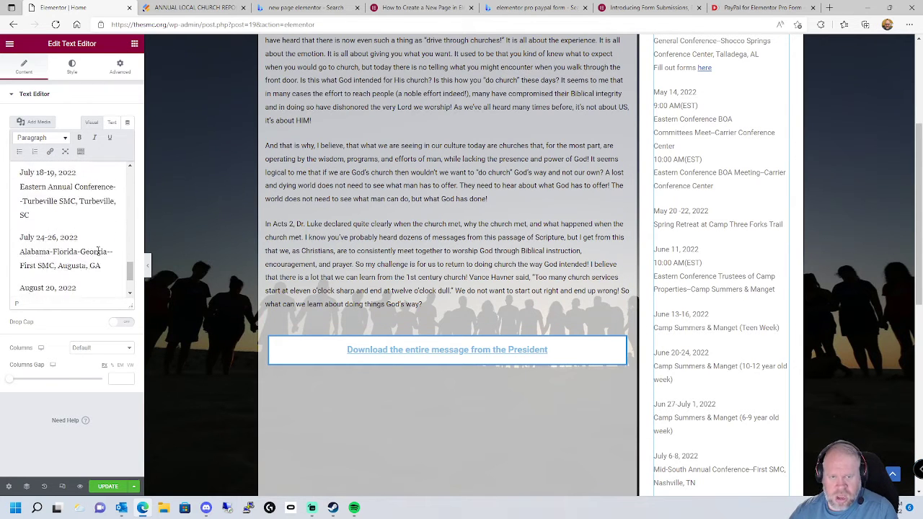
scroll(98, 251, "down", 2)
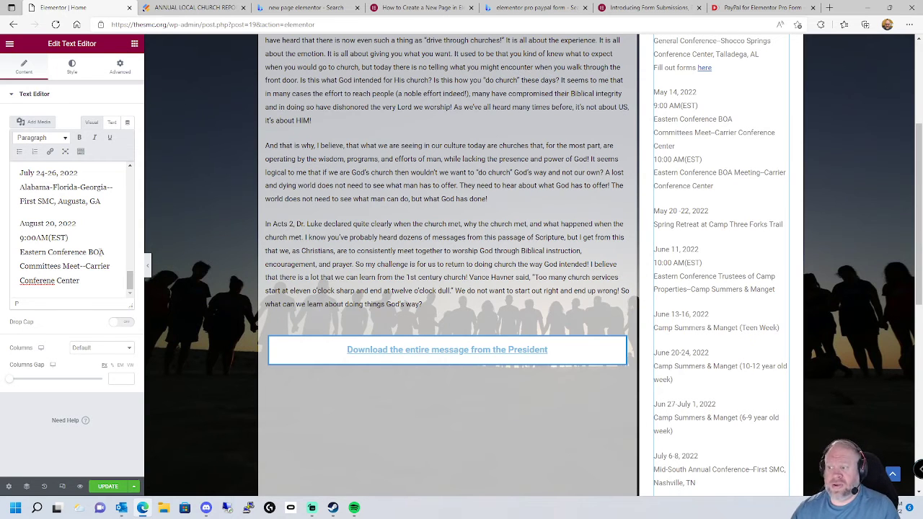
left_click(64, 153)
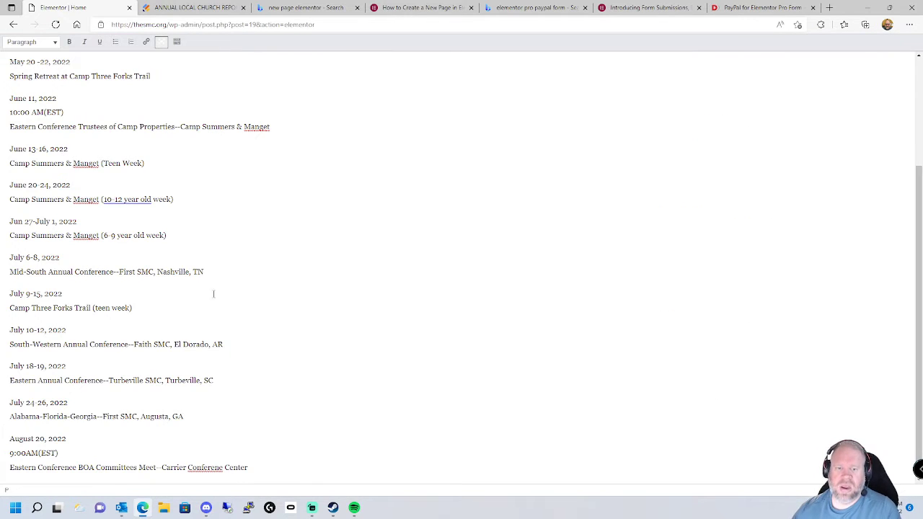
scroll(214, 298, "up", 2)
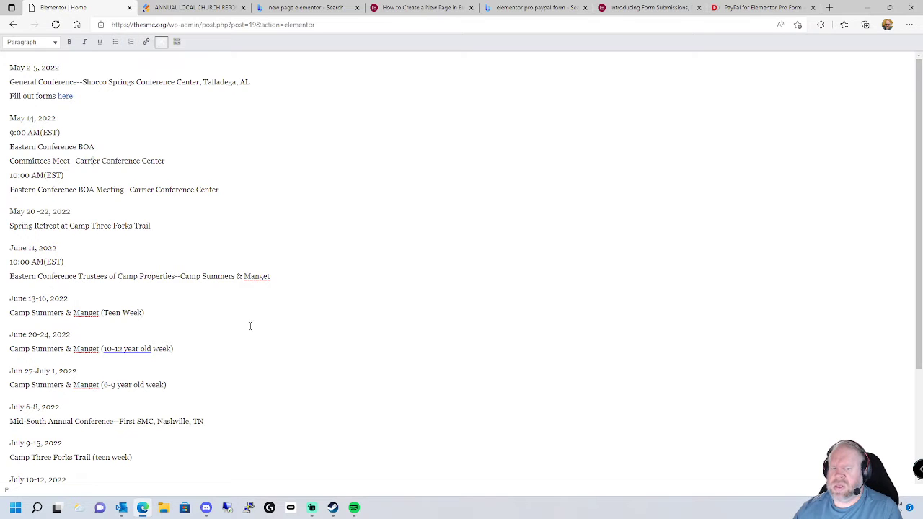
scroll(257, 326, "down", 2)
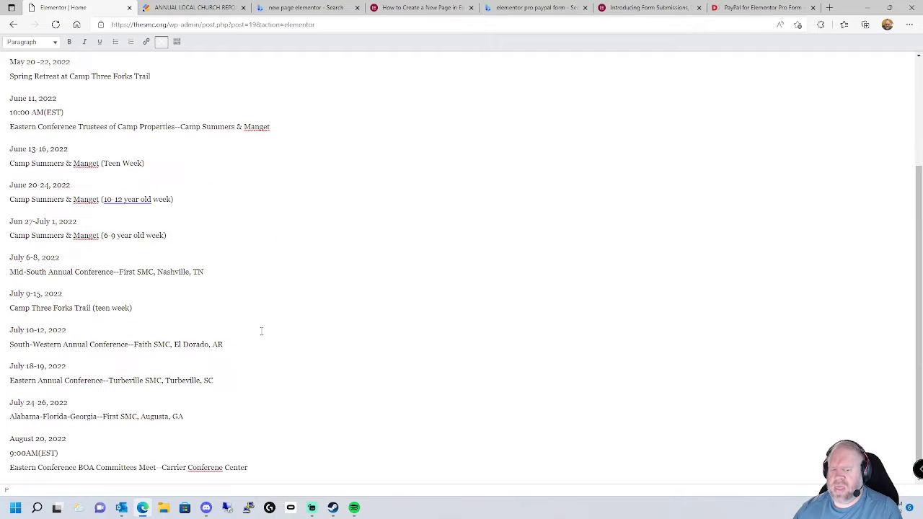
left_click(205, 468)
left_click(209, 434)
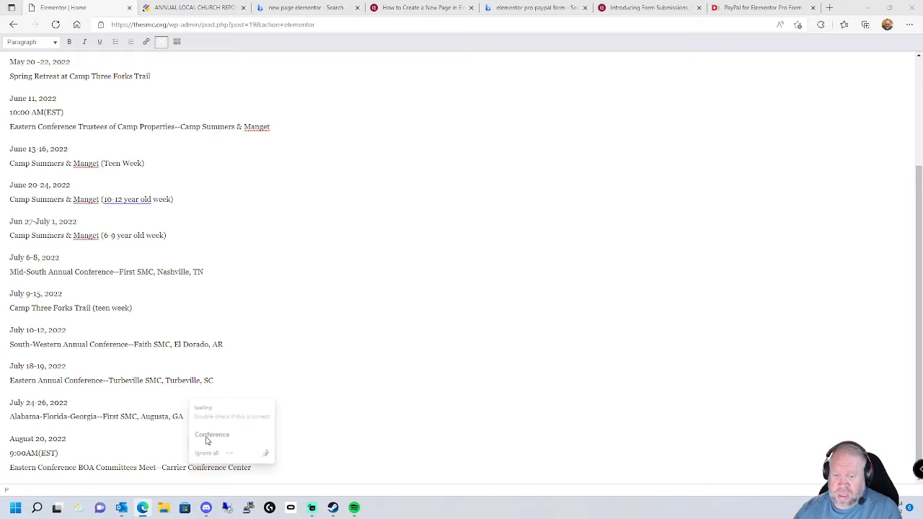
left_click(114, 403)
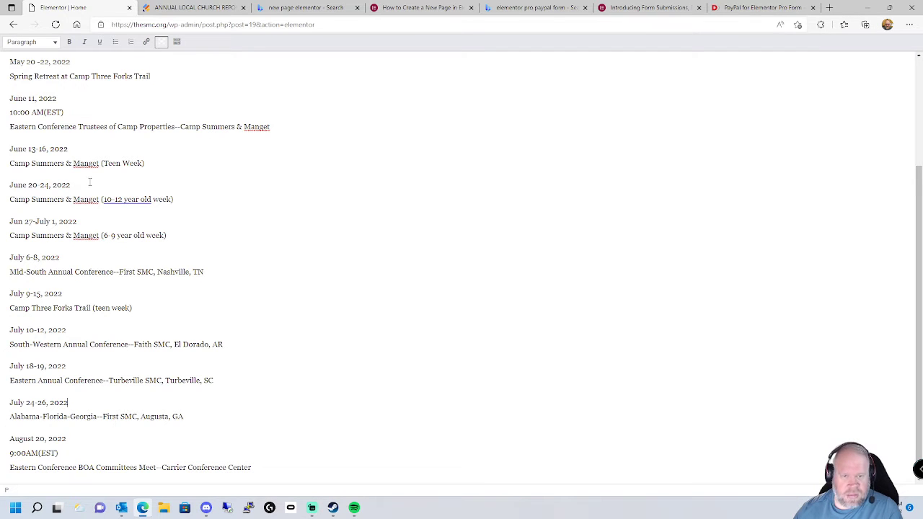
Step: Ignore all spelling flags on the word "Manget" in the events text
left_click(251, 127)
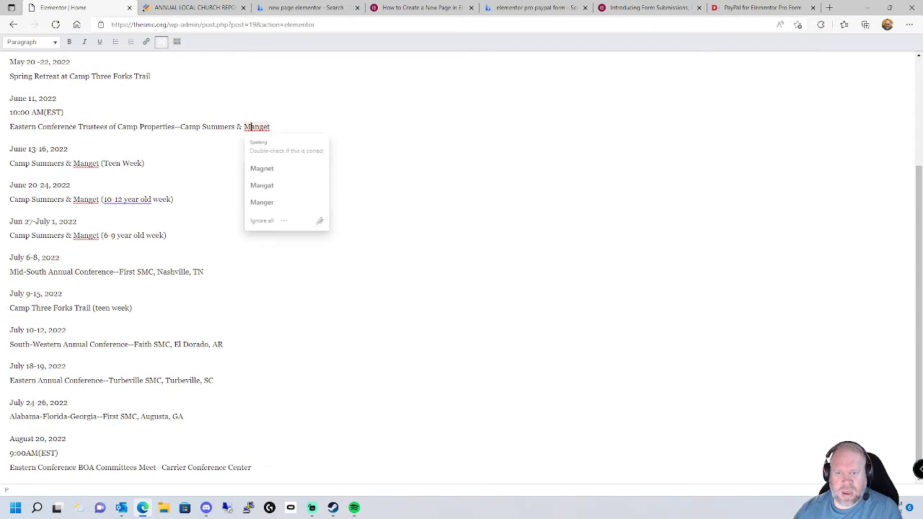
left_click(262, 221)
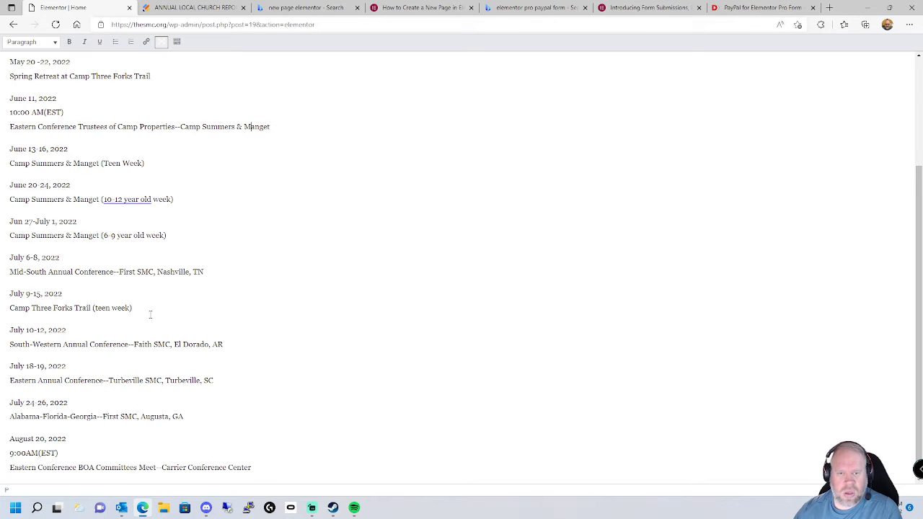
scroll(108, 332, "up", 2)
scroll(107, 335, "down", 2)
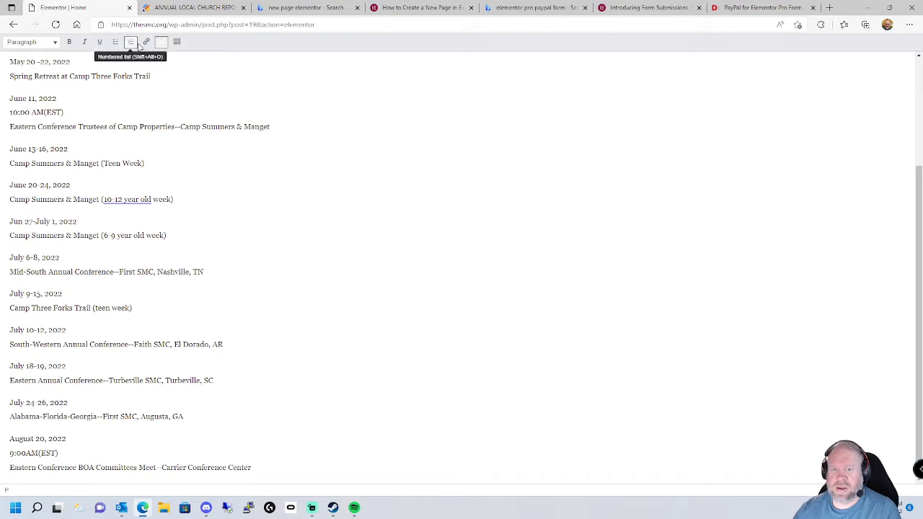
Step: Leave the distraction-free view of the events text and update the Home page
left_click(162, 42)
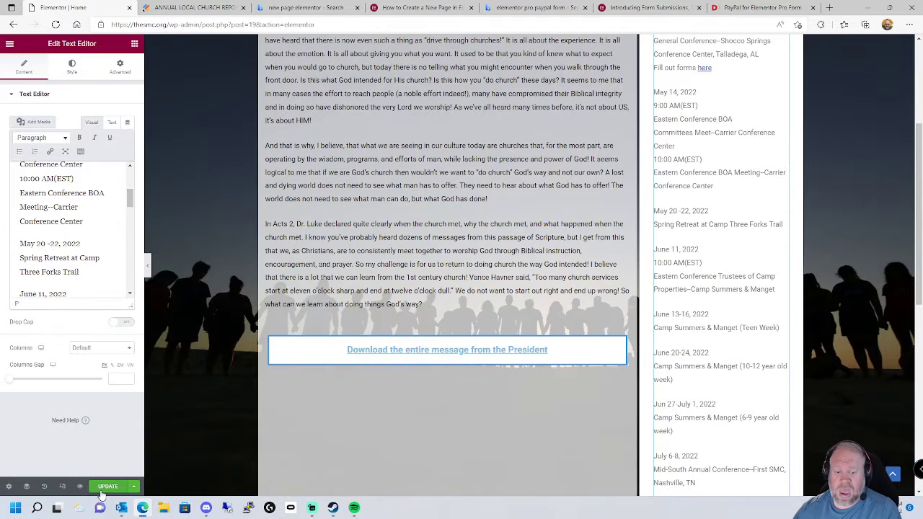
scroll(758, 367, "down", 6)
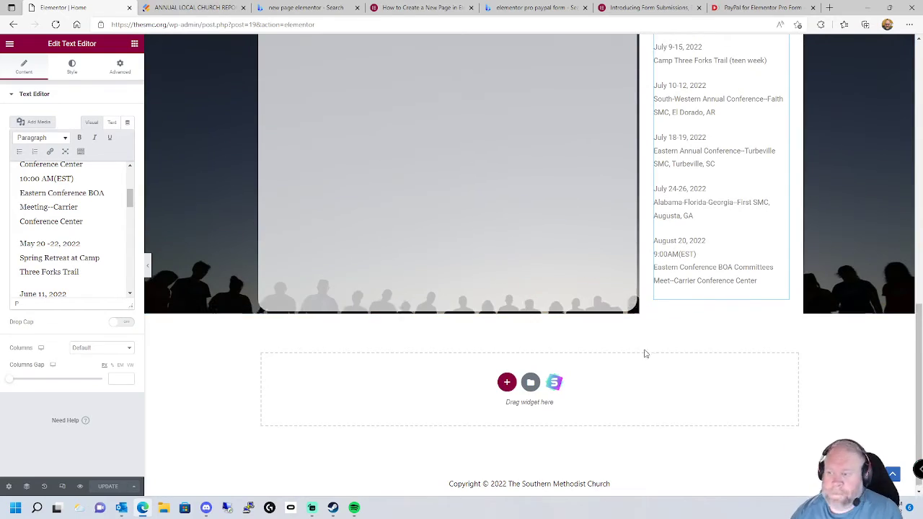
scroll(644, 351, "up", 8)
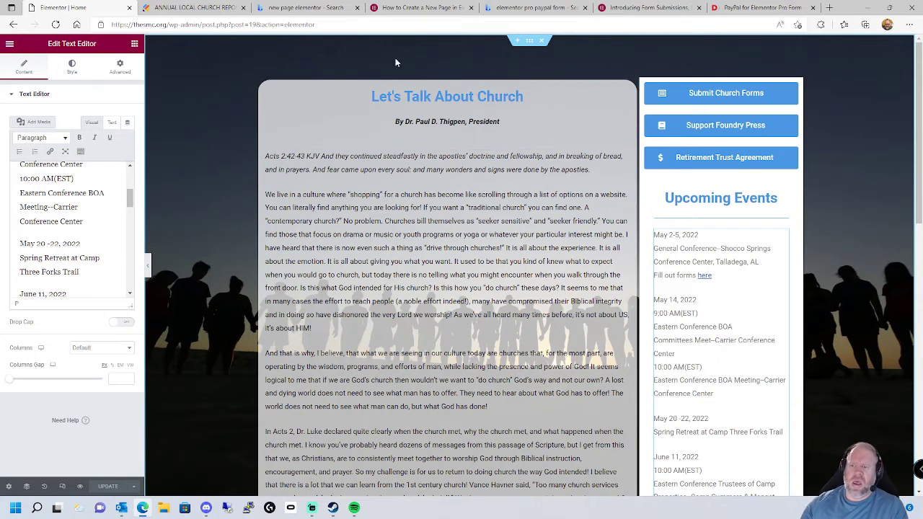
Step: In the main article's distraction-free view, add the suggested comma after "So" in both sentences of the last paragraph, and update the page
left_click(439, 233)
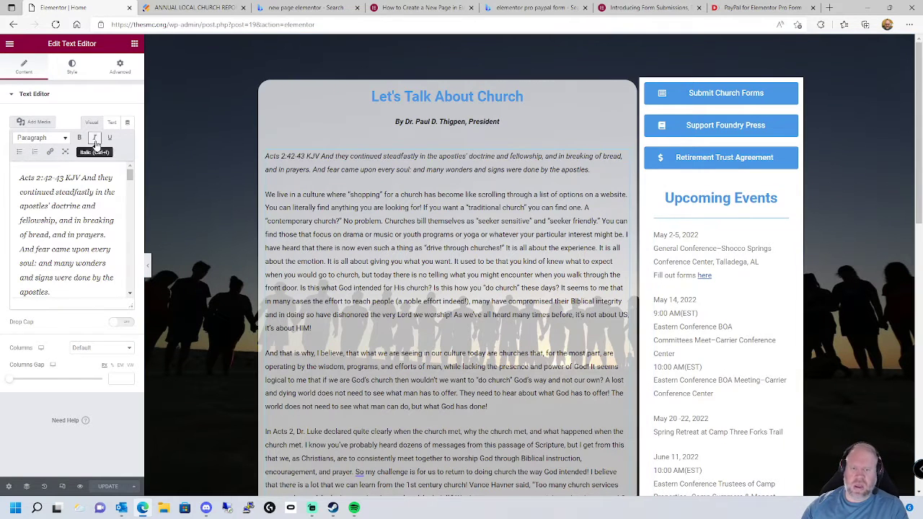
left_click(65, 152)
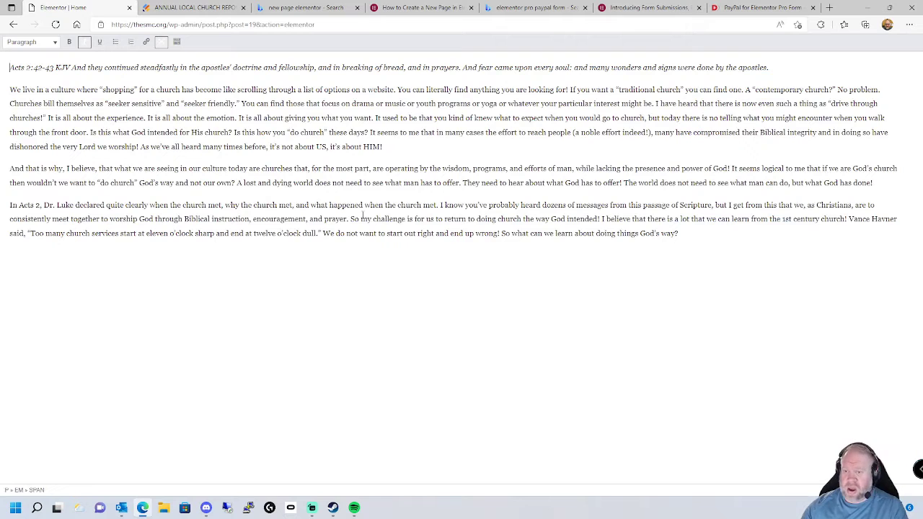
left_click(679, 234)
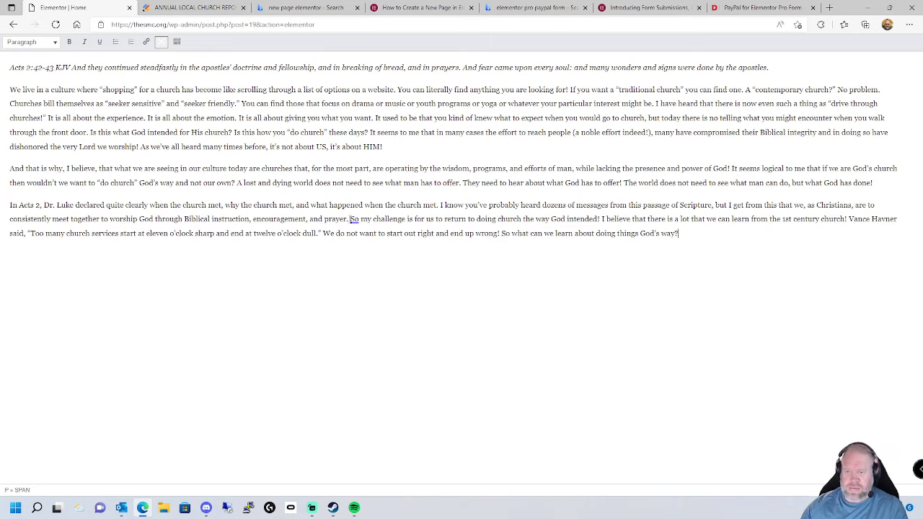
left_click(353, 219)
left_click(357, 260)
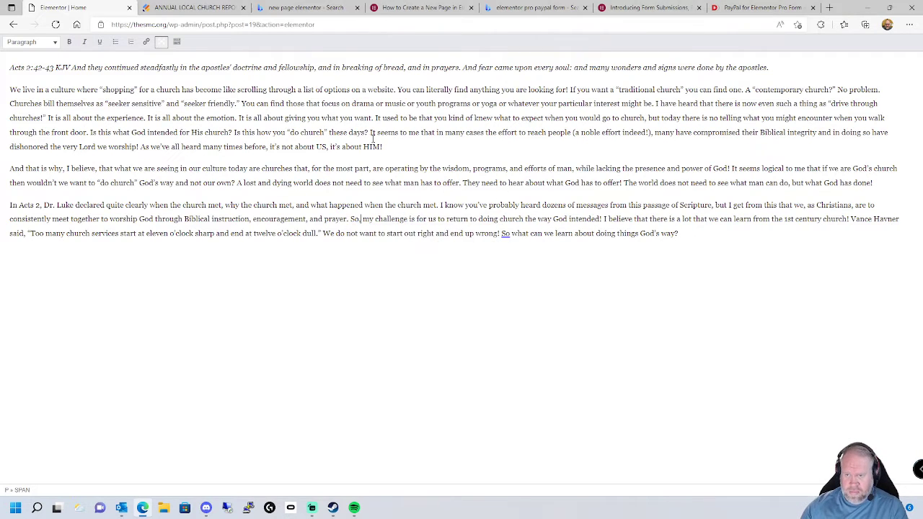
left_click(505, 234)
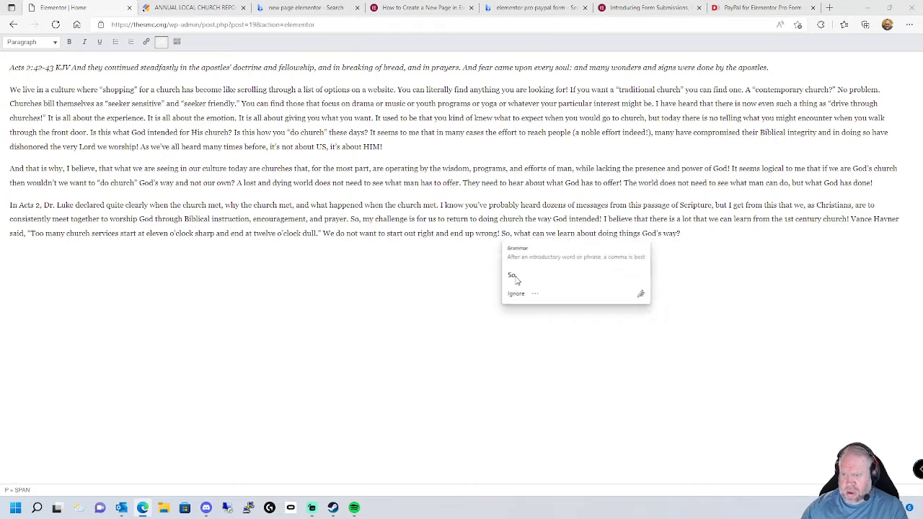
left_click(514, 275)
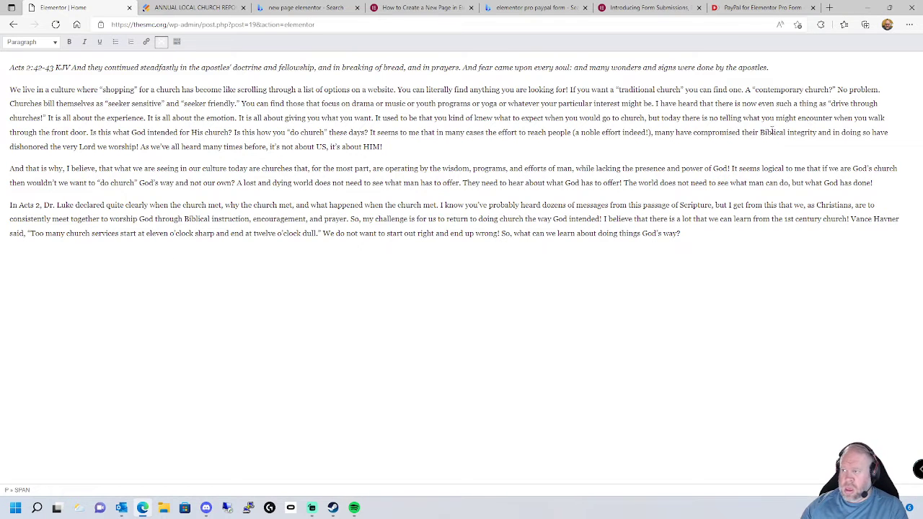
left_click(162, 41)
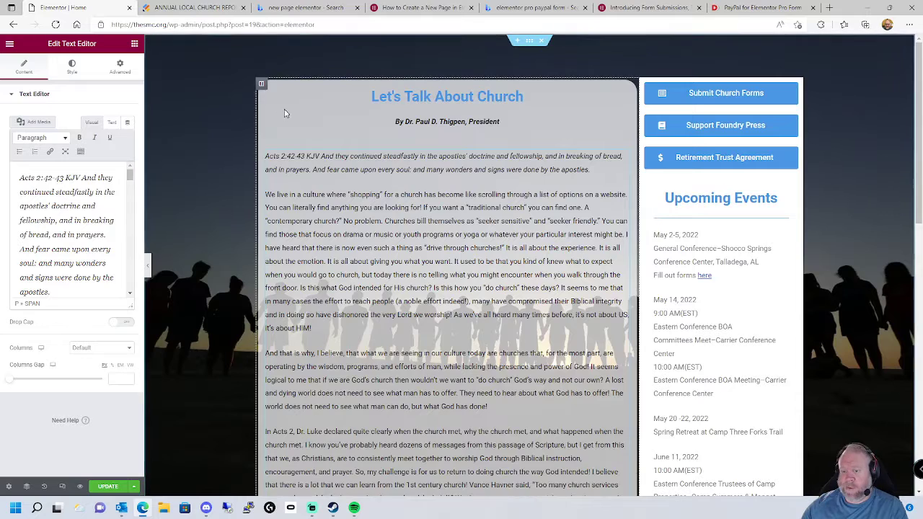
left_click(105, 487)
Step: View the settings of the "Download the entire message from the President" heading, select its title text, and return to the article text
scroll(412, 223, "down", 5)
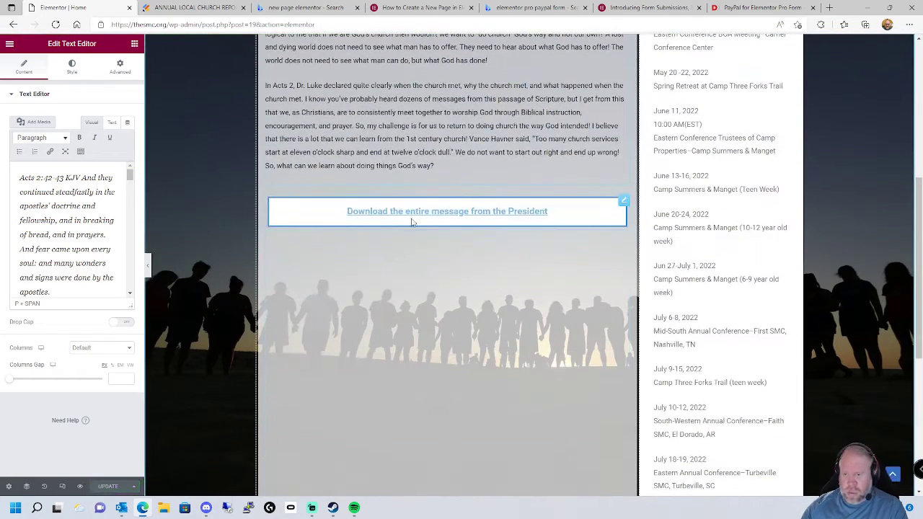
left_click(624, 199)
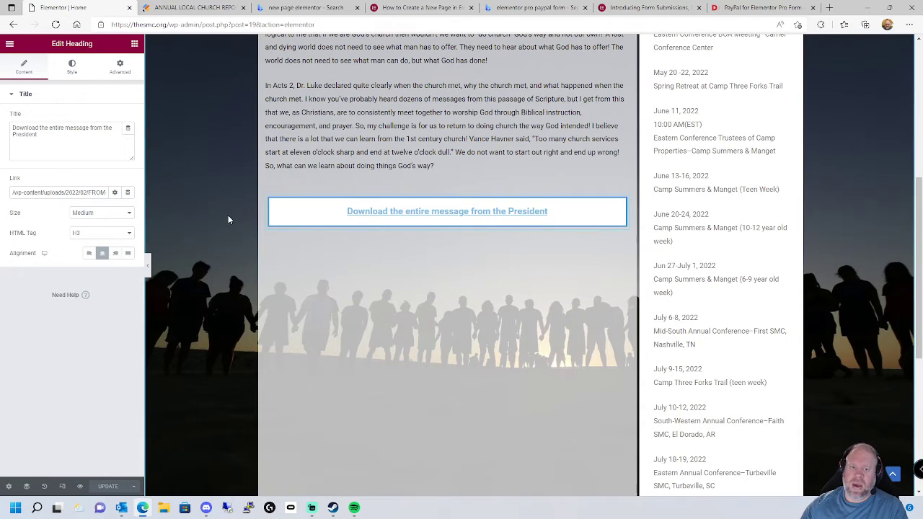
left_click(50, 139)
key("ctrl+a")
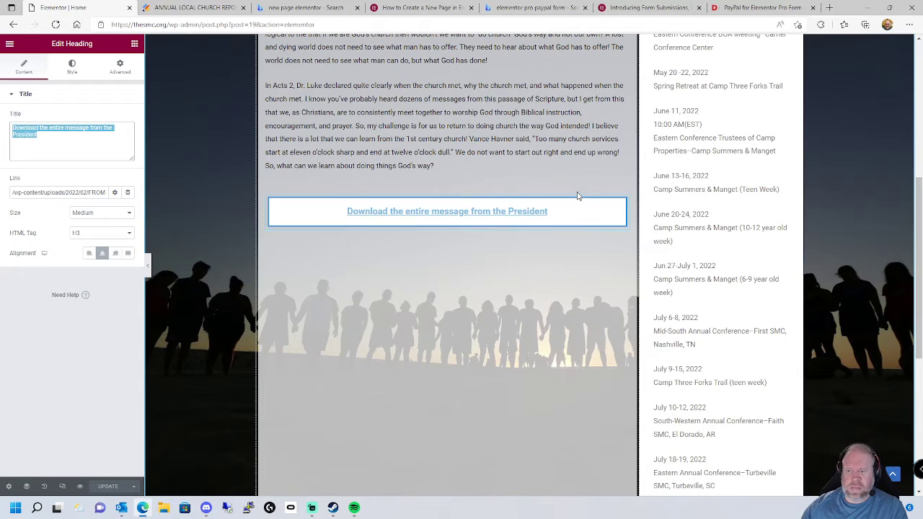
left_click(510, 150)
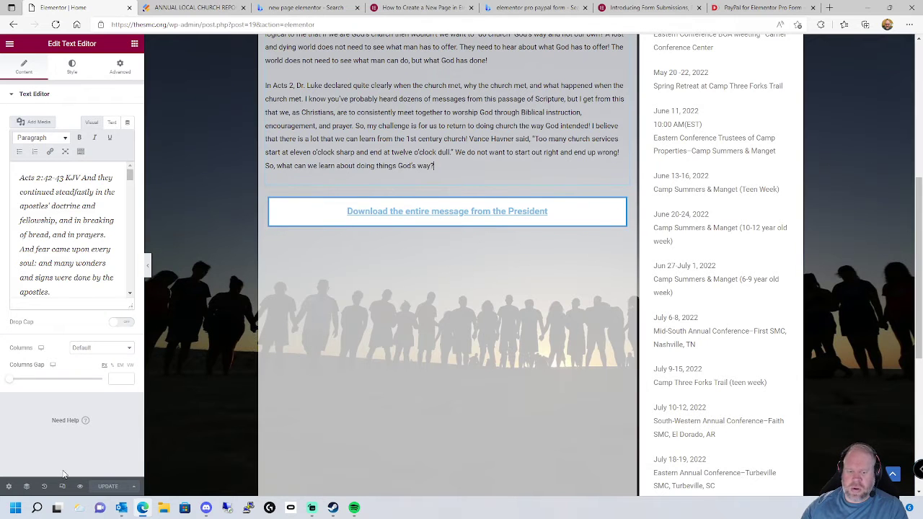
Step: Open the Navigator and use it to select the sidebar column, the article column and the download link heading
left_click(26, 486)
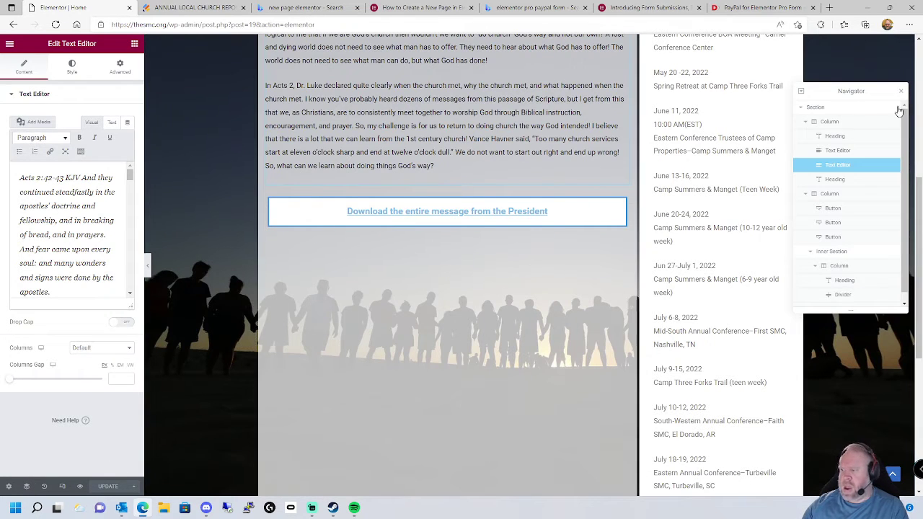
scroll(825, 196, "down", 1)
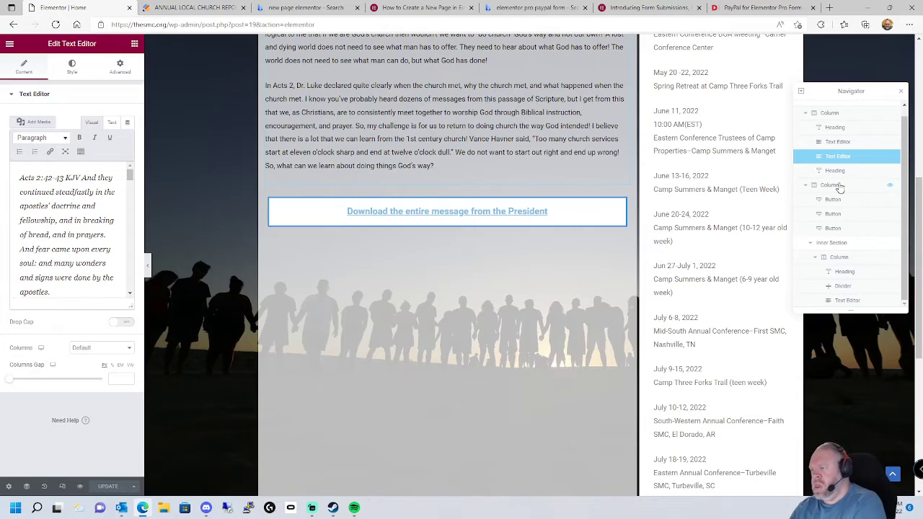
left_click(836, 185)
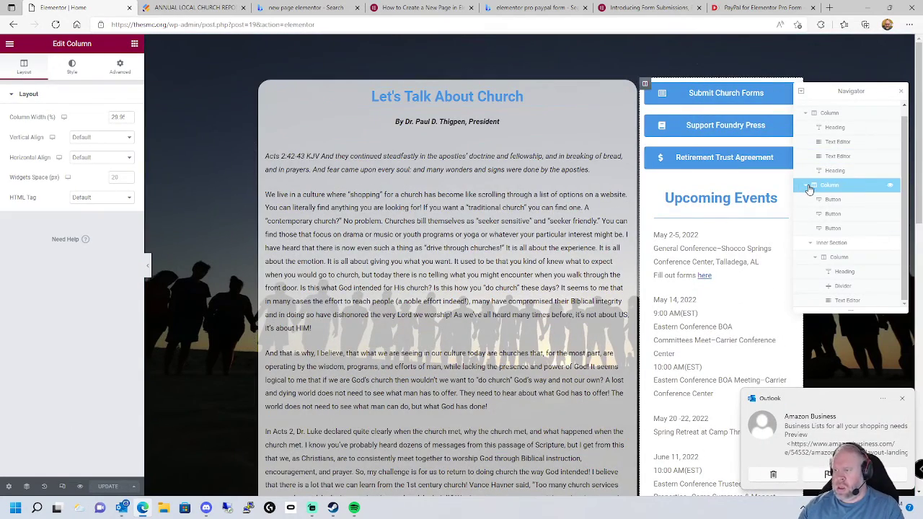
left_click(830, 113)
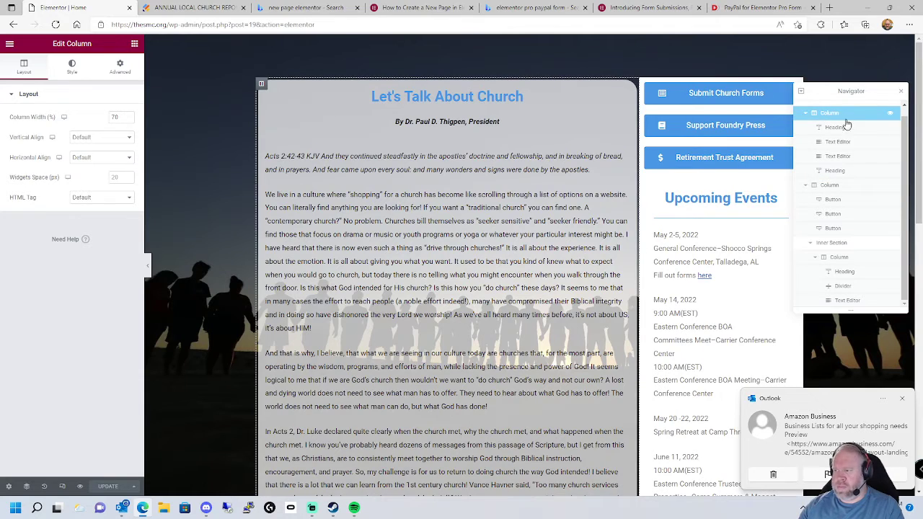
left_click(836, 171)
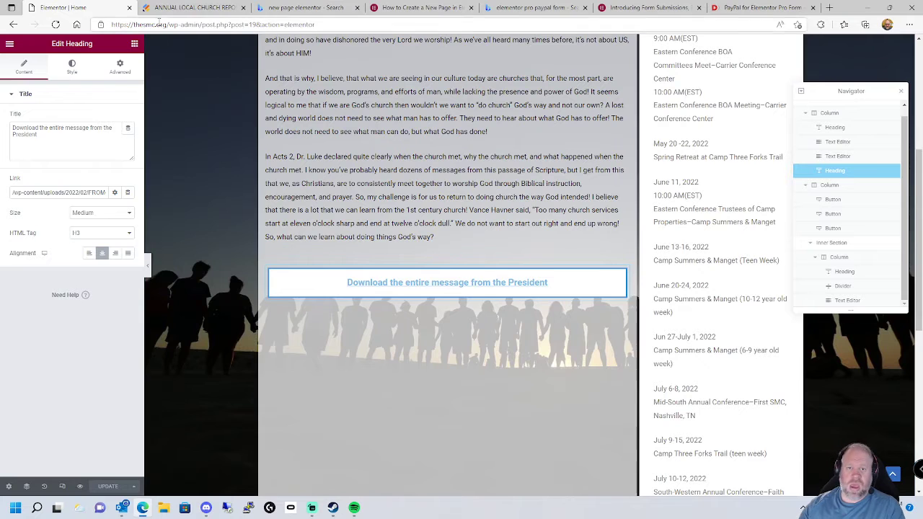
Step: Add a Heading widget to the article column directly below the "Download the entire message from the President" heading
left_click(134, 44)
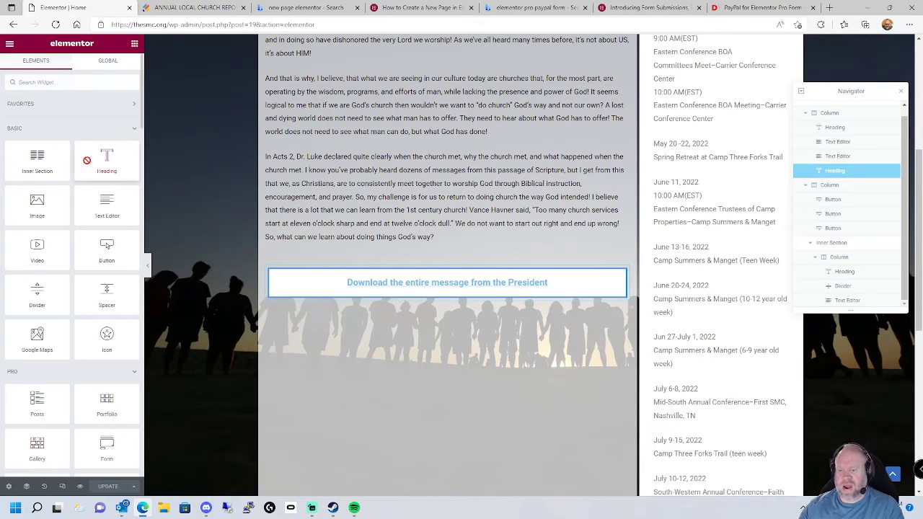
left_click_drag(87, 160, 353, 303)
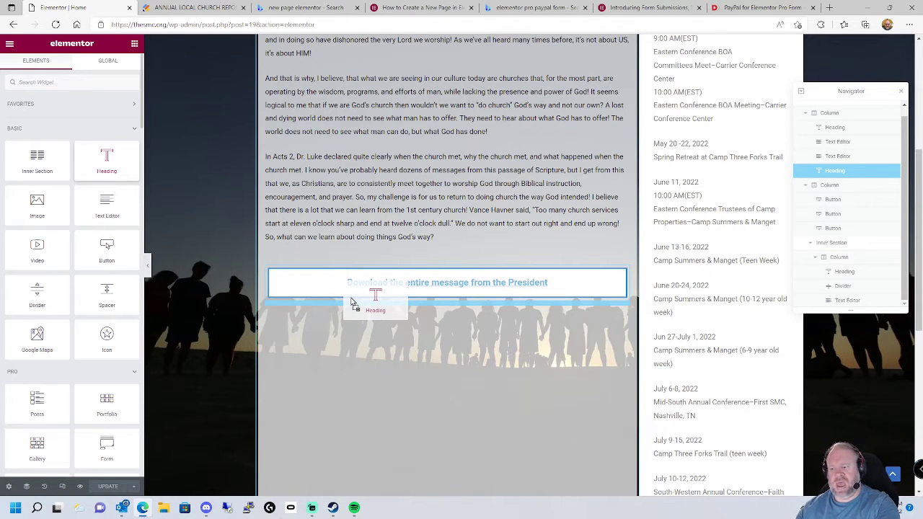
left_click_drag(353, 302, 354, 304)
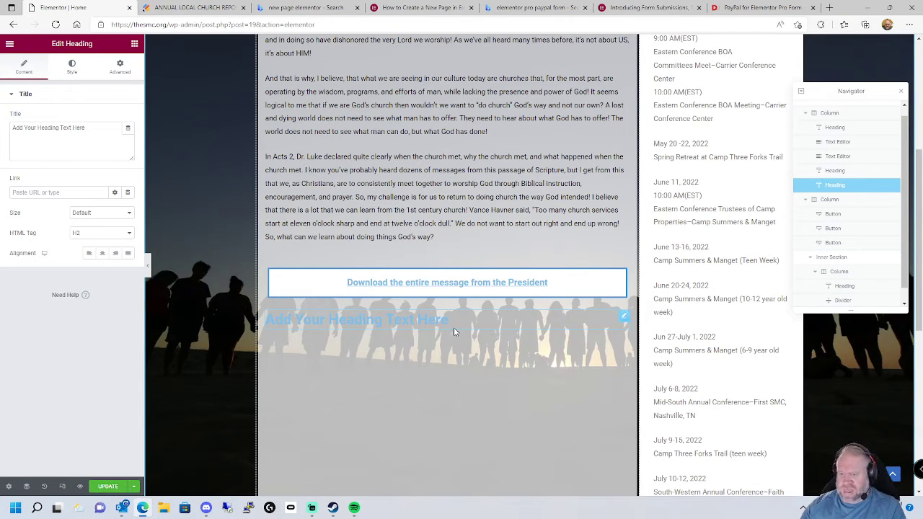
Step: Title the new heading "Donate to SMC" and set its HTML tag to H3
left_click(95, 129)
key("ctrl+a")
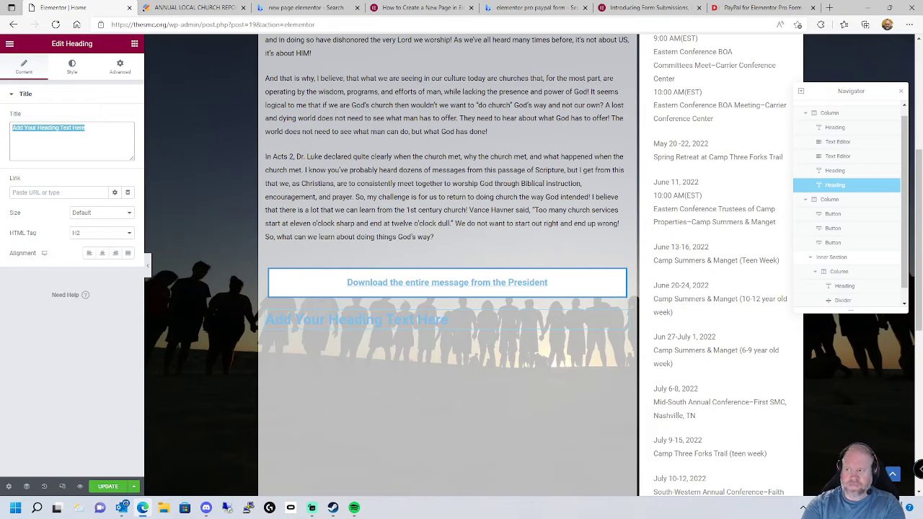
type("Don")
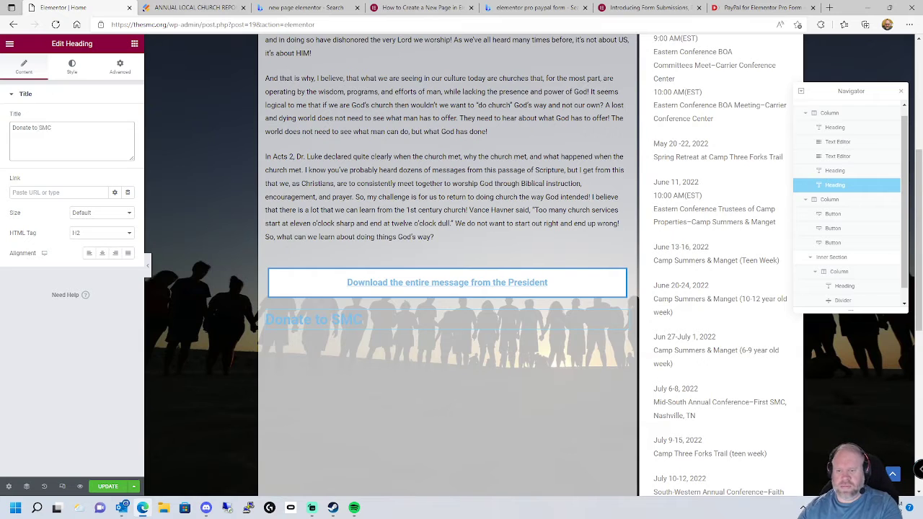
type("ate to SMC")
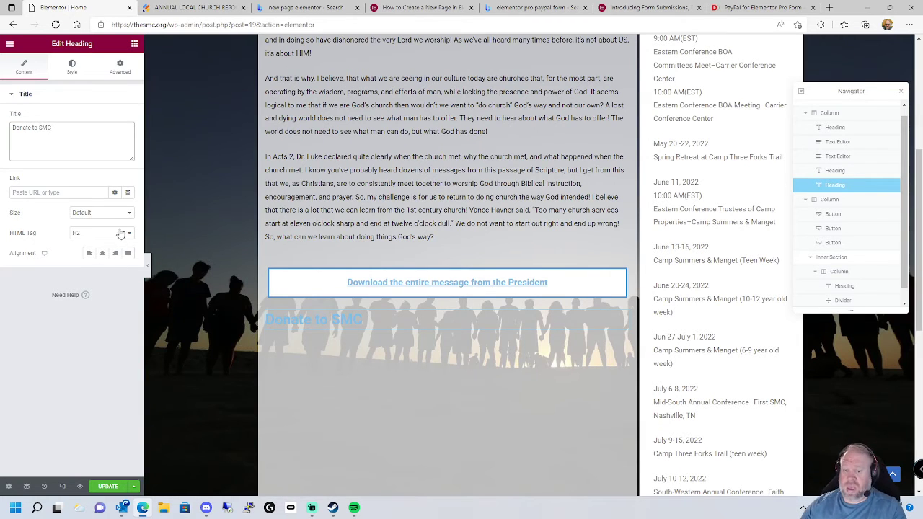
left_click(124, 238)
left_click(106, 260)
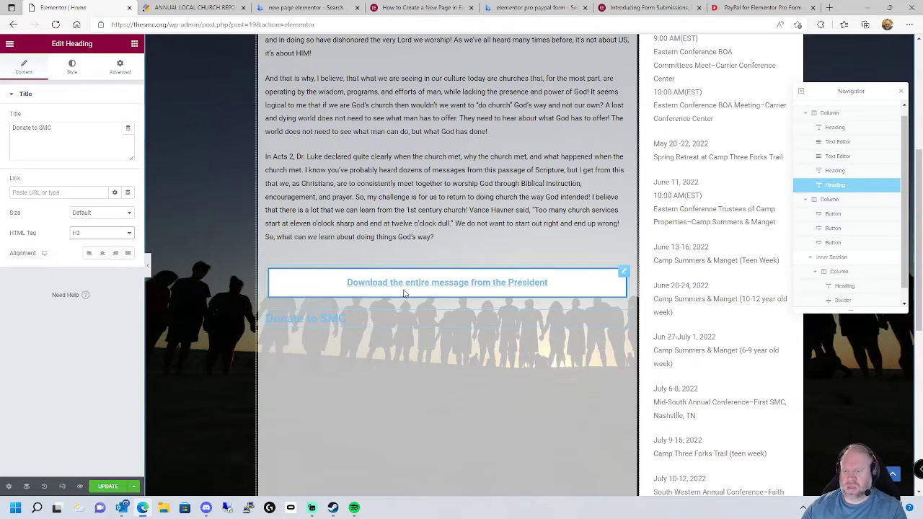
Step: View the settings of the article's title, its byline and the download link heading for comparison
scroll(409, 92, "up", 4)
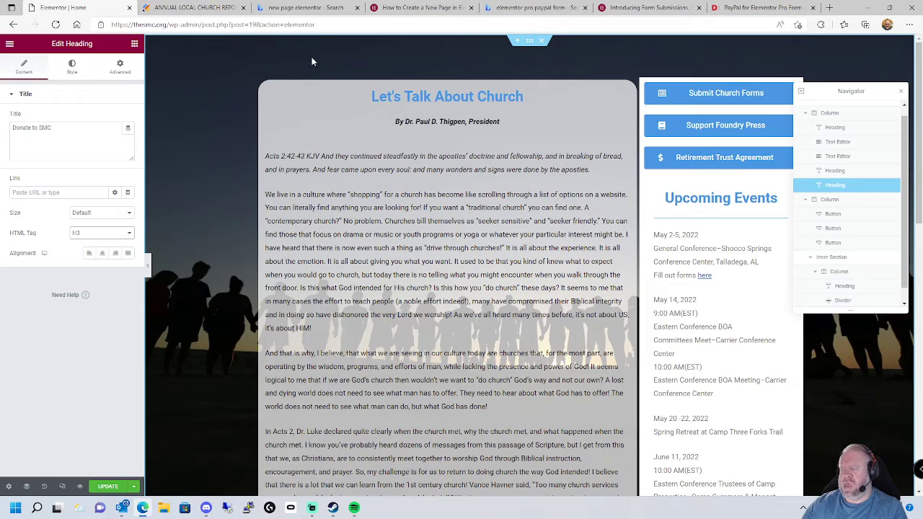
left_click(437, 101)
left_click(426, 122)
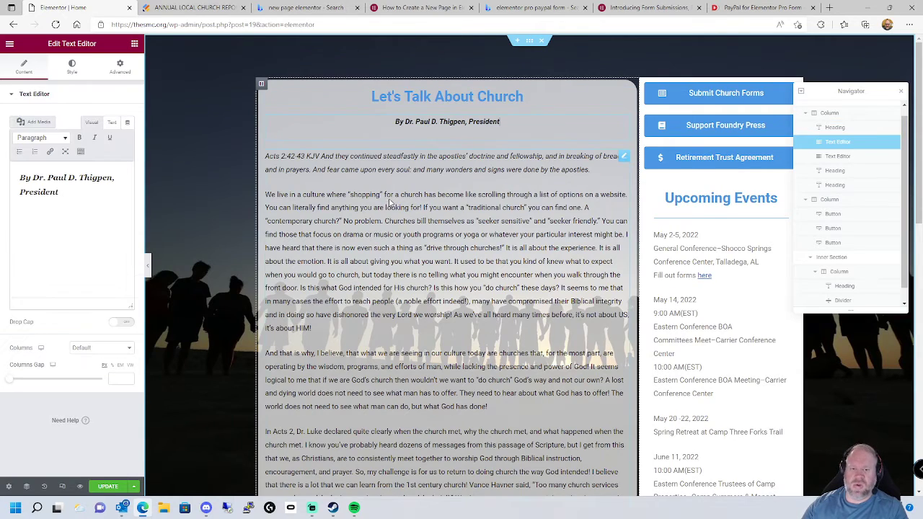
scroll(431, 207, "down", 10)
scroll(316, 318, "up", 4)
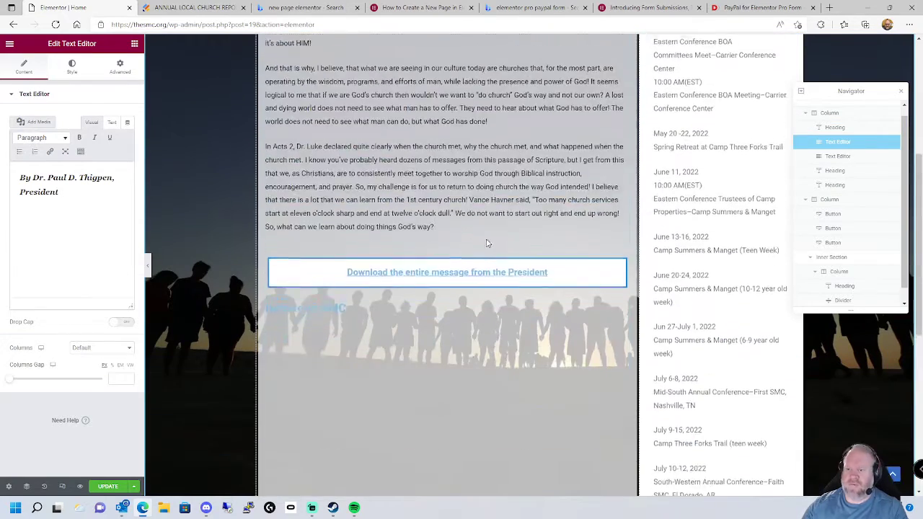
left_click(361, 285)
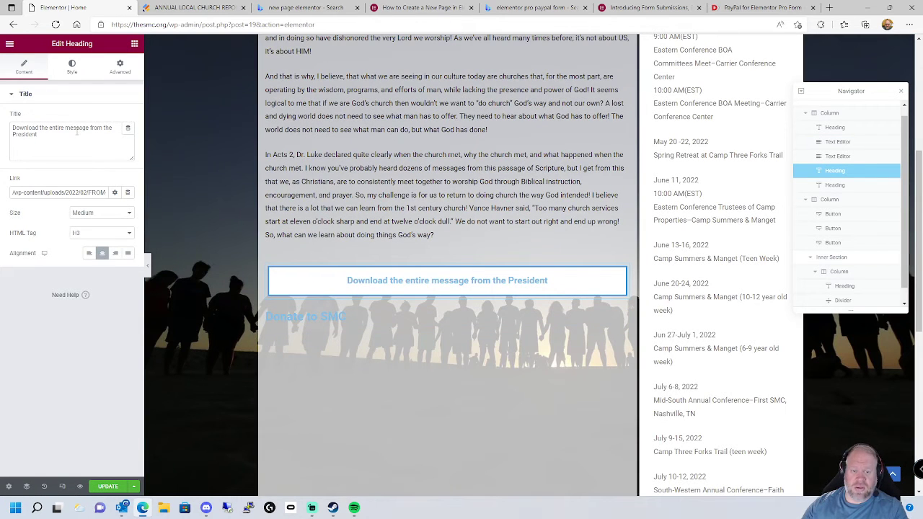
Step: Give the "Donate to SMC" heading the placeholder link "#", size Medium and center alignment
left_click(292, 316)
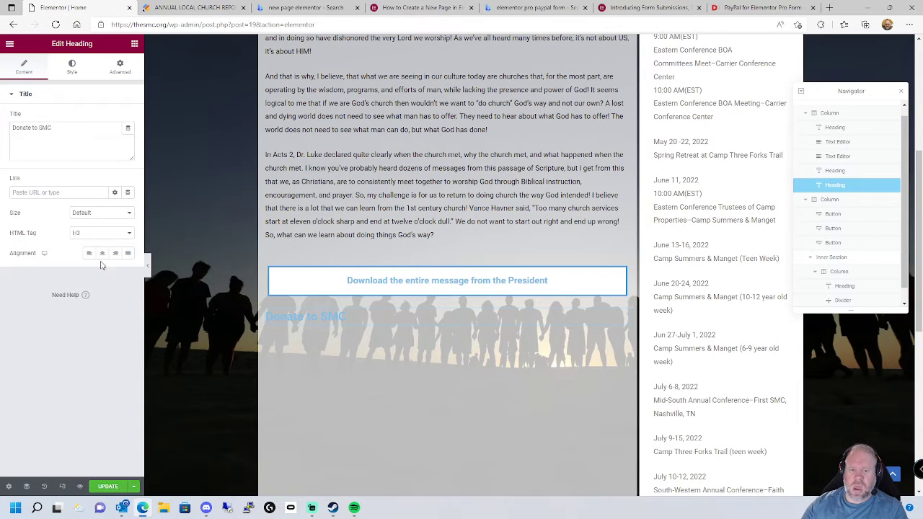
left_click(69, 192)
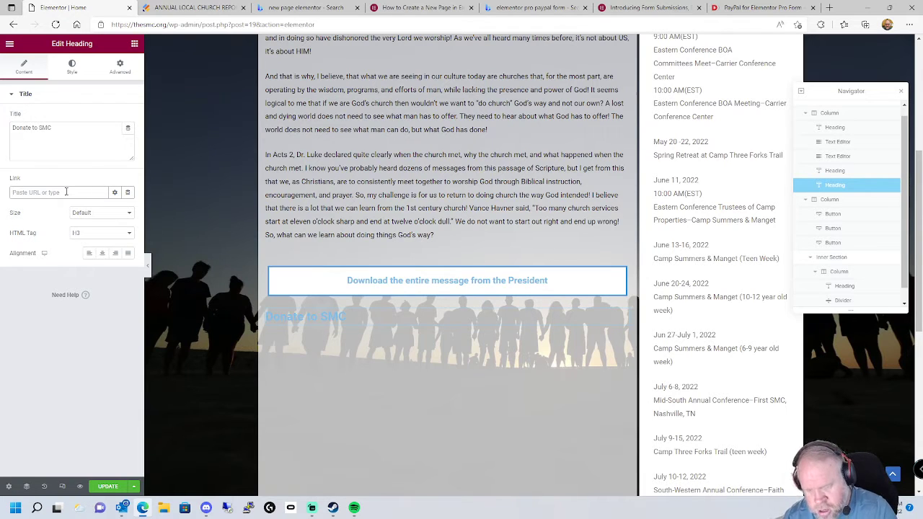
type("#")
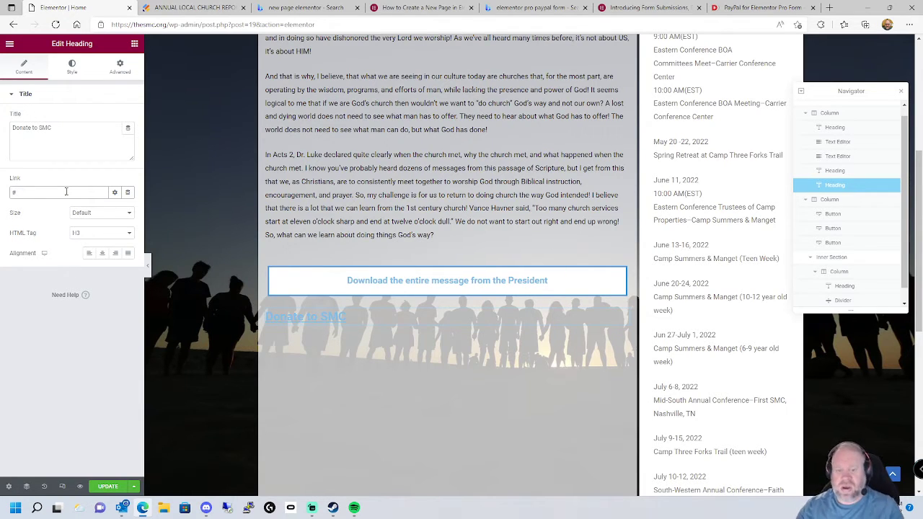
left_click(91, 213)
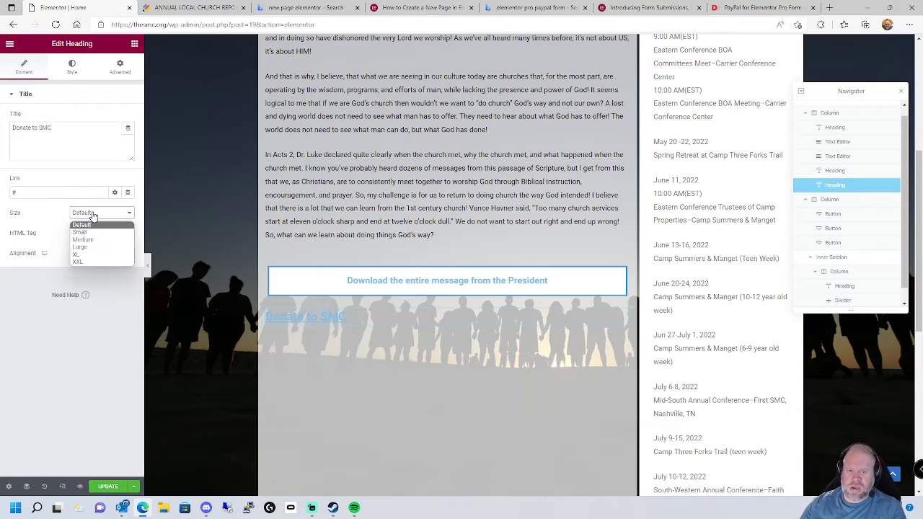
left_click(108, 240)
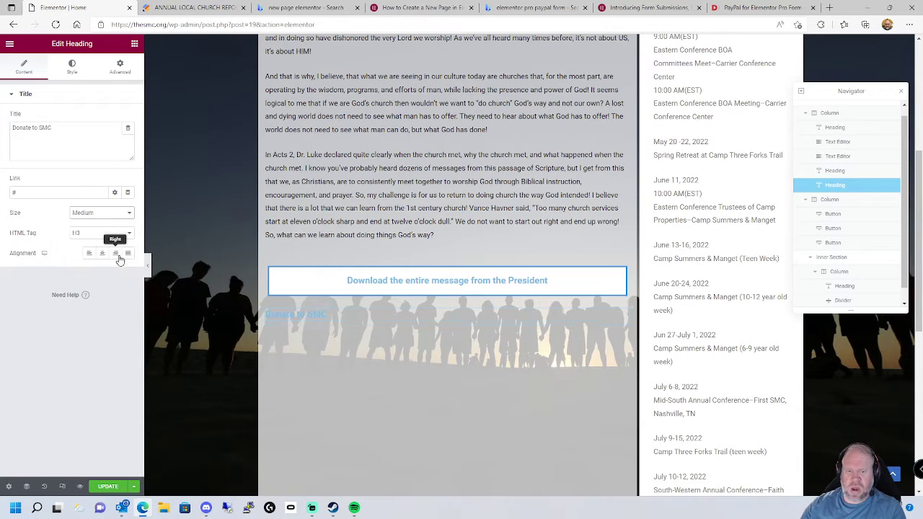
left_click(128, 253)
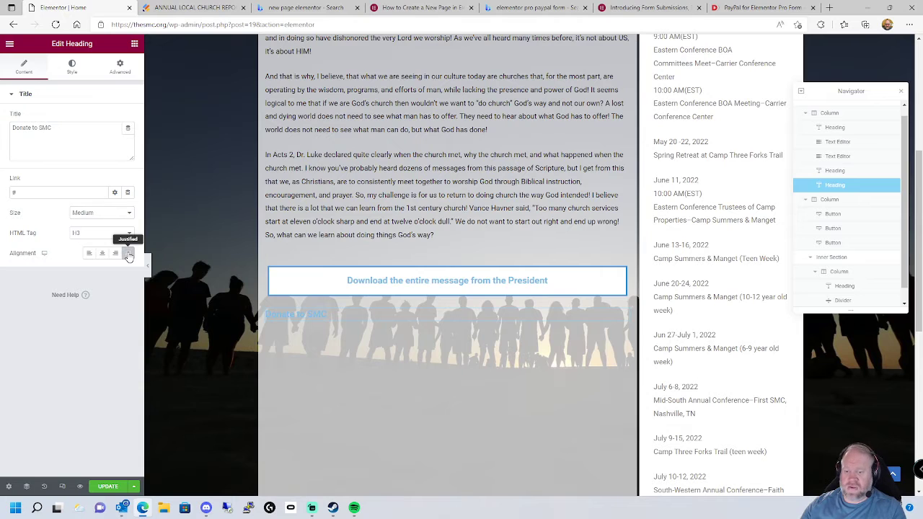
left_click(102, 253)
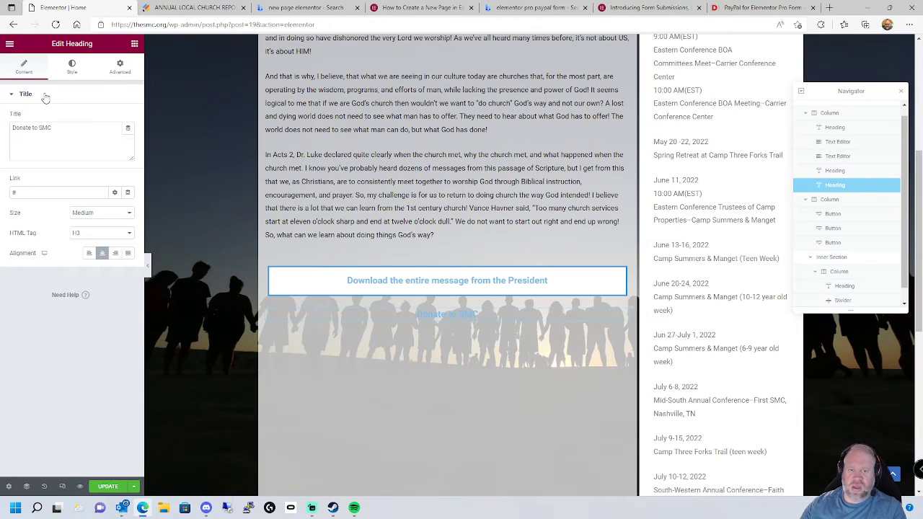
Step: Look through the style, margin and padding settings of the "Donate to SMC" heading
left_click(72, 66)
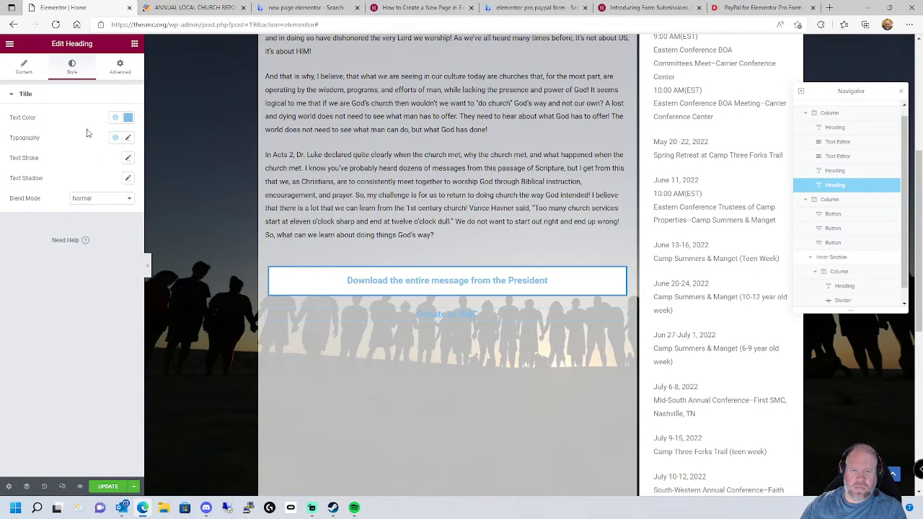
left_click(120, 72)
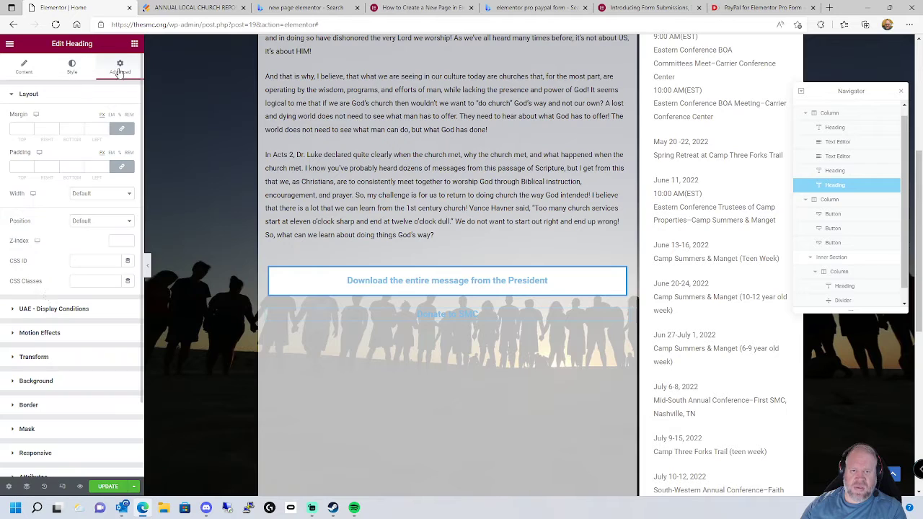
left_click(19, 166)
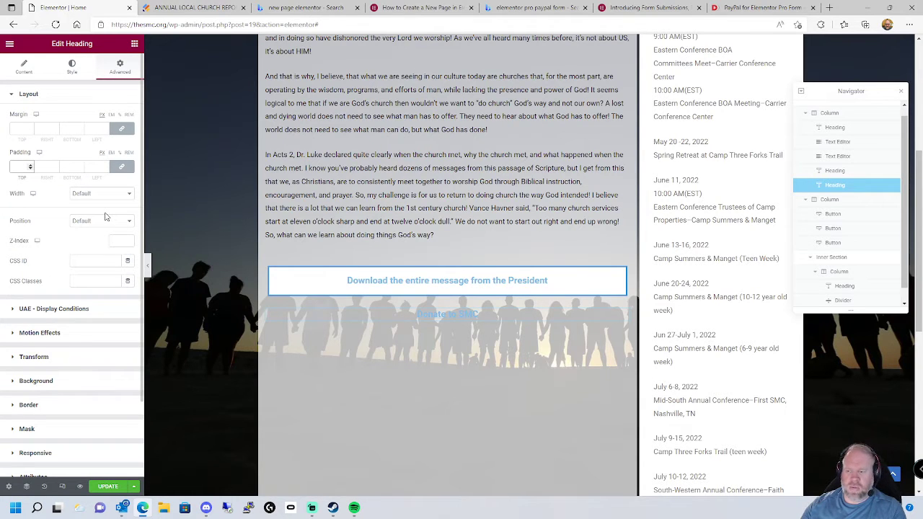
left_click(20, 130)
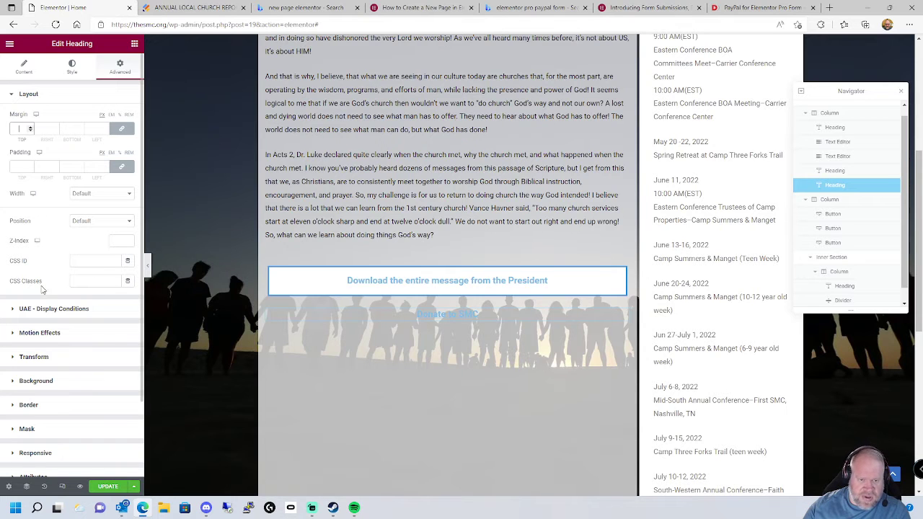
scroll(36, 406, "down", 2)
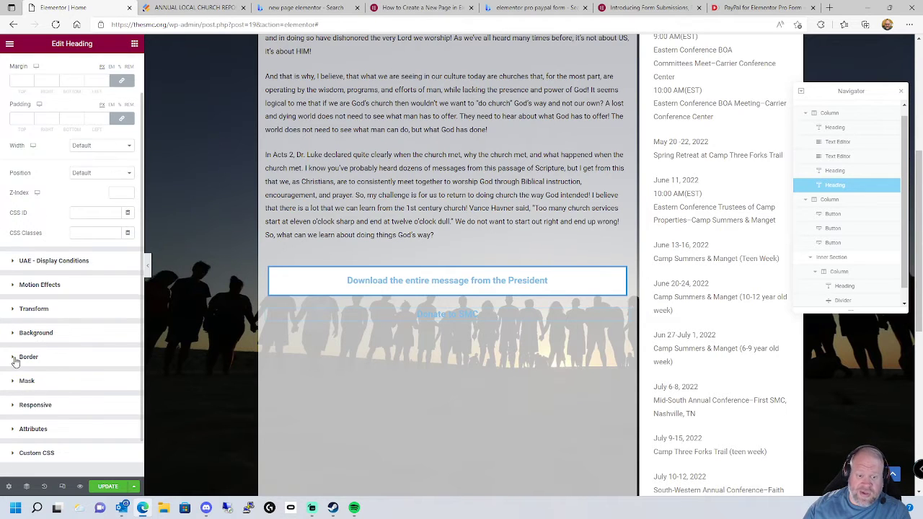
Step: Give the "Donate to SMC" heading a Solid border with a width of 5 on all sides
left_click(14, 357)
left_click(93, 258)
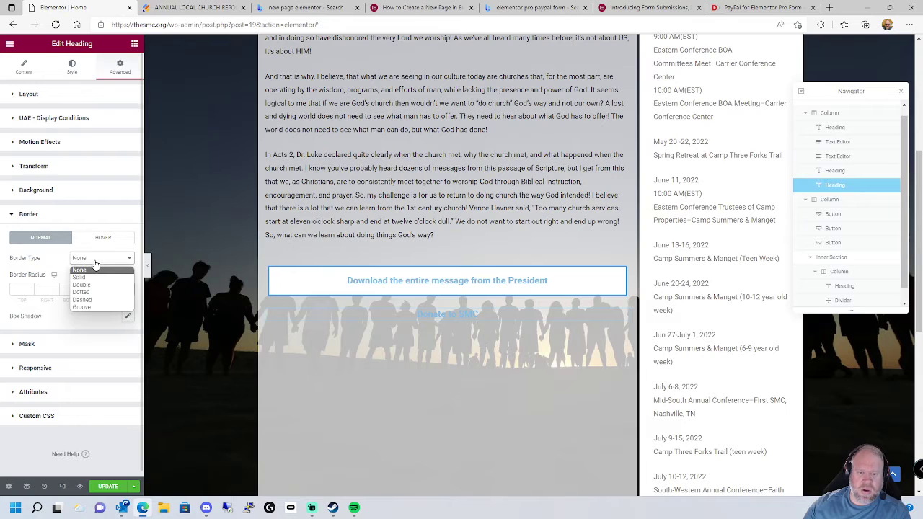
left_click(92, 278)
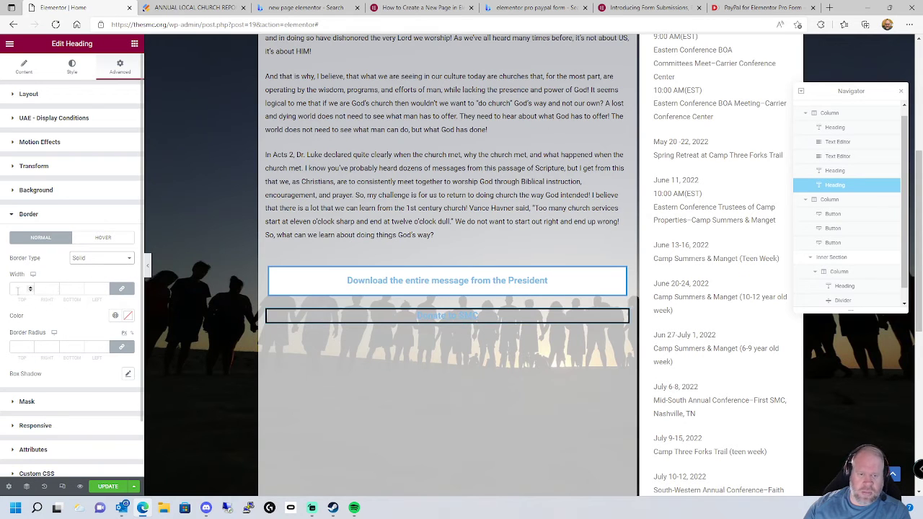
left_click(20, 289)
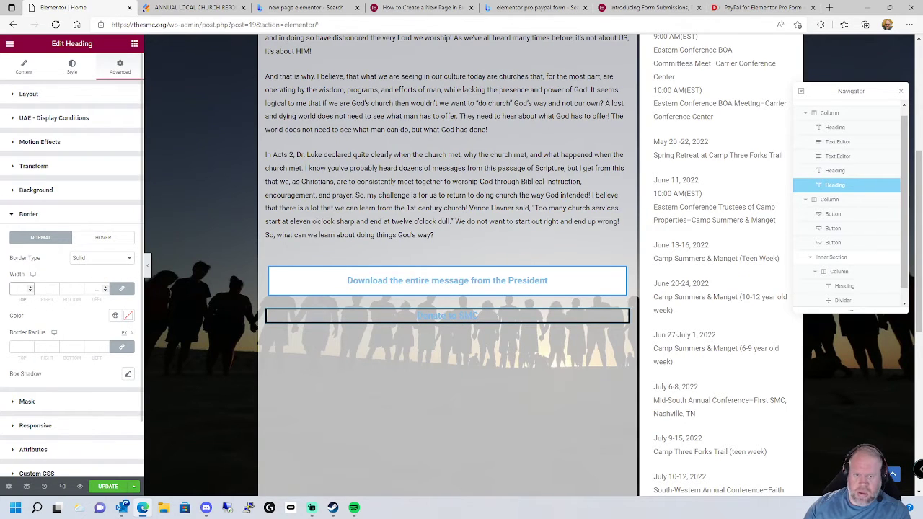
type("5")
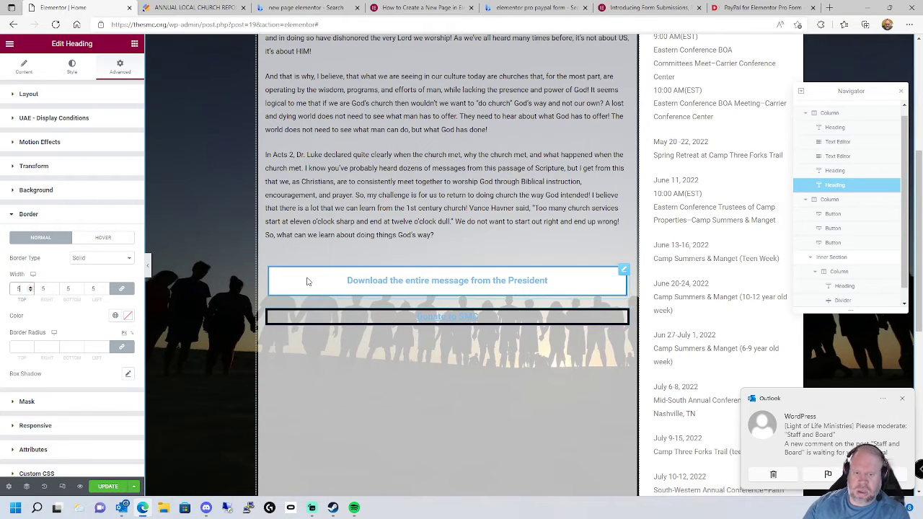
Step: Try the global colors Primary and Theme Color 1 on the border of the "Donate to SMC" heading
left_click(114, 315)
left_click(69, 359)
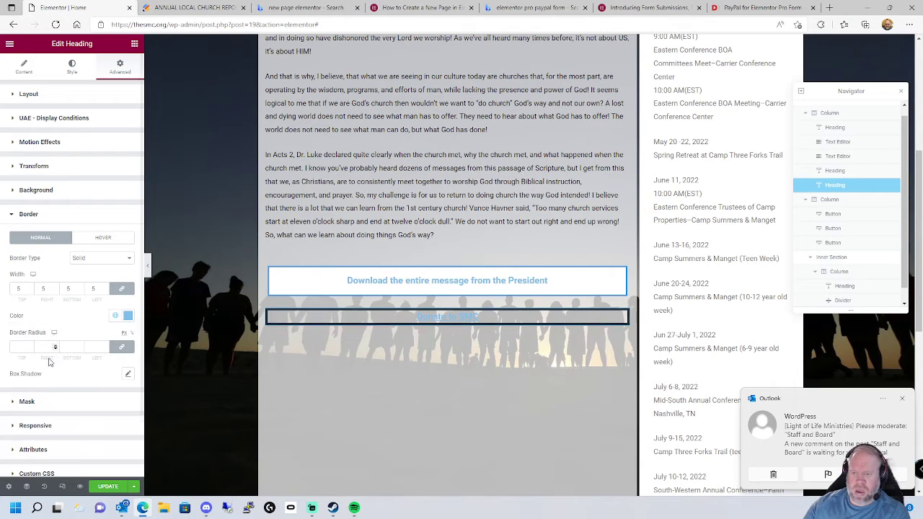
left_click(114, 315)
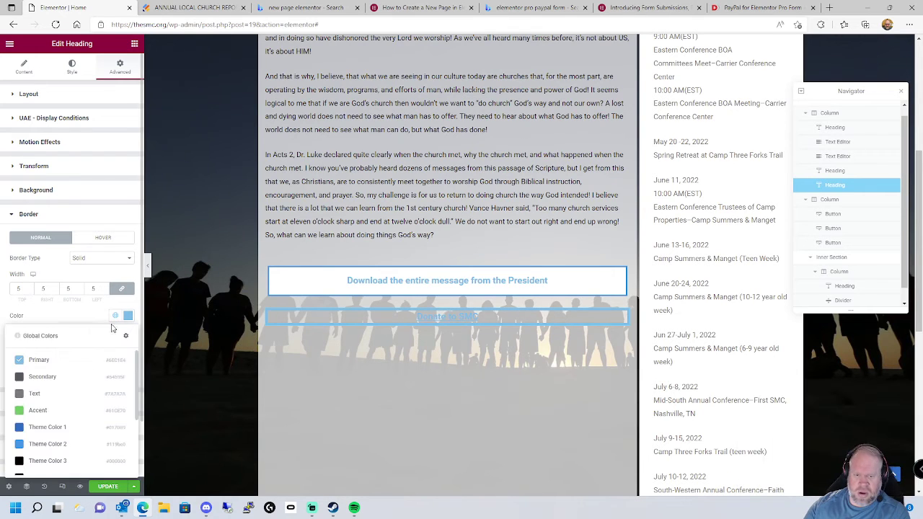
left_click(42, 435)
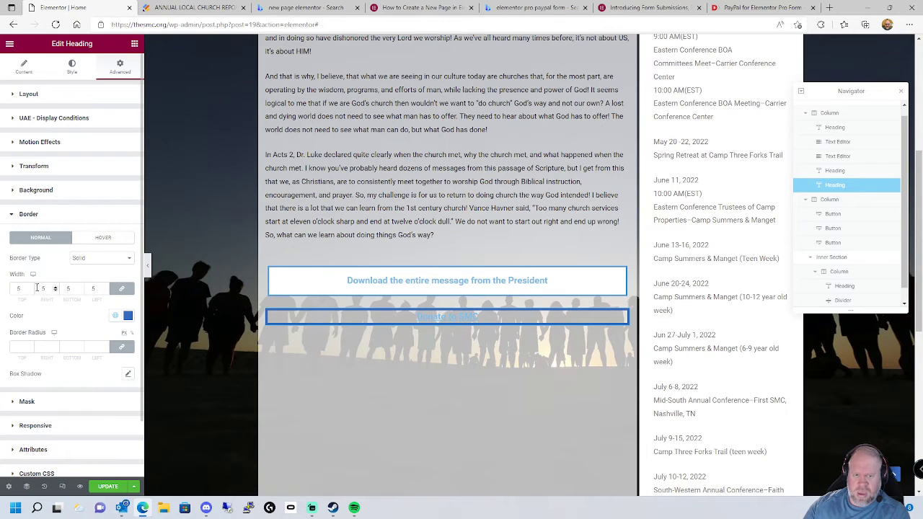
Step: Set the border width of the "Donate to SMC" heading to 3 on all sides and its color to Theme Color 2
left_click_drag(23, 289, 11, 290)
type("2")
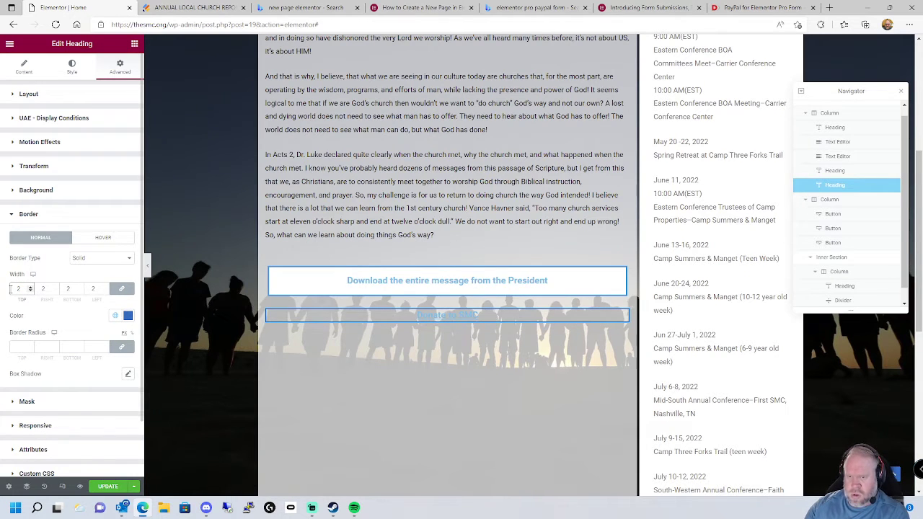
key("BackSpace")
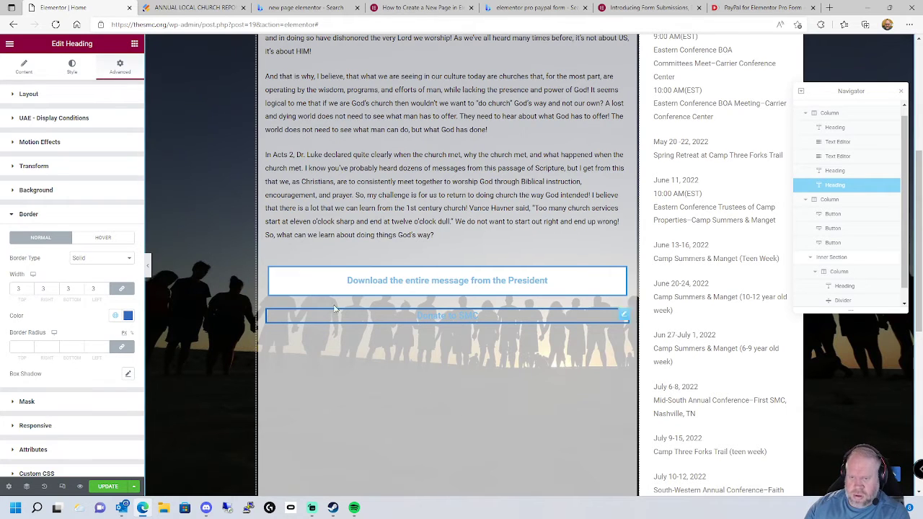
left_click(115, 315)
left_click(43, 445)
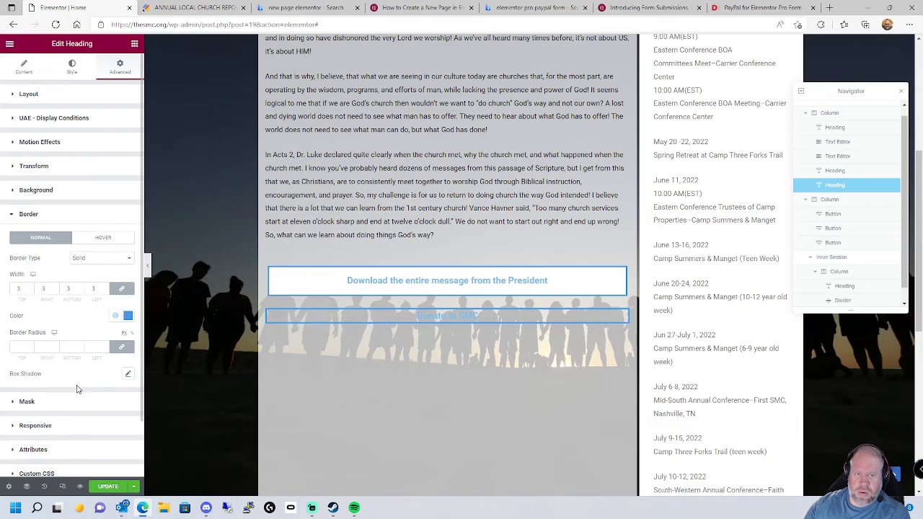
Step: Give the "Donate to SMC" heading a Classic background in Theme Color 6 and save the page update
left_click(15, 192)
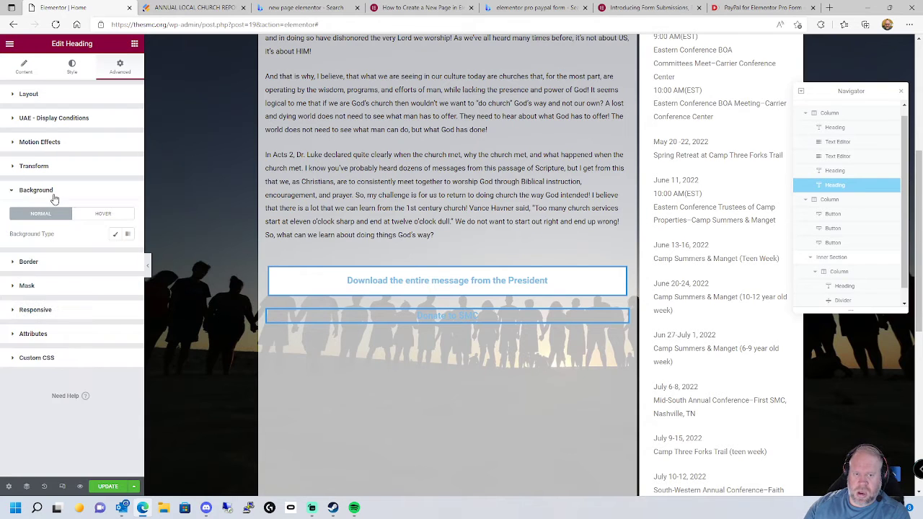
left_click(115, 234)
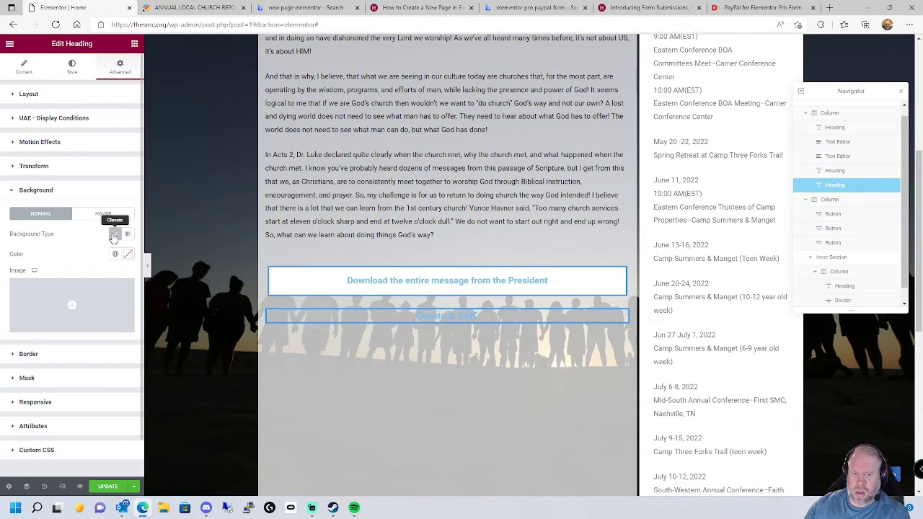
left_click(115, 254)
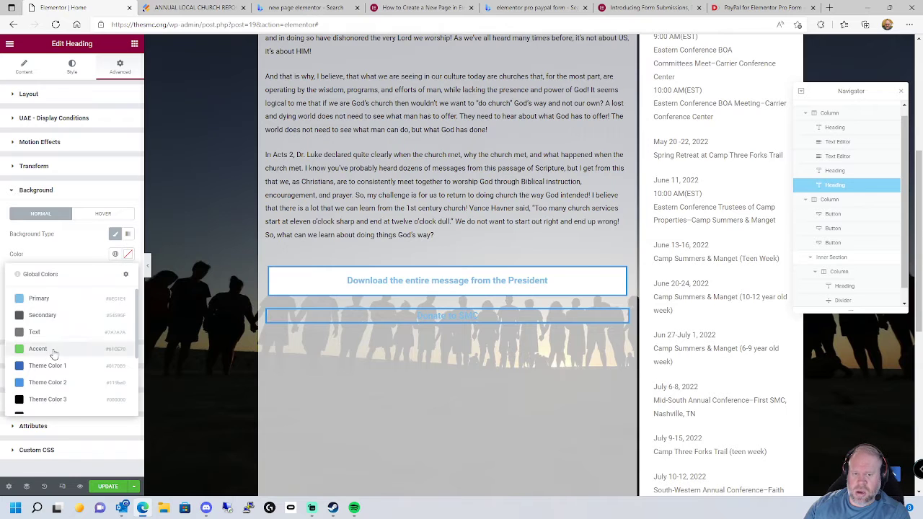
scroll(35, 382, "down", 1)
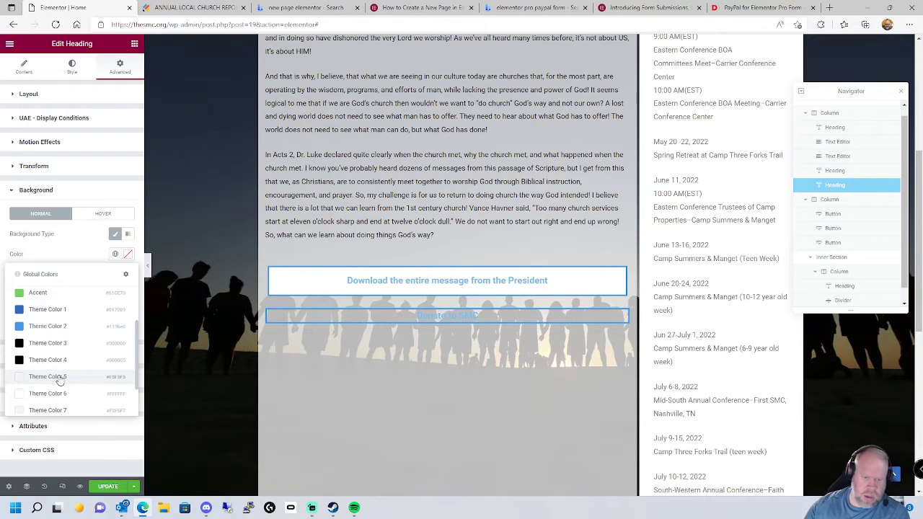
scroll(62, 378, "down", 1)
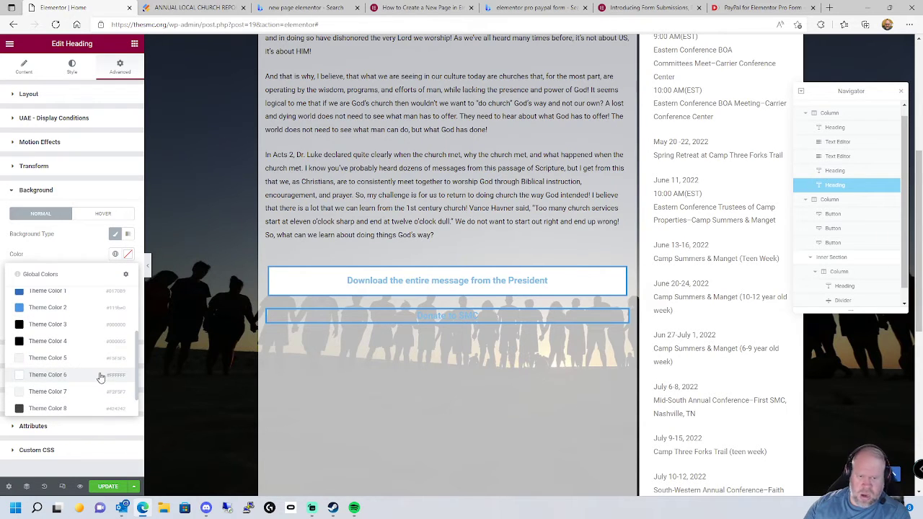
left_click(35, 376)
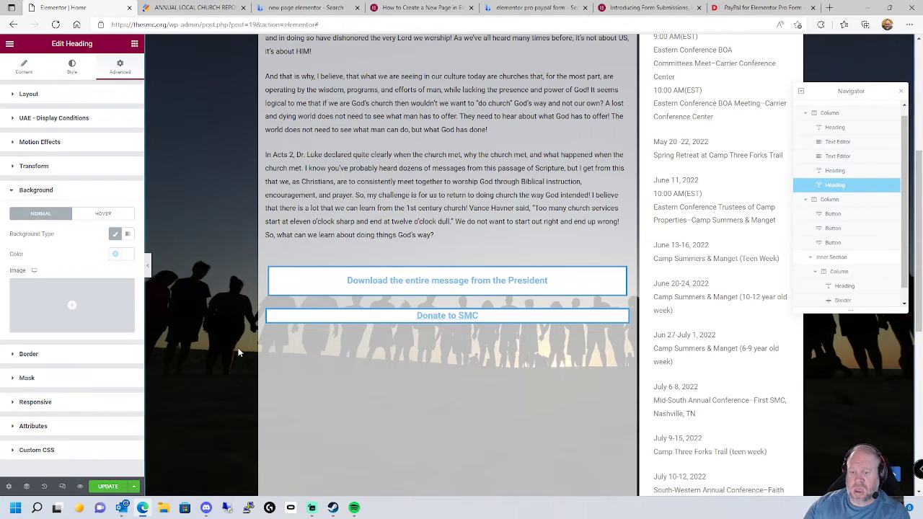
left_click(106, 489)
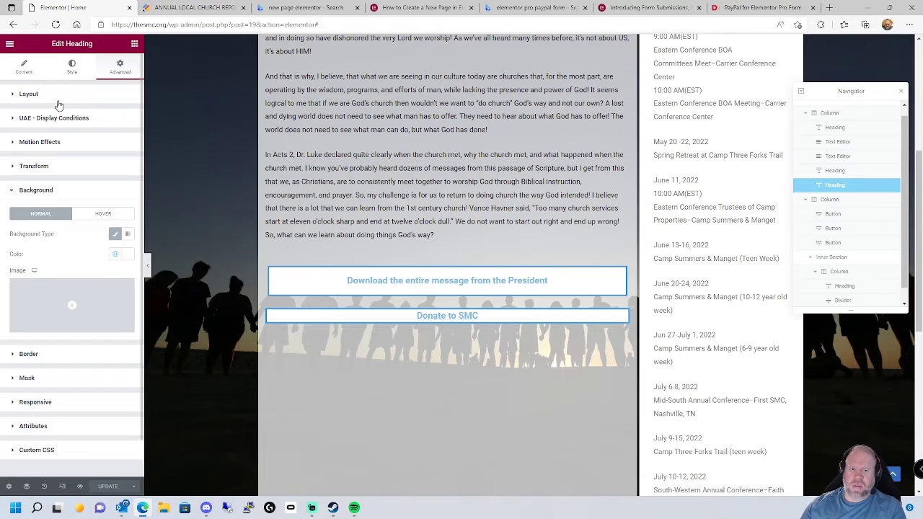
Step: Try a margin of 50 and a padding of 15 on all sides of the "Donate to SMC" heading, and clear the margin again
left_click(14, 95)
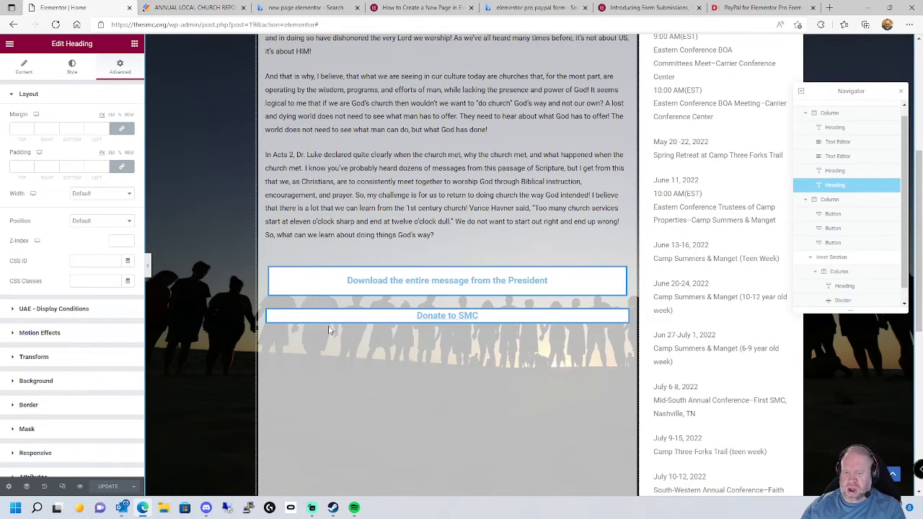
left_click(22, 129)
type("50")
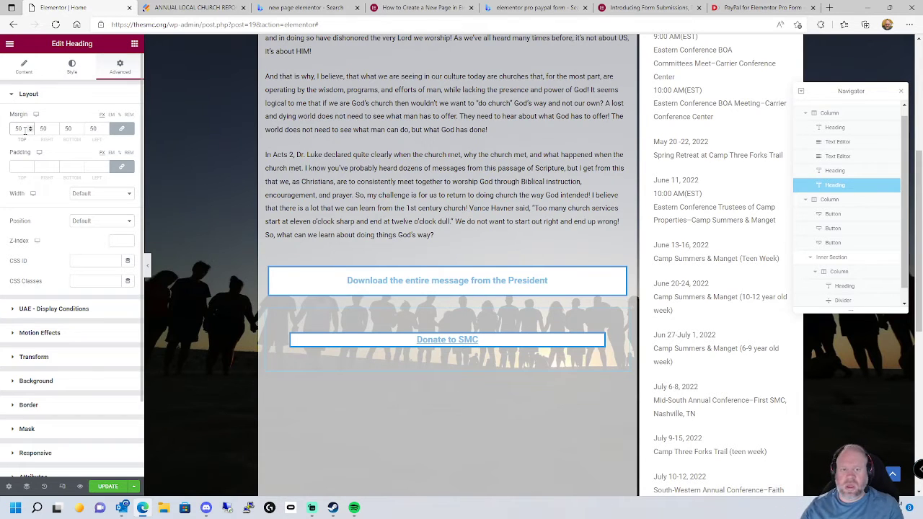
left_click(22, 167)
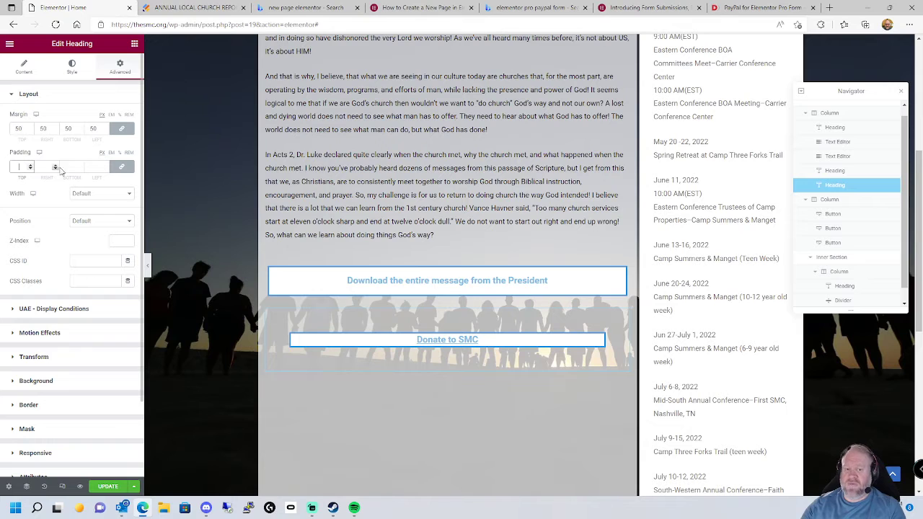
type("15")
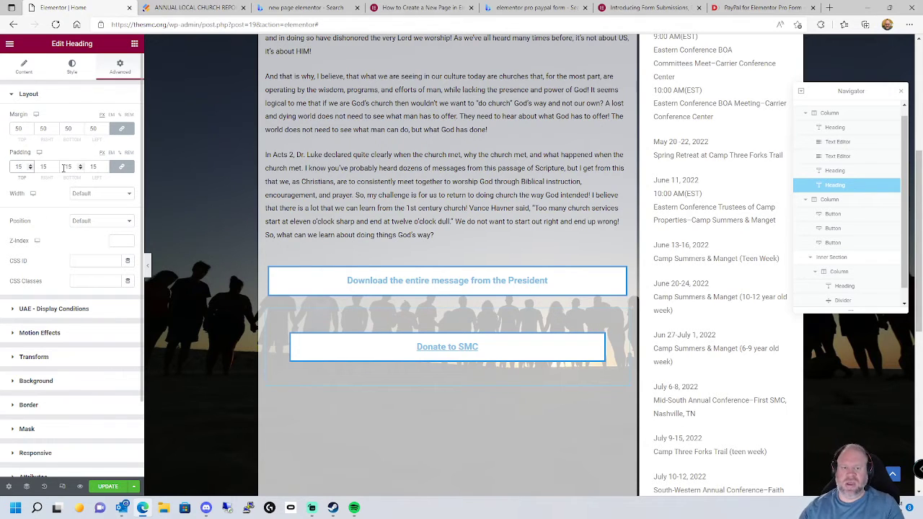
double_click(18, 129)
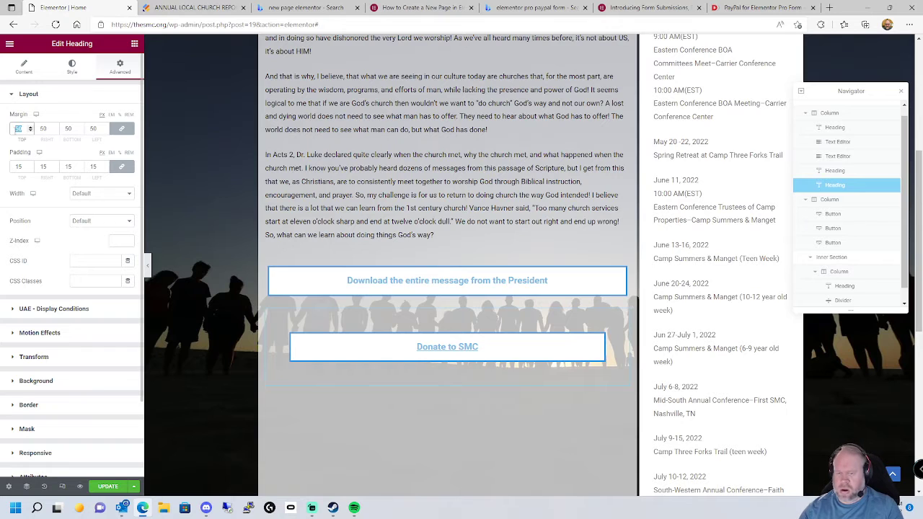
key("BackSpace")
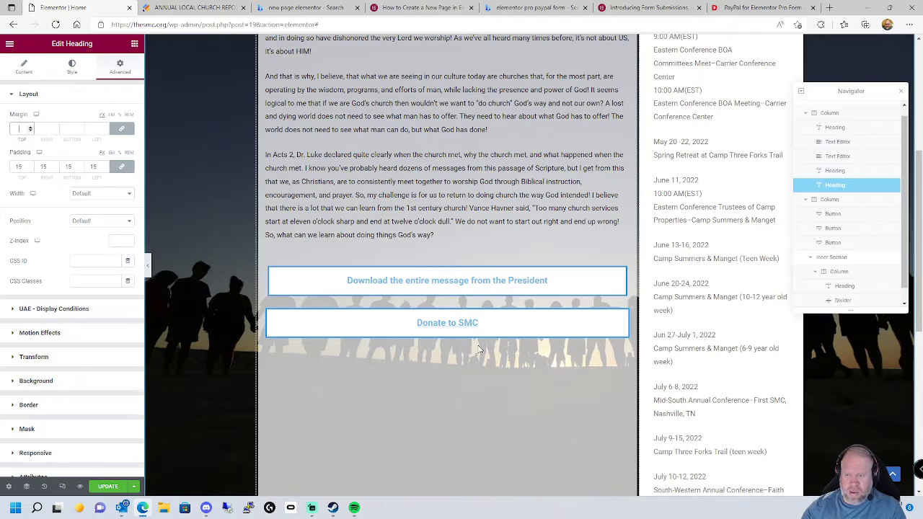
Step: Try a padding of 50 and then 15 on all sides of the "Donate to SMC" heading
double_click(27, 167)
type("50")
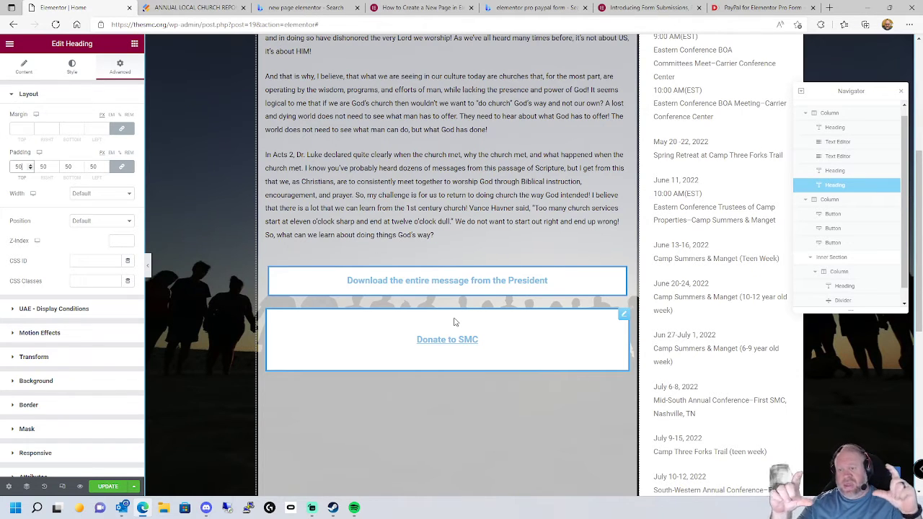
key("BackSpace")
key("BackSpace")
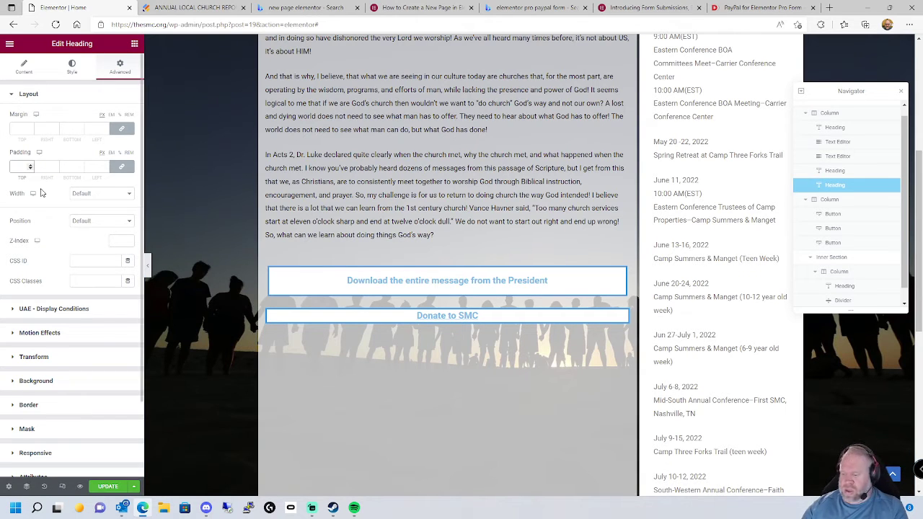
type("15")
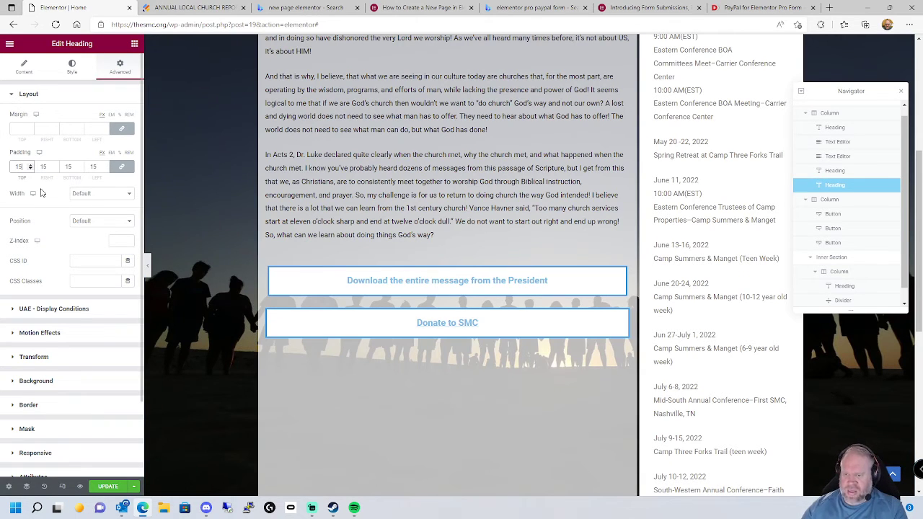
Step: Set the padding of the "Donate to SMC" heading to 10 on all sides
key("BackSpace")
key("BackSpace")
type("10")
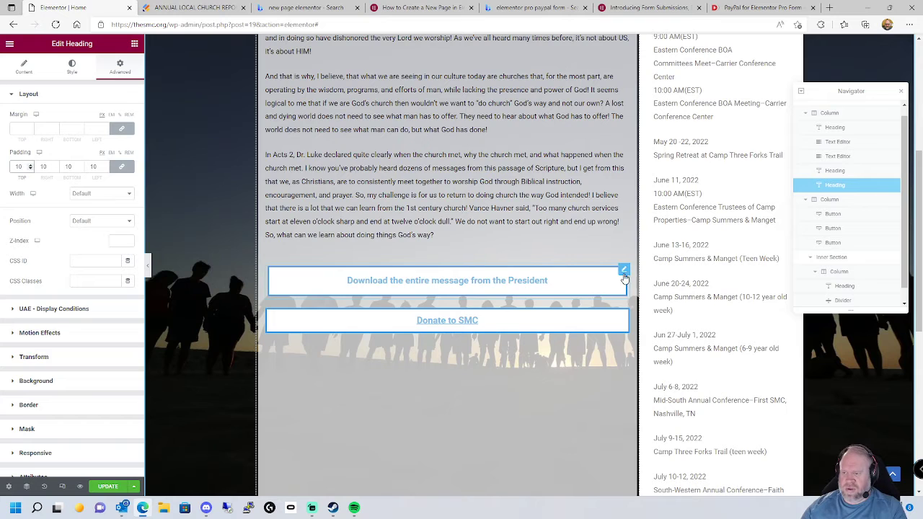
Step: Check the download heading's margin and set the margin of the "Donate to SMC" heading to 5 on all sides
left_click(623, 272)
left_click(119, 68)
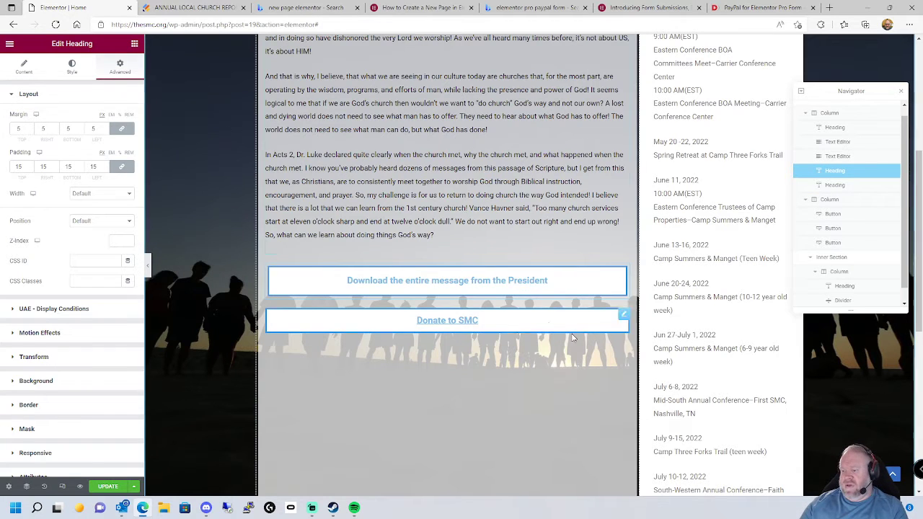
left_click(623, 314)
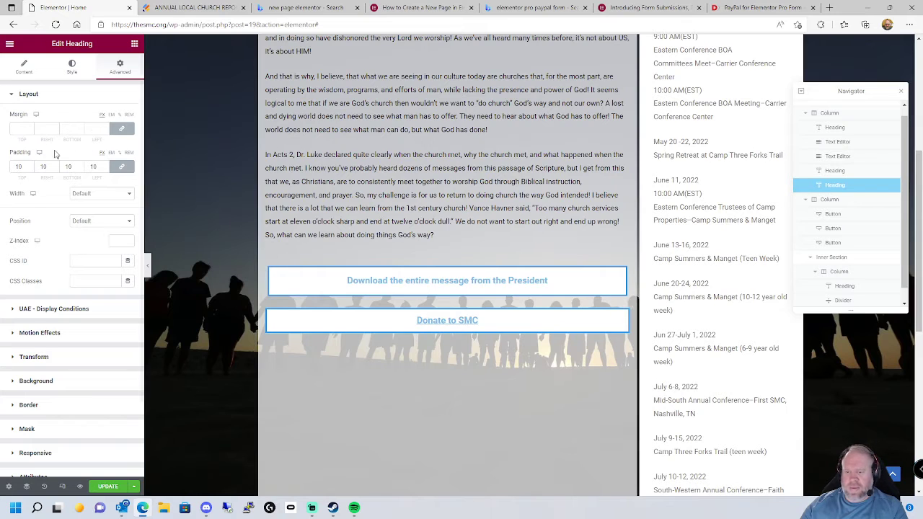
left_click(17, 127)
type("5")
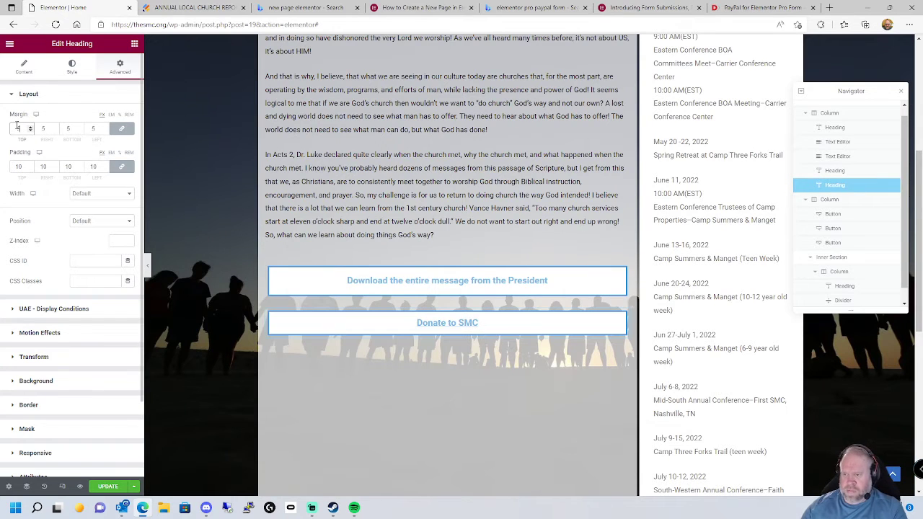
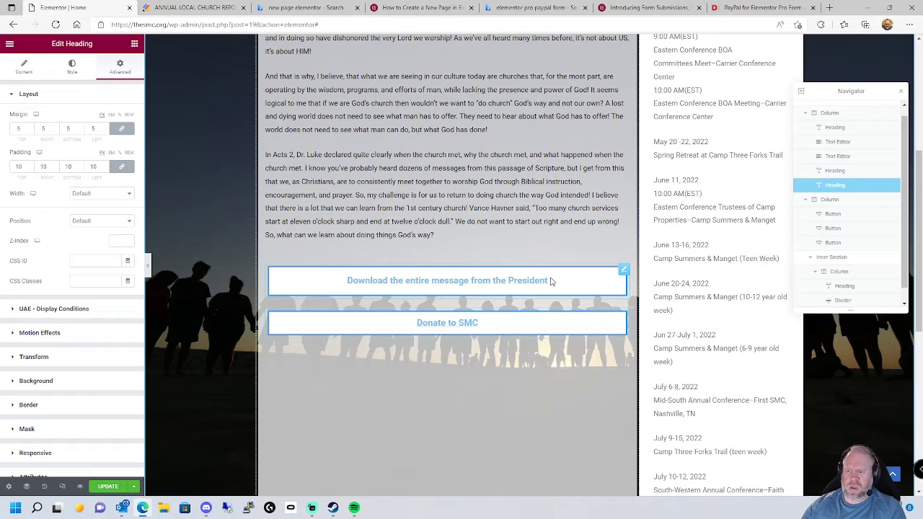
Step: Examine the download heading's typography, link and alignment, layout and custom CSS settings for comparison with the "Donate to SMC" heading
left_click(616, 277)
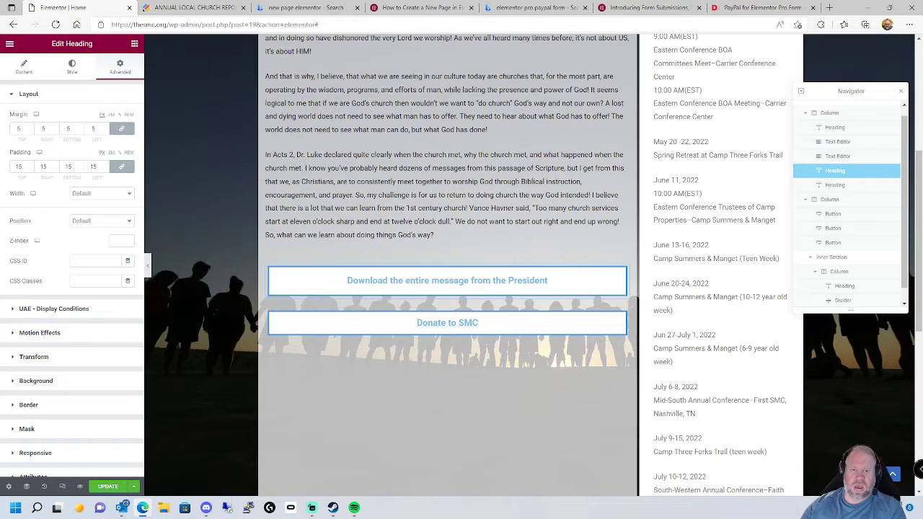
left_click(72, 70)
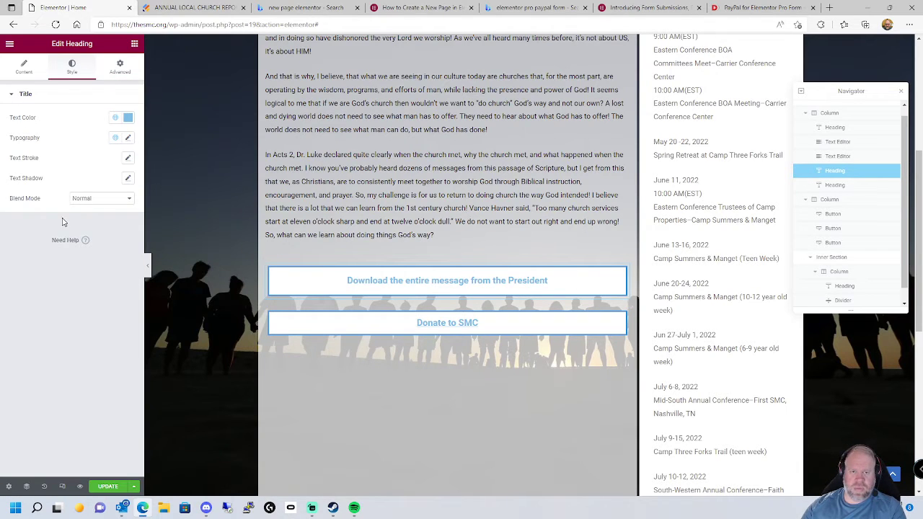
left_click(127, 141)
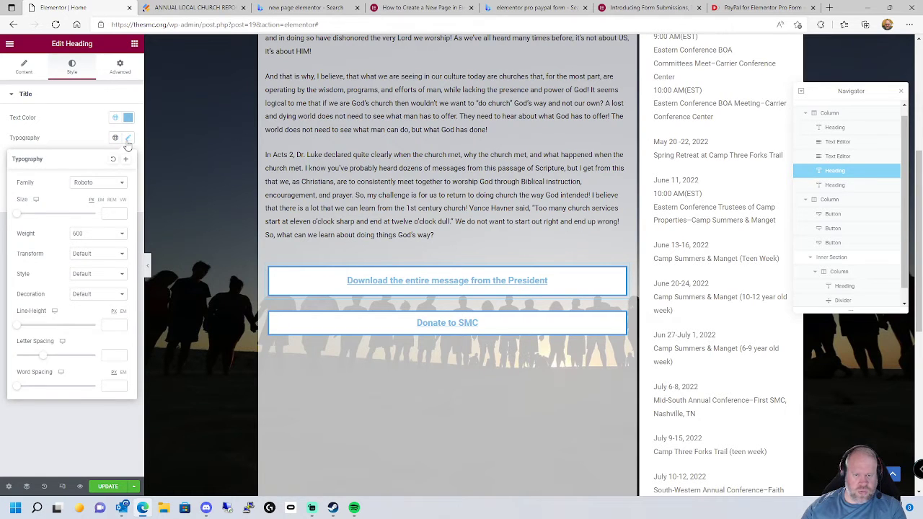
left_click(128, 141)
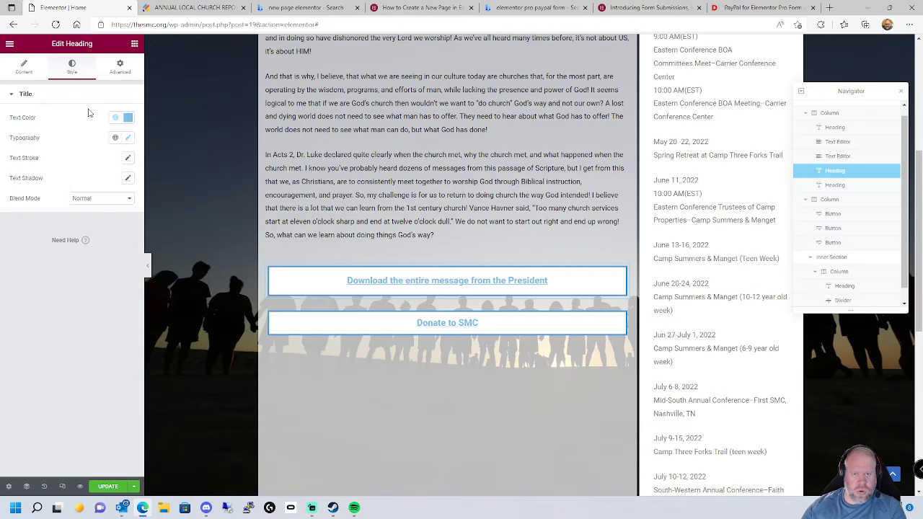
left_click(26, 72)
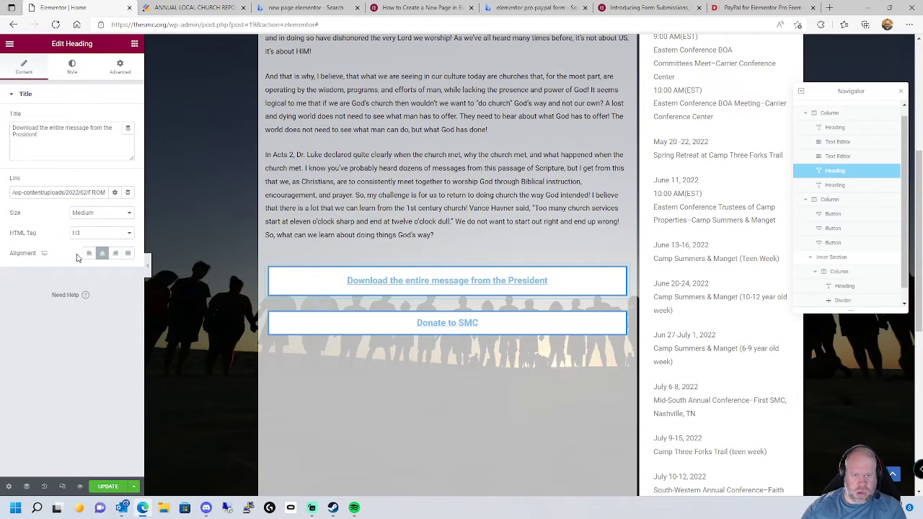
left_click(70, 68)
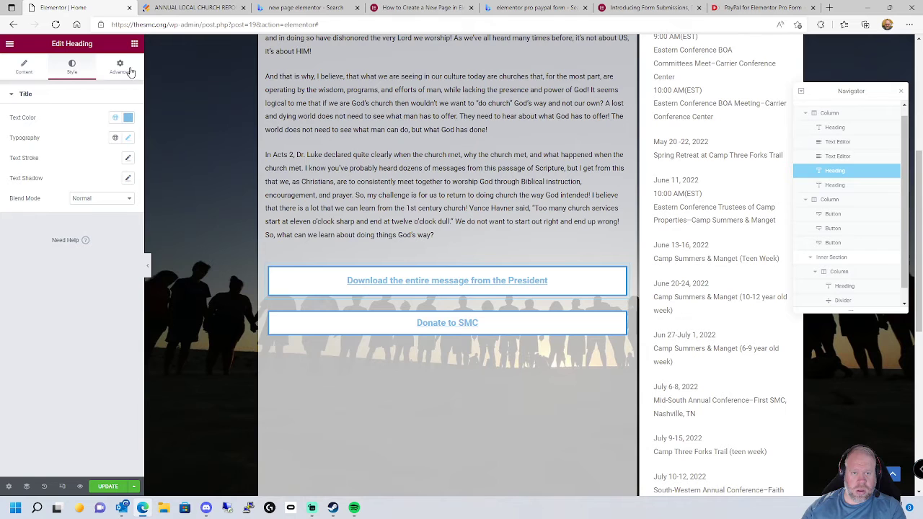
left_click(128, 70)
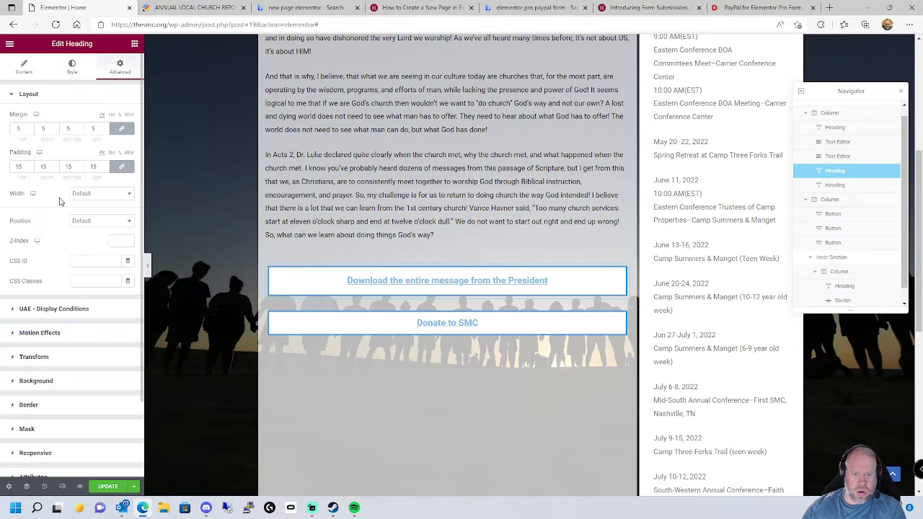
scroll(46, 347, "down", 2)
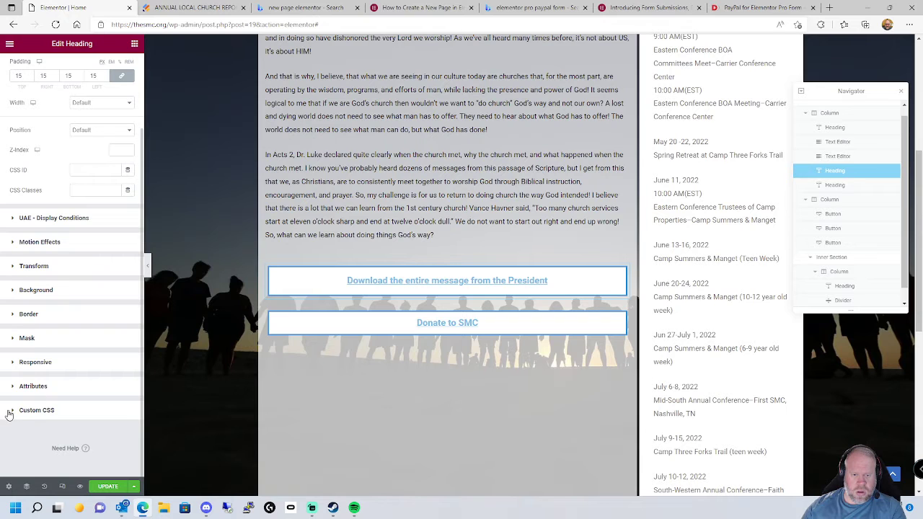
left_click(9, 413)
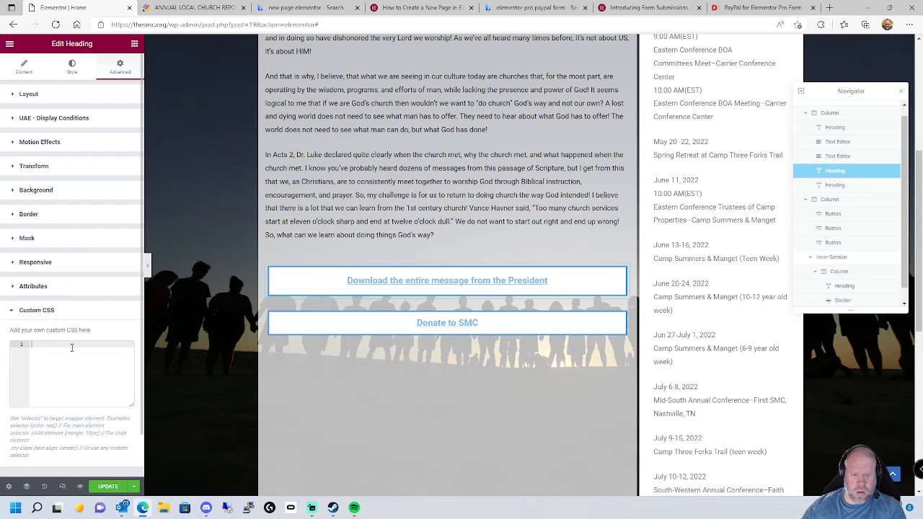
Step: Reopen the layout settings of the "Donate to SMC" heading
left_click(516, 324)
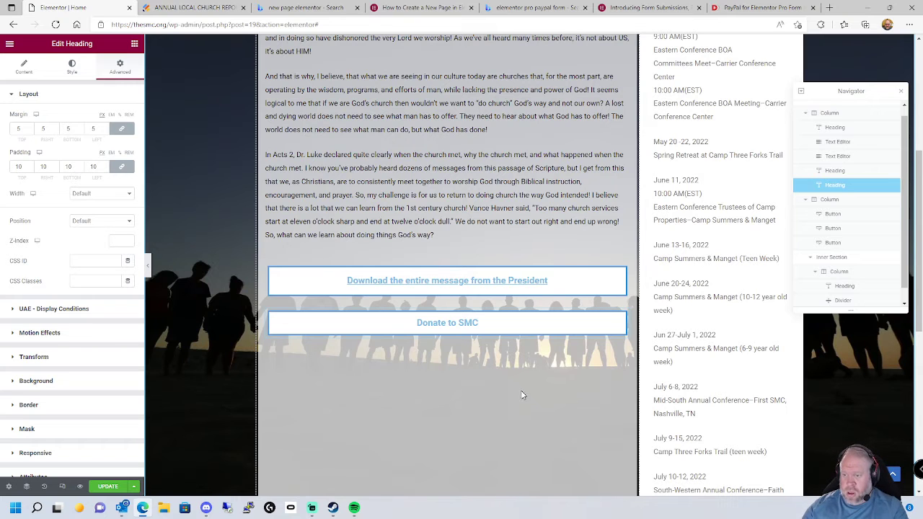
left_click(520, 195)
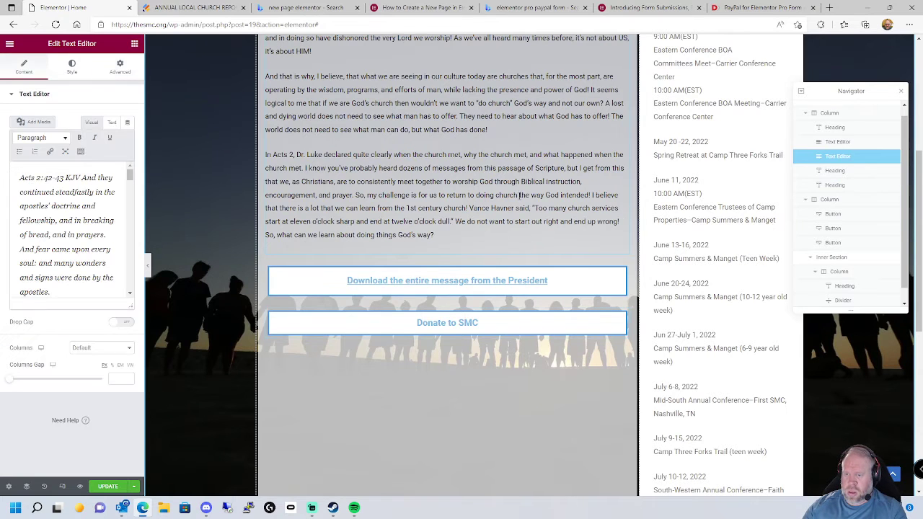
left_click(508, 326)
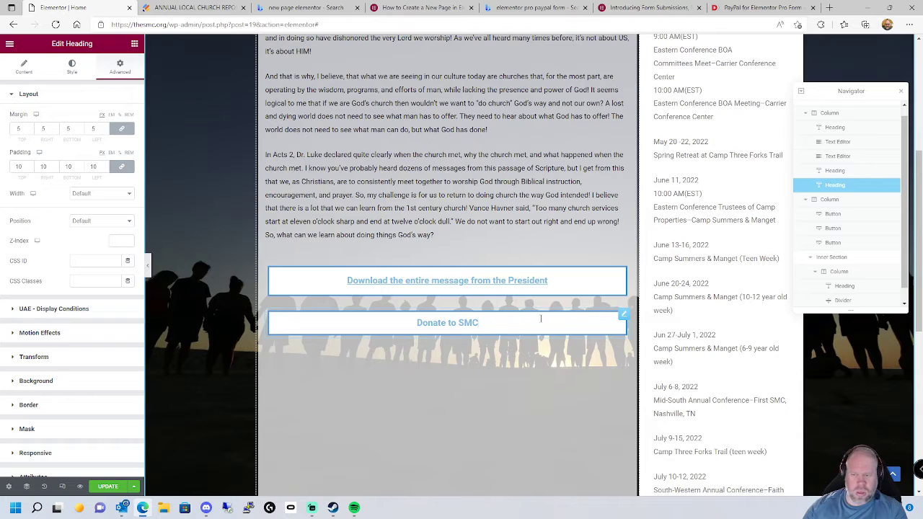
Step: Try the Roboto Condensed, Rock 3D and Roboto Slab font families on the "Donate to SMC" heading
left_click(72, 69)
left_click(16, 74)
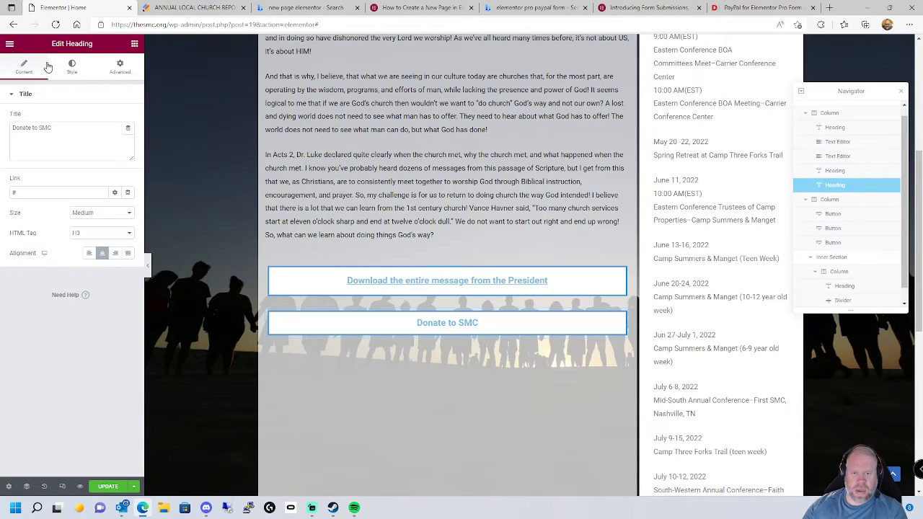
left_click(71, 71)
left_click(127, 137)
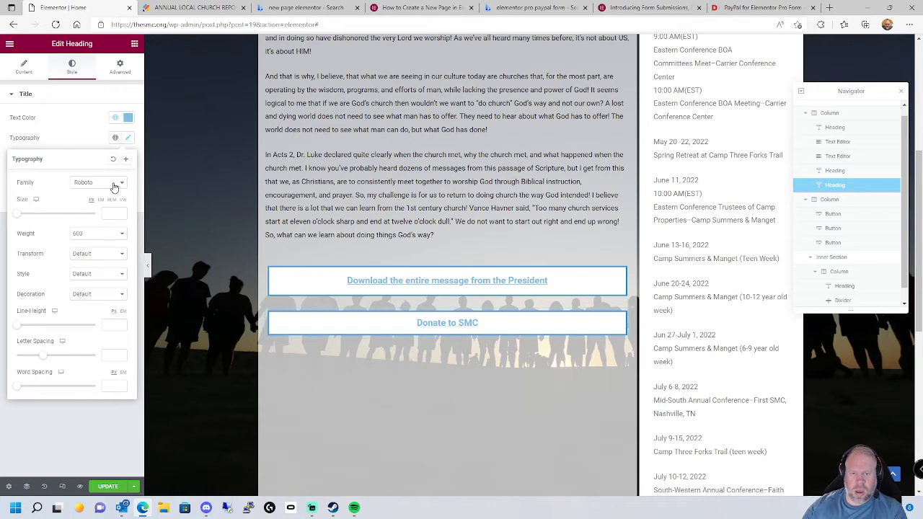
left_click(112, 185)
left_click(100, 257)
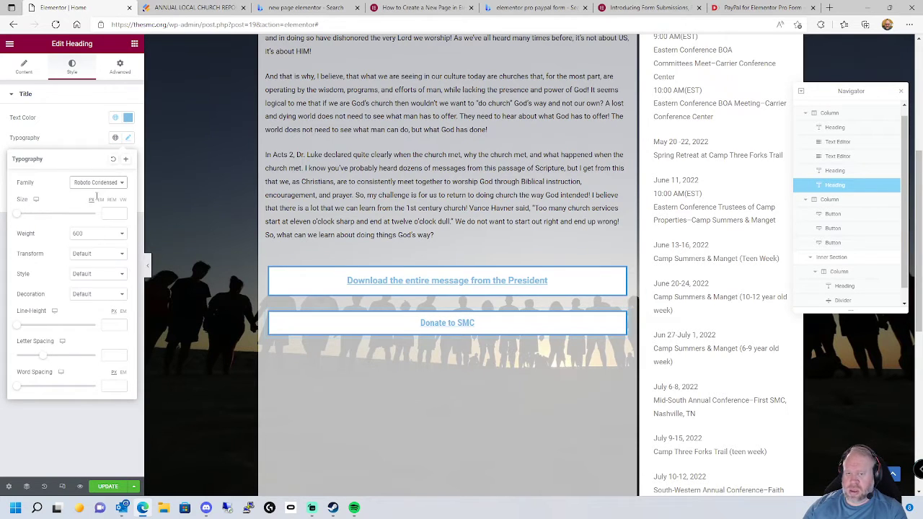
left_click(97, 182)
left_click(99, 293)
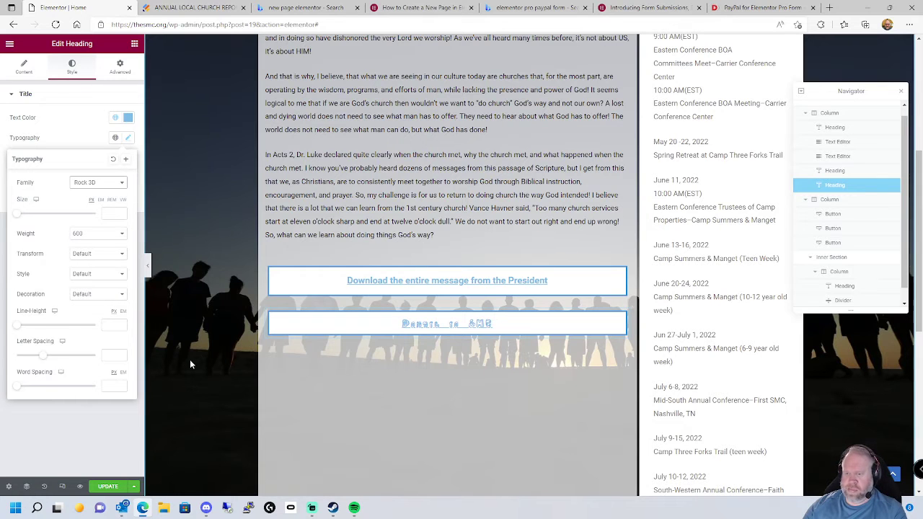
left_click(107, 182)
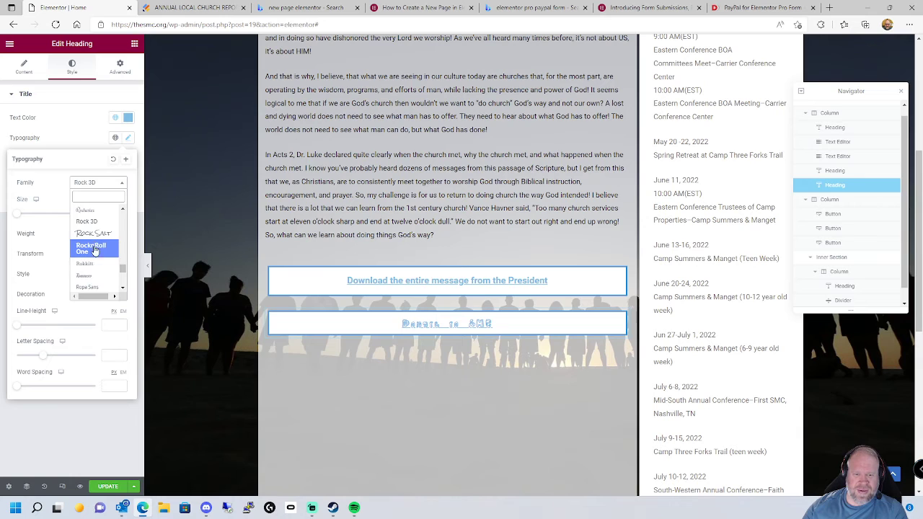
scroll(99, 219, "up", 1)
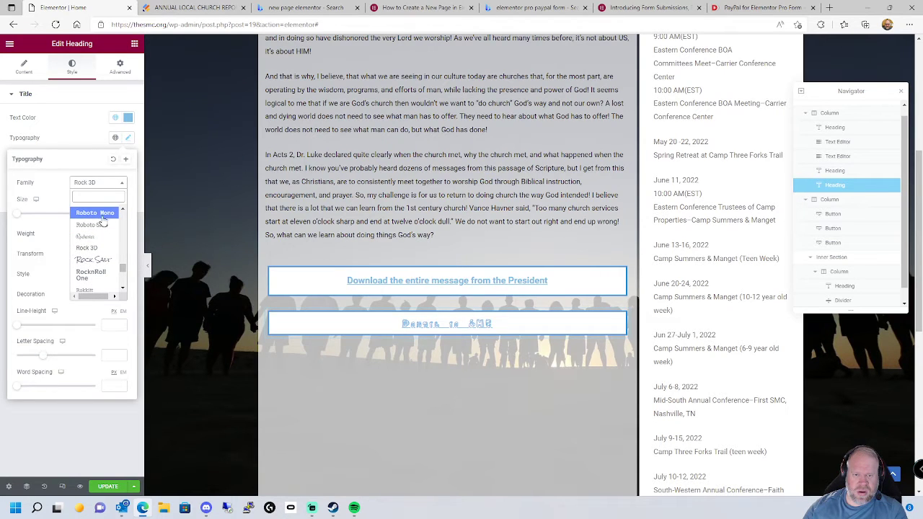
left_click(104, 228)
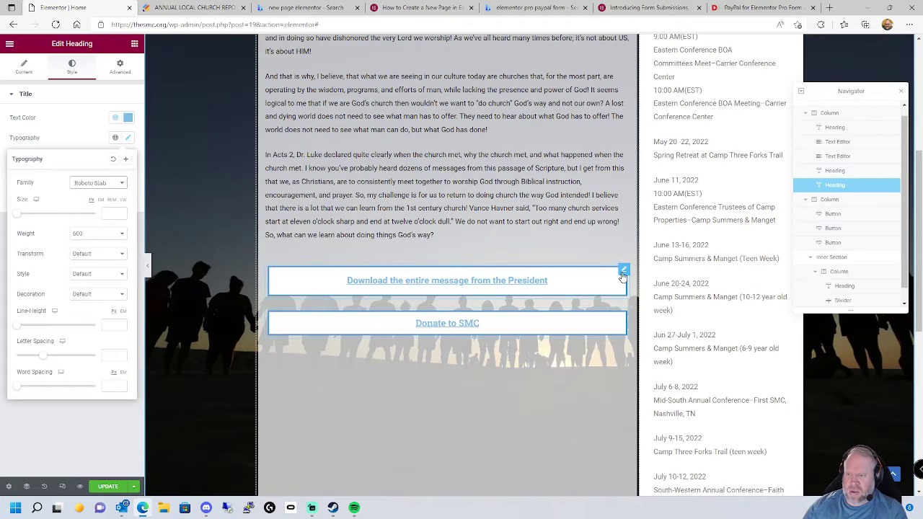
Step: Check the typography settings of the "Download the entire message from the President" heading
left_click(623, 273)
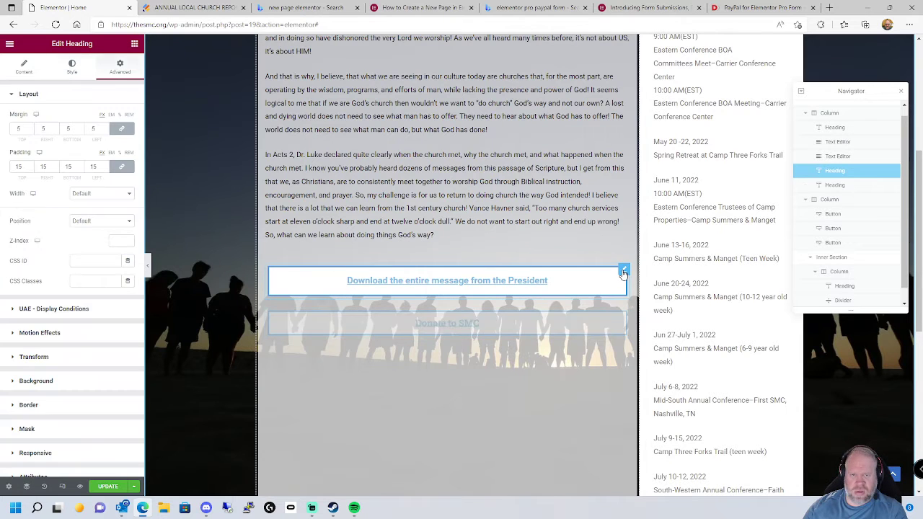
left_click(72, 66)
left_click(129, 138)
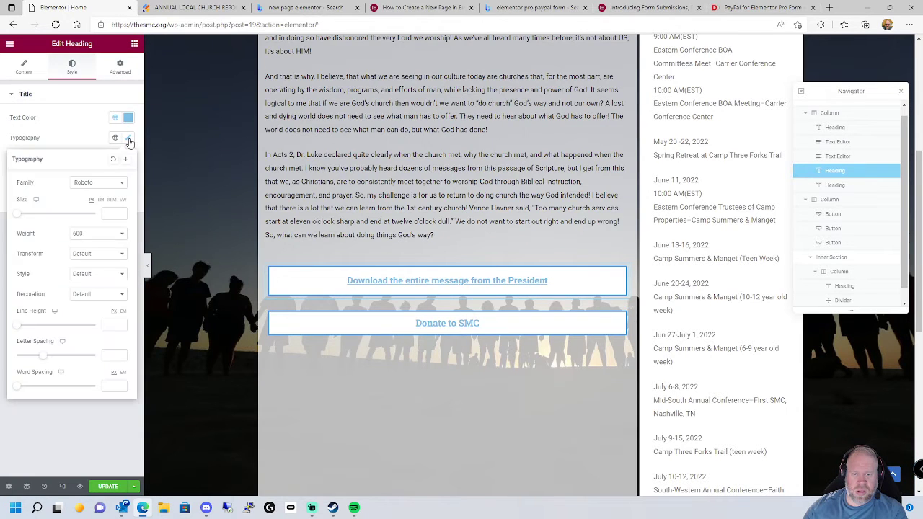
left_click(93, 101)
Step: Reset the "Donate to SMC" heading's typography to its defaults and reopen those settings
left_click(624, 321)
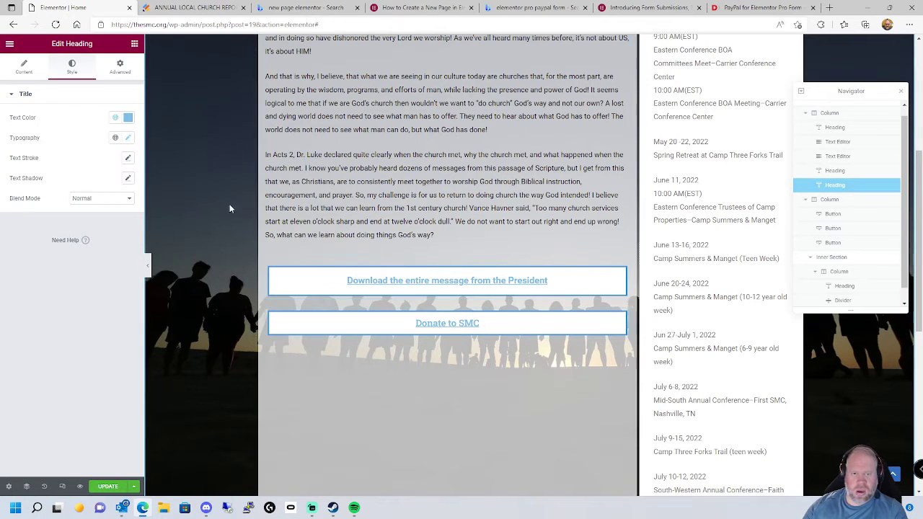
left_click(127, 138)
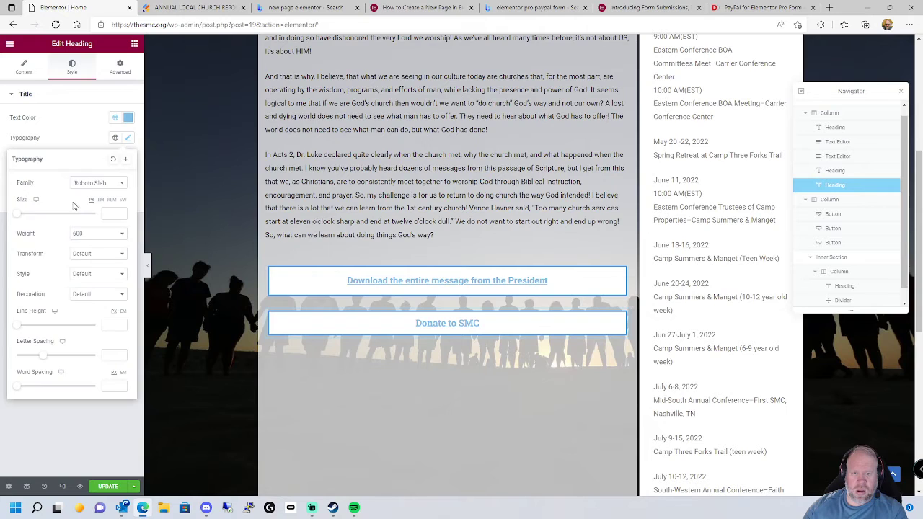
left_click(113, 161)
left_click(127, 141)
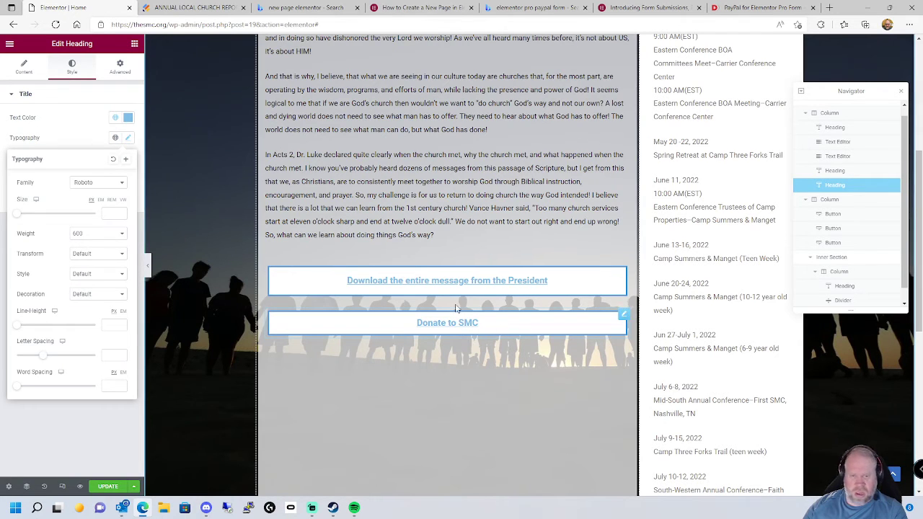
Step: Try the Uppercase, Capitalize and Normal transforms on the "Donate to SMC" heading, and return both transform and style to Default
left_click(86, 260)
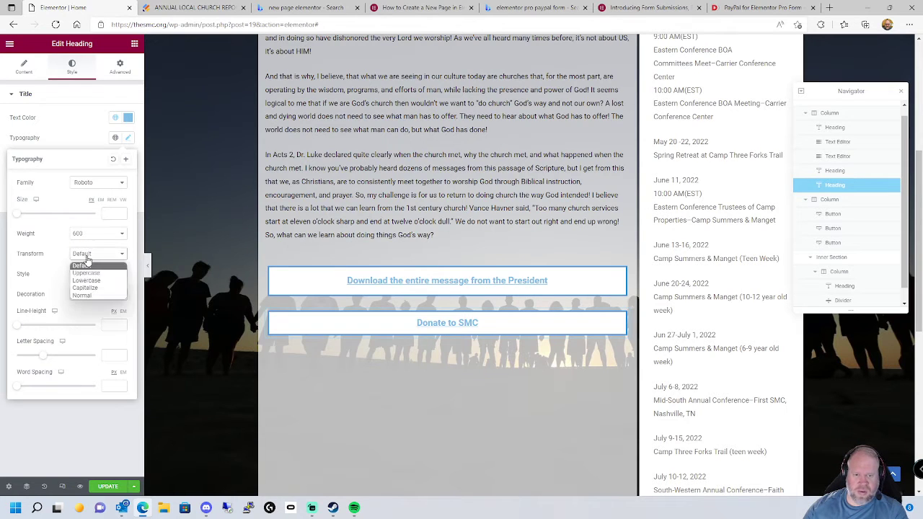
left_click(92, 270)
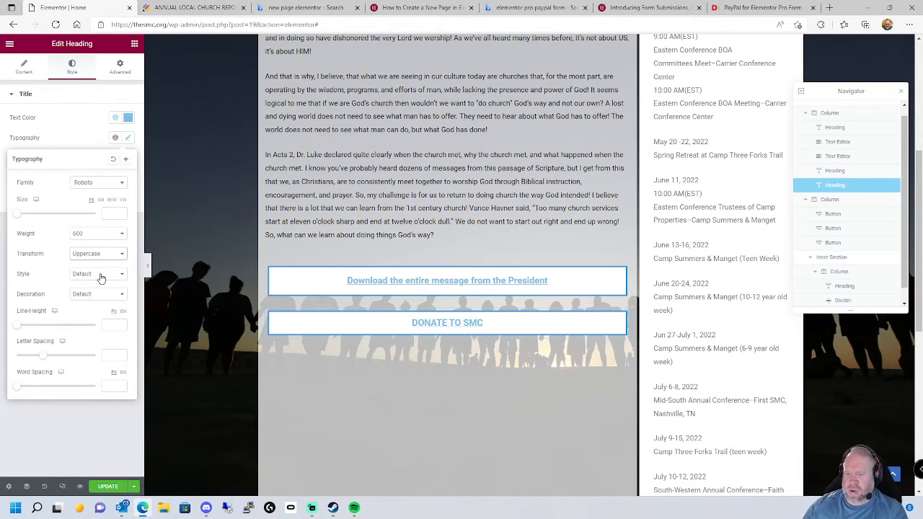
left_click(101, 255)
left_click(101, 291)
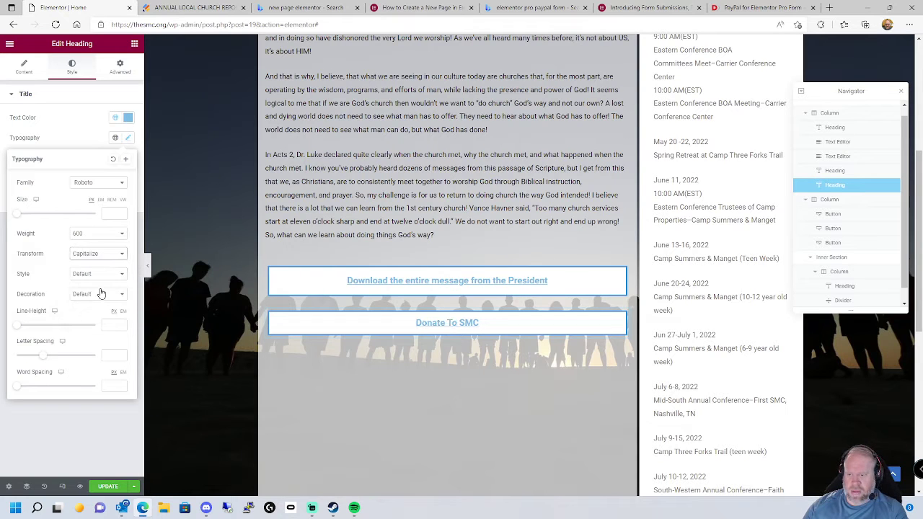
left_click(107, 257)
left_click(103, 302)
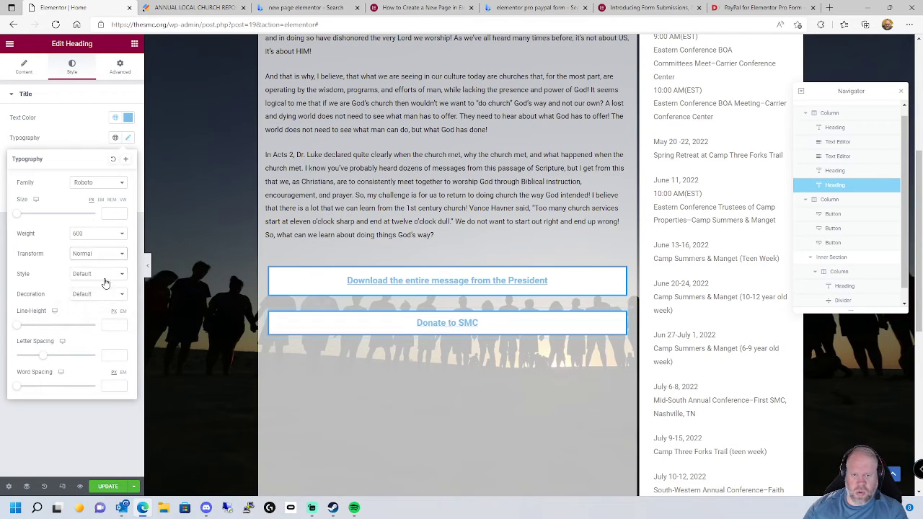
left_click(106, 259)
left_click(89, 268)
left_click(93, 277)
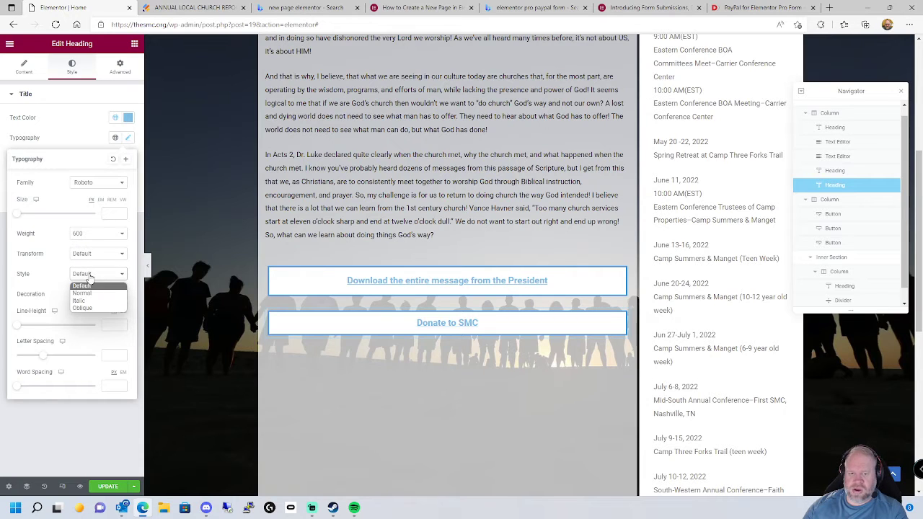
left_click(88, 286)
Step: Try the Underline, Overline, Line Through and None decorations on the "Donate to SMC" heading, and return to Default
left_click(90, 294)
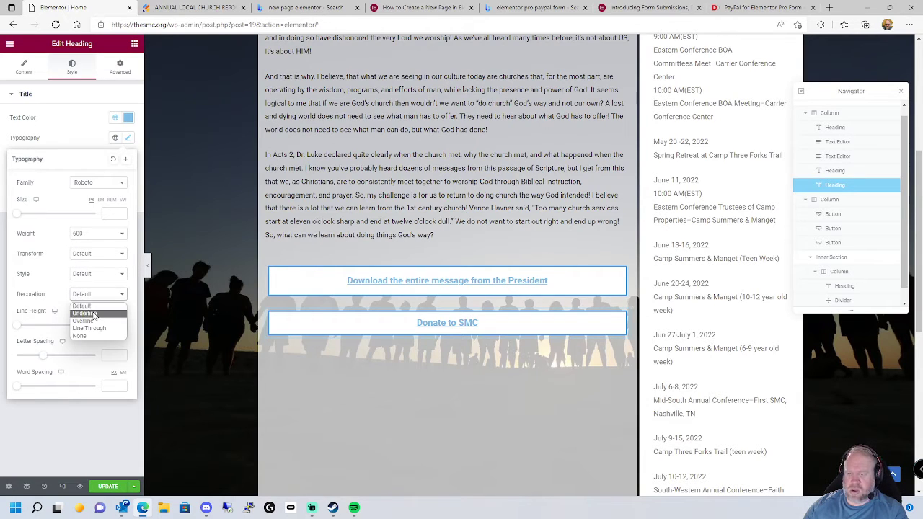
left_click(93, 314)
left_click(91, 295)
left_click(86, 321)
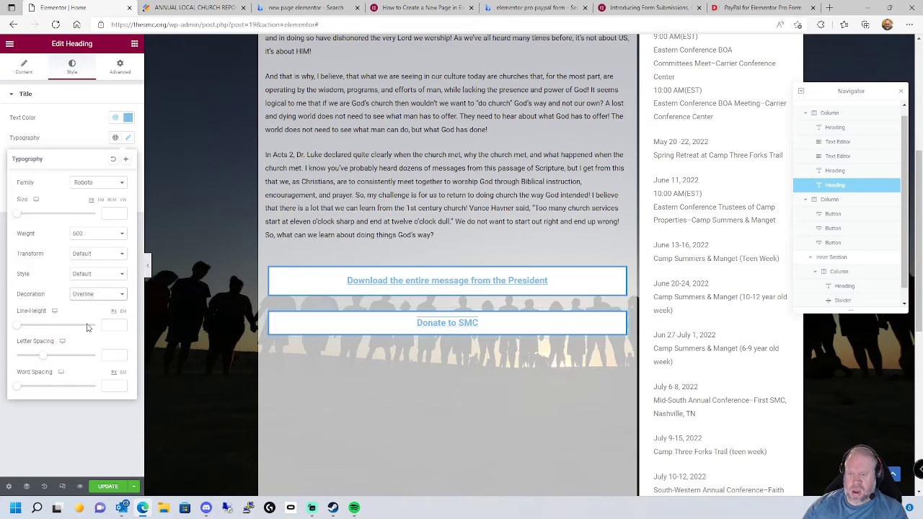
left_click(100, 295)
left_click(96, 329)
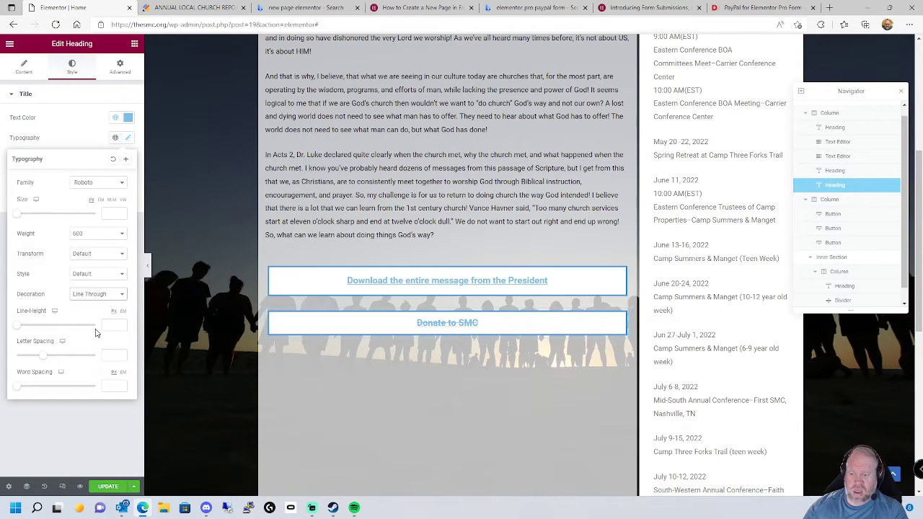
left_click(100, 296)
left_click(95, 336)
left_click(91, 295)
left_click(81, 306)
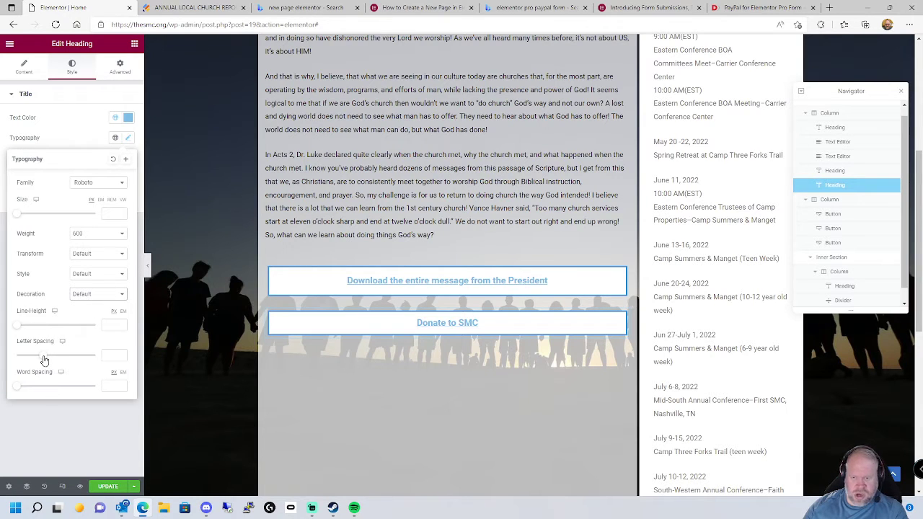
Step: Try a letter spacing of 10 and a smaller one on the "Donate to SMC" heading, and clear the value
left_click_drag(43, 361, 140, 362)
left_click(92, 379)
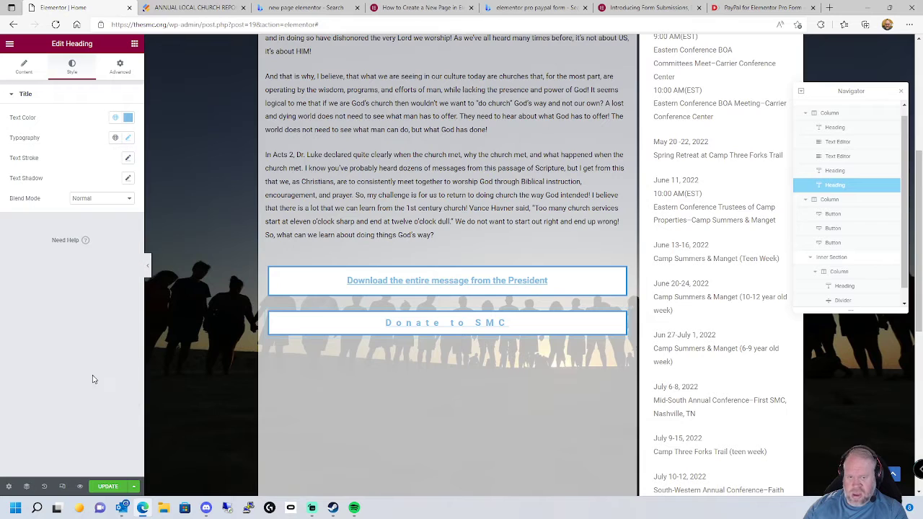
left_click(127, 138)
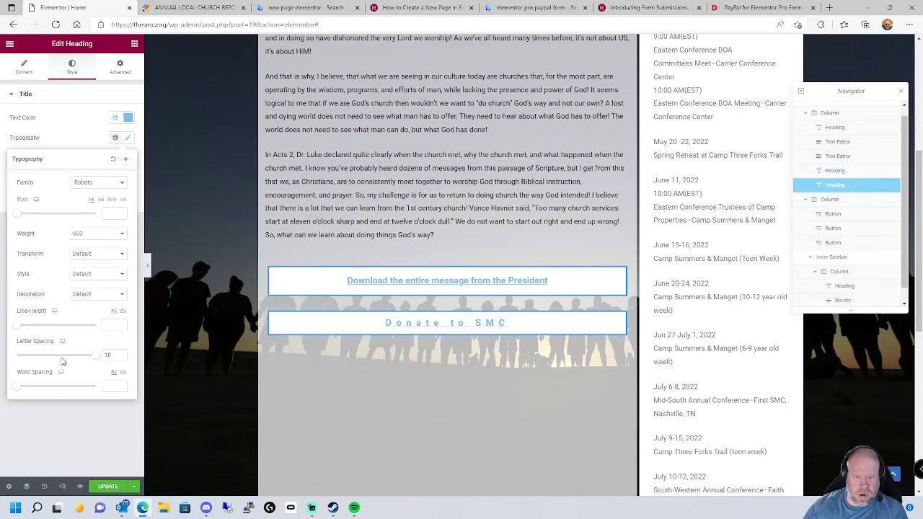
left_click_drag(96, 359, 54, 357)
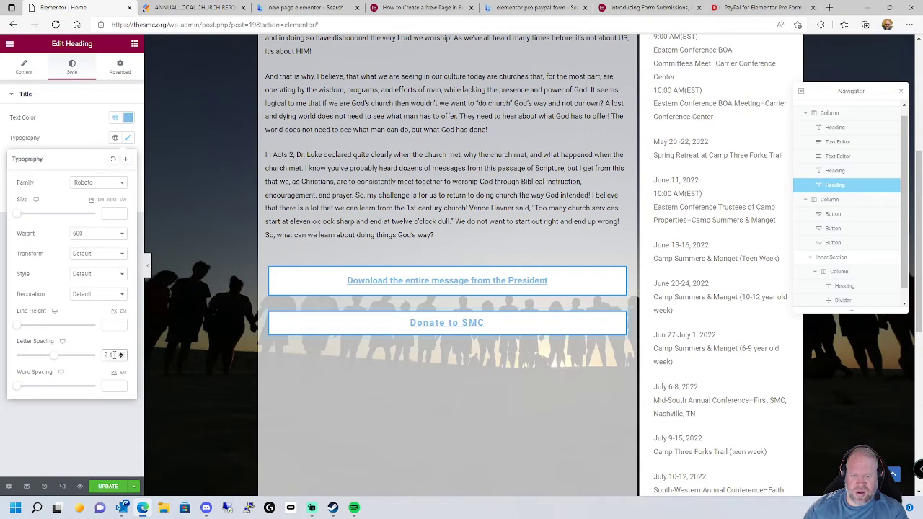
double_click(113, 355)
key("BackSpace")
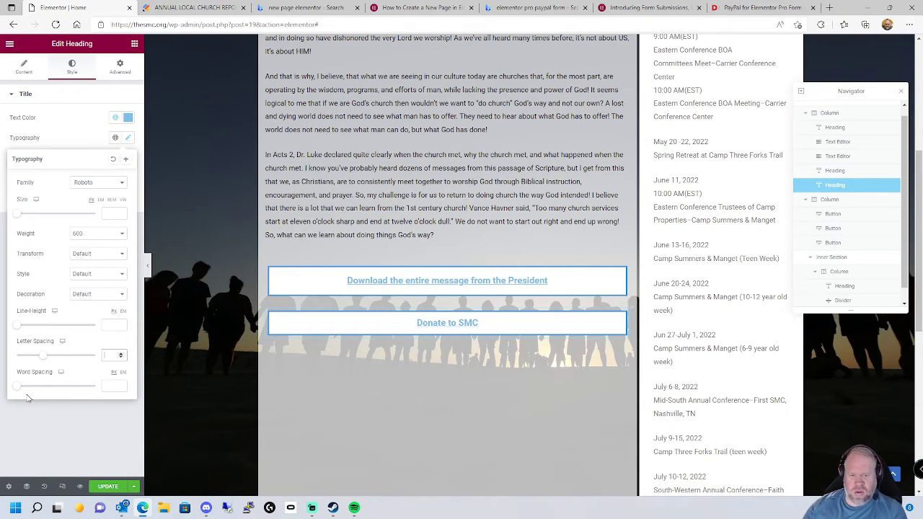
Step: Try a wider word spacing on the "Donate to SMC" heading, clear the value and close the typography settings
left_click_drag(18, 393, 105, 389)
double_click(109, 386)
key("BackSpace")
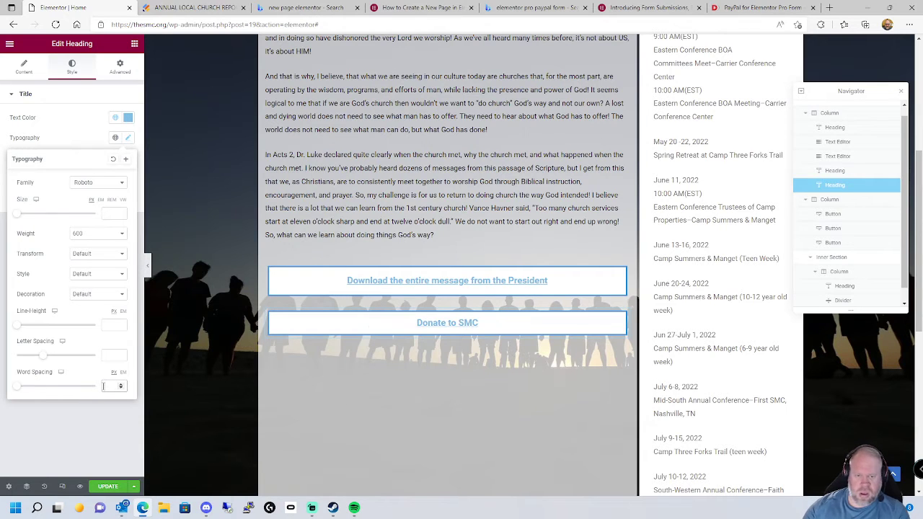
left_click(71, 123)
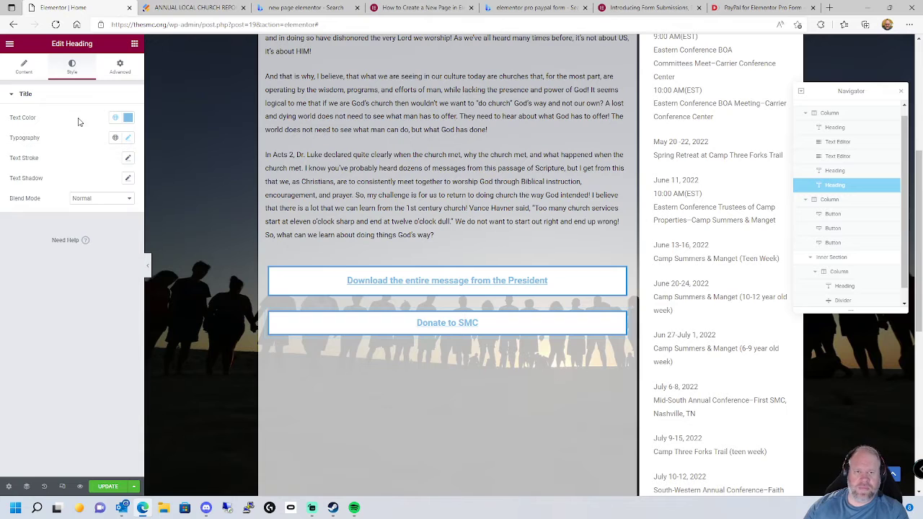
Step: Try a text shadow on the "Donate to SMC" heading with horizontal 1, vertical 1 and blur 3 and 1, and reset it
left_click(128, 177)
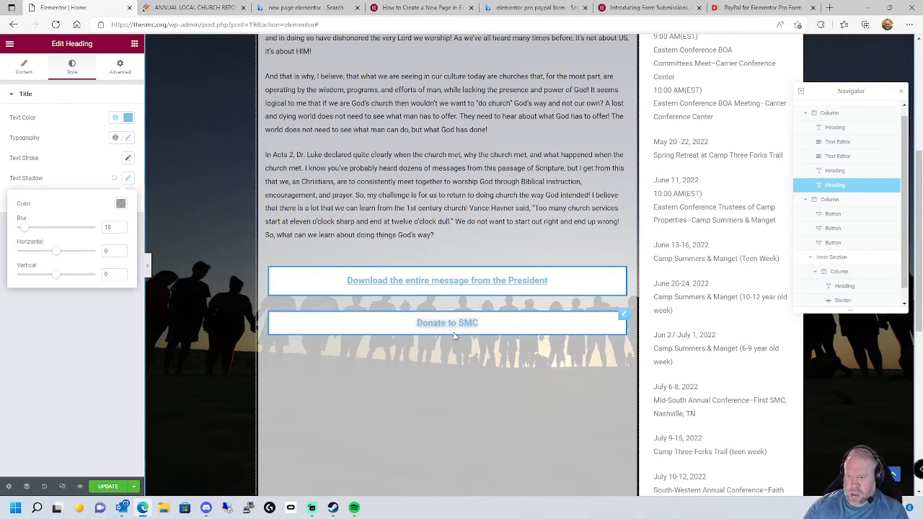
left_click_drag(24, 232, 20, 233)
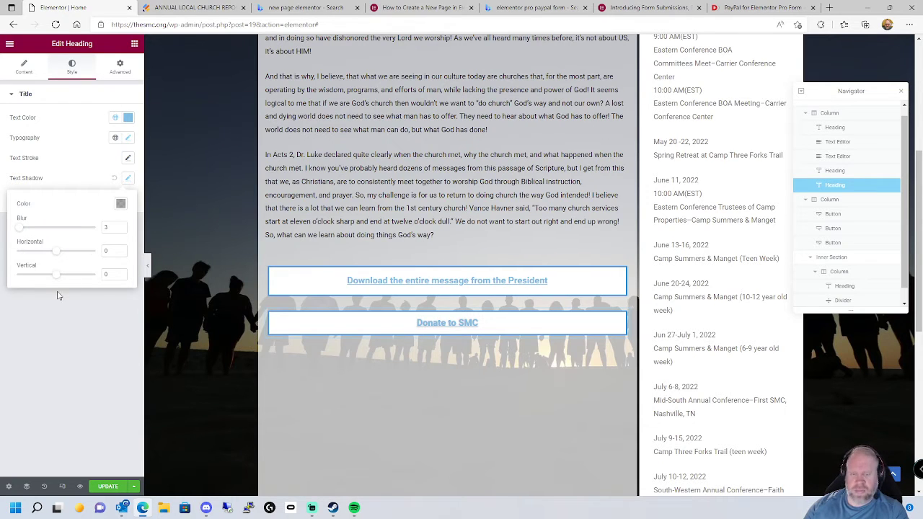
left_click_drag(58, 254, 57, 254)
double_click(107, 250)
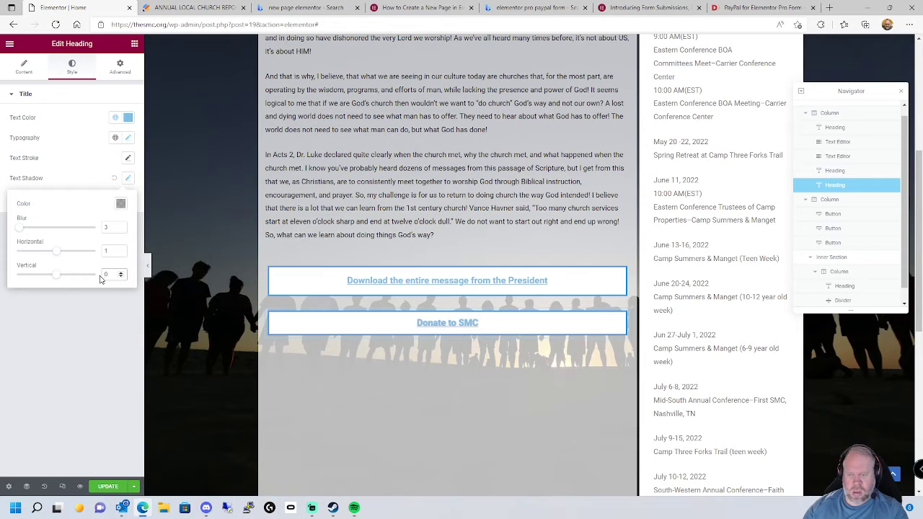
double_click(101, 277)
type("1")
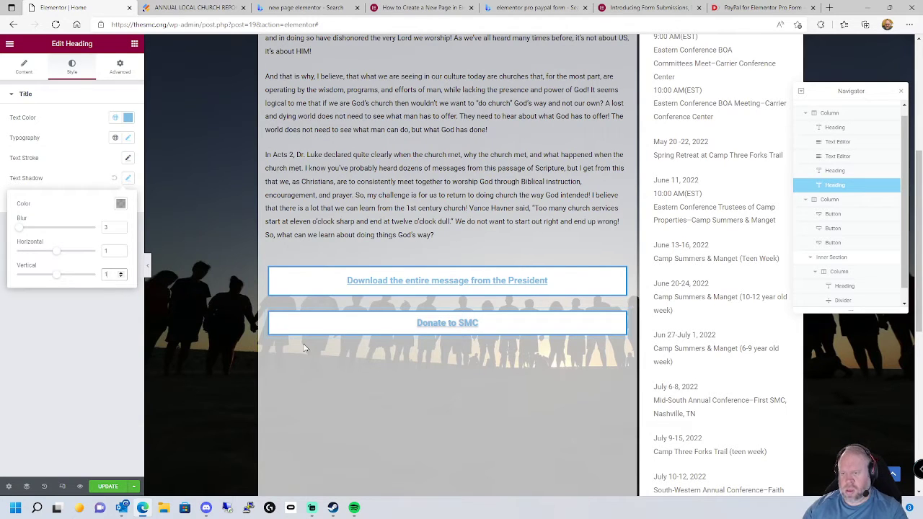
double_click(98, 229)
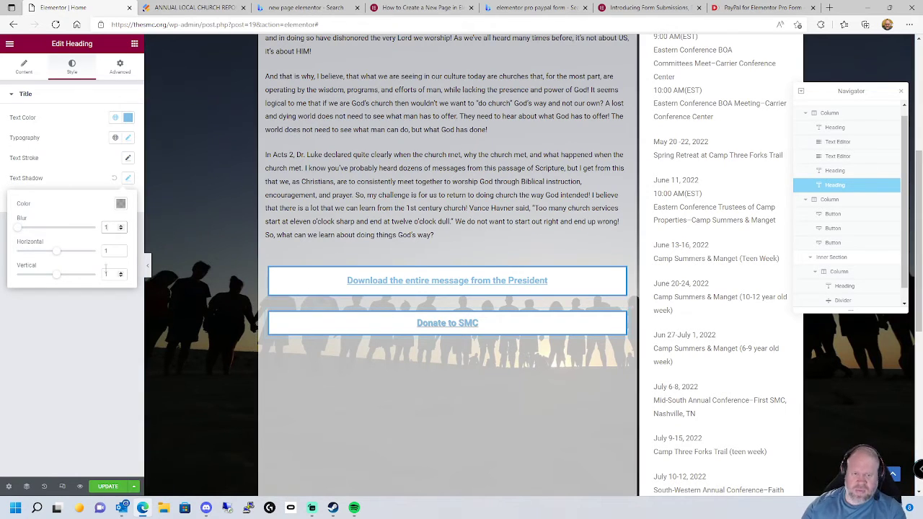
left_click(113, 180)
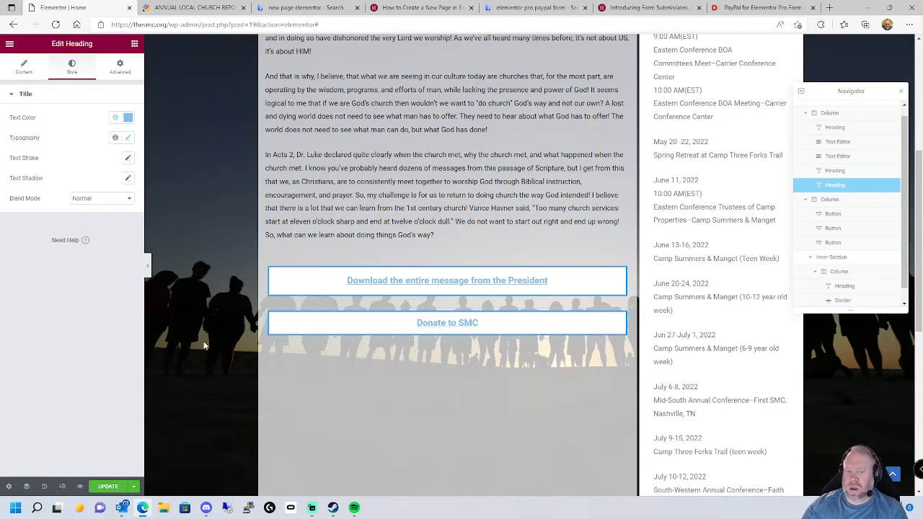
Step: Set the blend mode of the "Donate to SMC" heading to Overlay
left_click(93, 200)
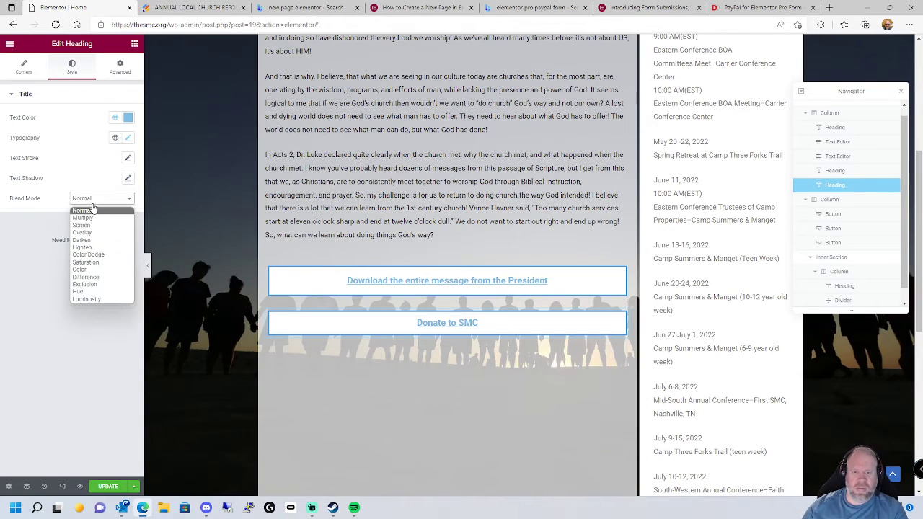
left_click(107, 232)
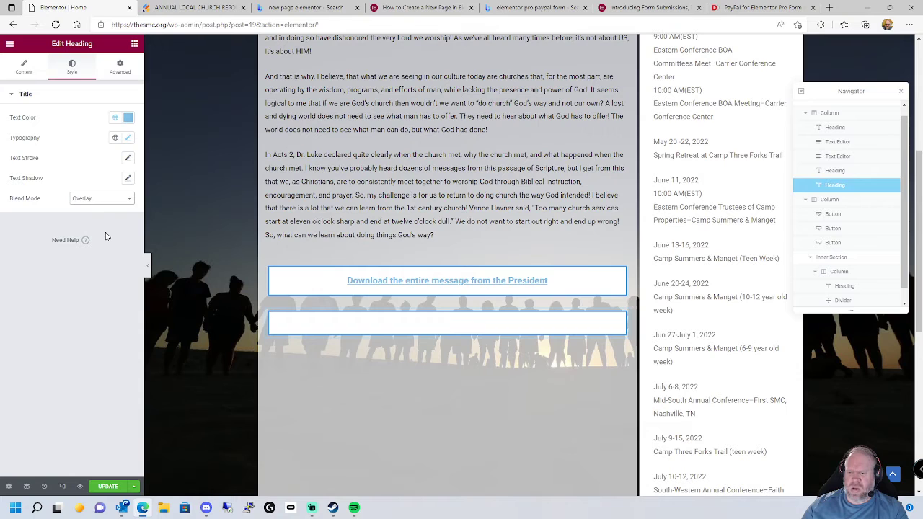
Step: Try the Multiply blend mode on the "Donate to SMC" heading and set it back to Normal
left_click(97, 206)
left_click(101, 220)
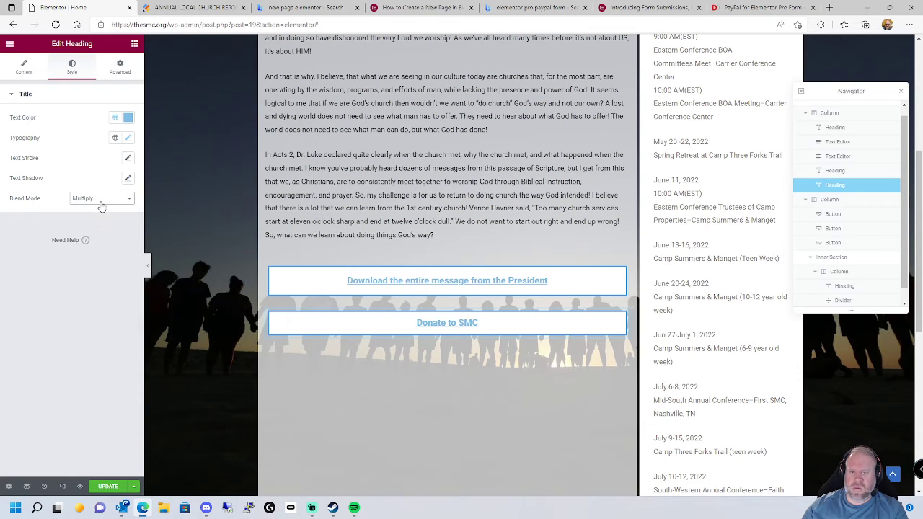
left_click(102, 207)
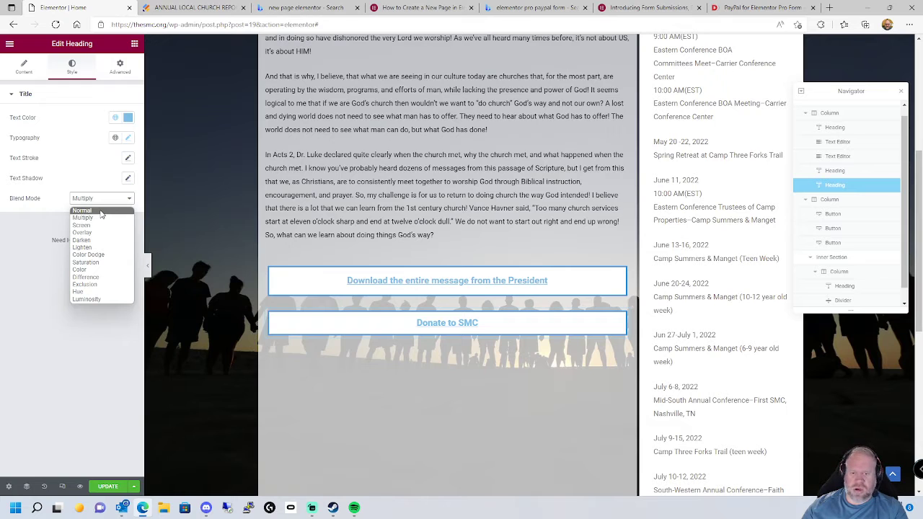
left_click(83, 212)
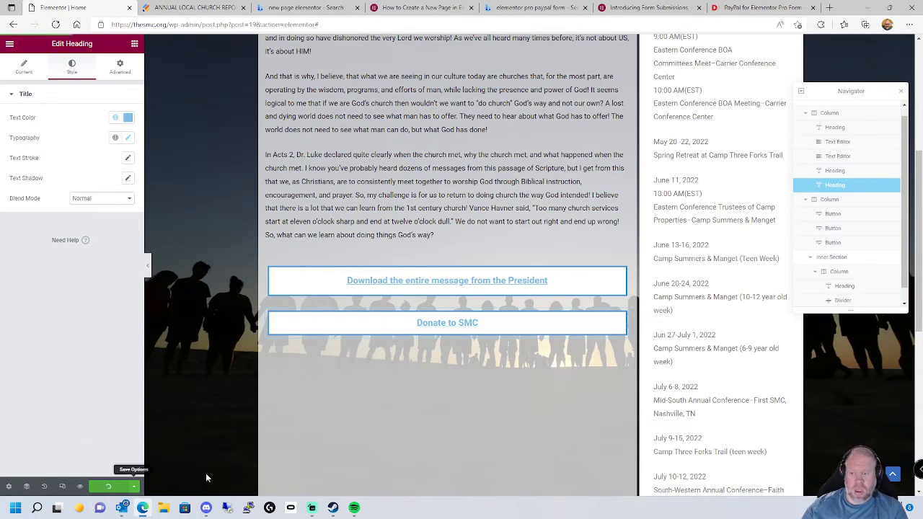
Step: Preview the Home page, check the "Donate to SMC" heading there, and return to the editor
left_click(79, 486)
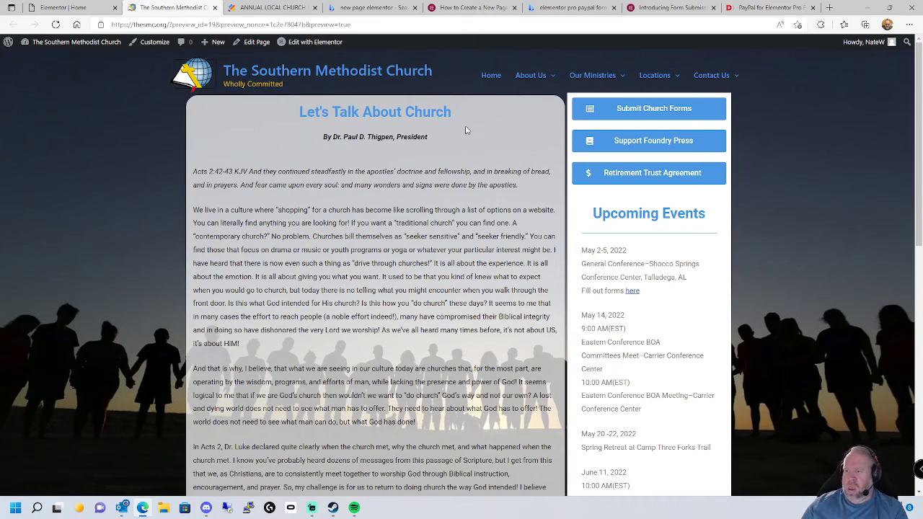
scroll(419, 315, "down", 4)
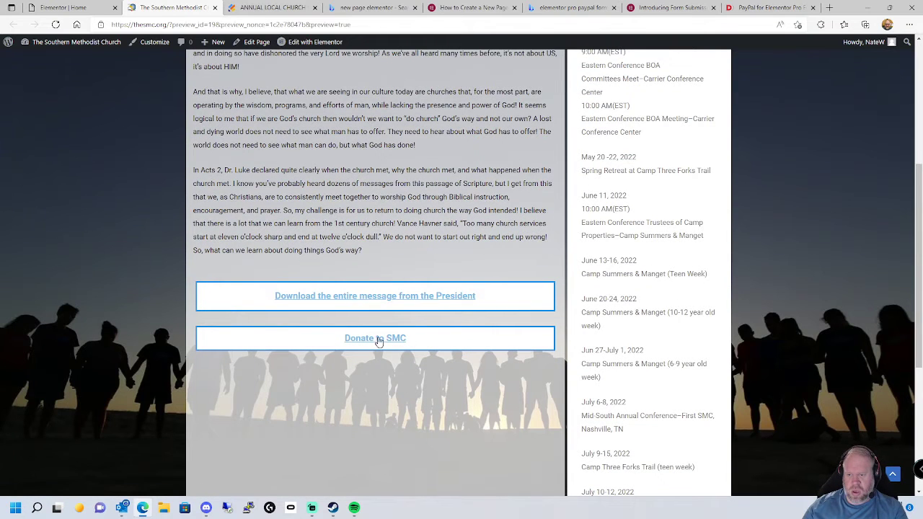
left_click(72, 8)
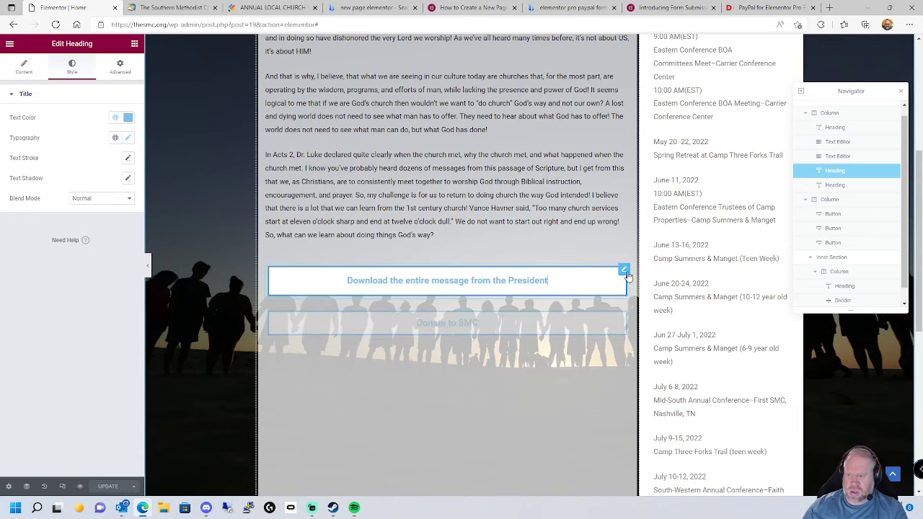
Step: View the content settings of the "Download the entire message from the President" heading and those of the "Donate to SMC" heading
left_click(566, 279)
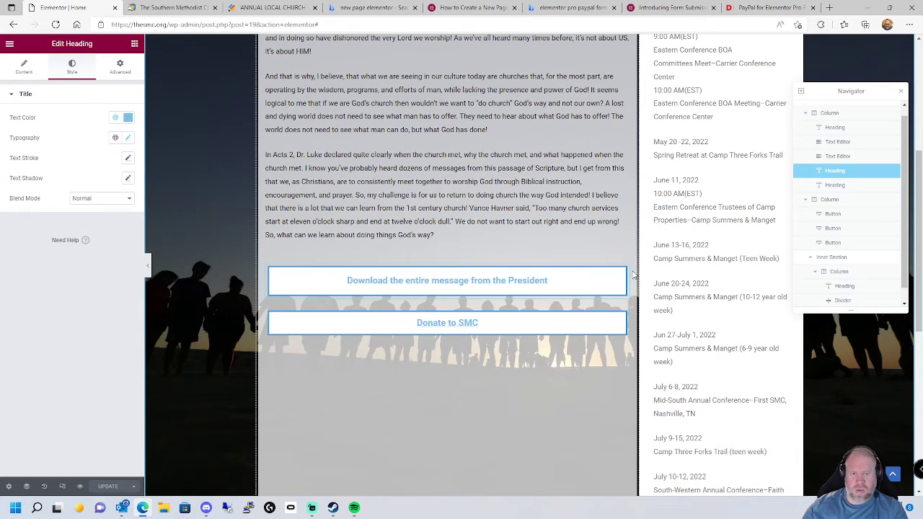
left_click(22, 69)
left_click(69, 154)
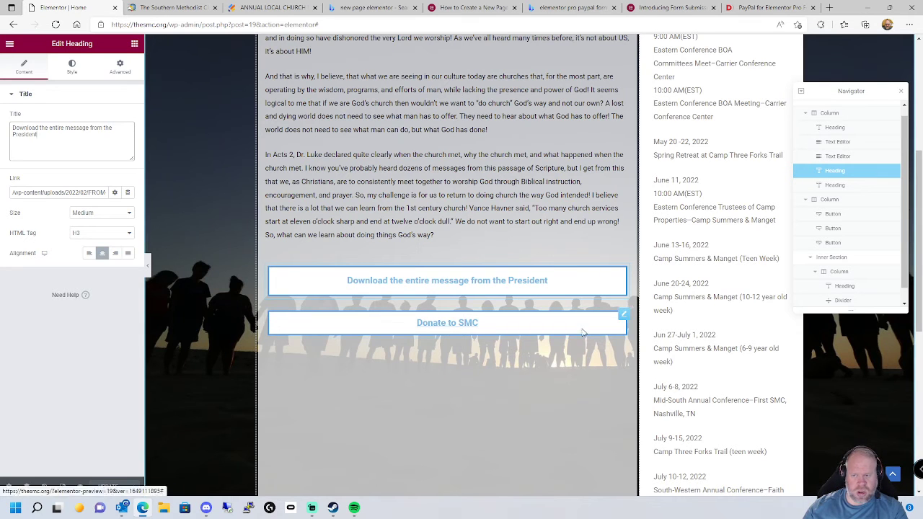
left_click(624, 315)
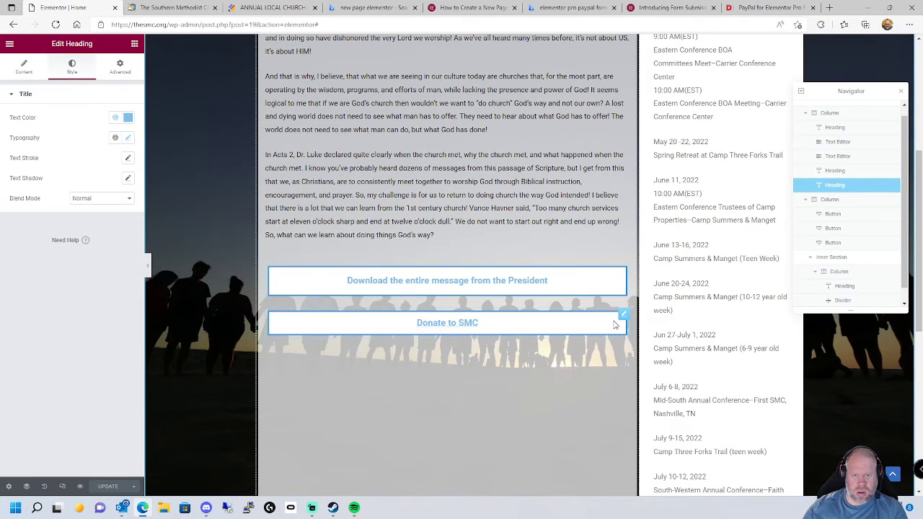
left_click(28, 71)
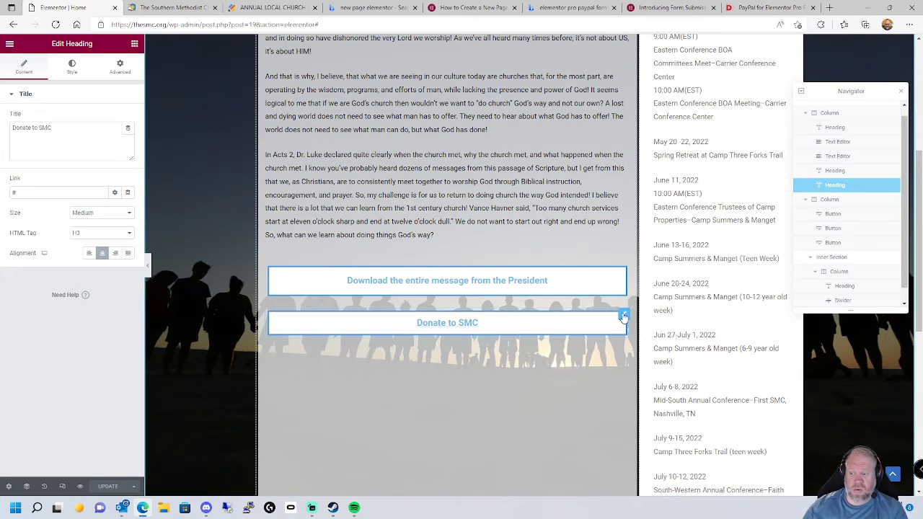
Step: Delete the "Donate to SMC" heading and update the Home page
right_click(583, 320)
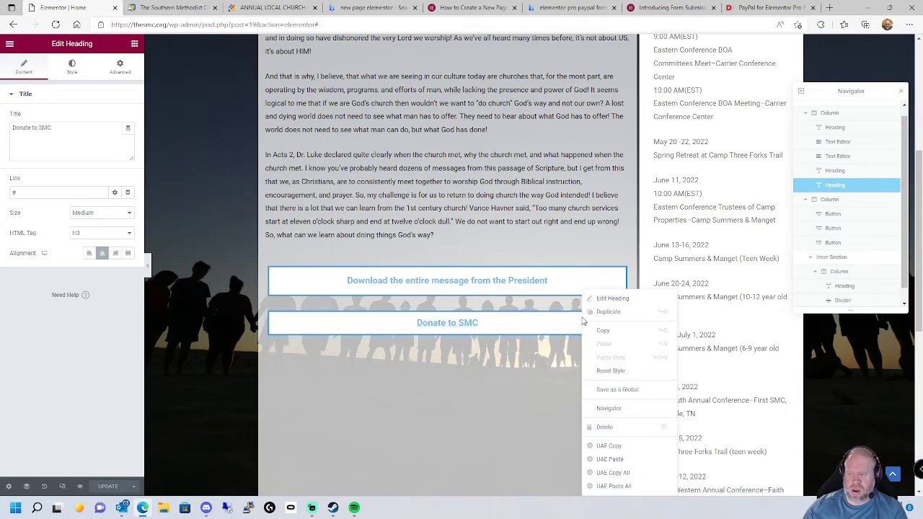
left_click(615, 429)
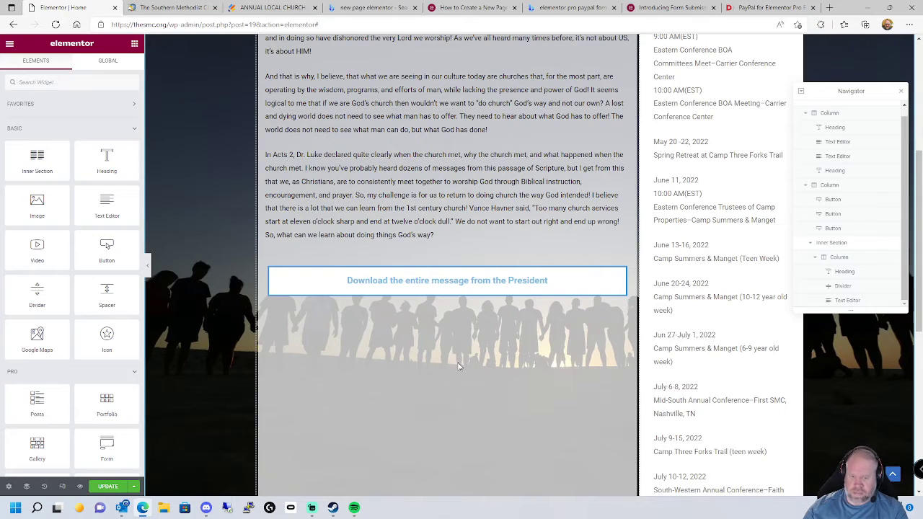
left_click(123, 488)
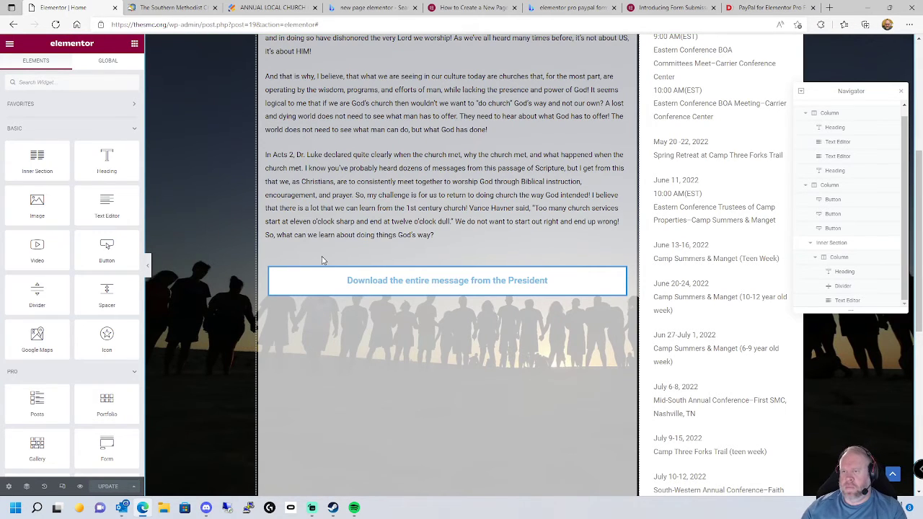
Step: Look over the whole Home page and open its general page settings
scroll(323, 260, "up", 5)
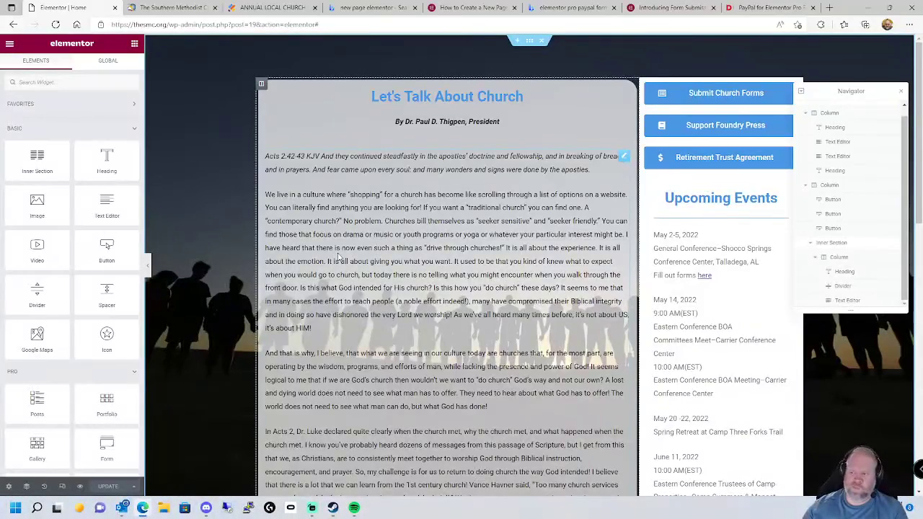
scroll(369, 258, "down", 10)
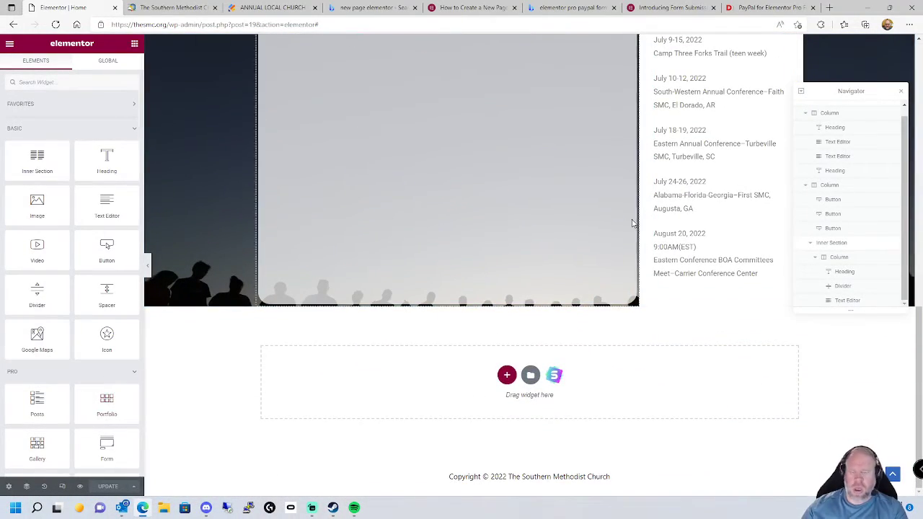
scroll(632, 220, "up", 8)
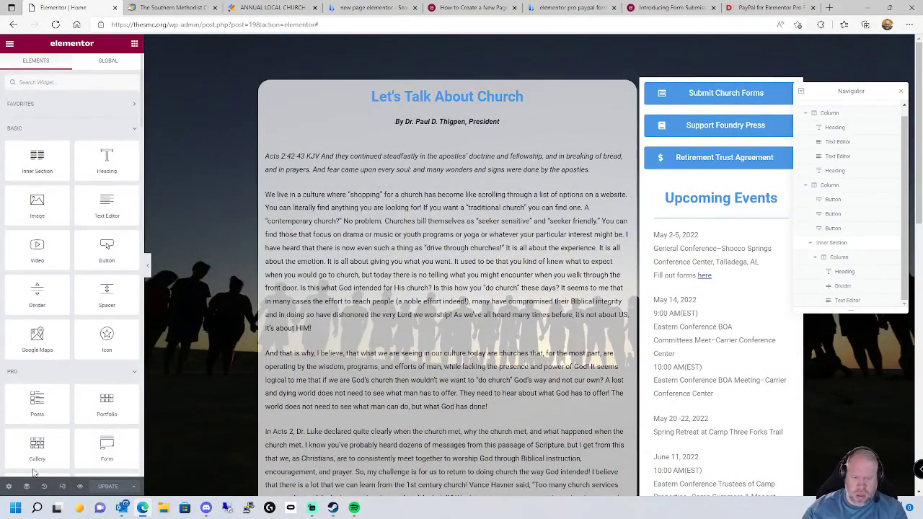
left_click(8, 487)
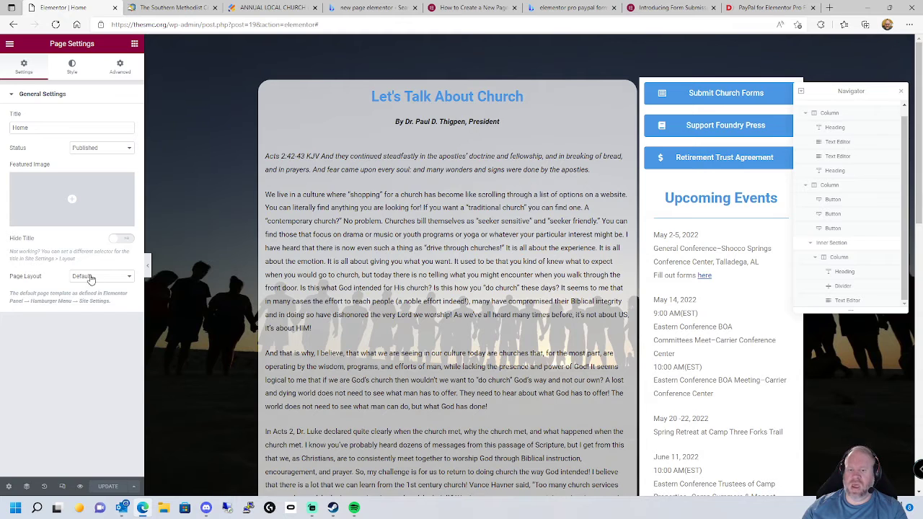
Step: Search the Finder for "afg" and open the AFG Conference page for editing
left_click(11, 46)
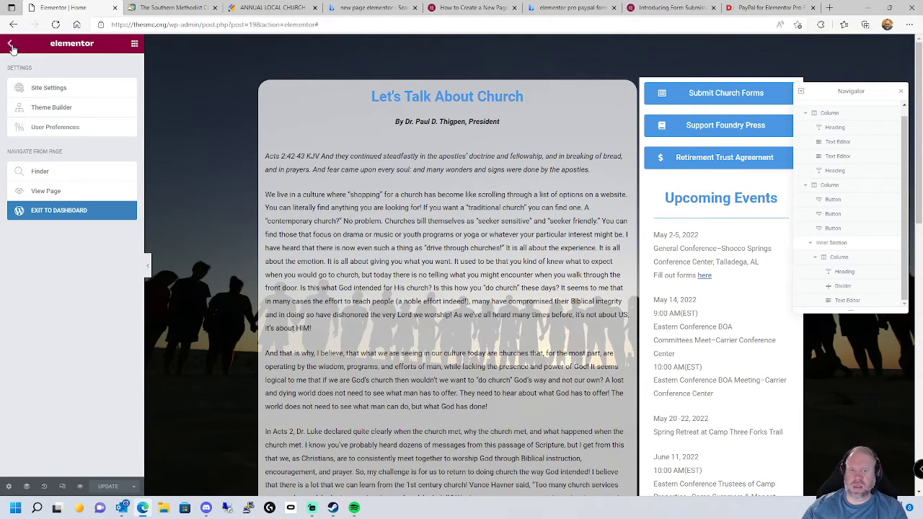
left_click(40, 172)
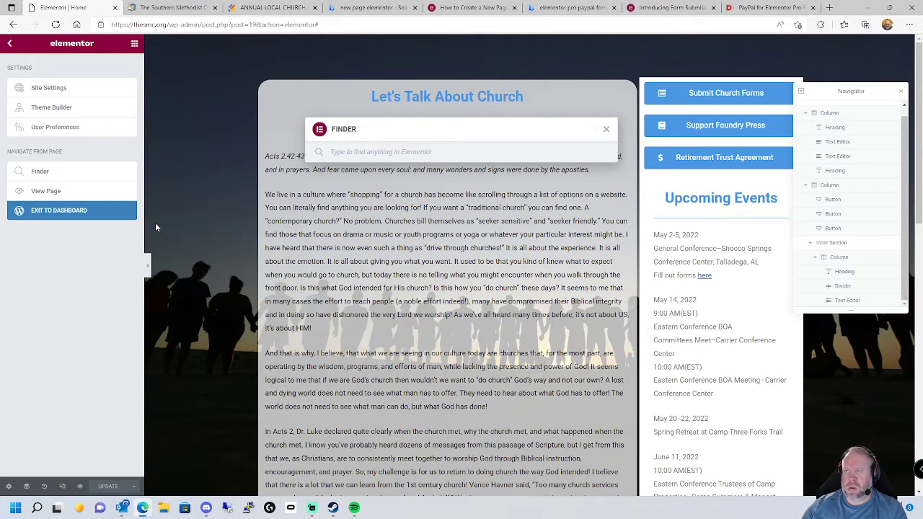
type("afg")
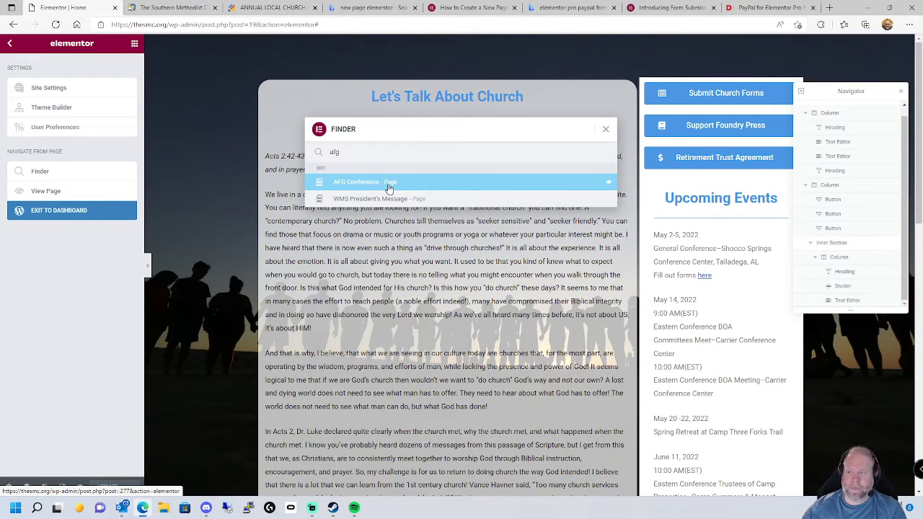
left_click(373, 188)
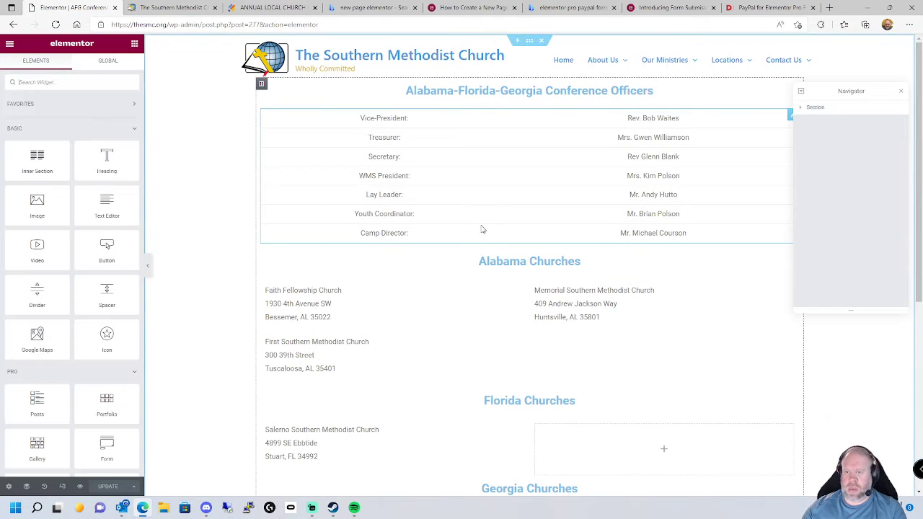
Step: Look over the AFG Conference page and expand its section and column in the Navigator
scroll(548, 205, "down", 5)
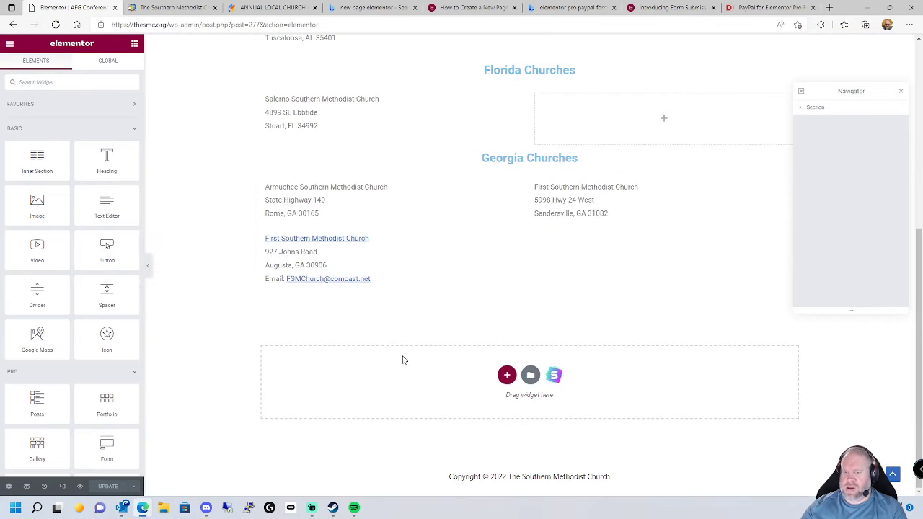
scroll(601, 267, "up", 5)
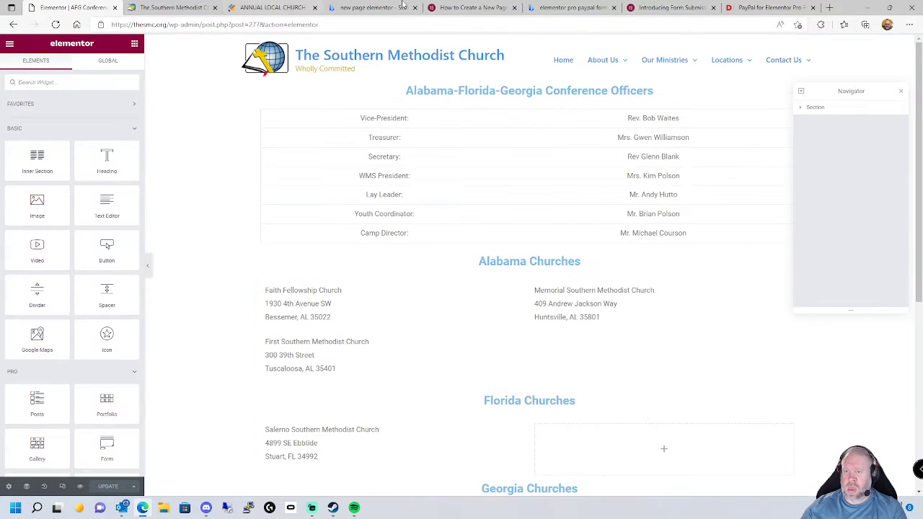
left_click(813, 109)
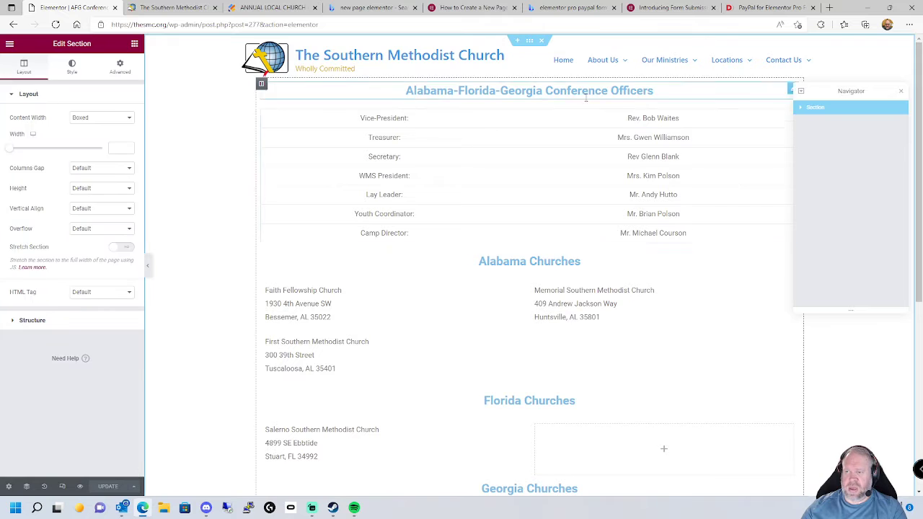
left_click(801, 108)
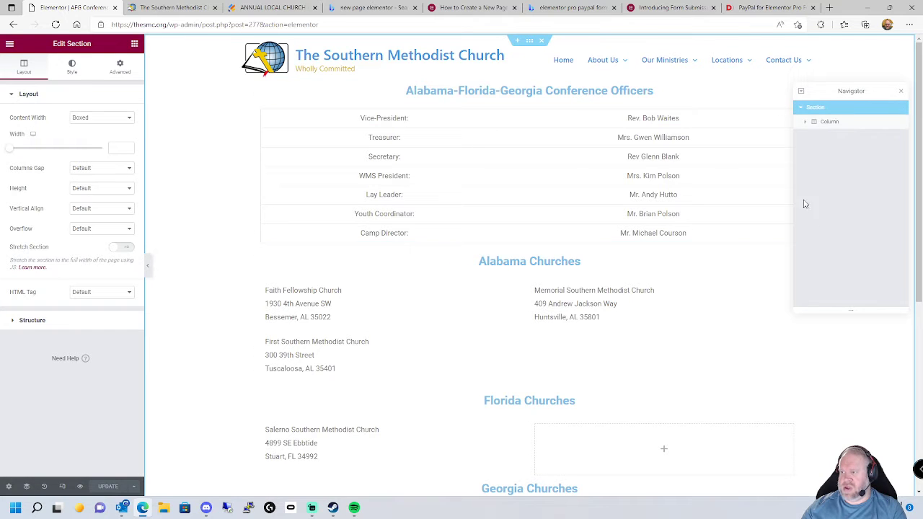
left_click(807, 124)
left_click(805, 124)
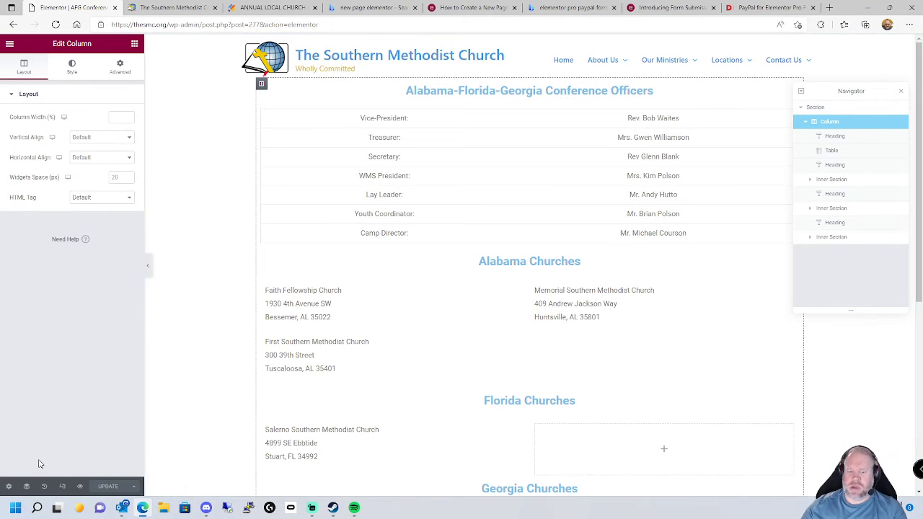
Step: Set the body style background type of the AFG Conference page to Classic
left_click(9, 487)
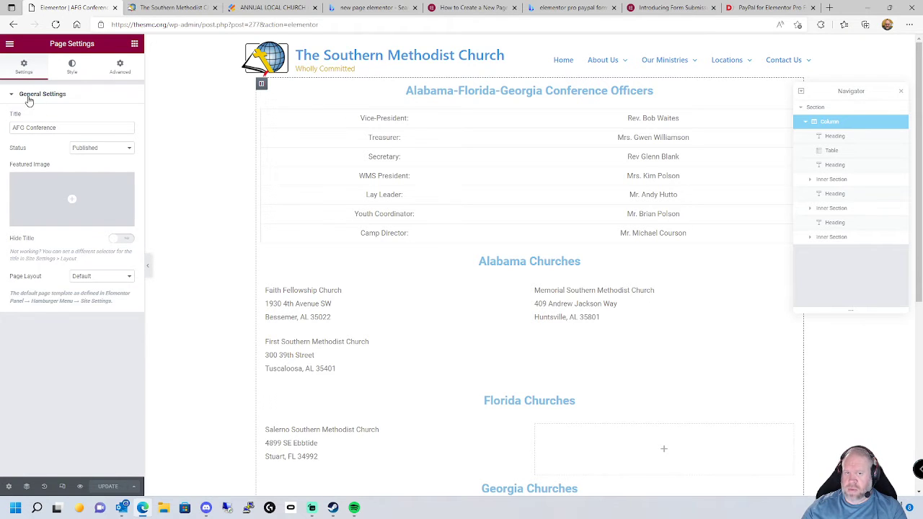
left_click(73, 68)
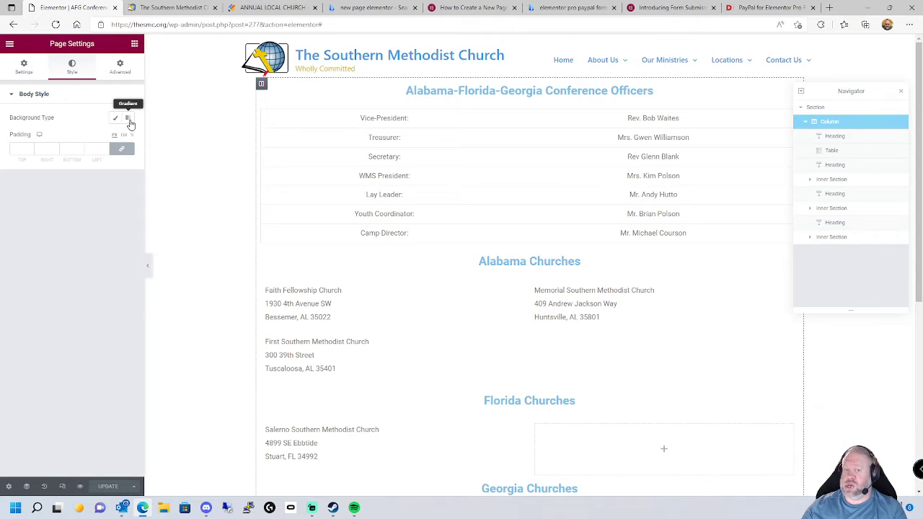
left_click(115, 117)
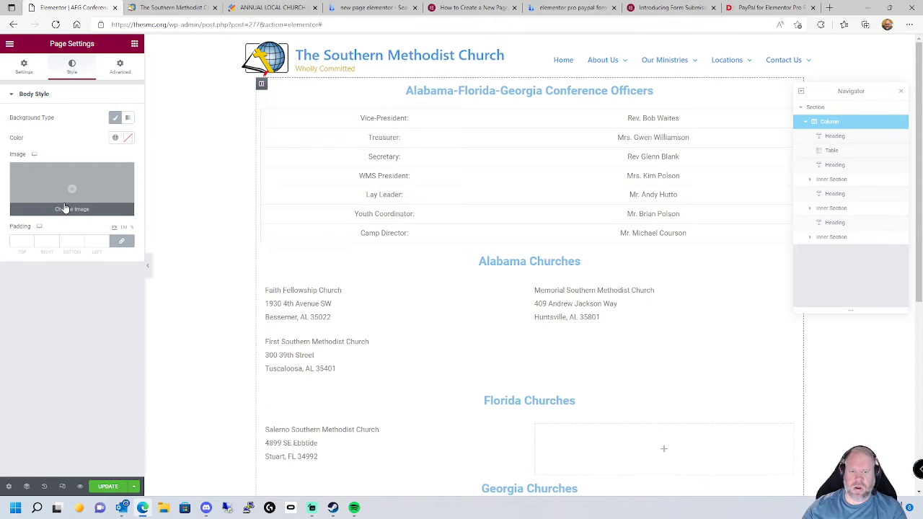
Step: Try a bright red body background color (#FF1111) on the AFG Conference page and replace it with dark grey #575757
left_click(128, 138)
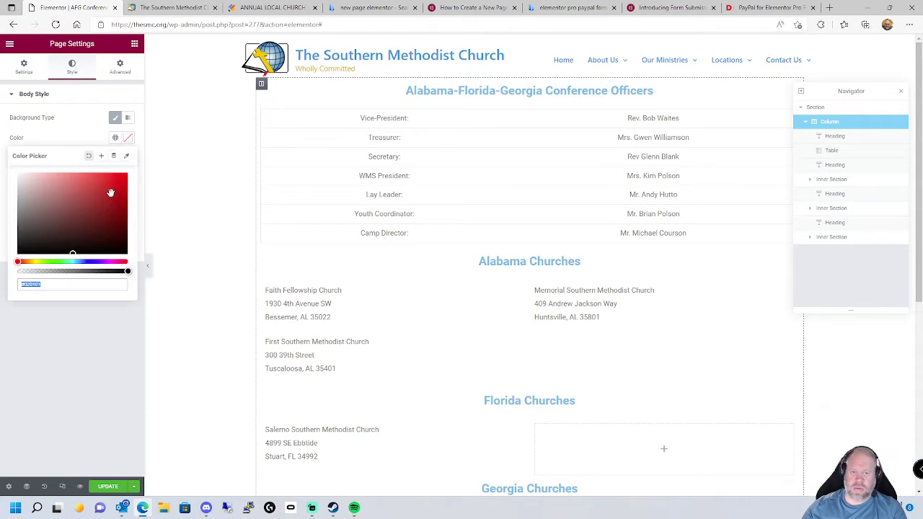
left_click_drag(86, 217, 121, 173)
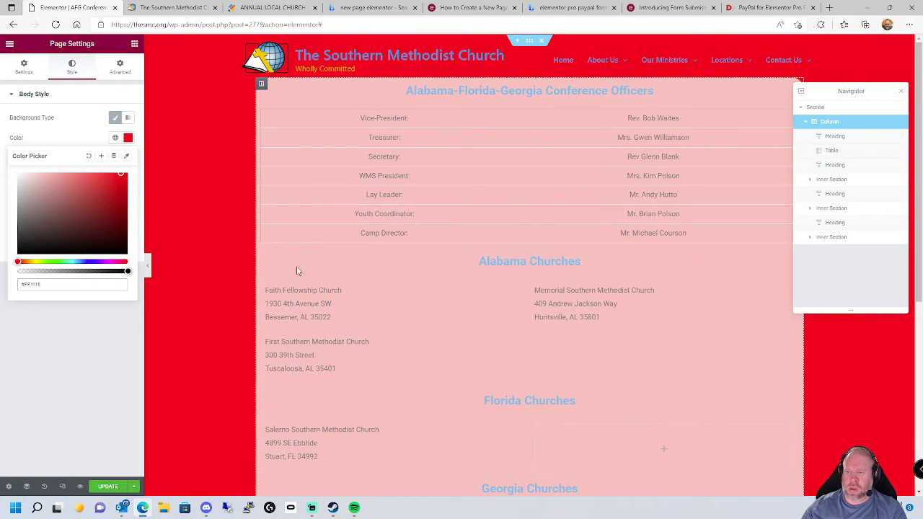
scroll(406, 320, "down", 5)
scroll(707, 472, "up", 5)
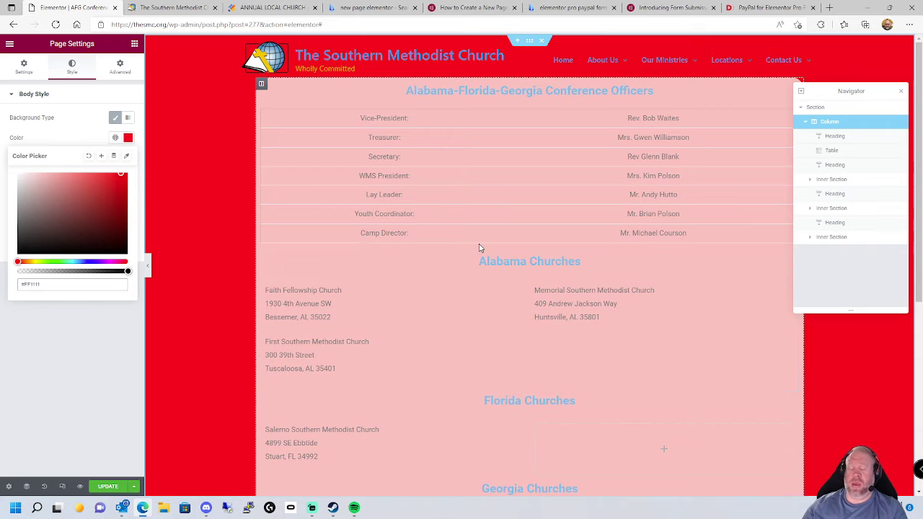
left_click_drag(118, 176, 9, 229)
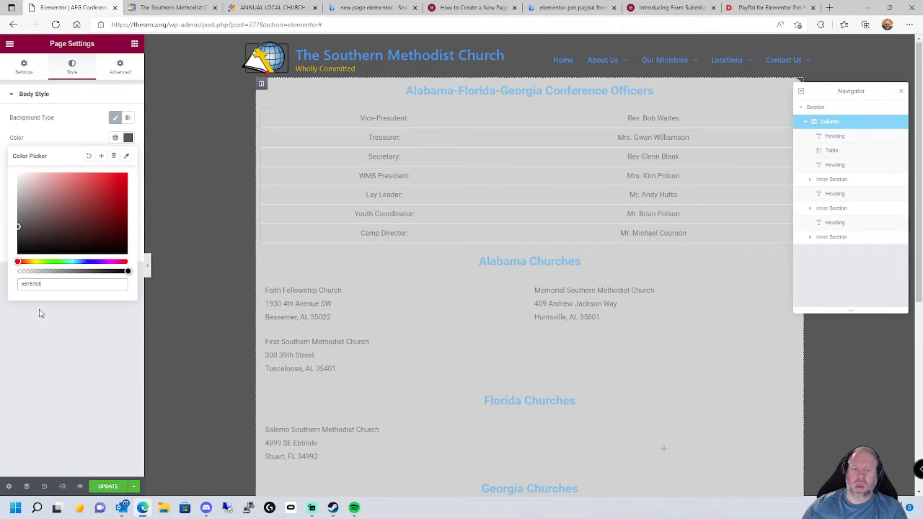
Step: Update the AFG Conference page and open its preview
left_click(108, 487)
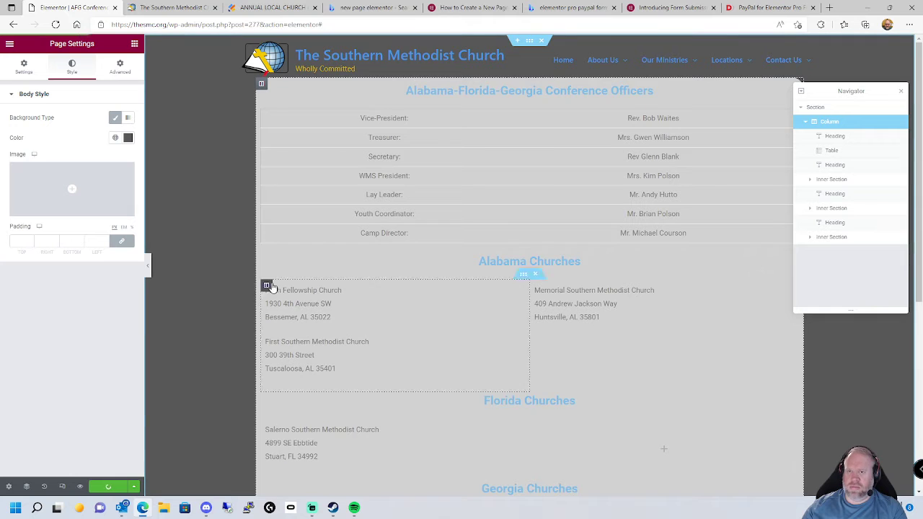
left_click(80, 487)
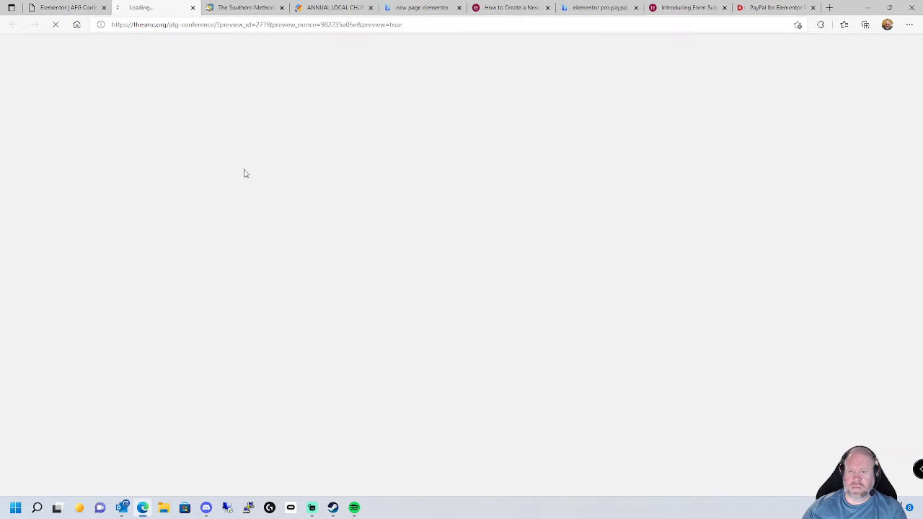
Step: Look over the previewed AFG Conference page from header to church listings against its new body background
scroll(657, 259, "down", 3)
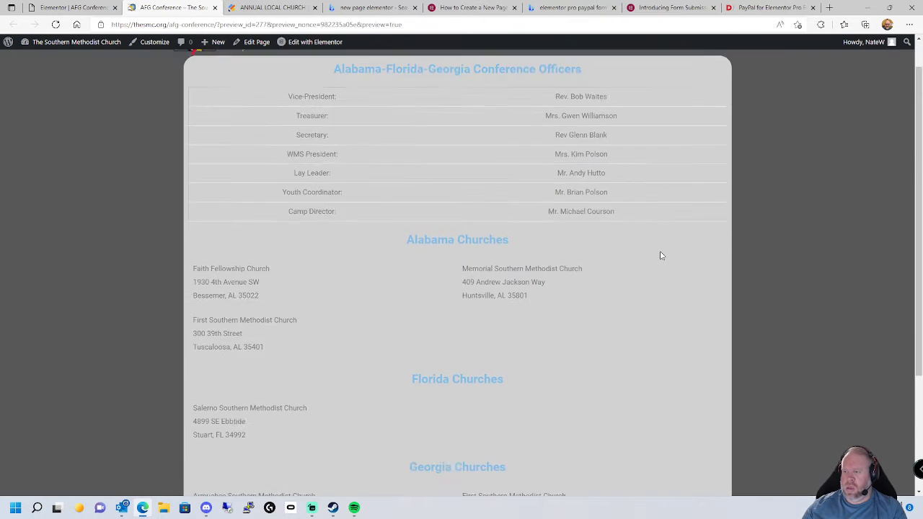
scroll(635, 257, "up", 3)
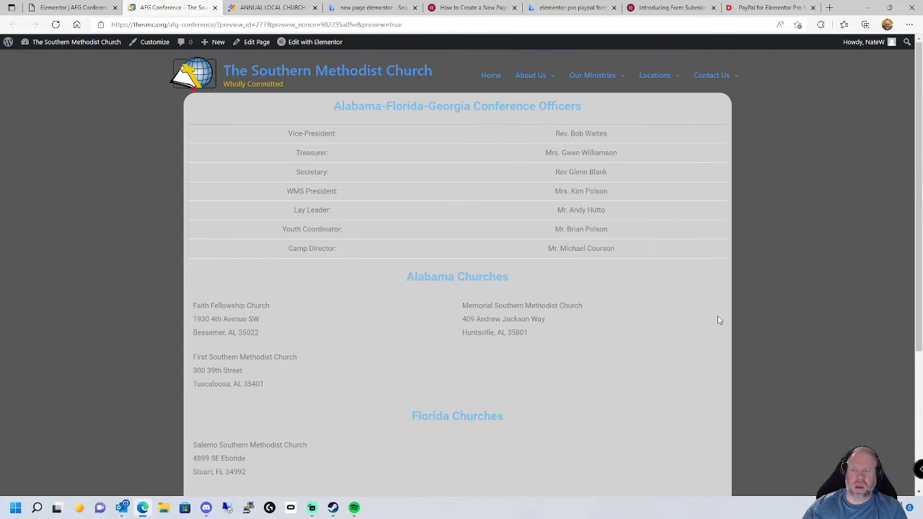
scroll(793, 342, "down", 3)
scroll(180, 209, "up", 5)
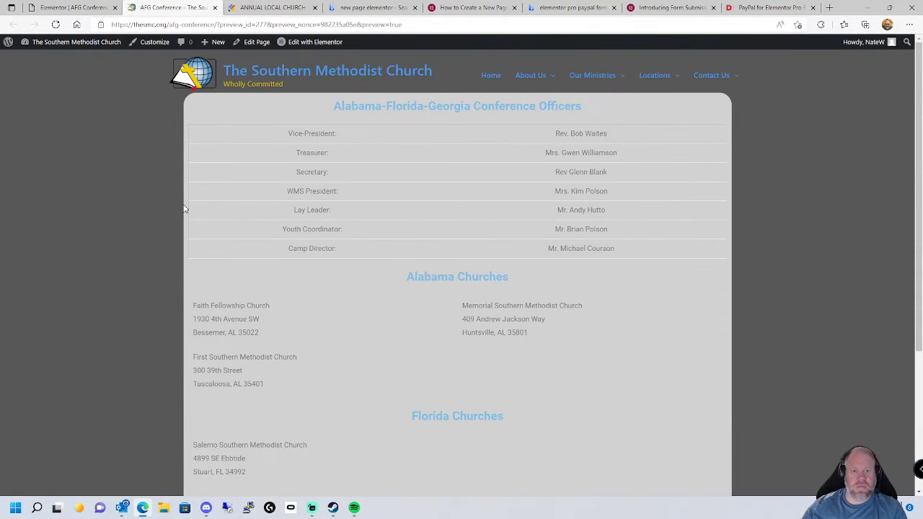
Step: Change the page's body background type to Gradient and set its second color to dark grey #2B2B2B
left_click(72, 7)
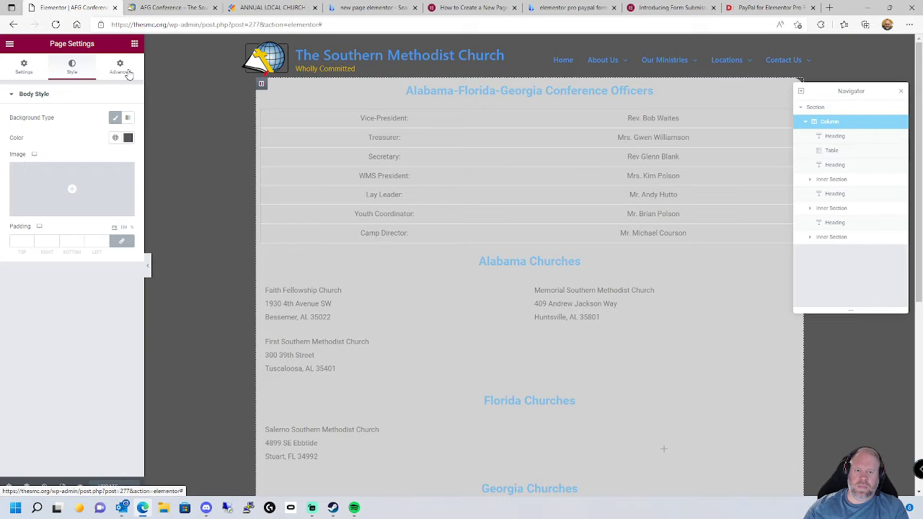
left_click(128, 118)
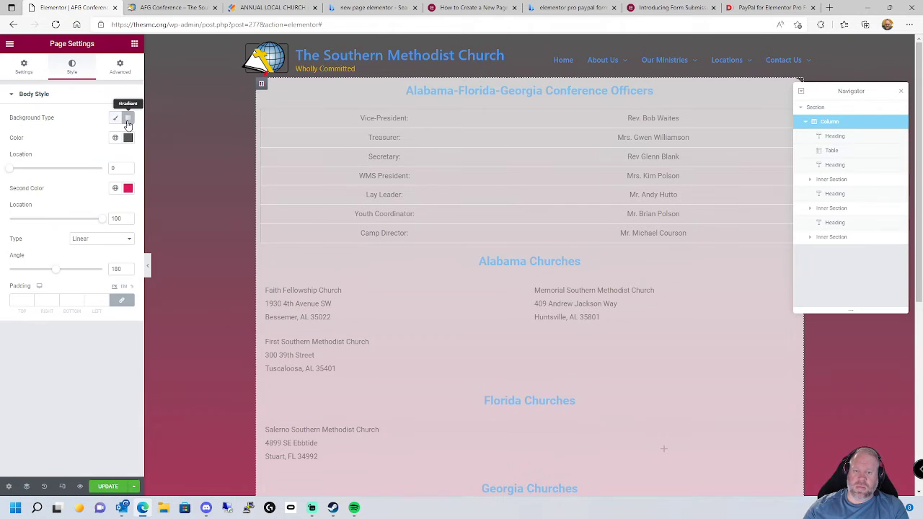
left_click(128, 188)
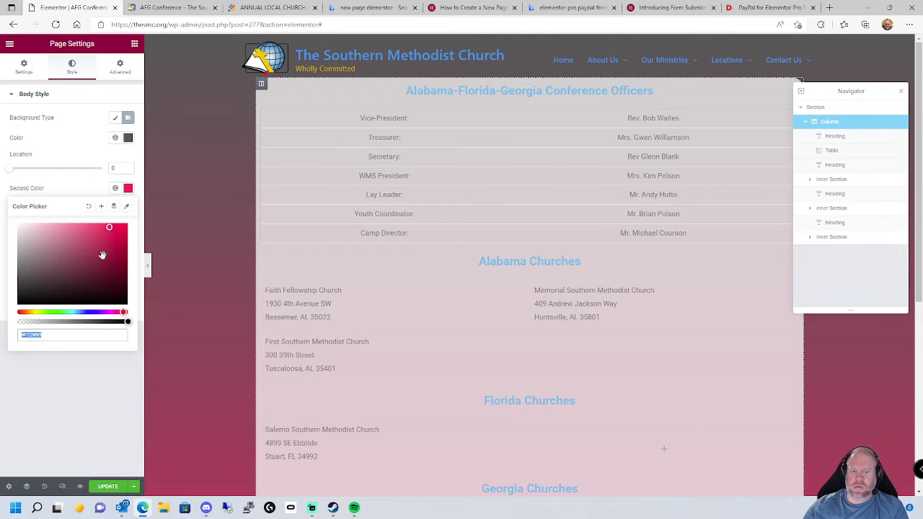
mouse_move(102, 255)
left_mouse_down()
mouse_move(50, 268)
mouse_move(6, 237)
mouse_move(18, 291)
left_mouse_up()
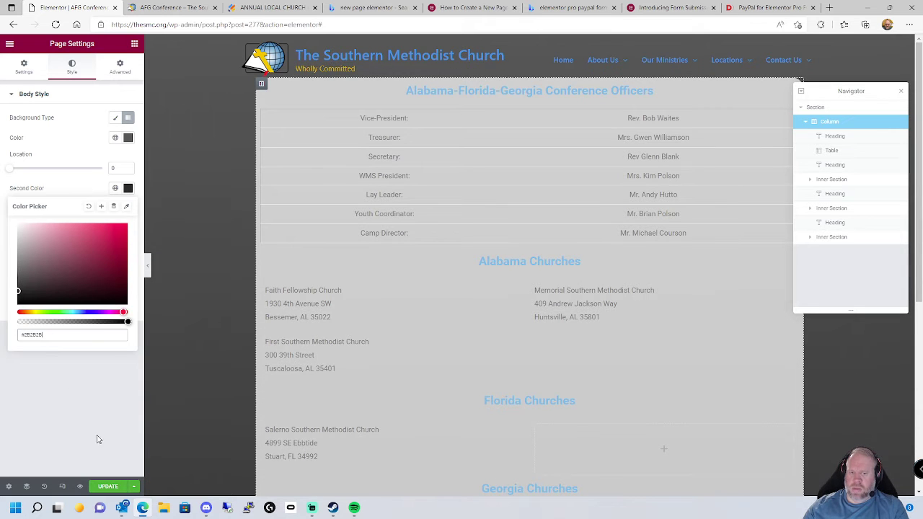
Step: Preview the AFG Conference page and look over its gradient body background
left_click(80, 486)
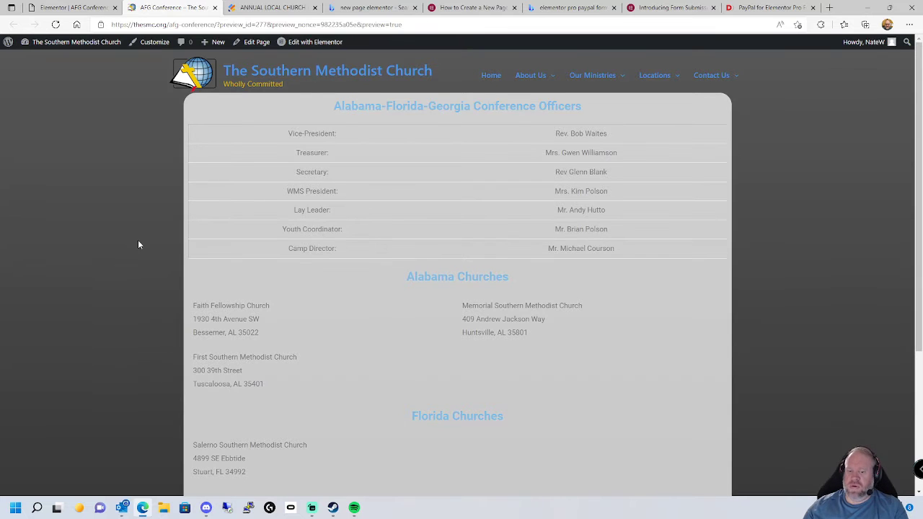
scroll(144, 249, "down", 3)
scroll(157, 250, "up", 3)
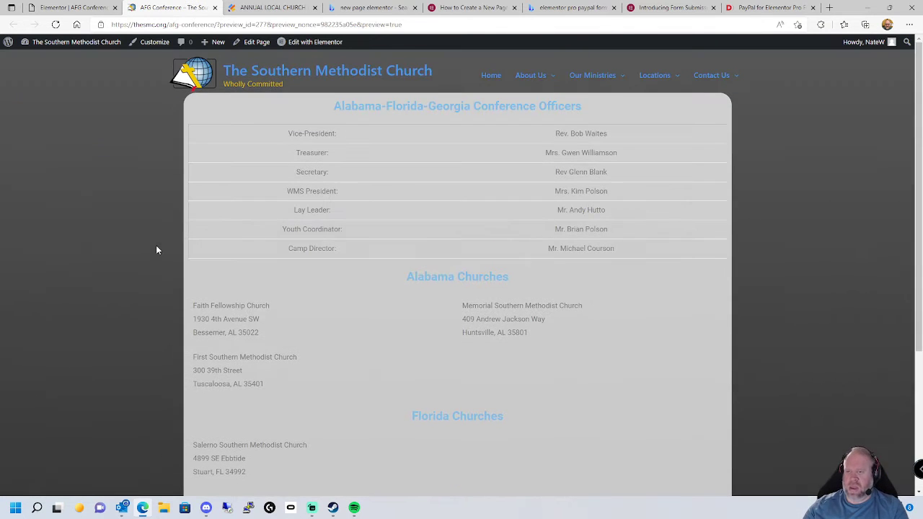
Step: Try a body background gradient angle of 90 and revert the page history to the Second Color edit
left_click(63, 6)
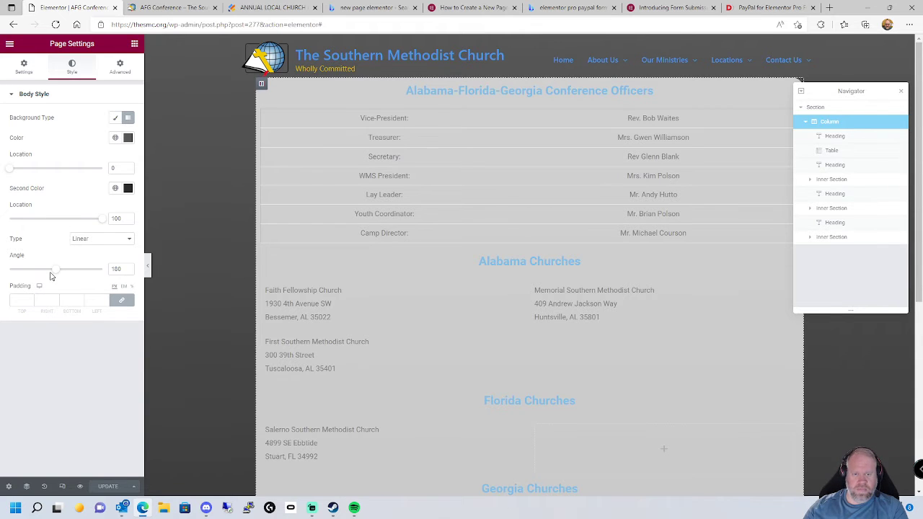
left_click(90, 243)
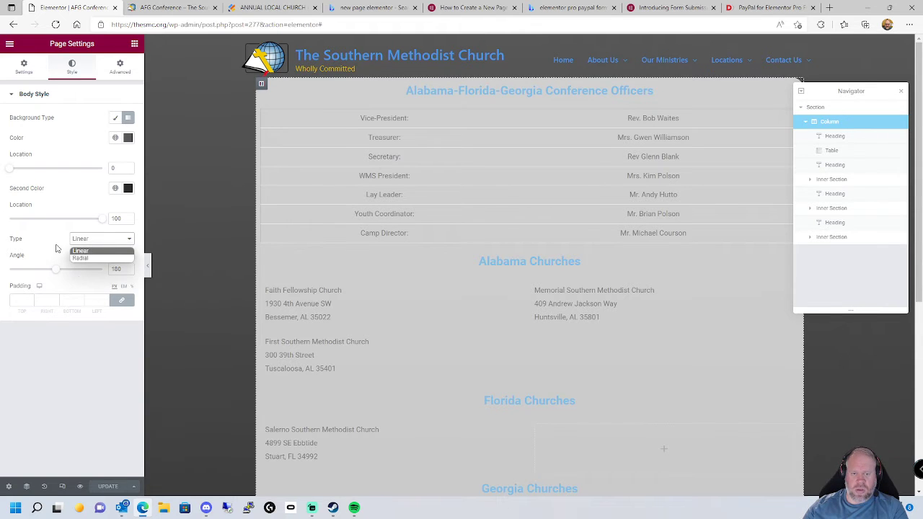
left_click_drag(57, 270, 31, 274)
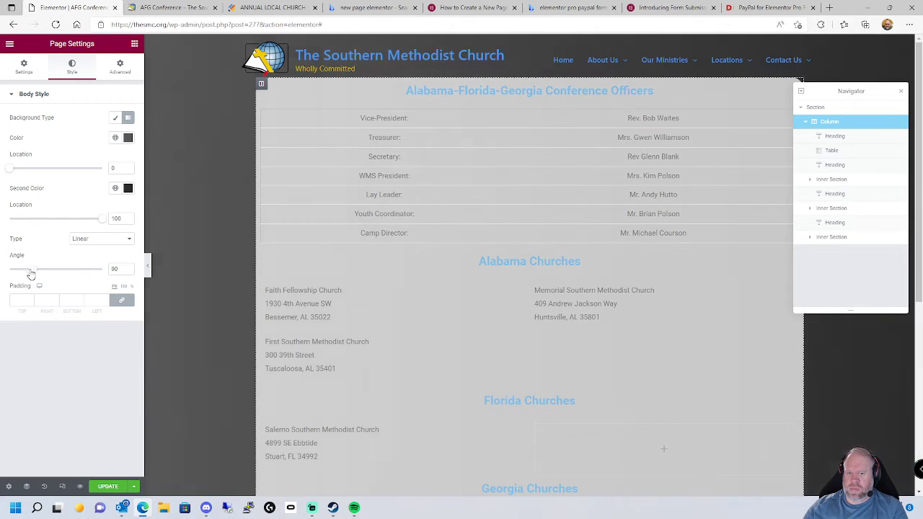
left_click(44, 486)
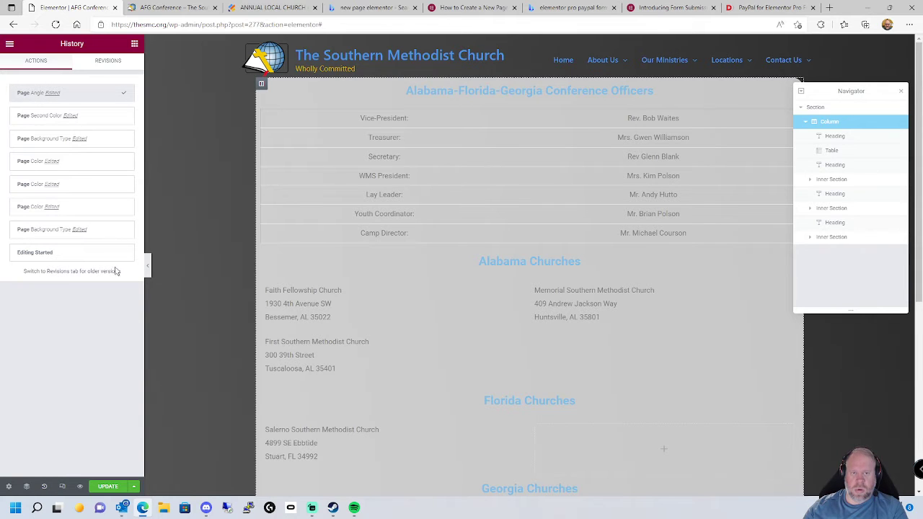
left_click(47, 117)
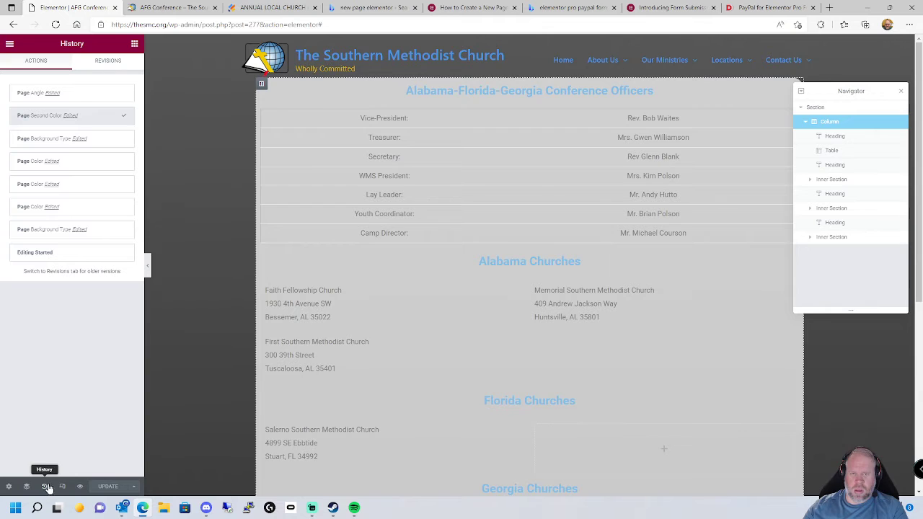
Step: Give the main section the sunset image mountains-birds-silhouette-100367.jpg from the media library as its background
left_click(10, 45)
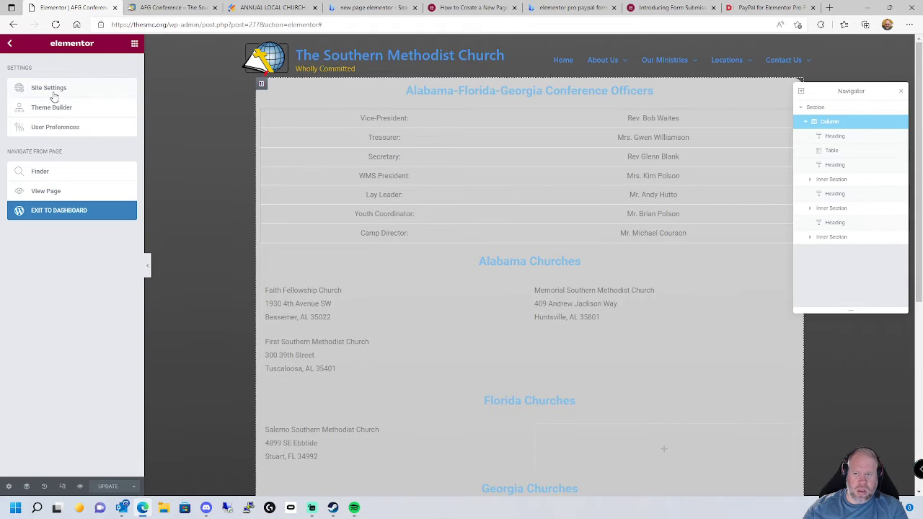
left_click(530, 40)
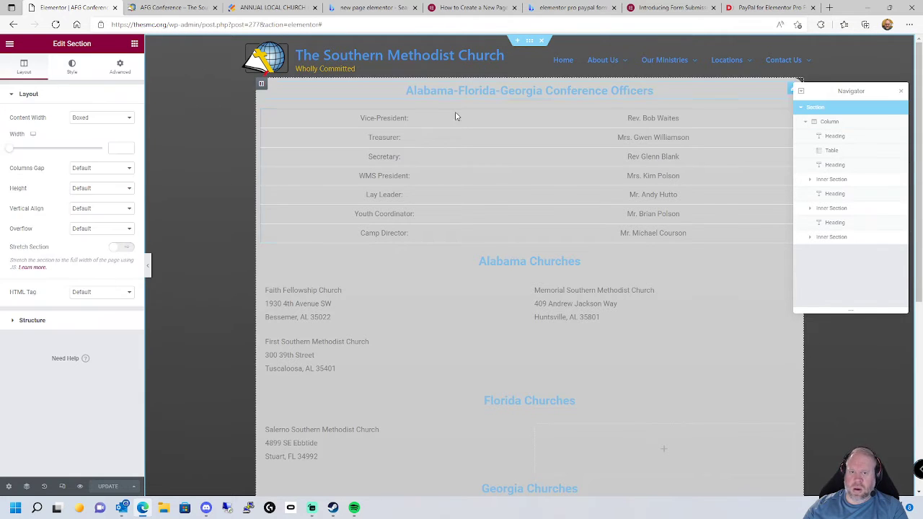
left_click(71, 66)
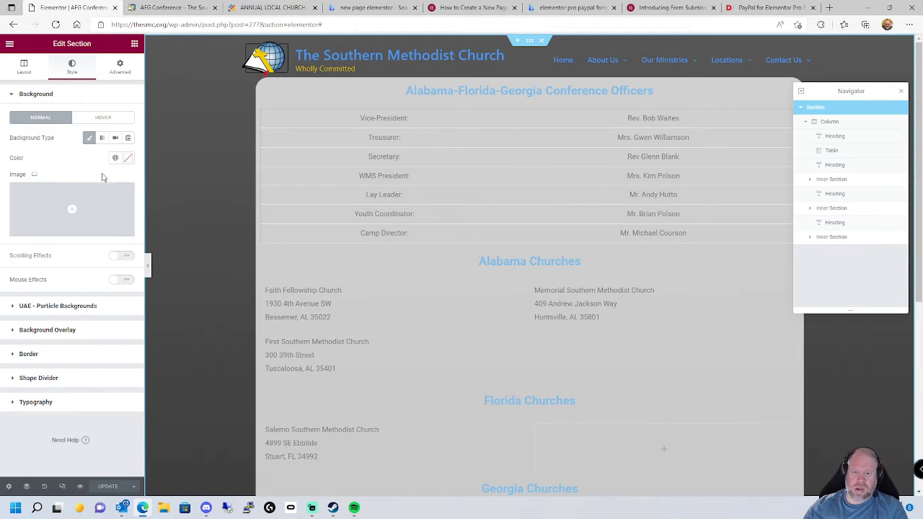
mouse_move(48, 203)
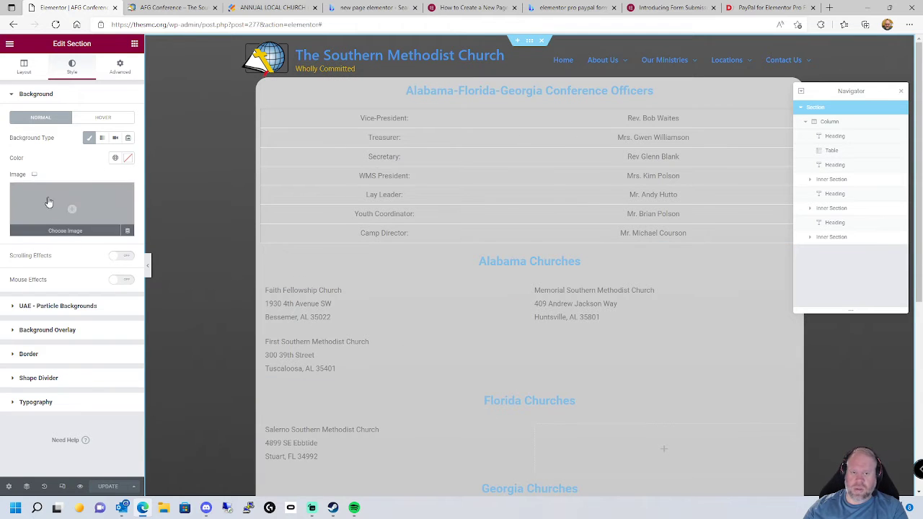
left_click(73, 233)
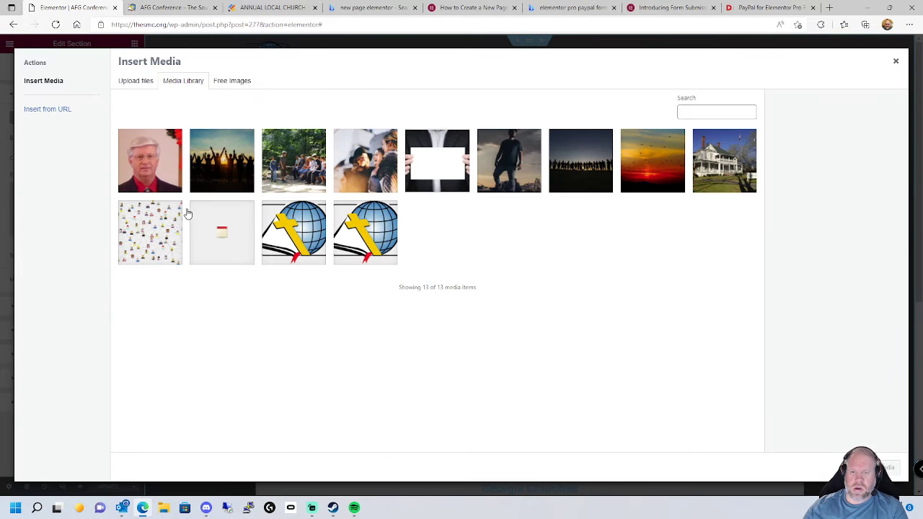
left_click(662, 177)
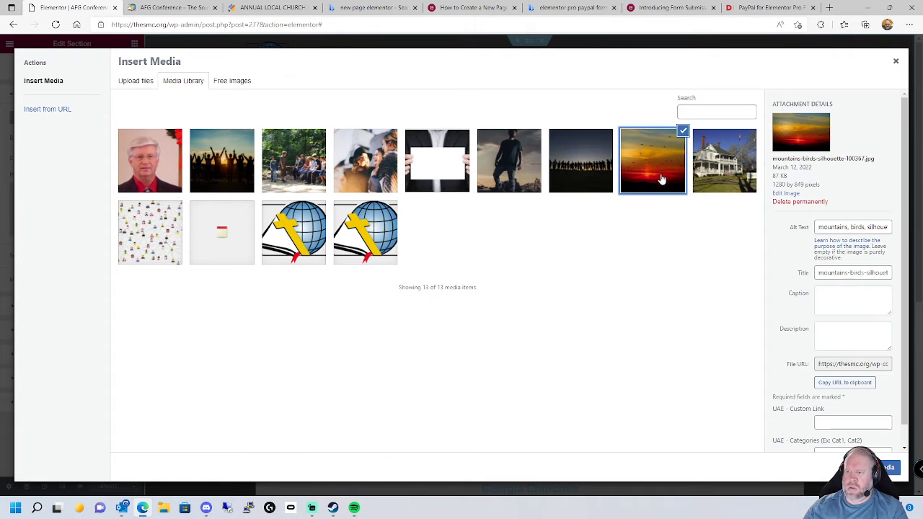
left_click(888, 467)
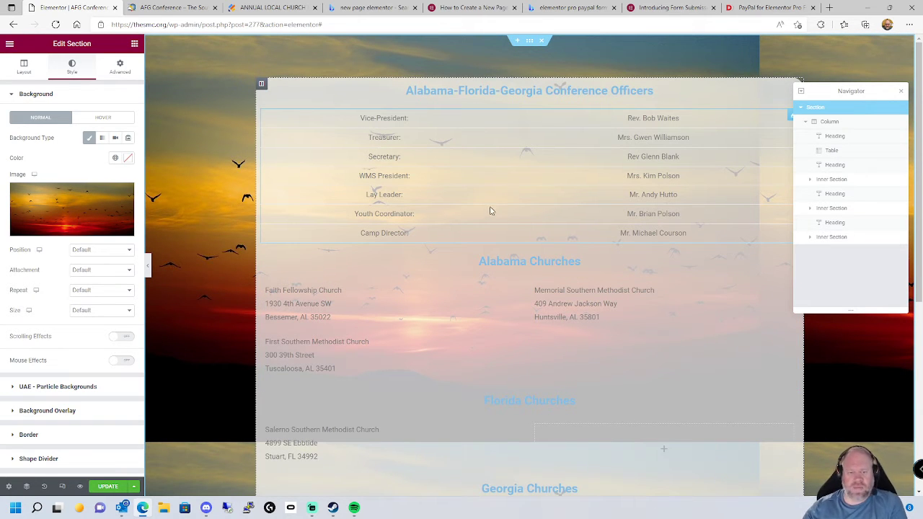
Step: Try Center Center for the section background image's position and settle on Top Center
left_click(112, 252)
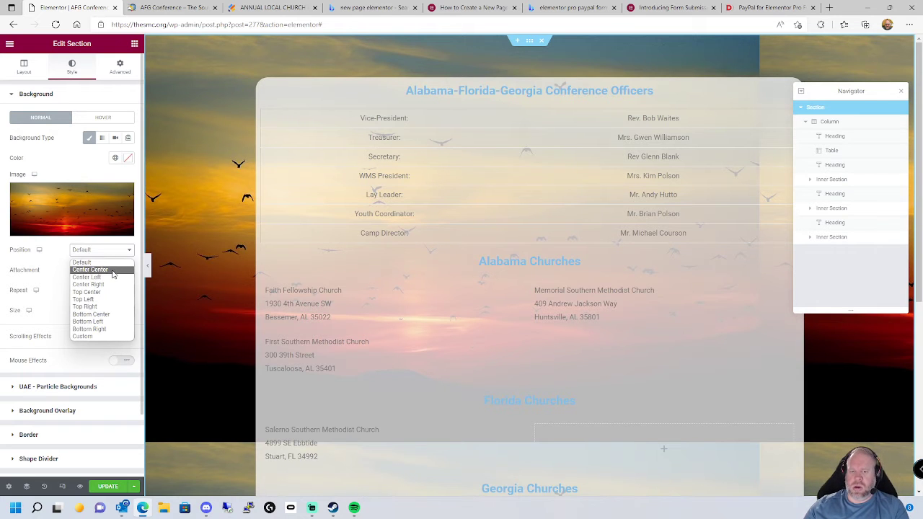
left_click(112, 270)
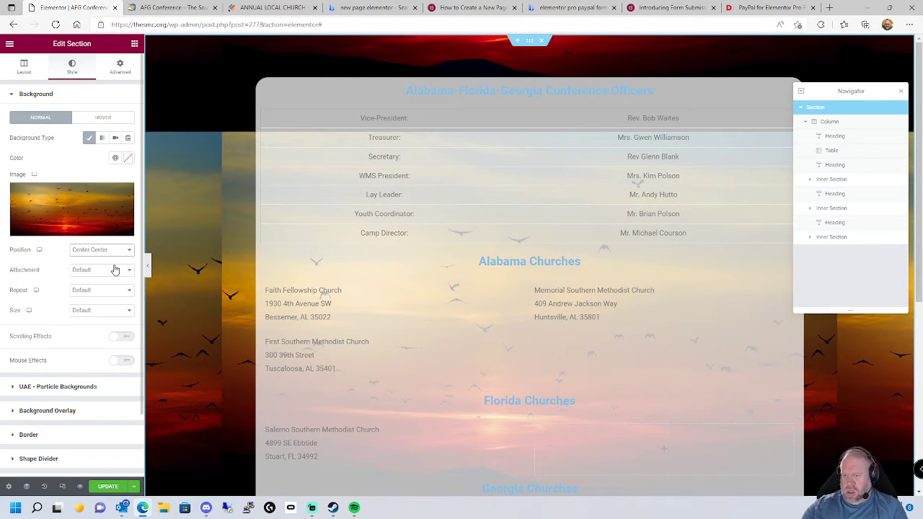
left_click(119, 252)
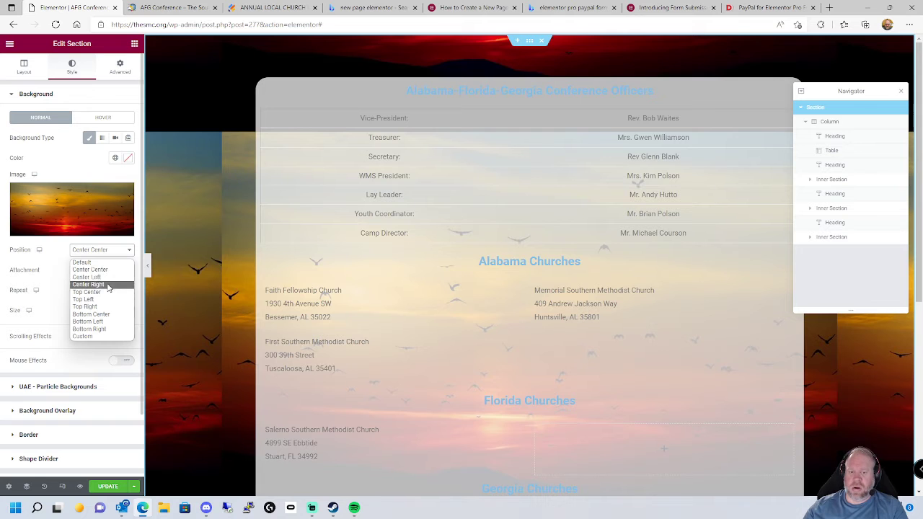
left_click(106, 293)
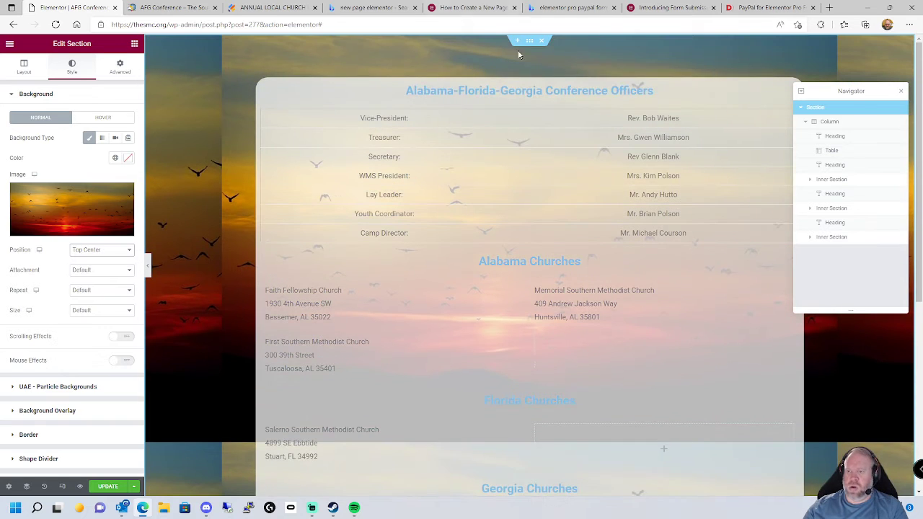
Step: Set the section background image's repeat to No-repeat, comparing it with Repeat-y
left_click(88, 294)
left_click(95, 309)
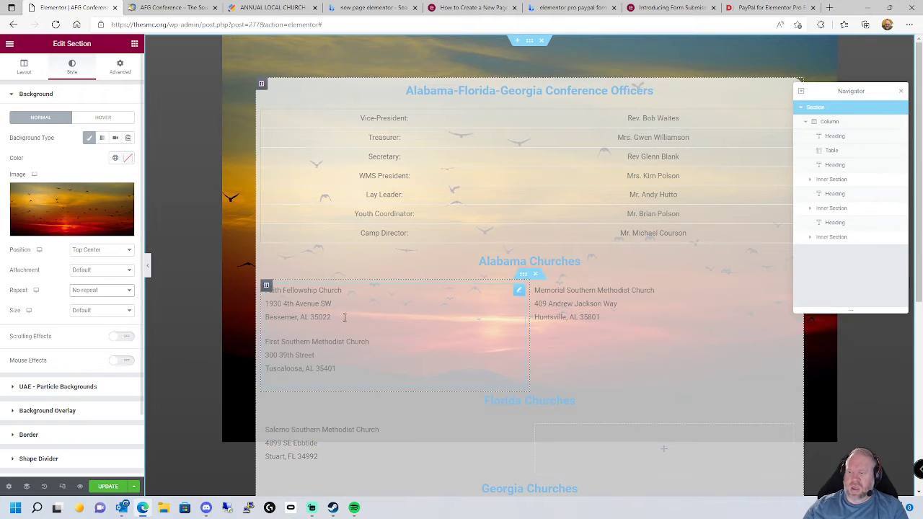
left_click(101, 292)
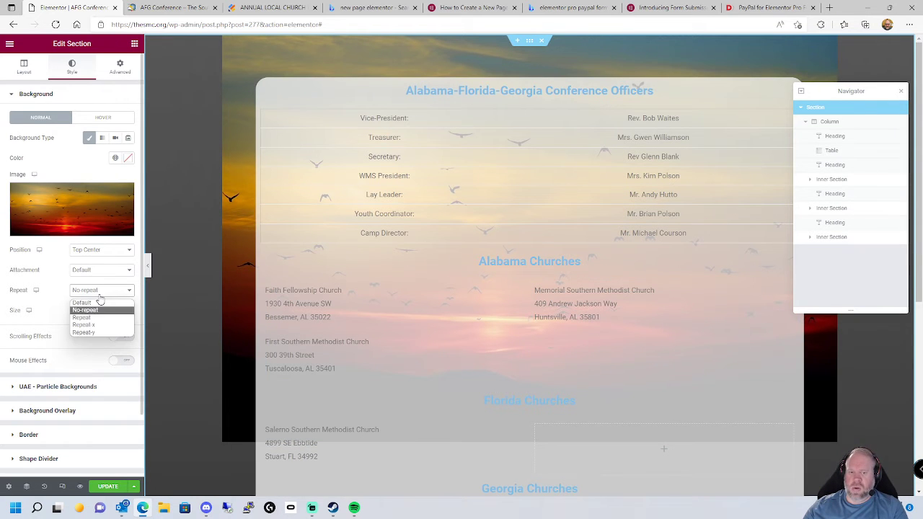
left_click(86, 333)
scroll(370, 414, "down", 4)
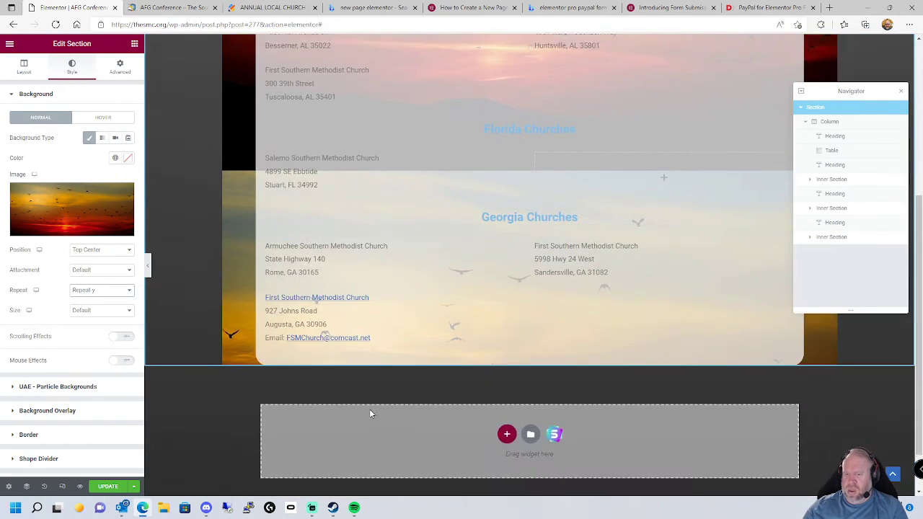
scroll(370, 414, "up", 4)
left_click(99, 292)
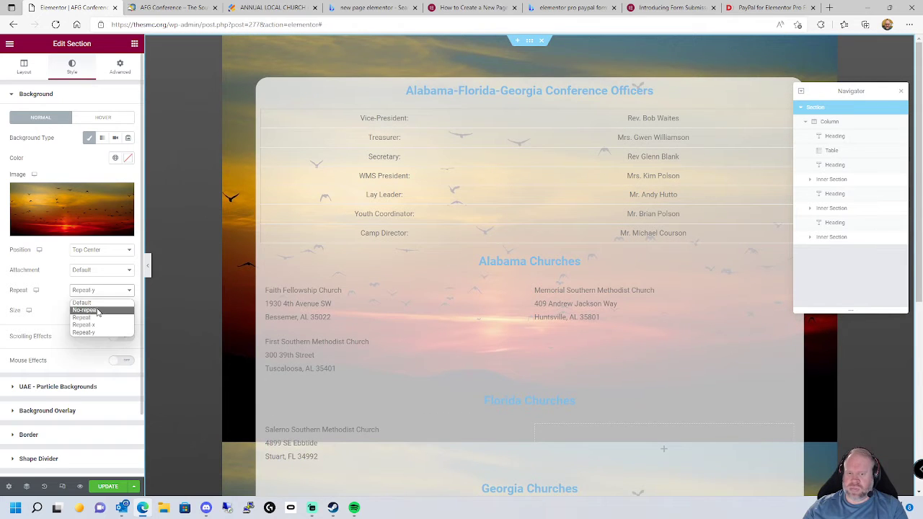
left_click(98, 311)
Step: Try the Scroll and Fixed attachments for the section background image and restore the attachment to Default
left_click(90, 274)
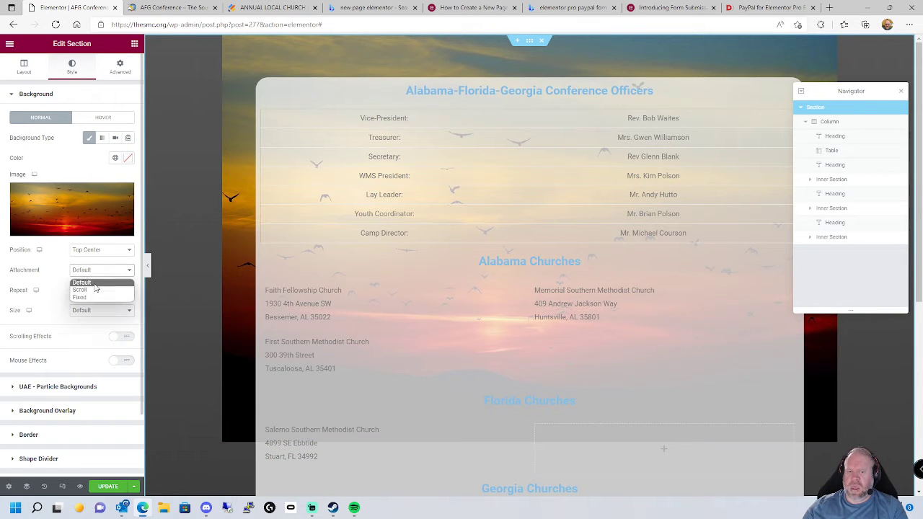
left_click(95, 289)
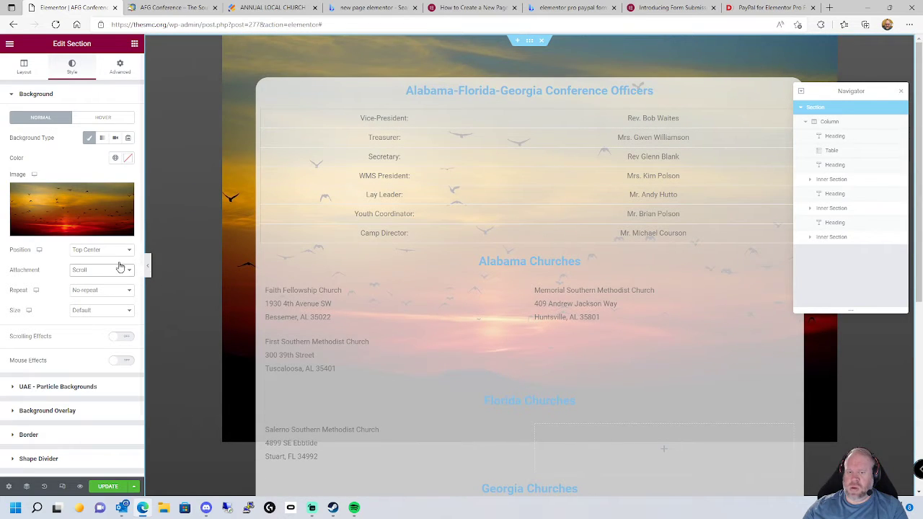
left_click(120, 268)
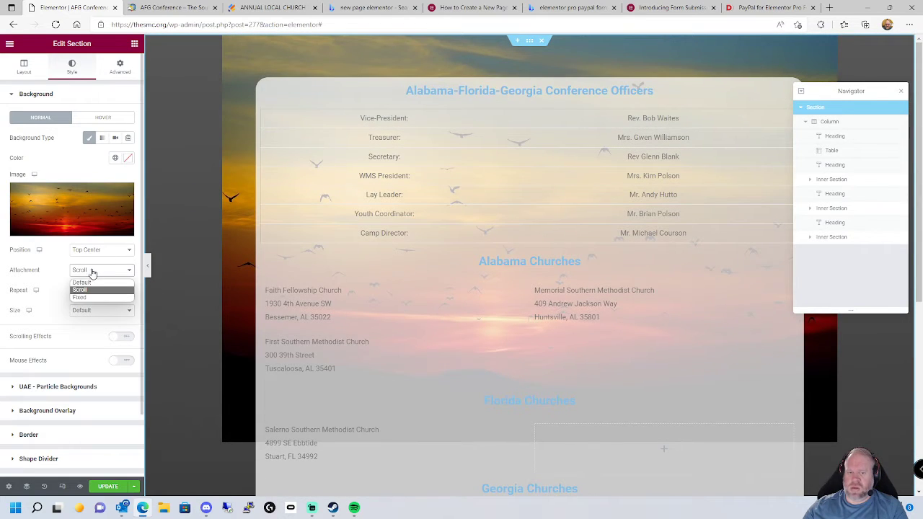
left_click(97, 300)
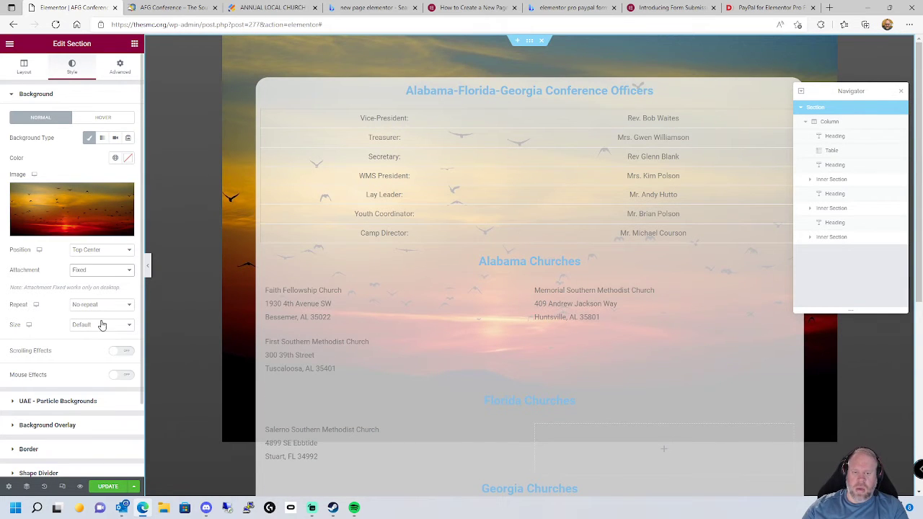
left_click(99, 273)
left_click(96, 282)
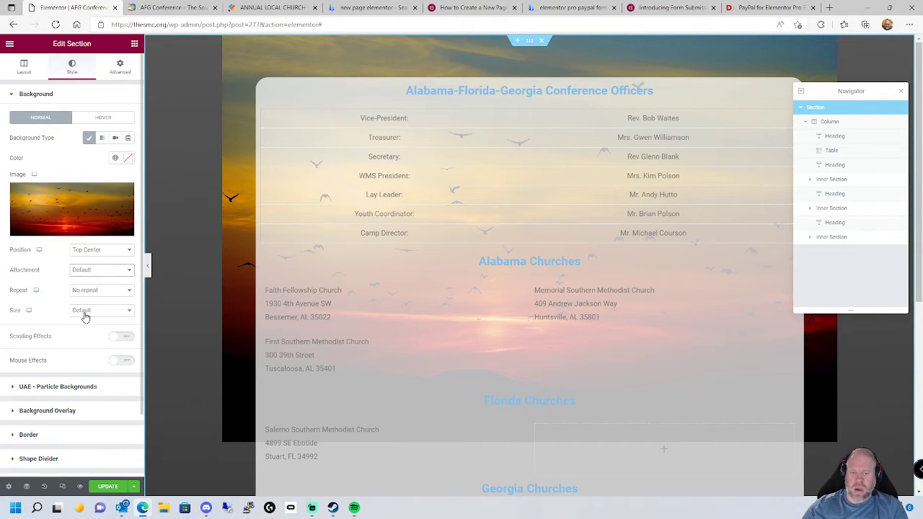
Step: Set the section background image's size to Cover and check the coverage down the whole page
left_click(85, 312)
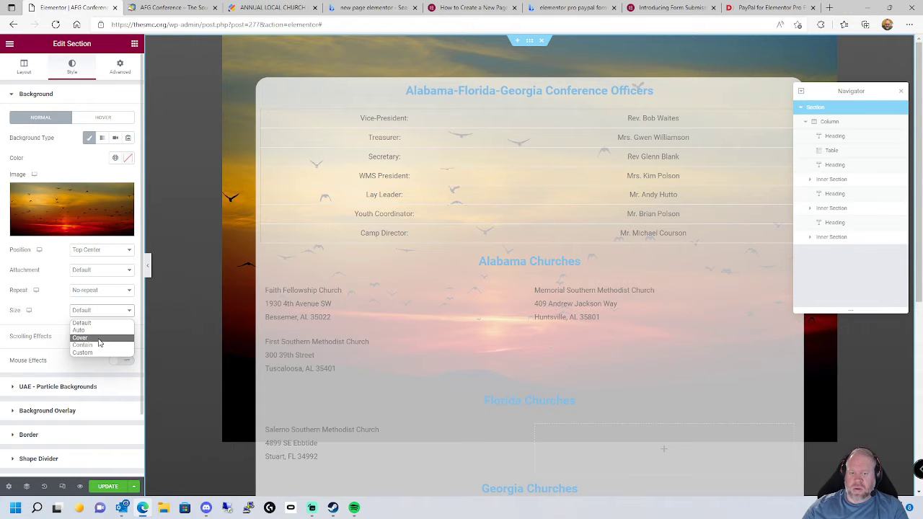
left_click(99, 336)
scroll(599, 347, "down", 2)
scroll(599, 347, "down", 1)
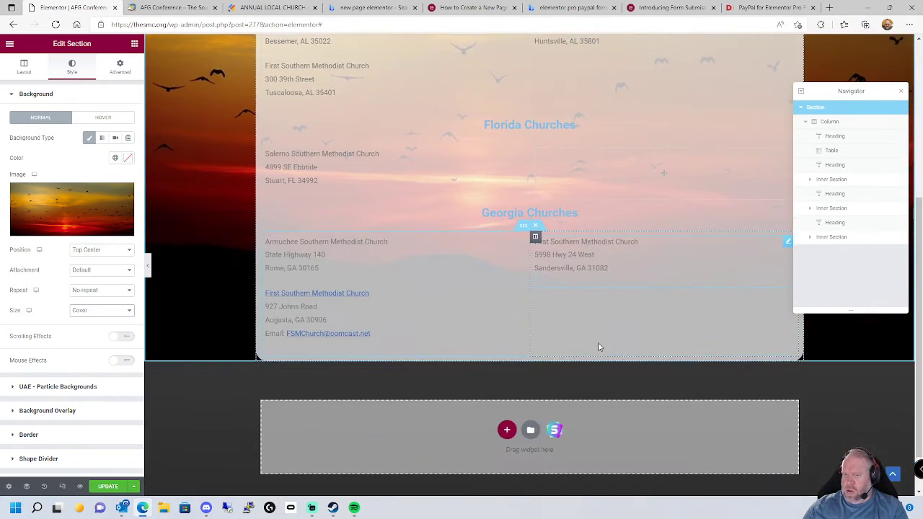
scroll(602, 347, "up", 3)
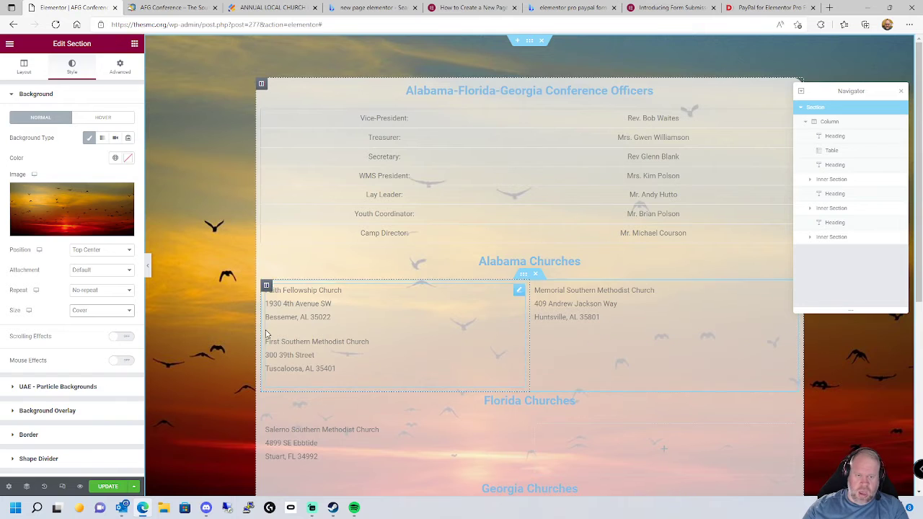
Step: Try scrolling effects on the section background with an upward vertical scroll at speed 4
left_click(120, 339)
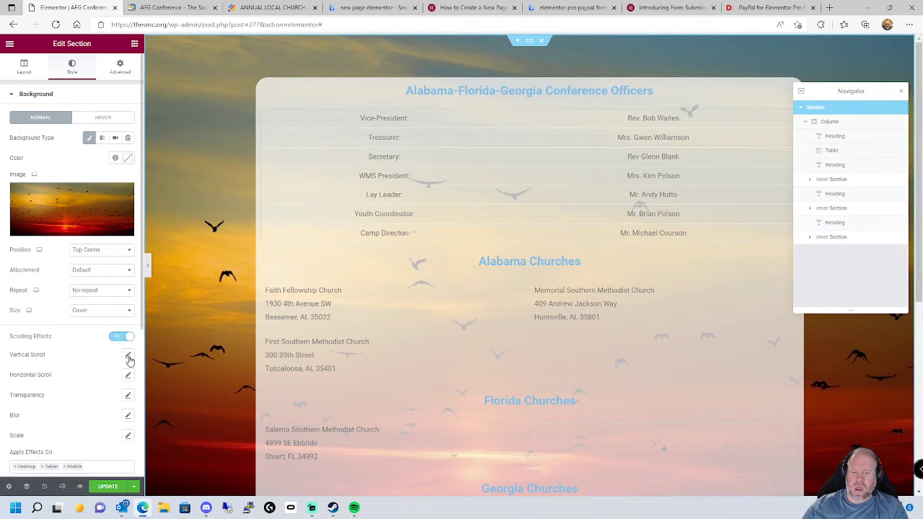
left_click(128, 355)
scroll(222, 310, "down", 3)
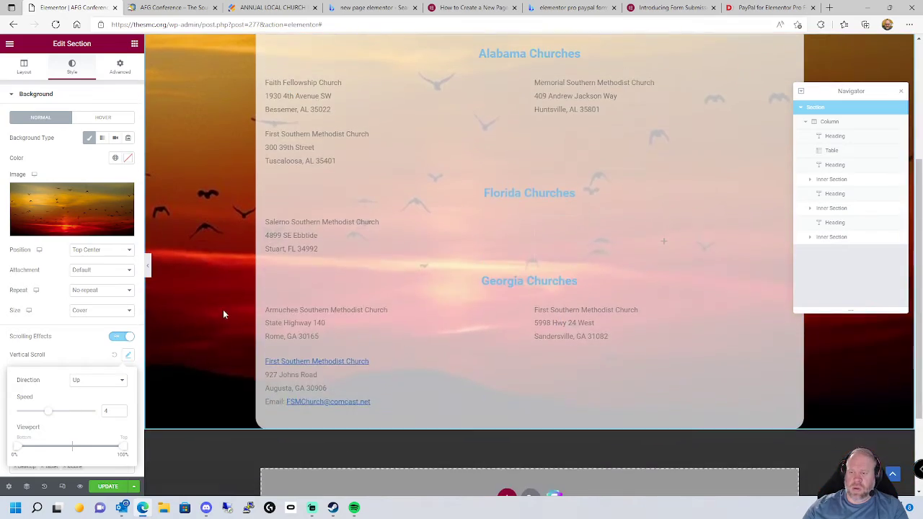
scroll(225, 316, "up", 3)
scroll(228, 319, "down", 2)
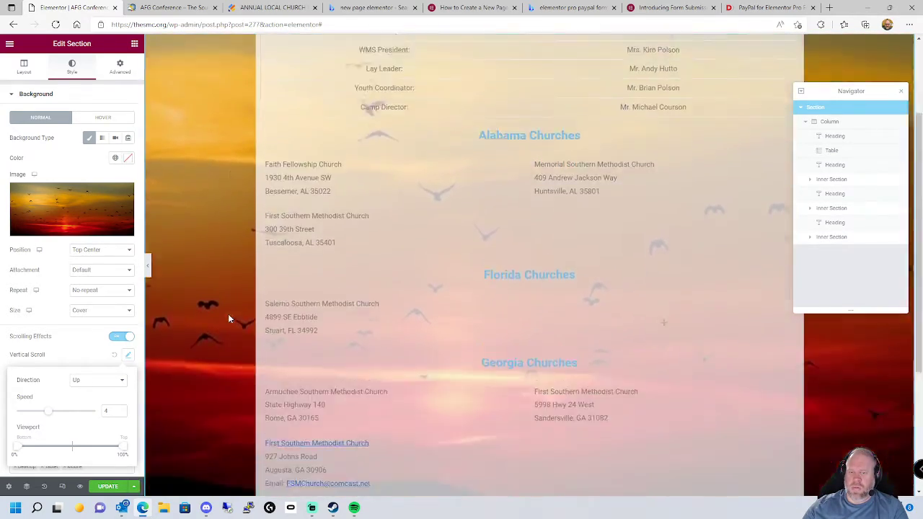
scroll(228, 314, "up", 3)
scroll(228, 314, "down", 3)
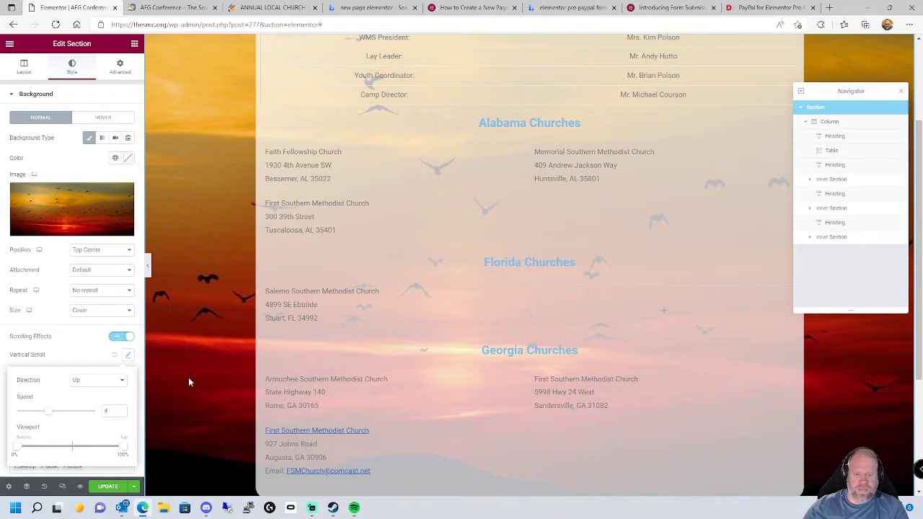
Step: Try a vertical scroll speed of 8.8 for the section background and preview the motion
left_click_drag(47, 419, 85, 417)
scroll(266, 367, "down", 2)
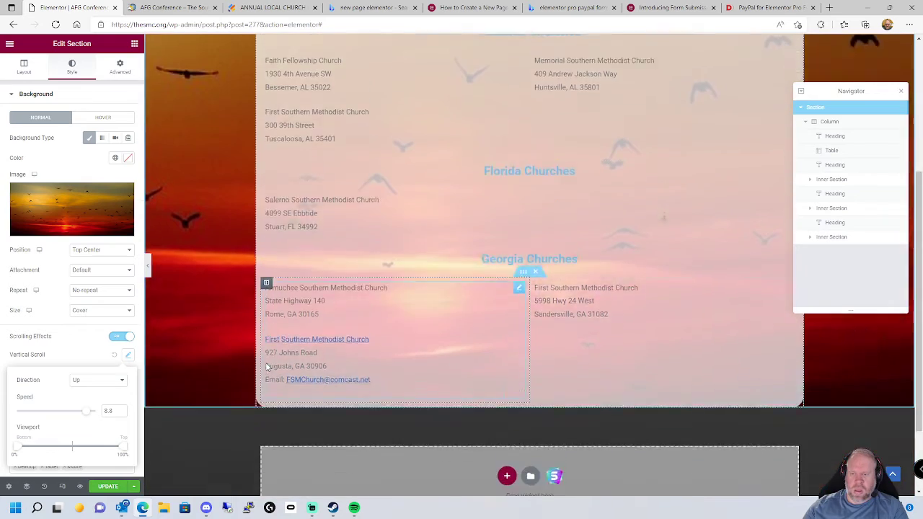
scroll(267, 368, "up", 3)
scroll(267, 368, "down", 3)
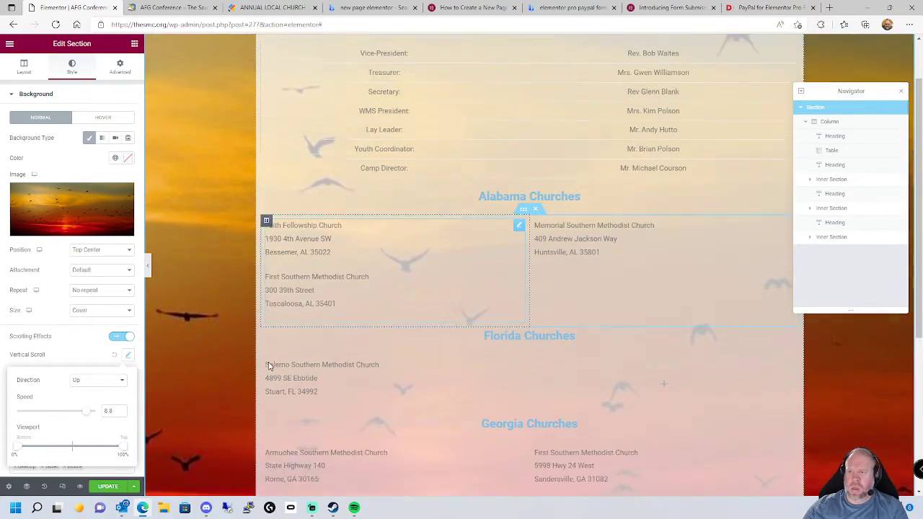
scroll(259, 361, "up", 3)
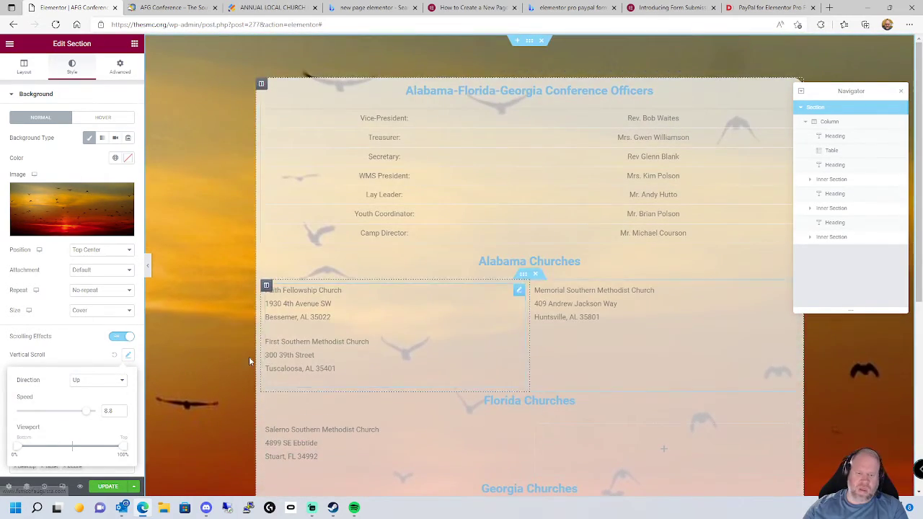
Step: Try the Down direction for the background's vertical scroll effect and preview it on the page
left_click(113, 383)
left_click(94, 403)
scroll(195, 357, "down", 4)
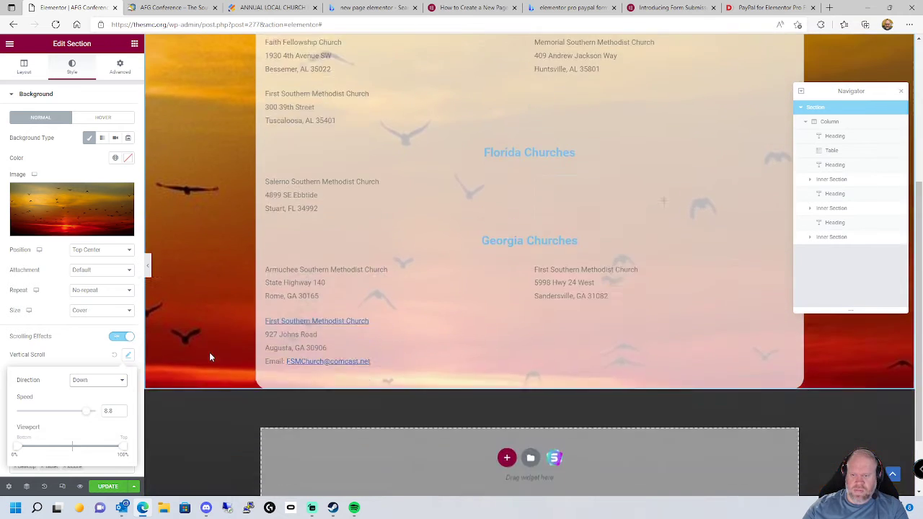
scroll(213, 354, "up", 4)
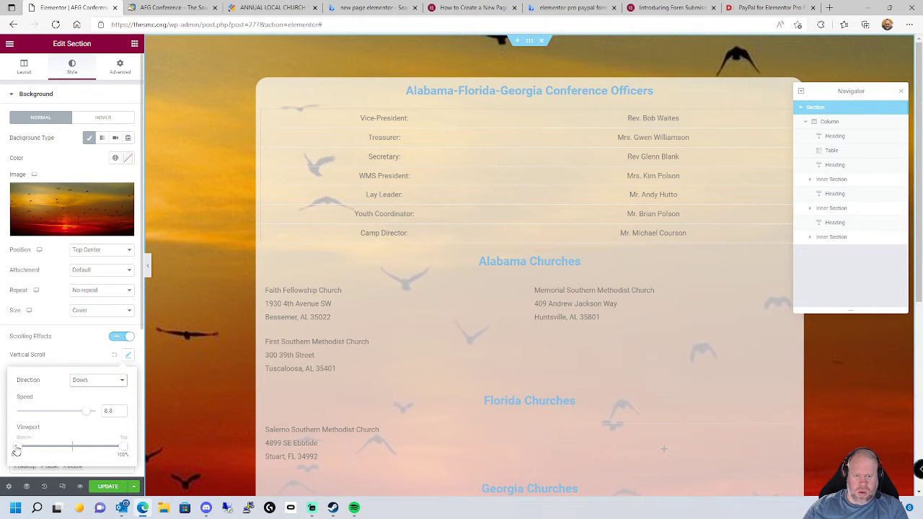
Step: Try a 35% lower viewport limit for the vertical scroll effect, and turn the scrolling effects off
left_click_drag(16, 451, 54, 449)
scroll(244, 341, "down", 3)
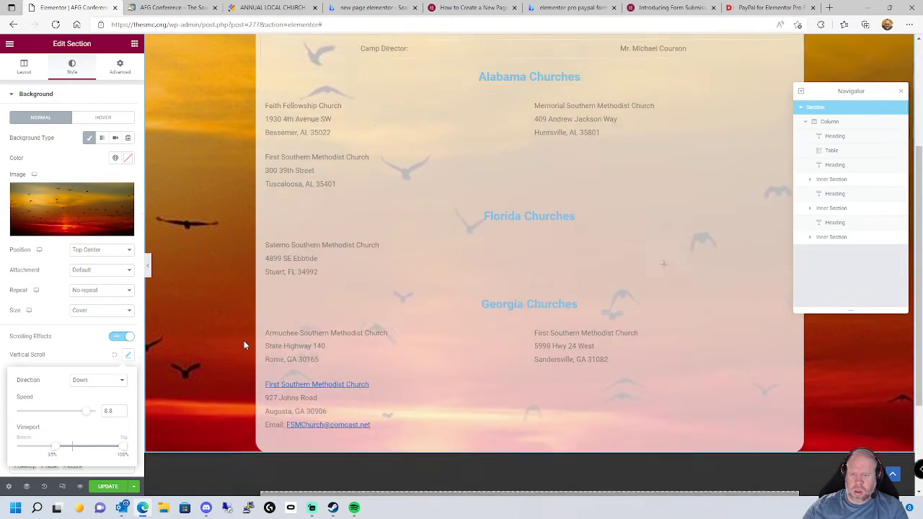
scroll(244, 340, "down", 2)
scroll(244, 340, "up", 4)
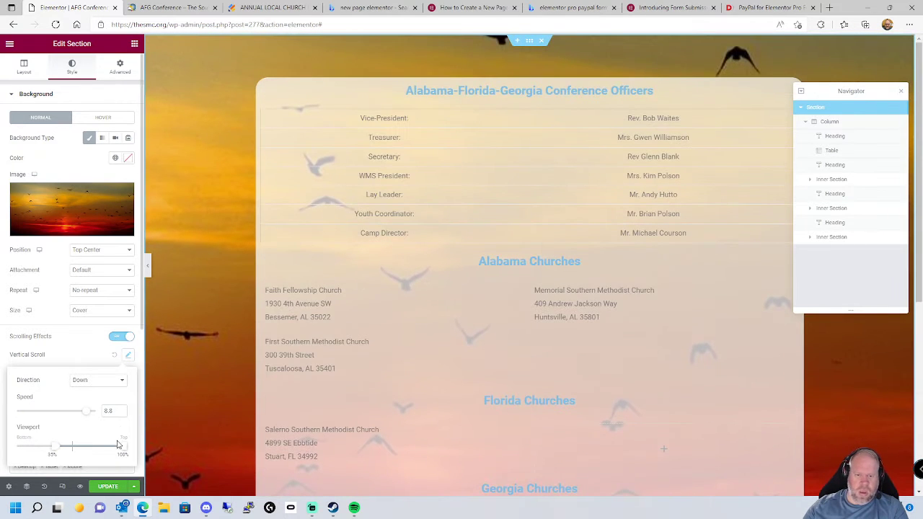
left_click(120, 336)
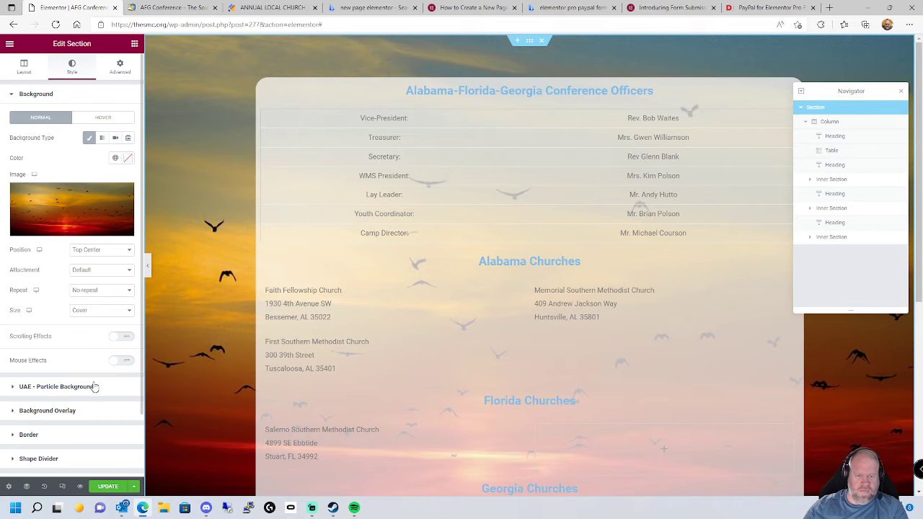
Step: Try the background's Mouse Track effect in the Opposite and Direct directions, and leave both mouse and scrolling effects off
left_click(122, 361)
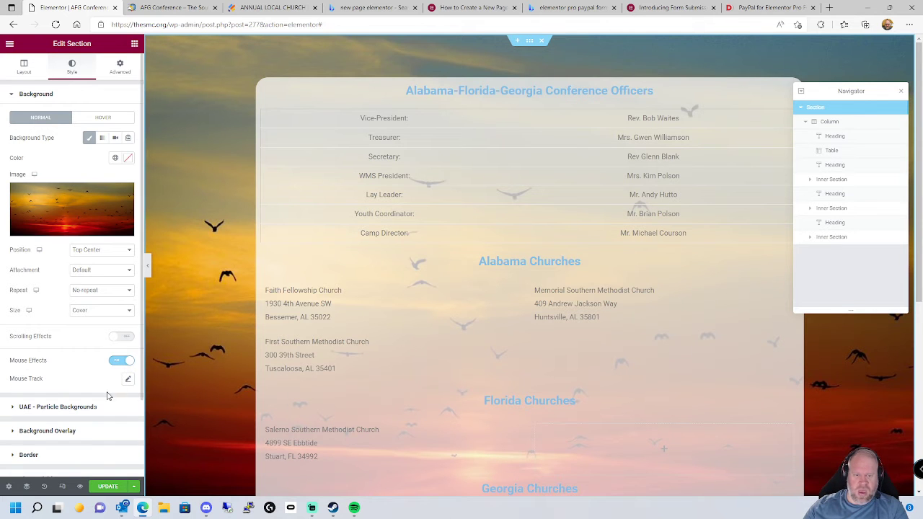
left_click(128, 381)
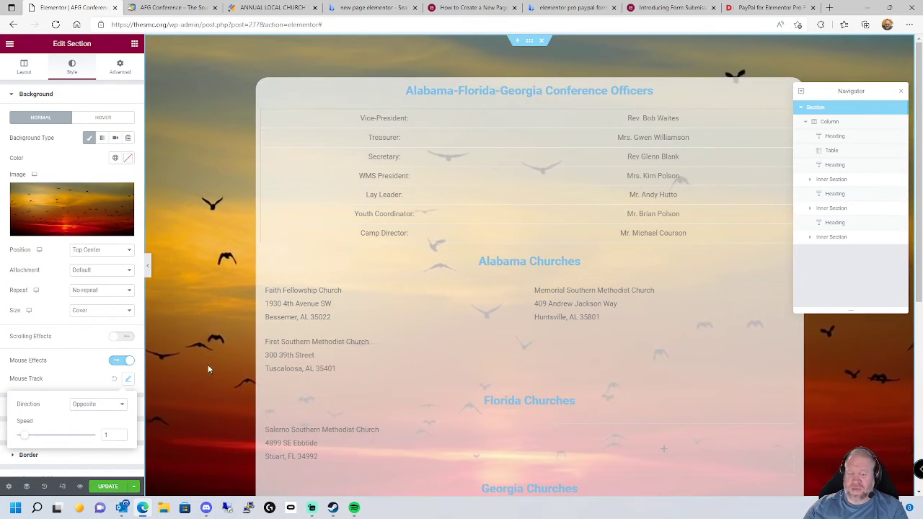
left_click(117, 409)
left_click(95, 424)
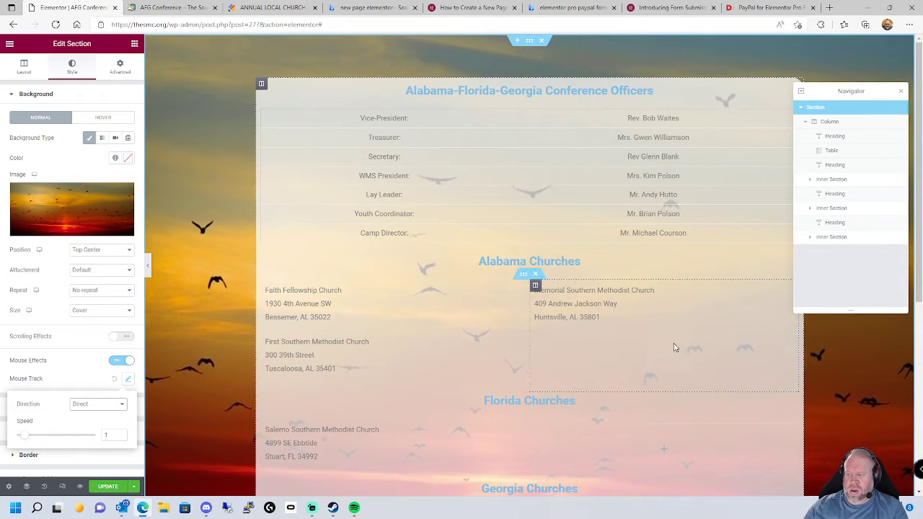
left_click(85, 405)
left_click(84, 424)
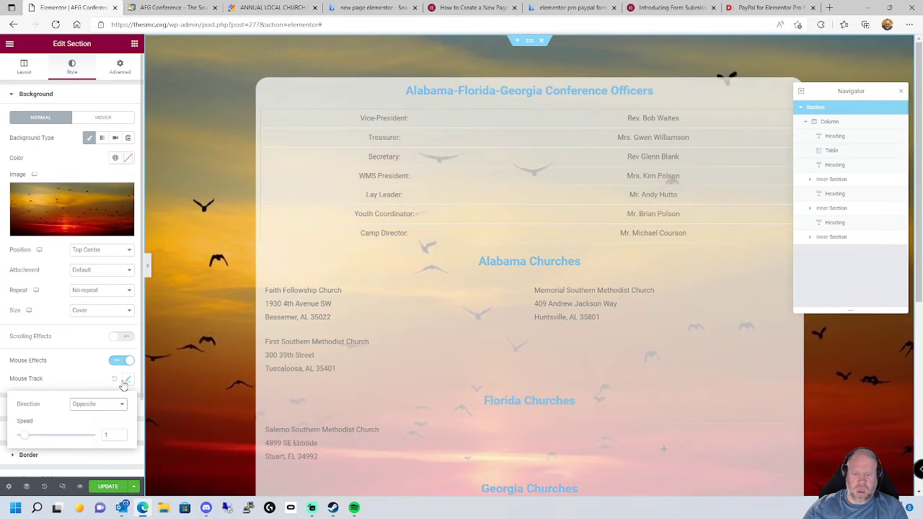
left_click(119, 373)
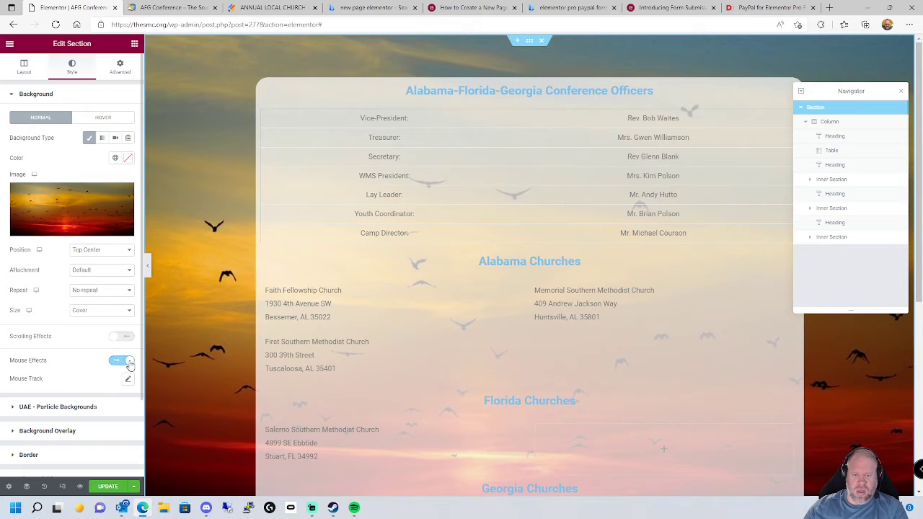
left_click(123, 361)
left_click(125, 337)
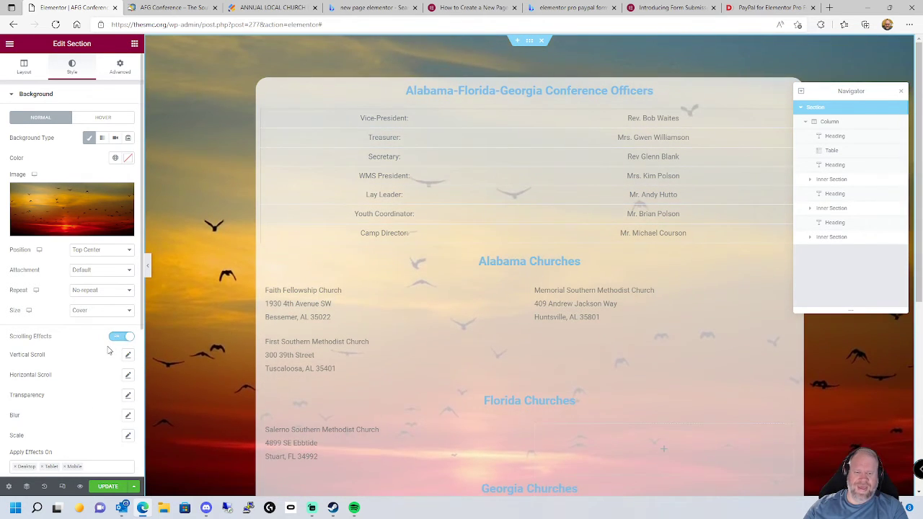
left_click(122, 337)
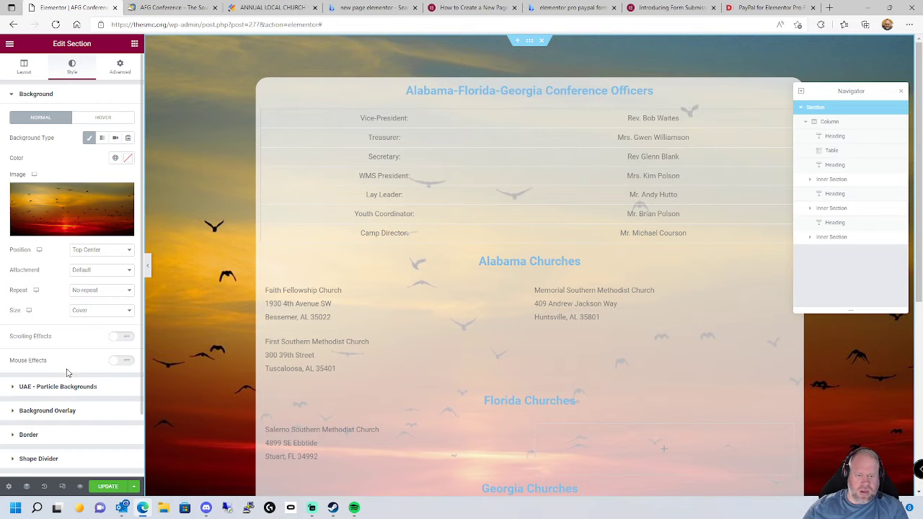
Step: Enable the UAE particle background for the section and preview it on the page
scroll(70, 376, "down", 2)
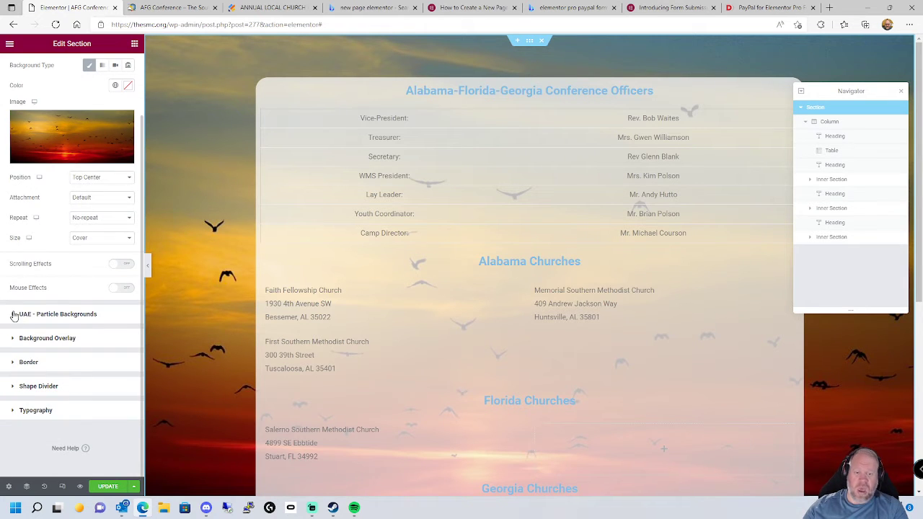
left_click(14, 315)
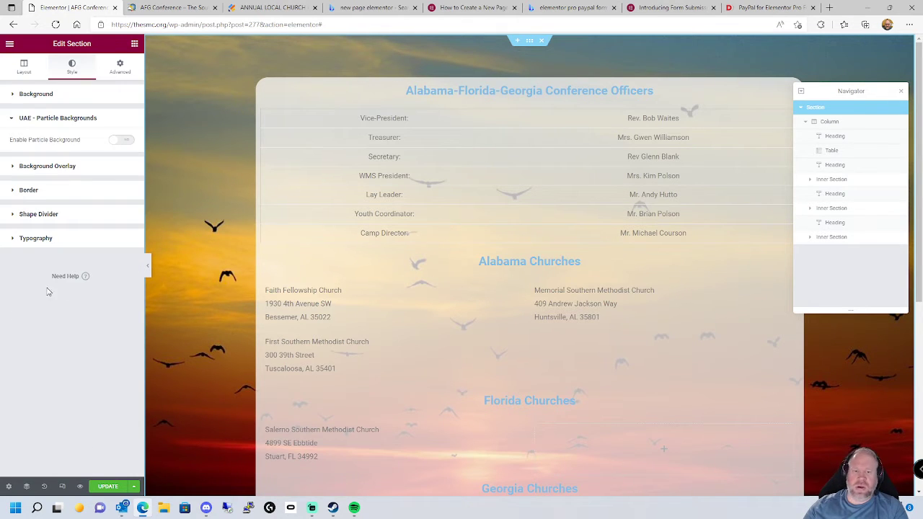
left_click(121, 140)
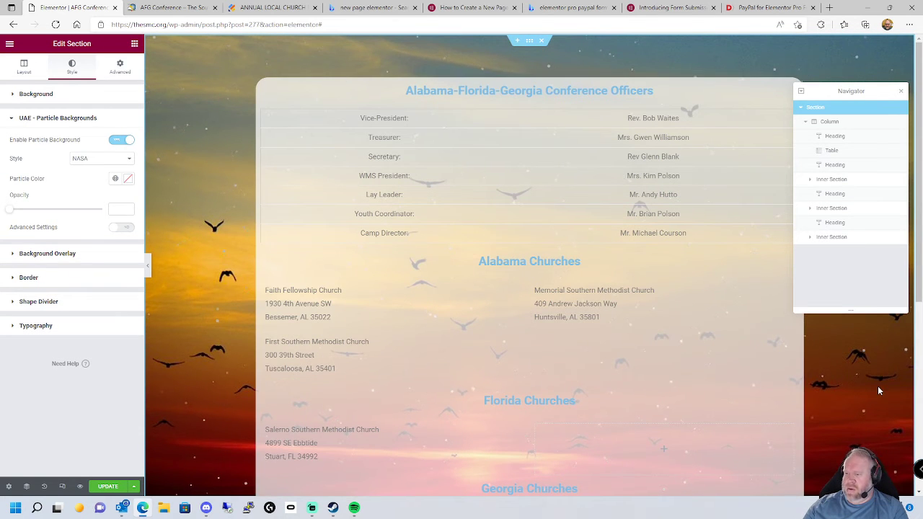
scroll(878, 390, "down", 1)
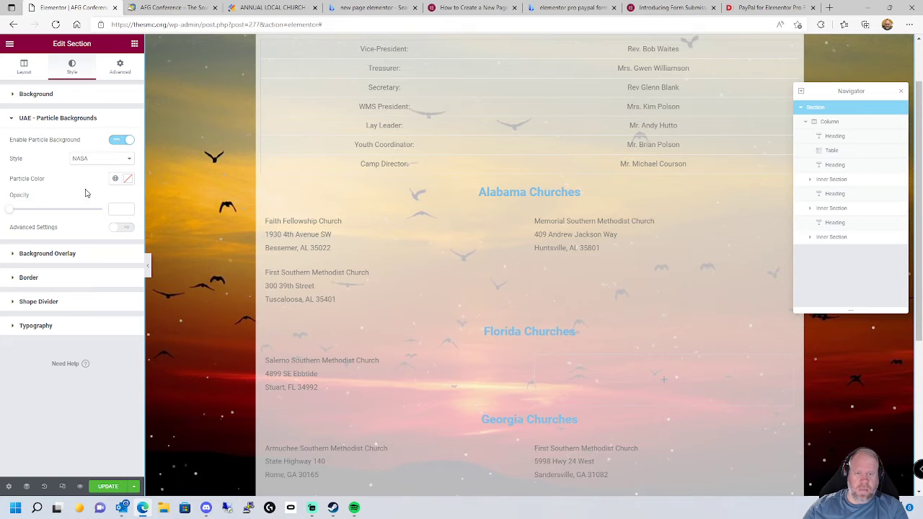
Step: Try the Snow, Snowflakes and Christmas particle styles for the section and settle on Custom
left_click(101, 159)
left_click(94, 185)
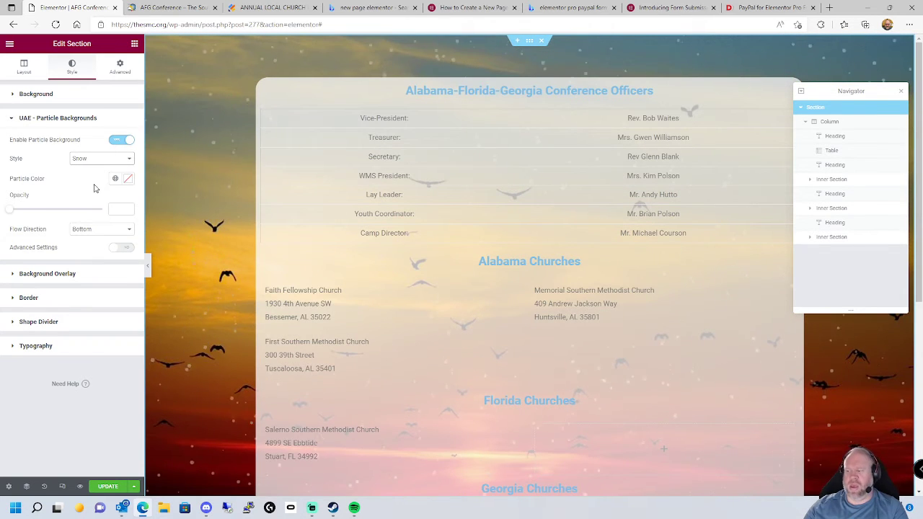
left_click(96, 160)
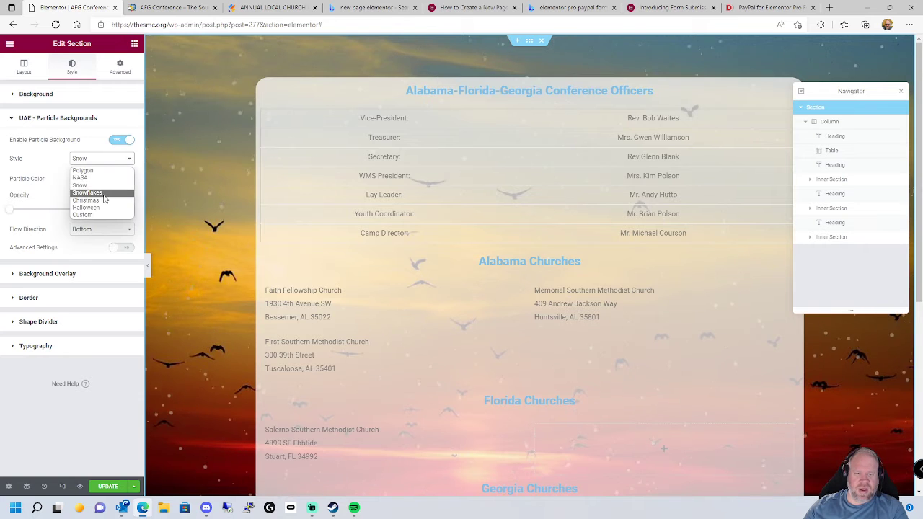
left_click(105, 193)
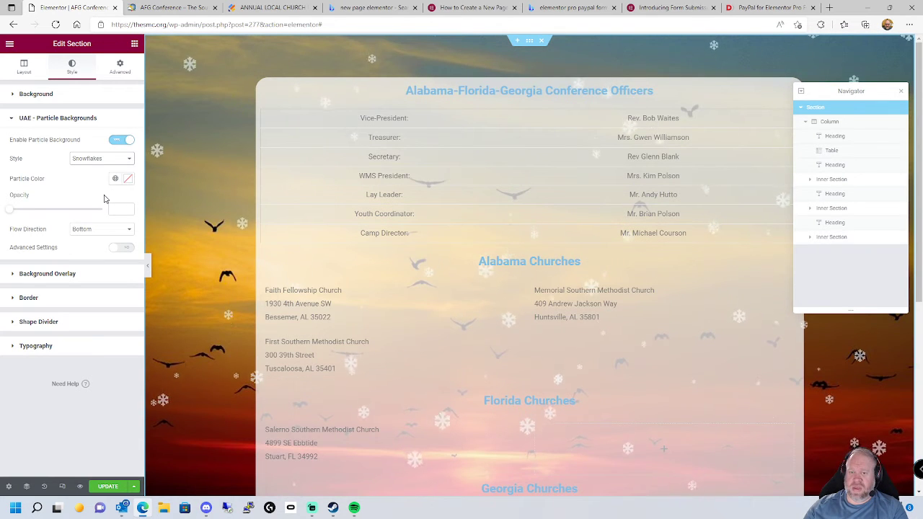
left_click(96, 160)
left_click(98, 202)
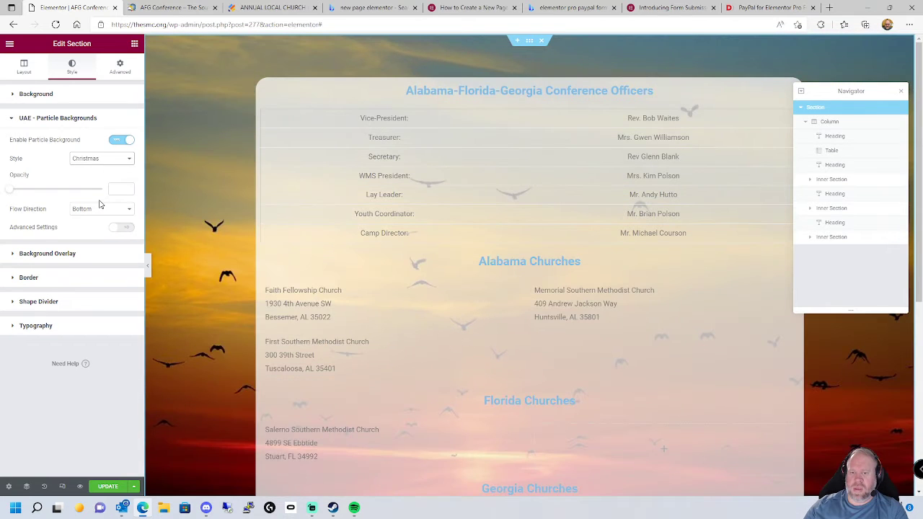
left_click(96, 160)
left_click(103, 216)
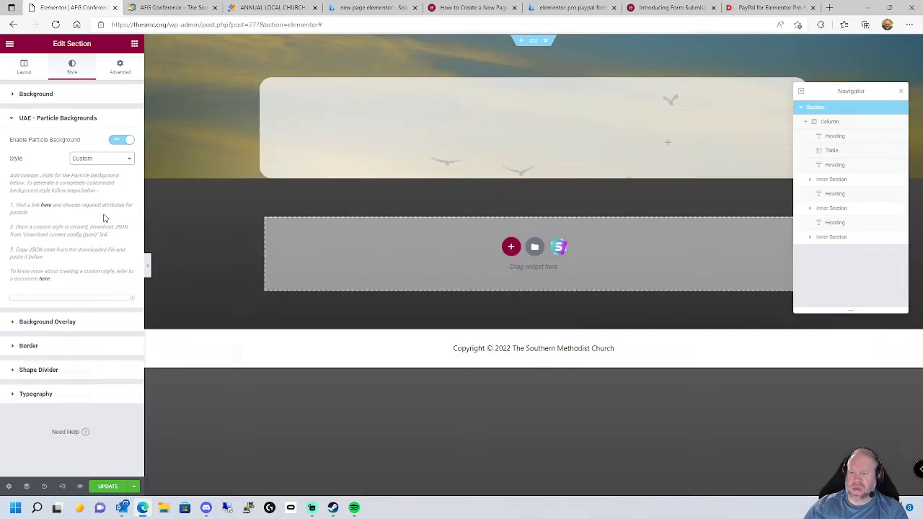
Step: Open the linked particles.js generator, examine its particle settings and JSON config download option, and return to the Elementor editor
left_click(47, 206)
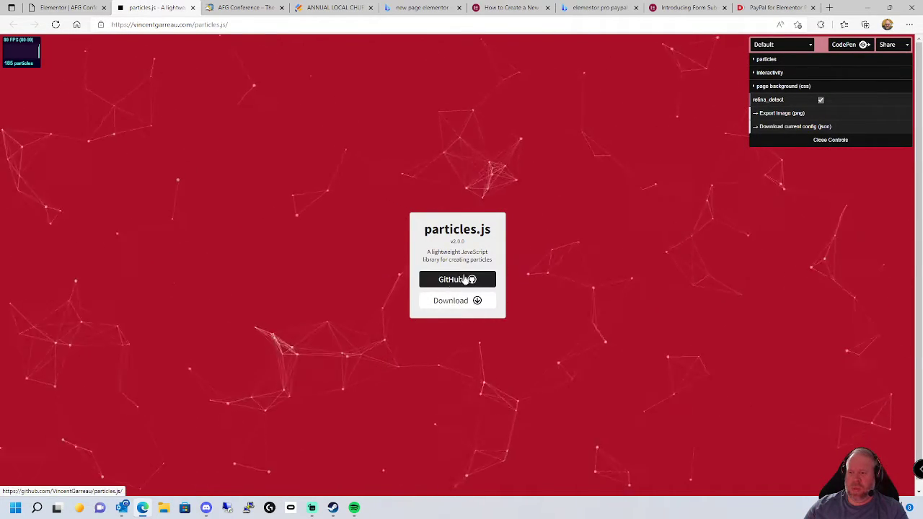
left_click(759, 59)
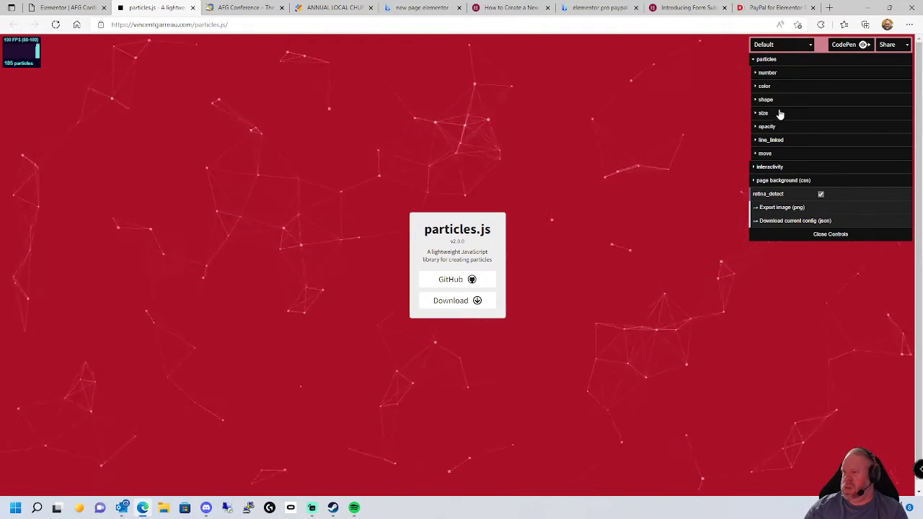
left_click(756, 75)
left_click(756, 75)
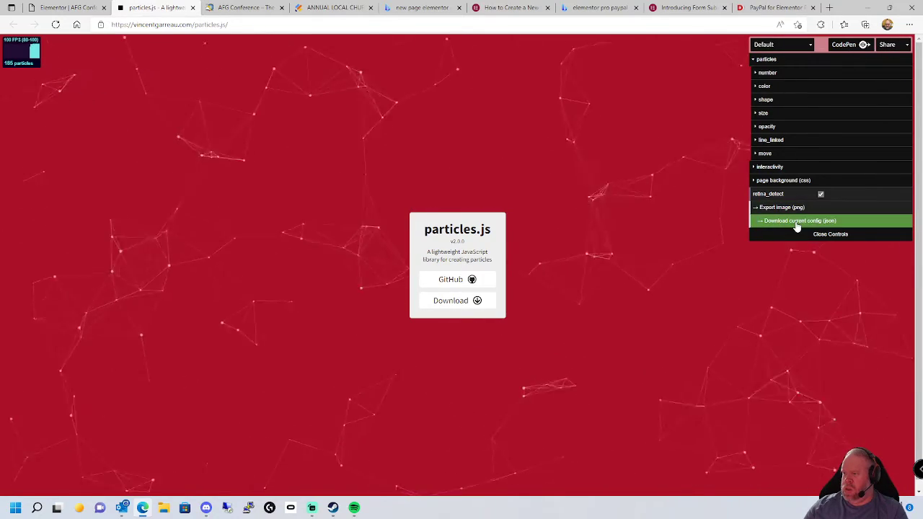
left_click(63, 8)
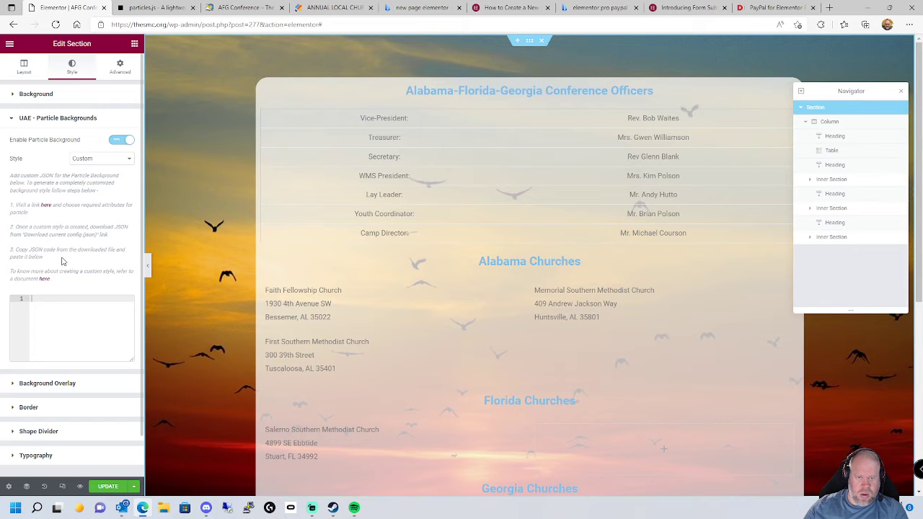
Step: Download the current particles.js configuration as JSON from the generator page and show particlesjs-config.json in the Downloads folder
left_click(158, 8)
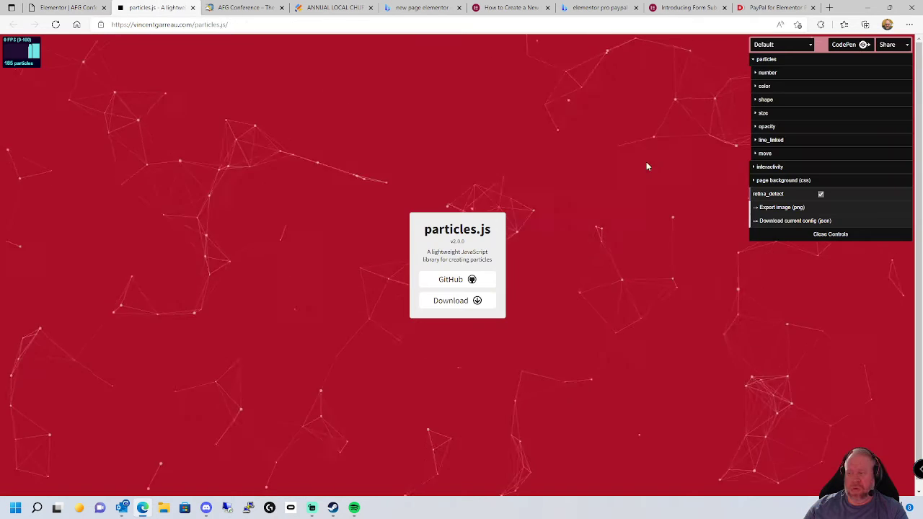
left_click(787, 227)
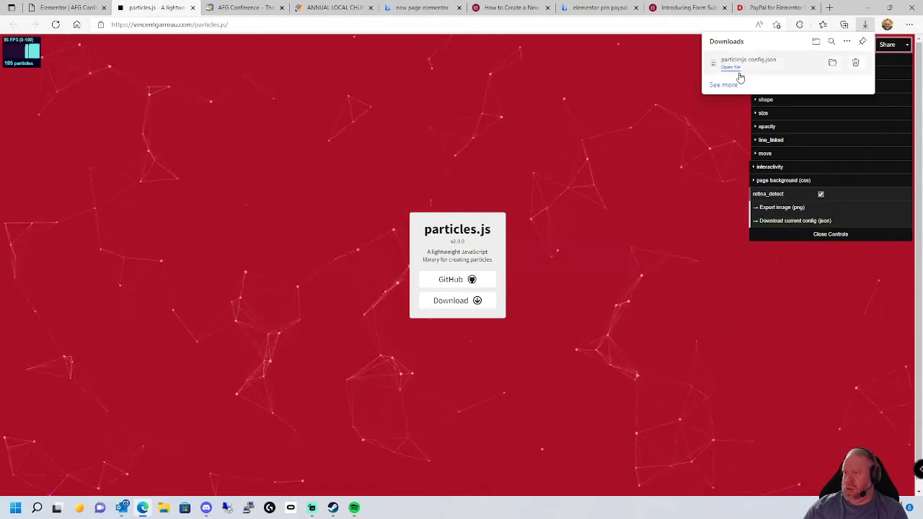
left_click(720, 65)
key("Return")
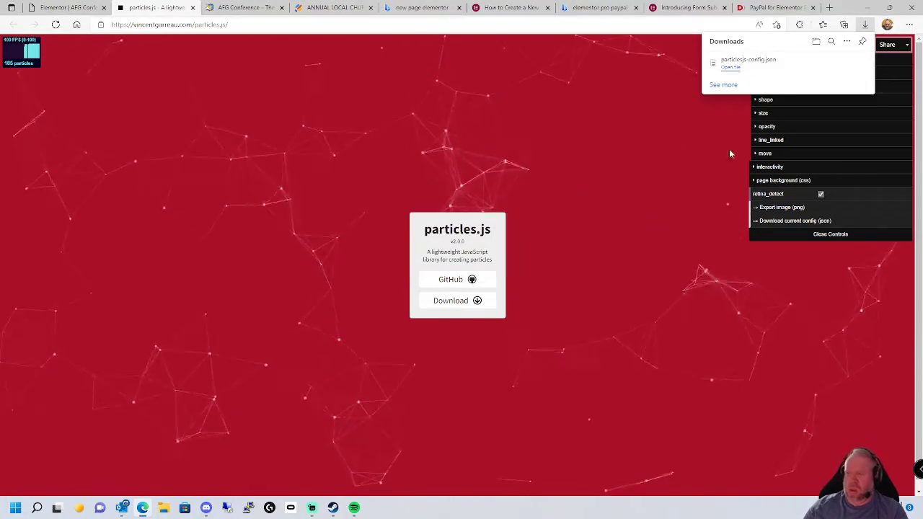
left_click(833, 65)
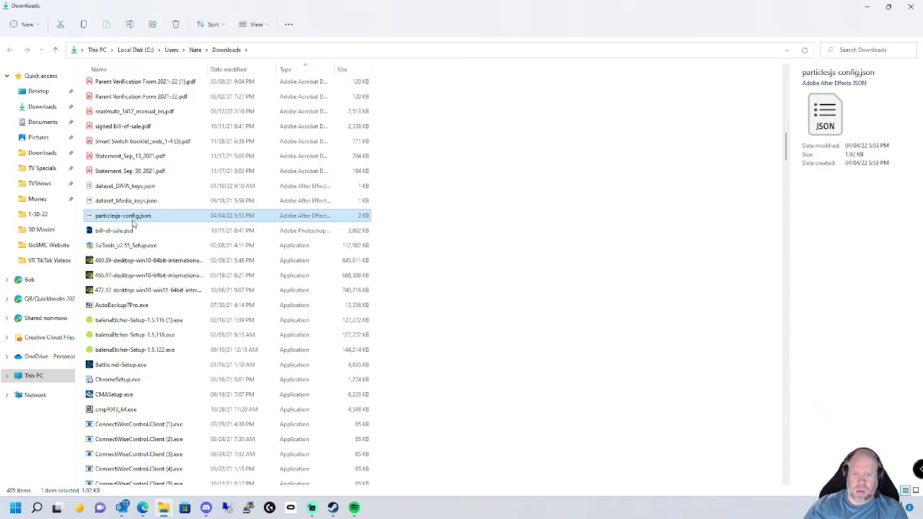
Step: Open particlesjs-config.json in Notepad, always using it for .json files, and close the Downloads folder window
right_click(139, 217)
left_click(176, 248)
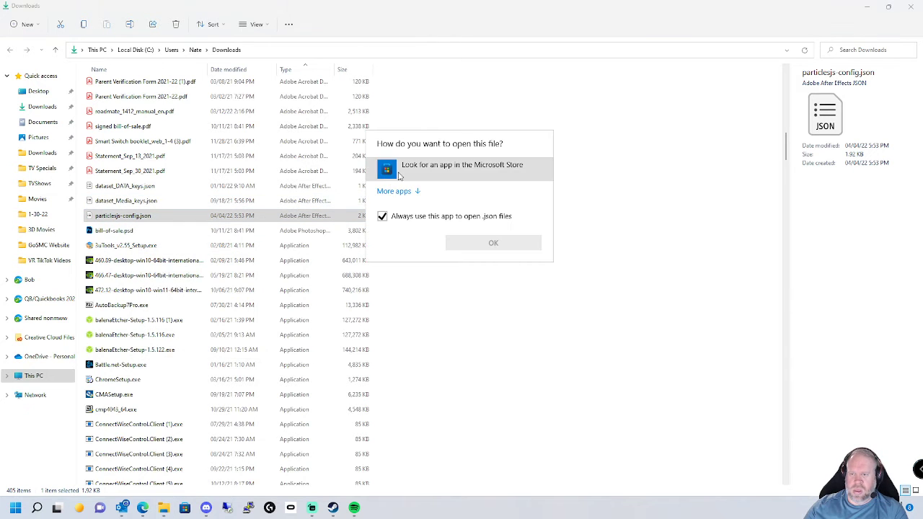
left_click(395, 190)
scroll(460, 270, "down", 2)
left_click(434, 239)
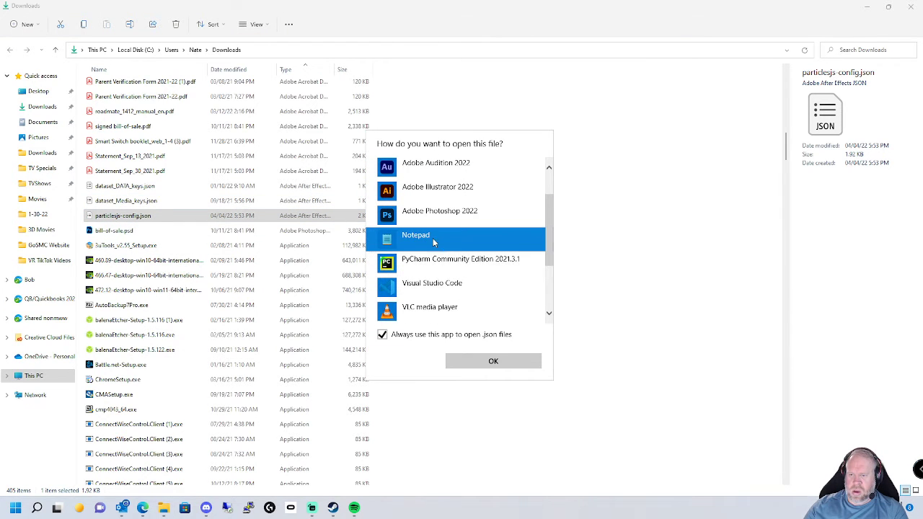
left_click(492, 360)
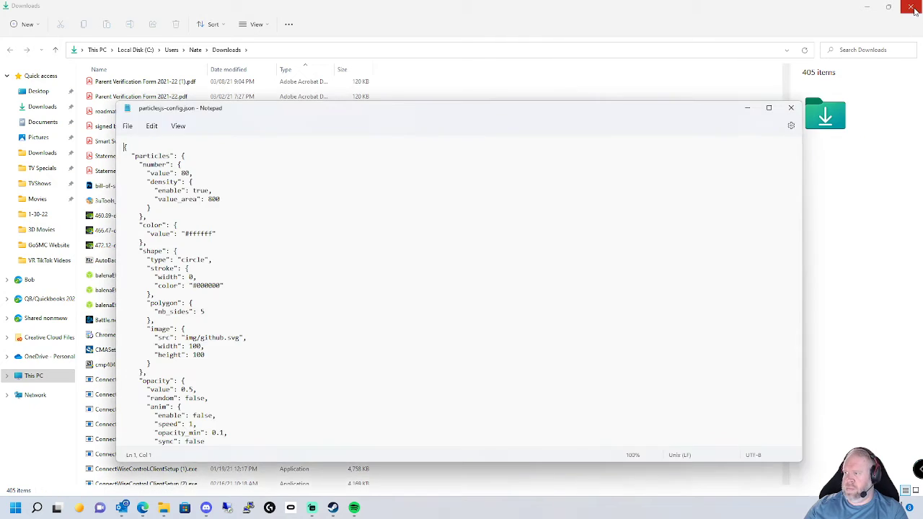
left_click(911, 6)
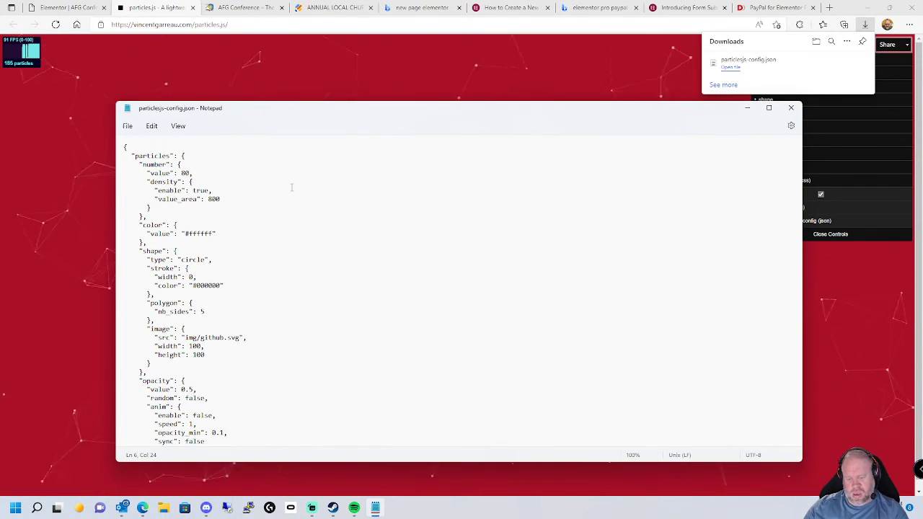
Step: Copy the whole JSON into the section's custom particle code, preview the particles along the page, and disable the particle background
key("ctrl+a")
left_click(55, 6)
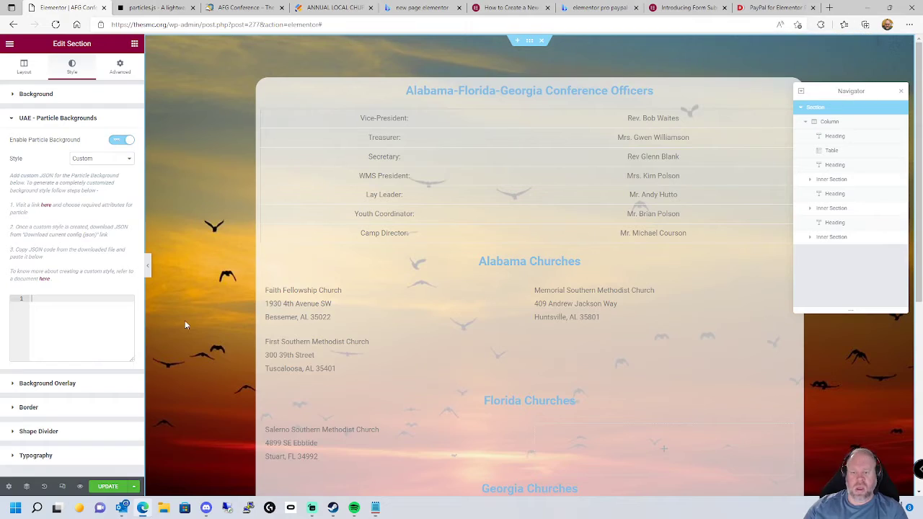
left_click(75, 341)
key("ctrl+v")
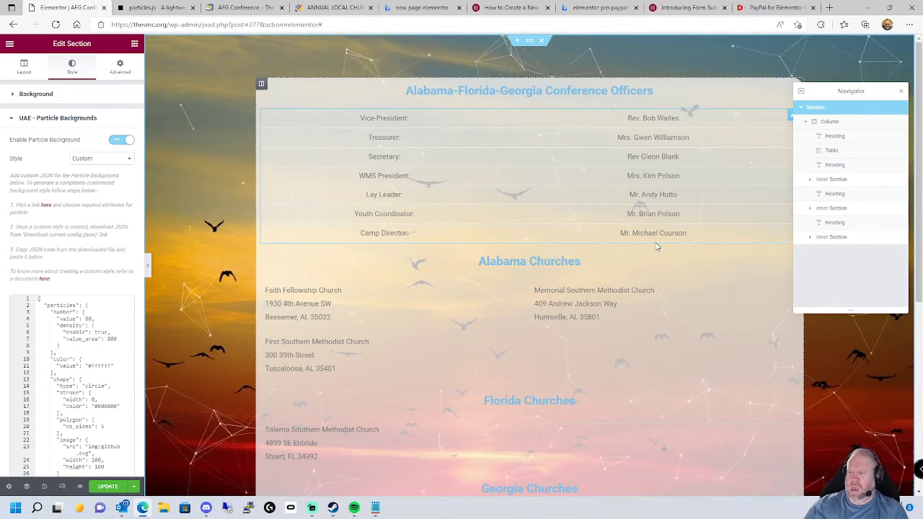
scroll(682, 273, "down", 3)
scroll(678, 275, "down", 2)
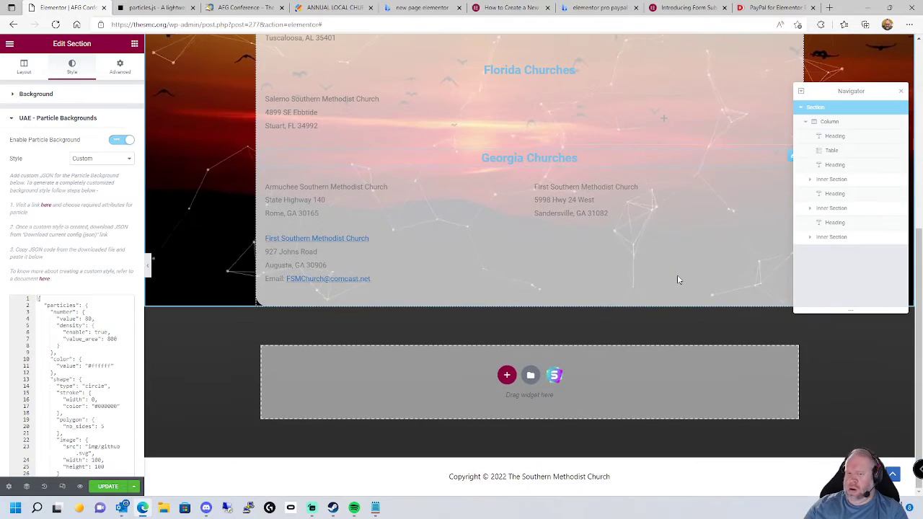
left_click(120, 140)
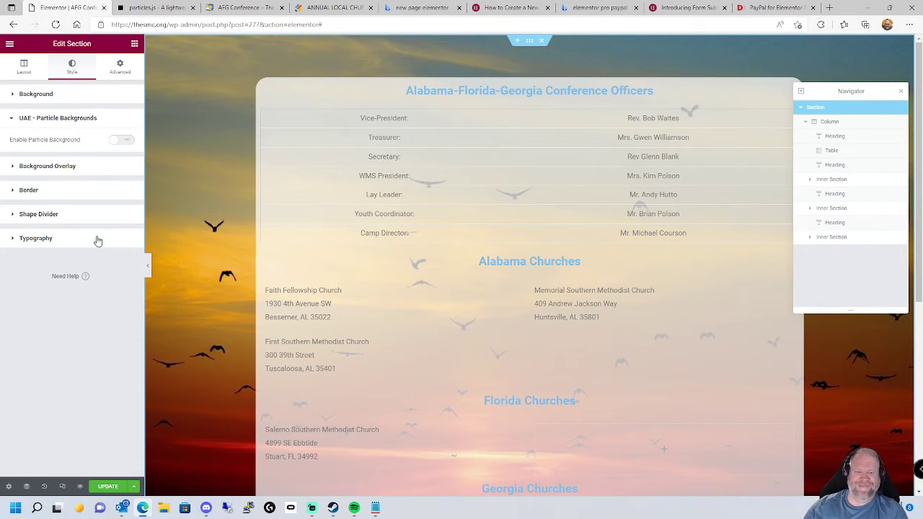
Step: Give the section a gradient background overlay running from dark grey #3A3A3A to black #000000
left_click(14, 167)
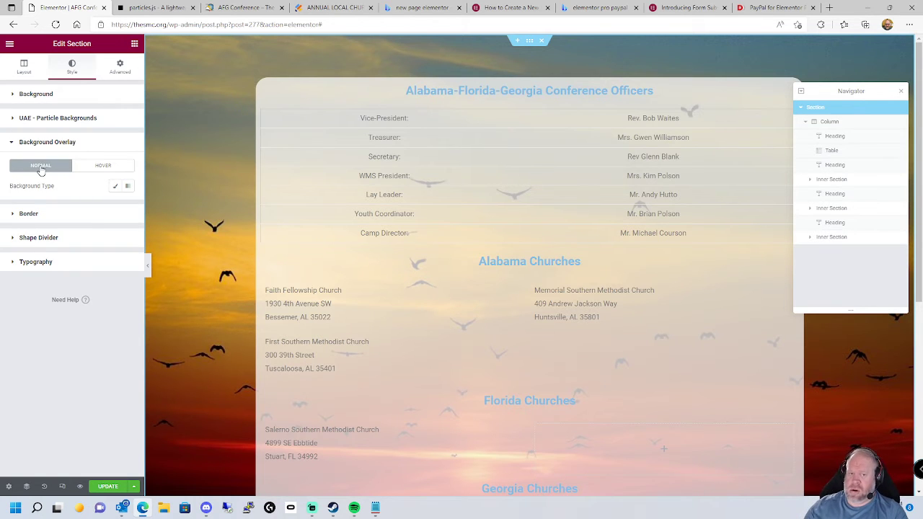
left_click(129, 187)
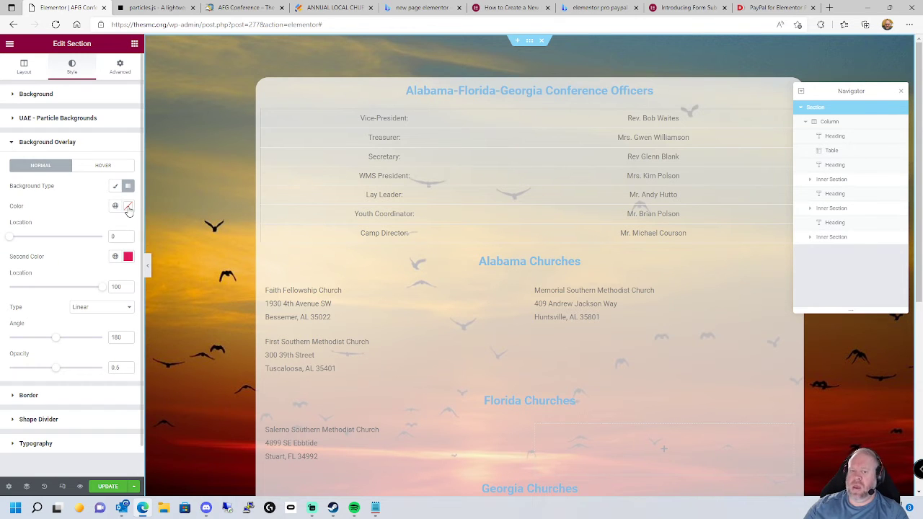
left_click(128, 206)
mouse_move(72, 268)
left_mouse_down()
mouse_move(10, 268)
mouse_move(7, 258)
mouse_move(15, 300)
left_mouse_up()
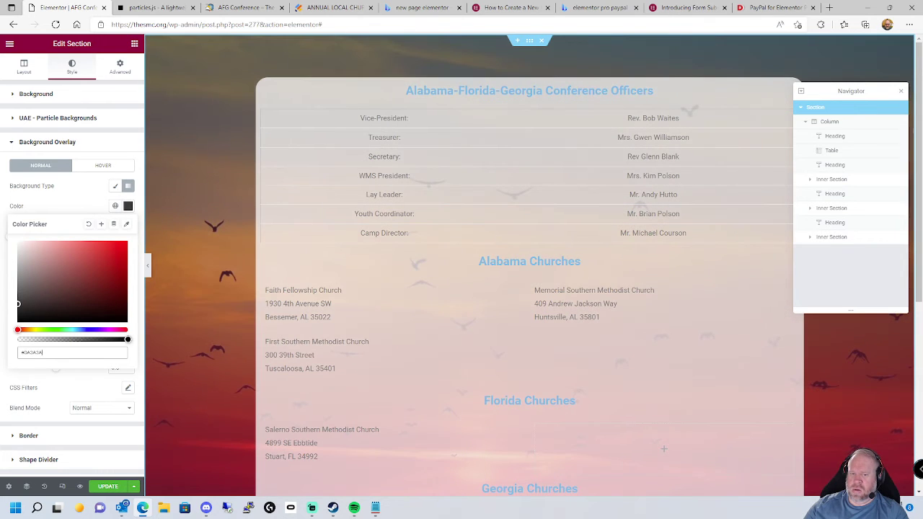
left_click(68, 201)
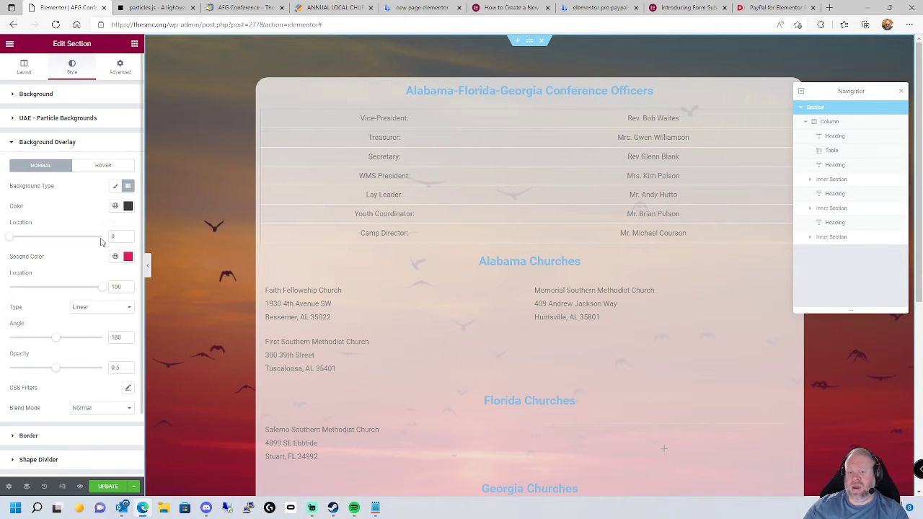
left_click(127, 257)
mouse_move(96, 297)
left_mouse_down()
mouse_move(64, 346)
mouse_move(8, 310)
mouse_move(2, 373)
left_mouse_up()
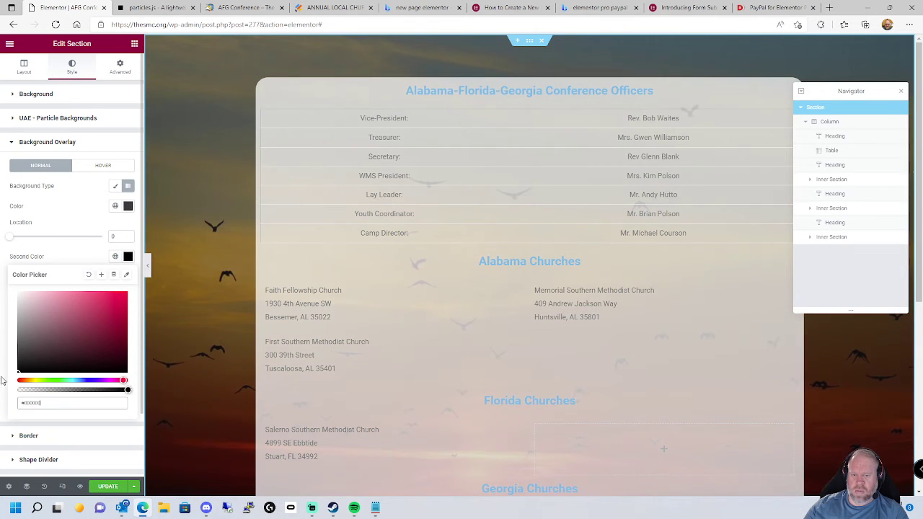
Step: Review the gradient overlay along the page and change its first color to red #FF0000
scroll(212, 300, "down", 3)
scroll(212, 300, "up", 3)
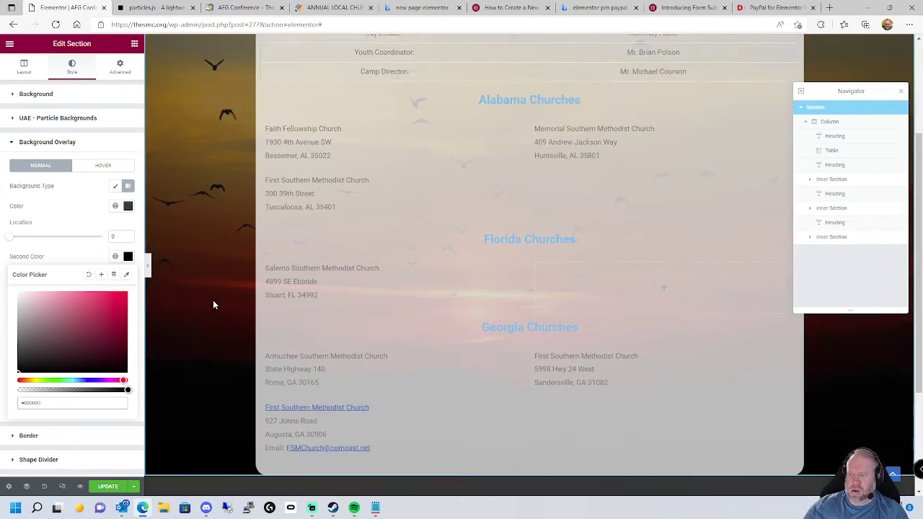
left_click(129, 207)
mouse_move(22, 307)
left_mouse_down()
mouse_move(68, 288)
mouse_move(33, 264)
mouse_move(126, 249)
left_mouse_up()
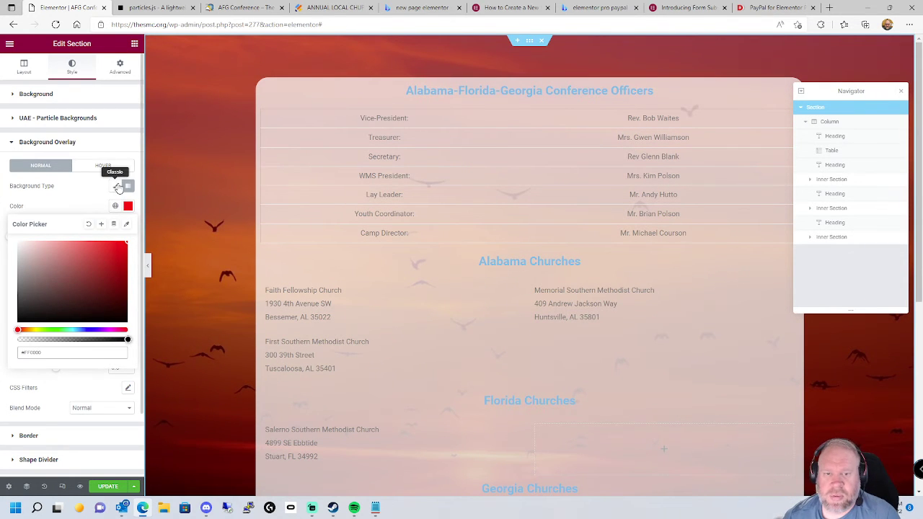
Step: Switch the overlay to Classic, try pale pink, dark blue and green tints, and settle on crimson #BD193B
left_click(118, 187)
left_click(128, 207)
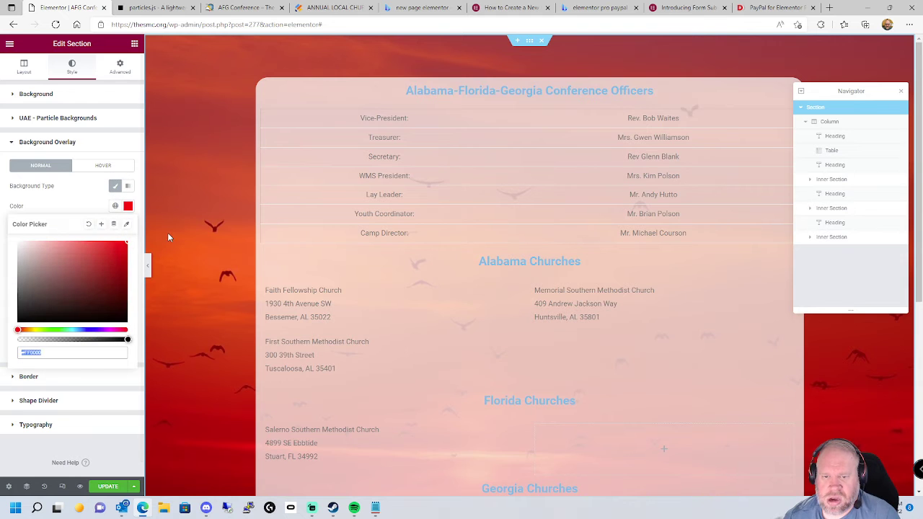
left_click_drag(41, 279, 34, 249)
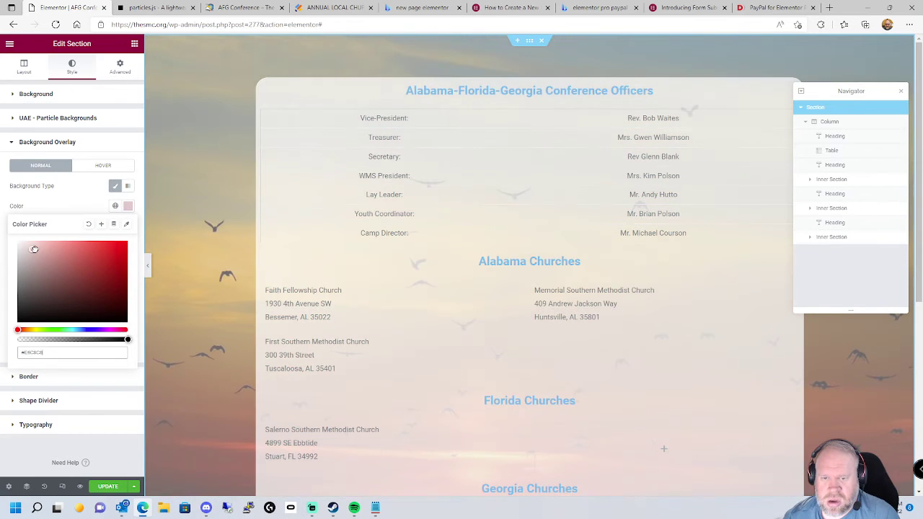
mouse_move(73, 295)
left_mouse_down()
mouse_move(108, 311)
mouse_move(121, 332)
mouse_move(84, 297)
left_mouse_up()
left_click(83, 330)
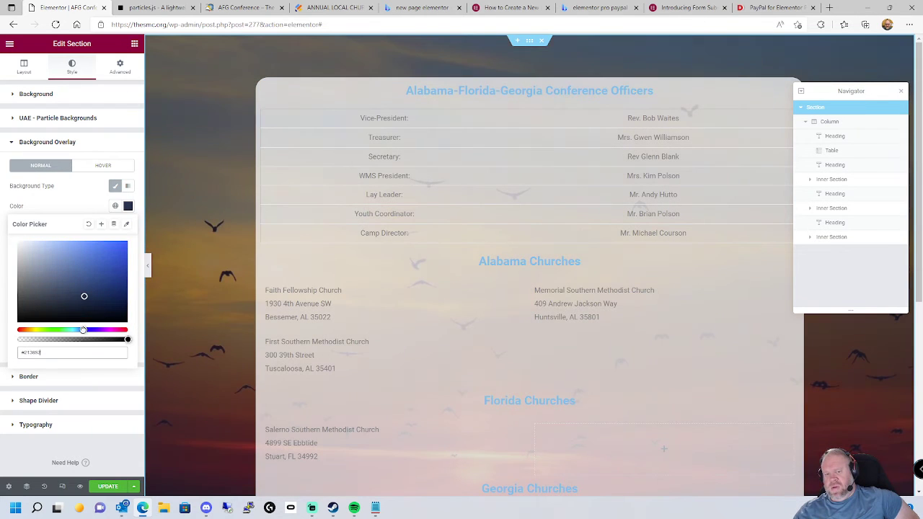
left_click_drag(83, 330, 42, 329)
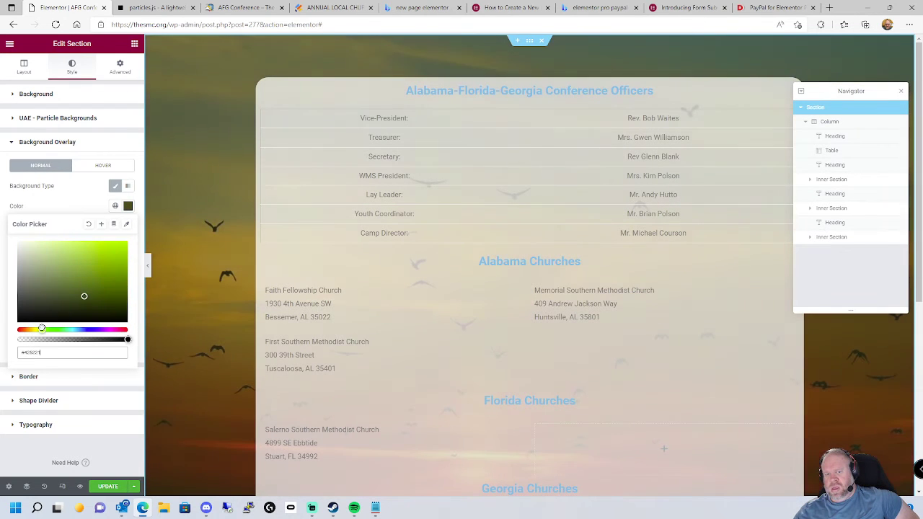
left_click(114, 262)
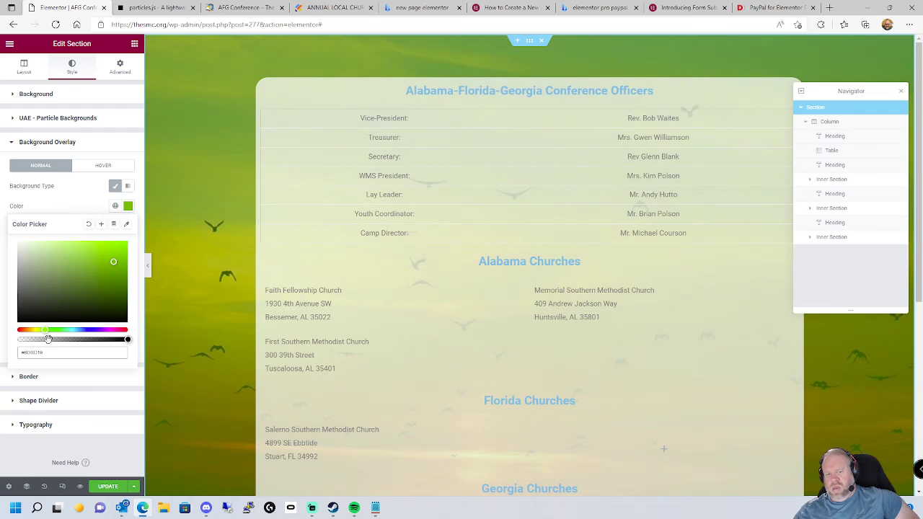
left_click_drag(36, 330, 122, 328)
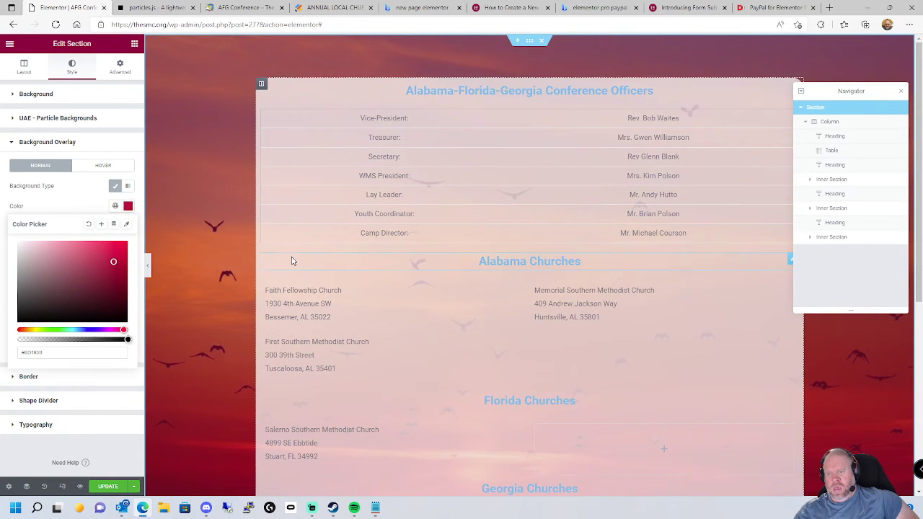
Step: Save the page with the crimson overlay and look through the result on the AFG Conference preview page
scroll(425, 270, "down", 4)
scroll(433, 340, "up", 3)
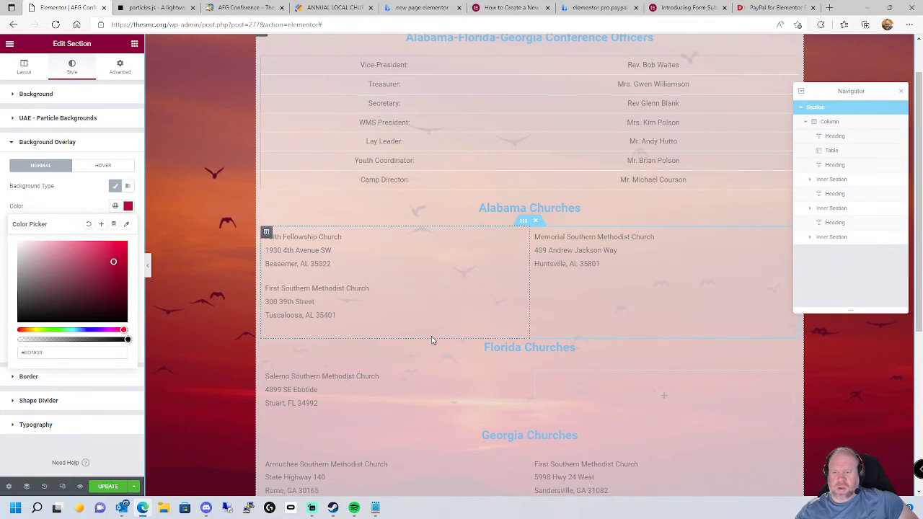
scroll(432, 340, "up", 1)
key("ctrl+s")
left_click(149, 90)
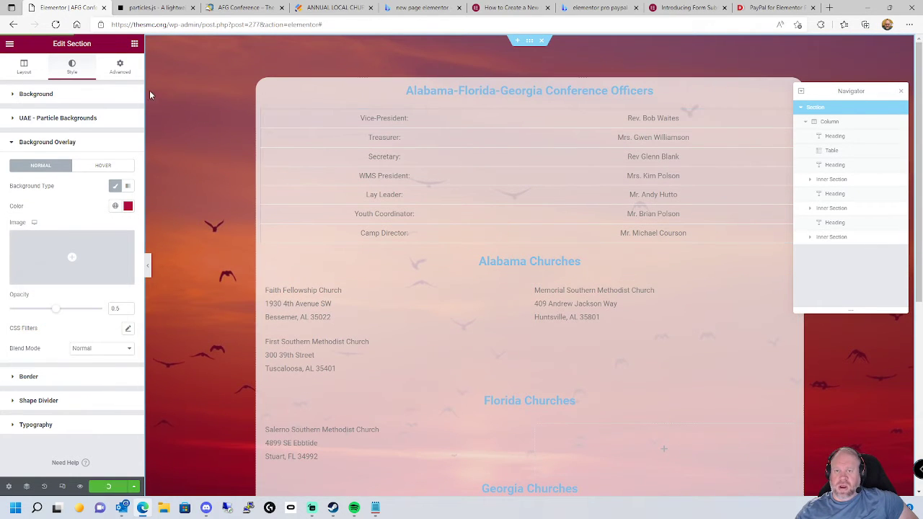
left_click(242, 7)
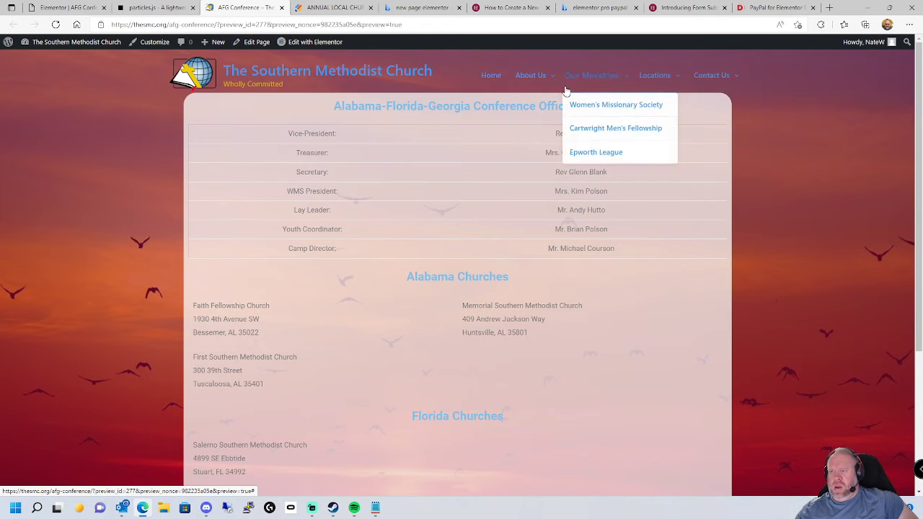
scroll(140, 316, "down", 1)
scroll(139, 316, "down", 4)
scroll(124, 321, "up", 5)
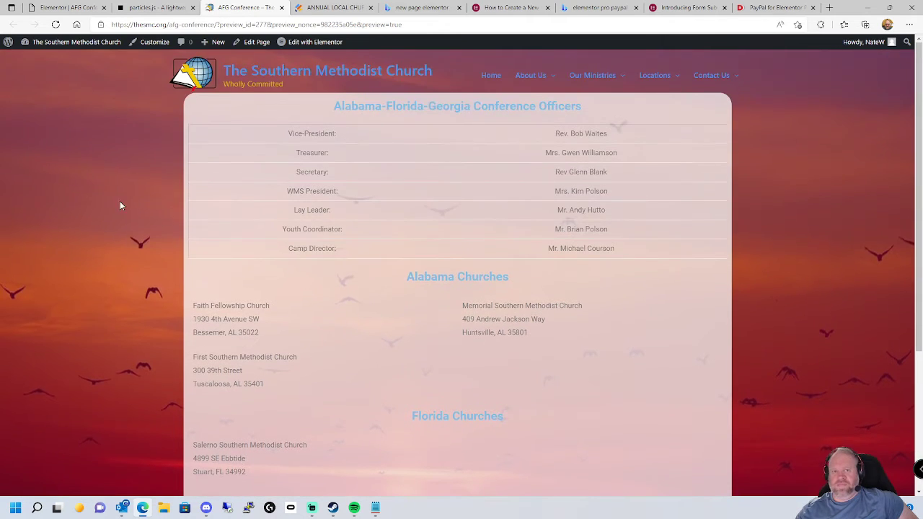
Step: Return to the Elementor editor and clear the section's background overlay color
left_click(72, 6)
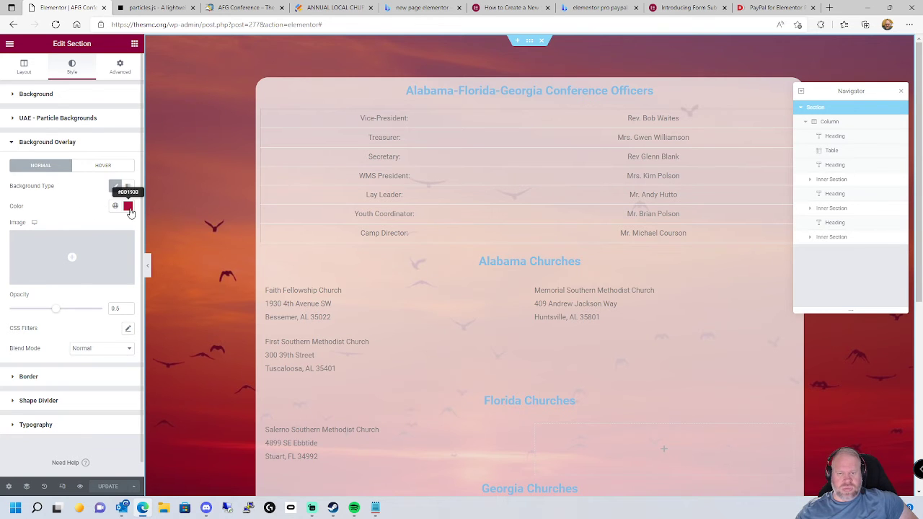
left_click(127, 207)
left_click(88, 226)
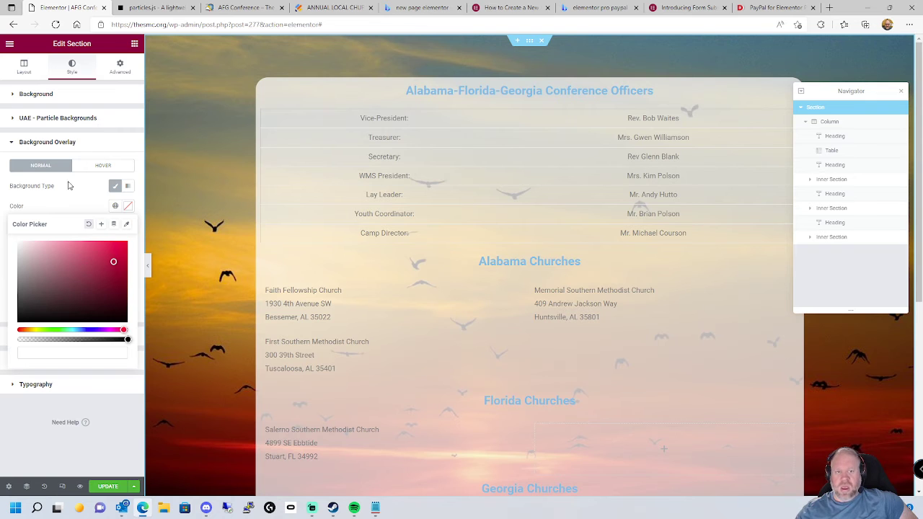
Step: Open the section's Background settings and remove the sunset image
left_click(10, 97)
left_click(13, 97)
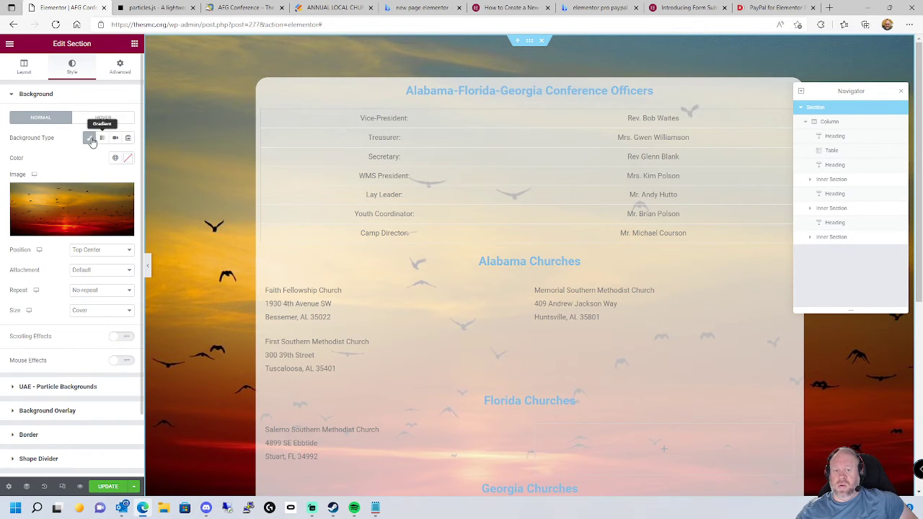
mouse_move(99, 226)
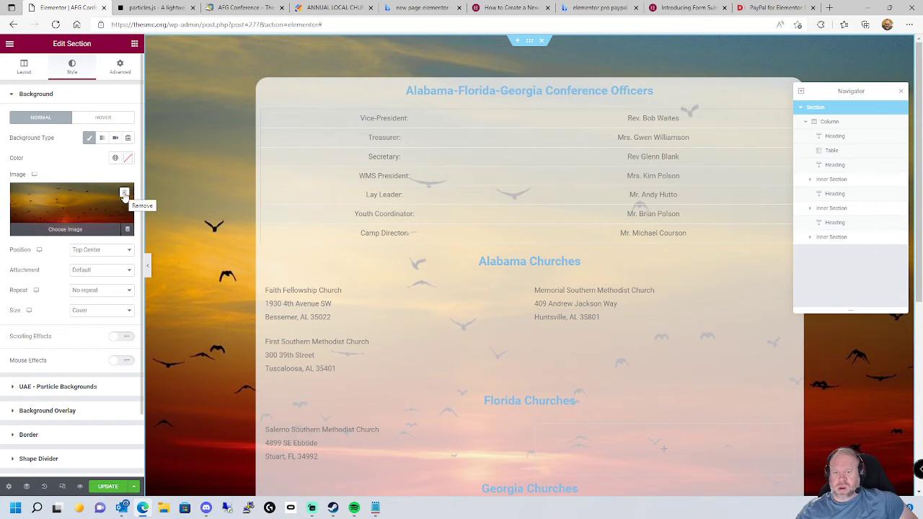
left_click(124, 194)
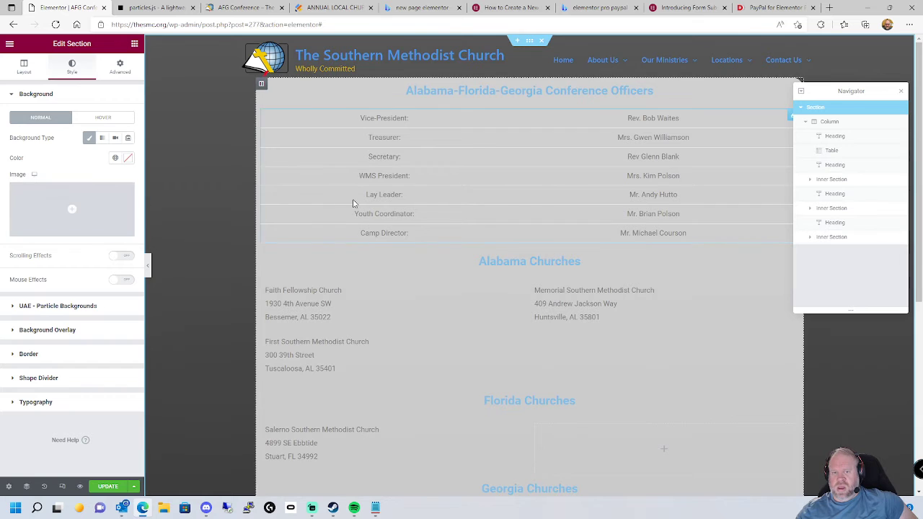
Step: Look at the section background's global colors and color picker, and deselect the Classic background type
left_click(116, 160)
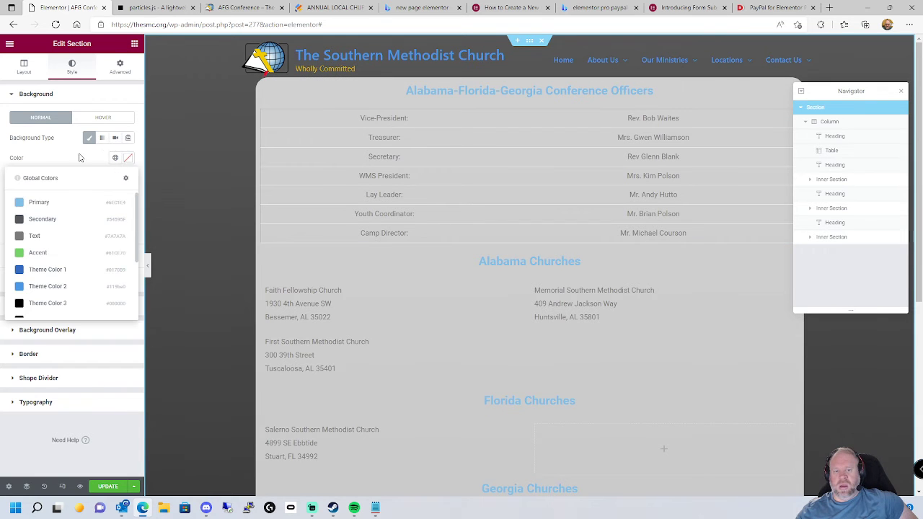
left_click(117, 160)
left_click(127, 160)
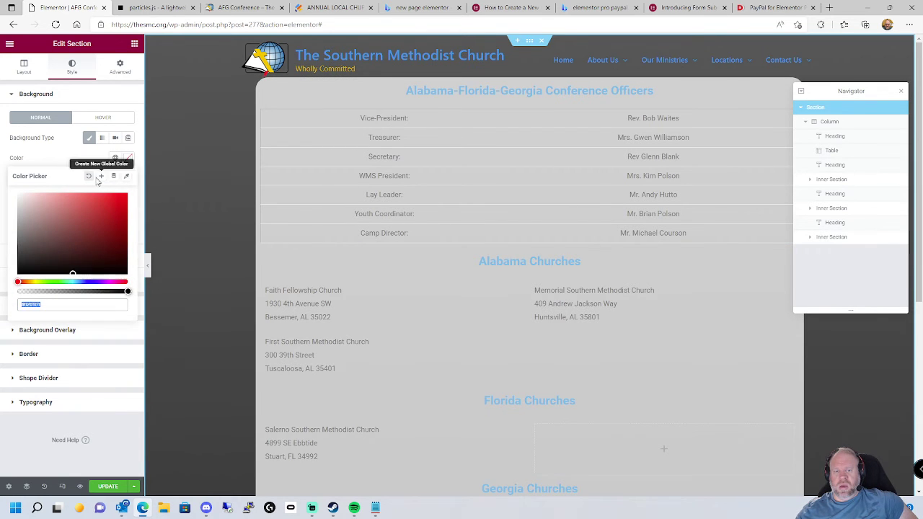
left_click(65, 160)
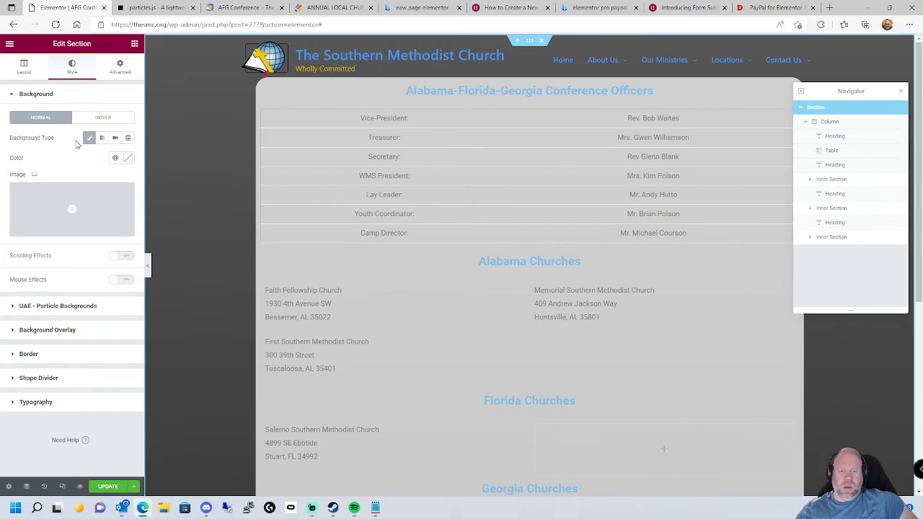
left_click(86, 140)
left_click(87, 140)
left_click(87, 139)
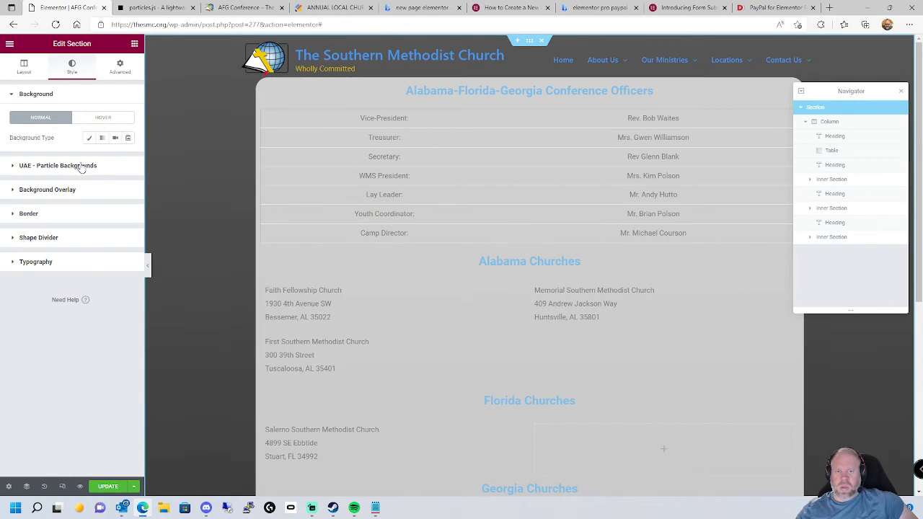
Step: In the page's Body Style settings, turn off the gradient background, switch the type to Classic and clear its color
left_click(10, 45)
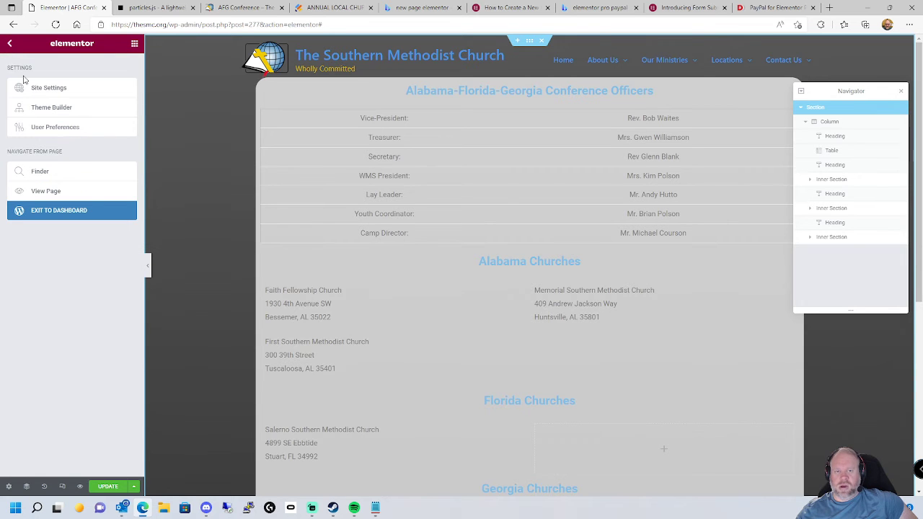
left_click(8, 487)
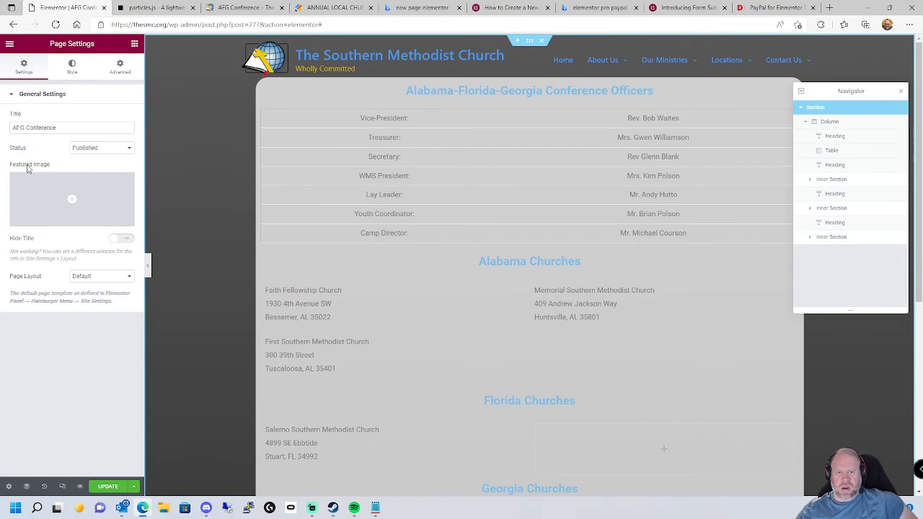
left_click(79, 73)
left_click(128, 120)
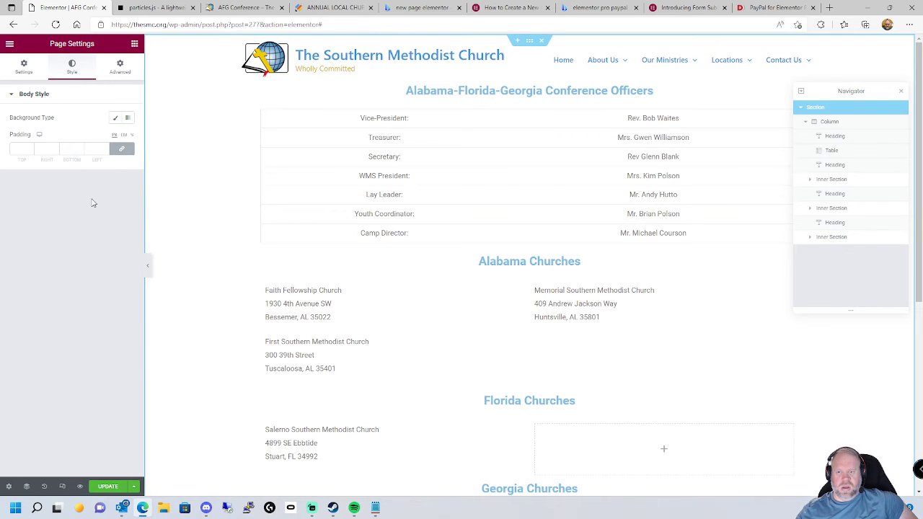
left_click(116, 121)
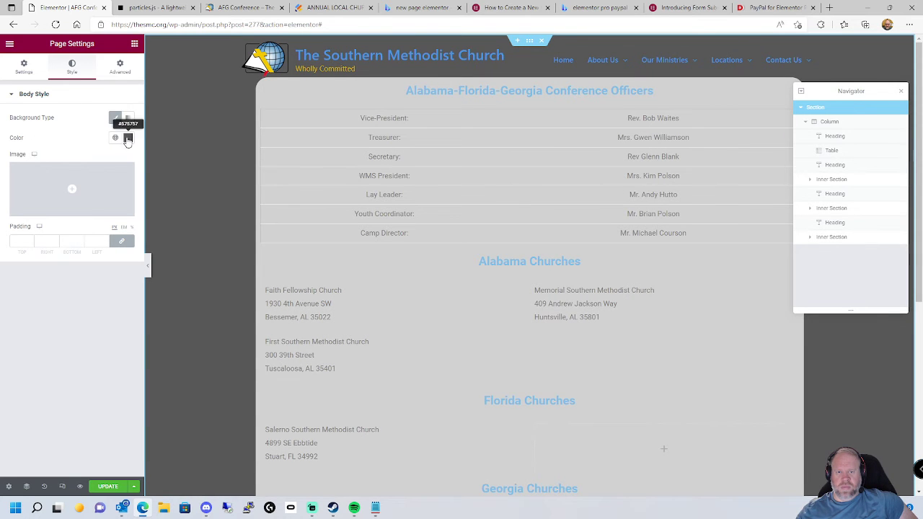
left_click(128, 138)
left_click(89, 157)
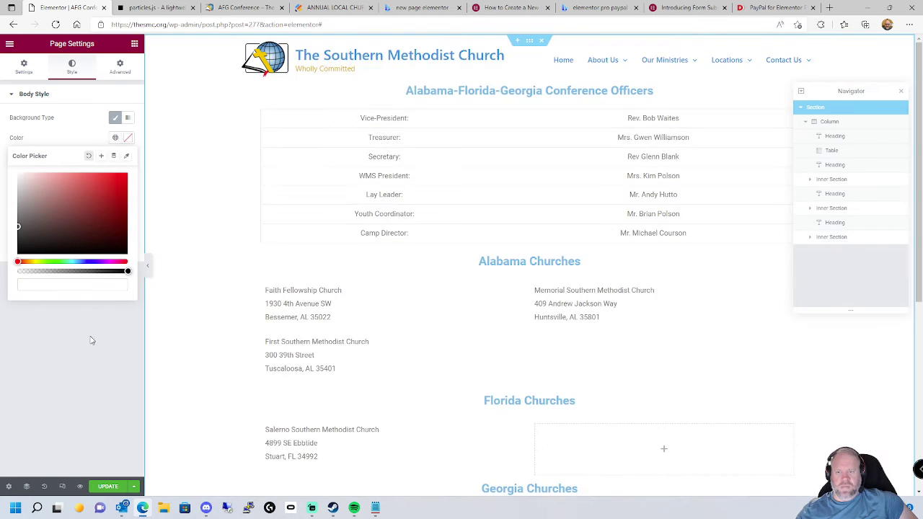
Step: Save the page without its body background, look over the AFG Conference preview and return to the Elementor editor
left_click(108, 487)
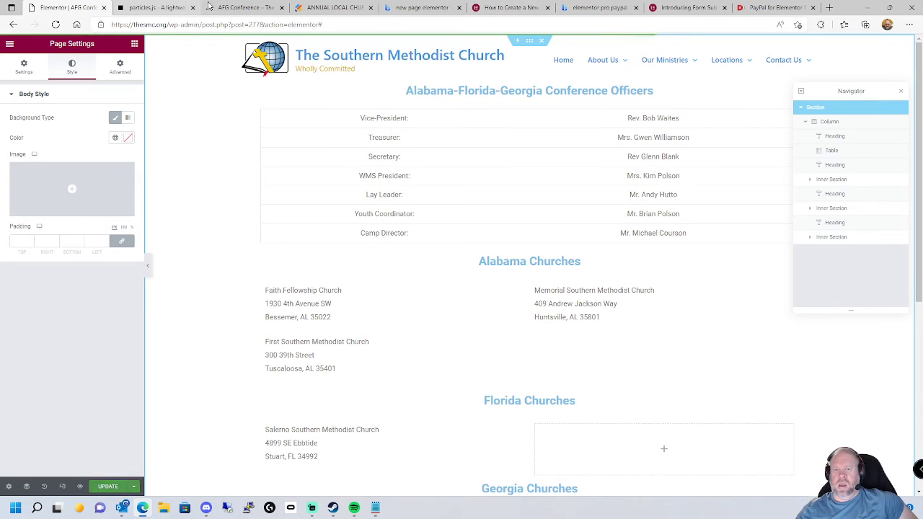
left_click(80, 487)
scroll(719, 320, "down", 3)
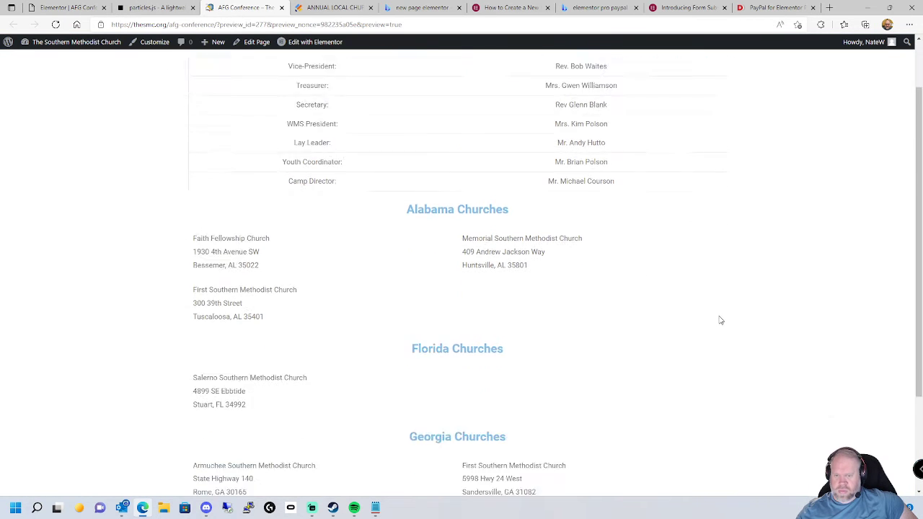
scroll(720, 319, "up", 3)
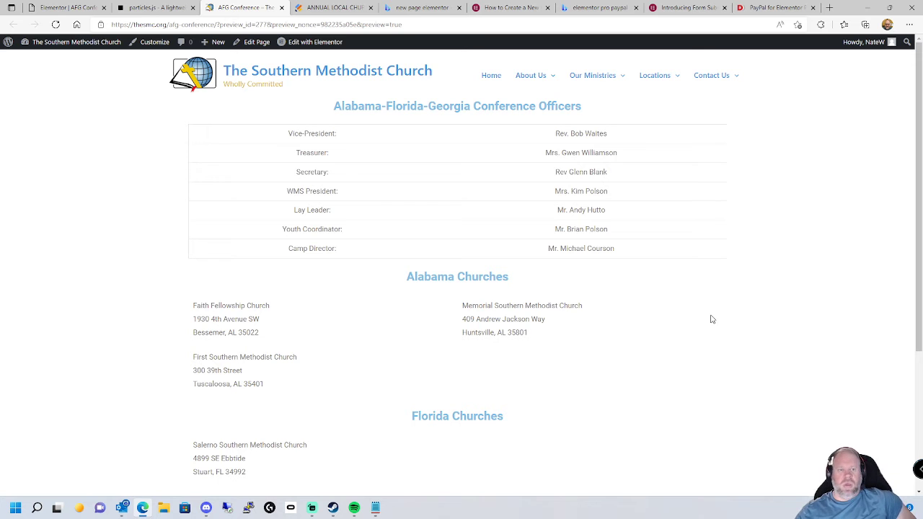
left_click(69, 8)
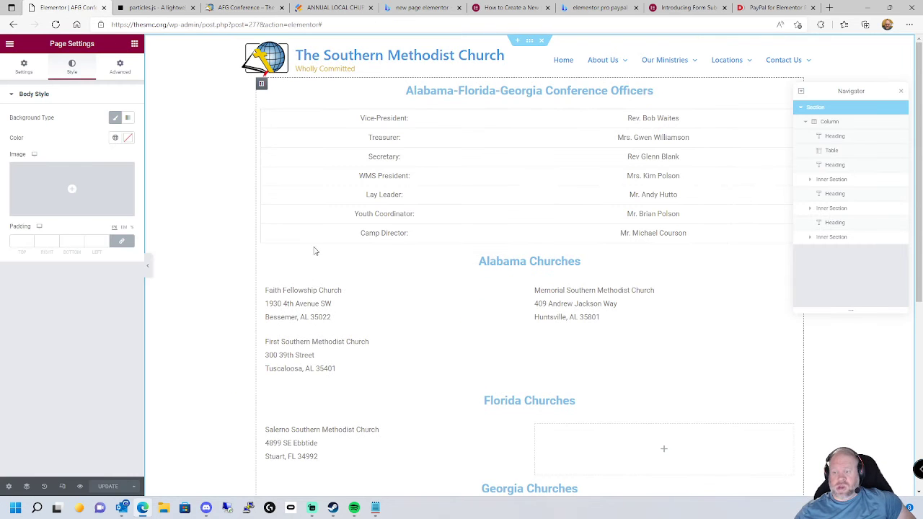
Step: Examine the conference officers table's row and cell entries, and the Alabama Churches text editor and inner section layout settings
scroll(315, 249, "down", 4)
scroll(470, 311, "up", 3)
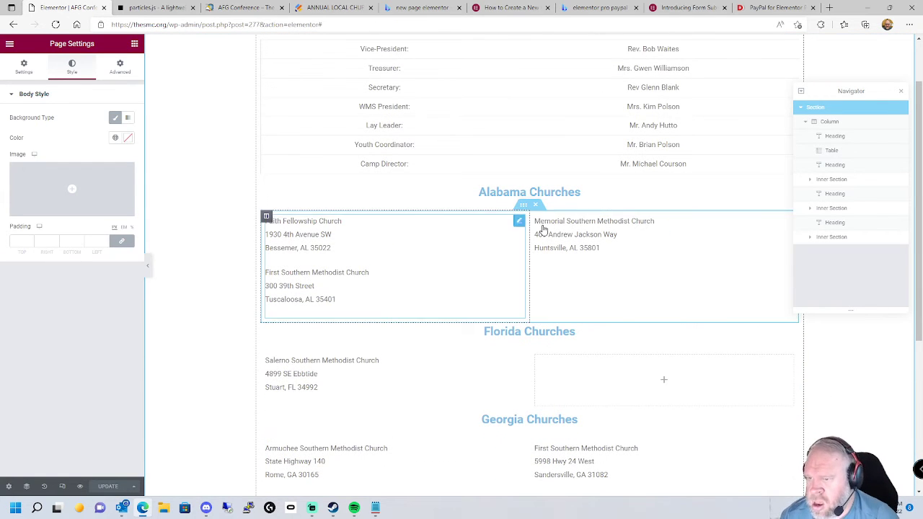
scroll(505, 183, "up", 2)
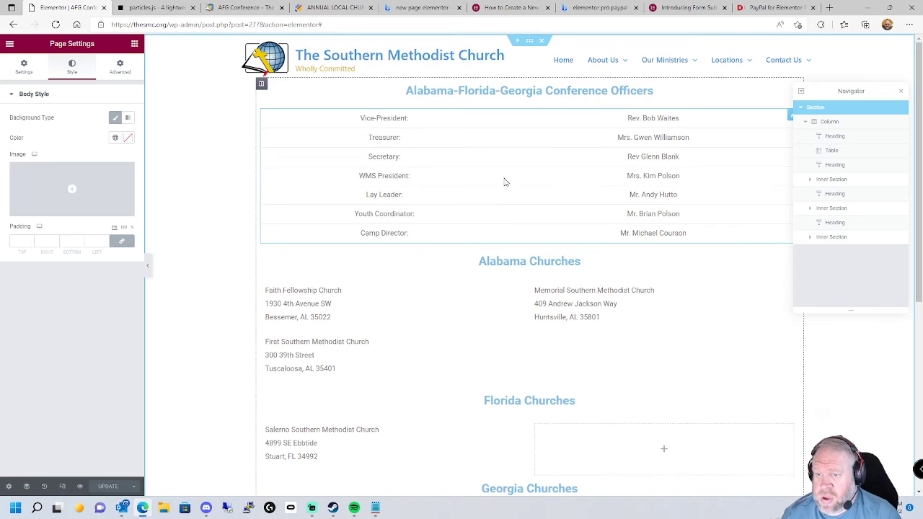
left_click(512, 128)
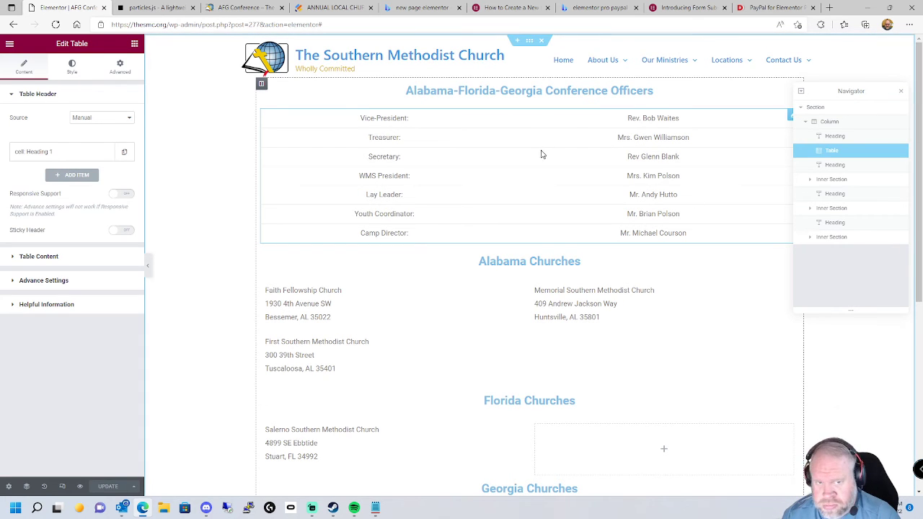
left_click(12, 260)
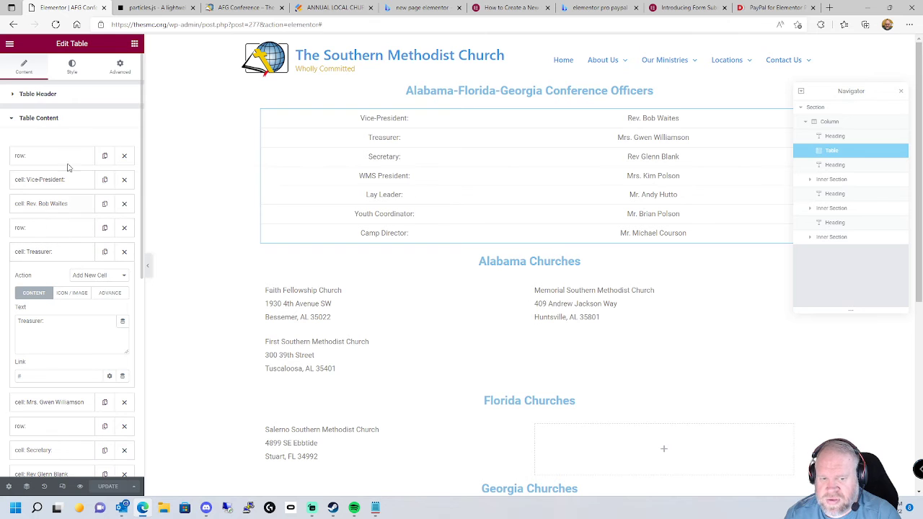
scroll(72, 248, "down", 1)
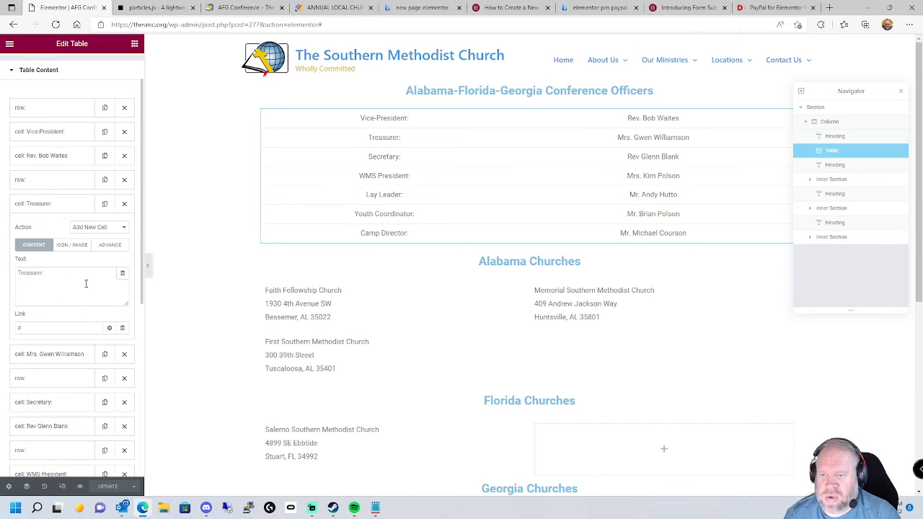
scroll(64, 322, "down", 2)
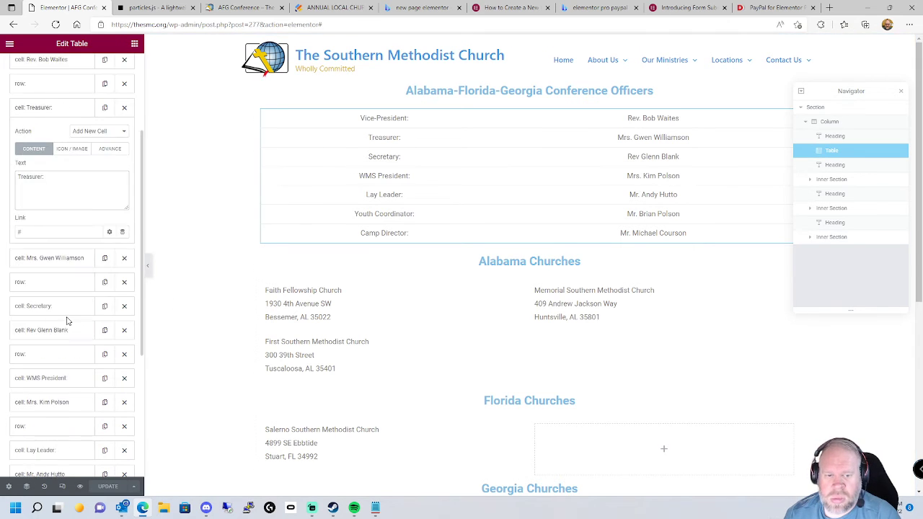
scroll(70, 318, "down", 4)
scroll(63, 317, "up", 3)
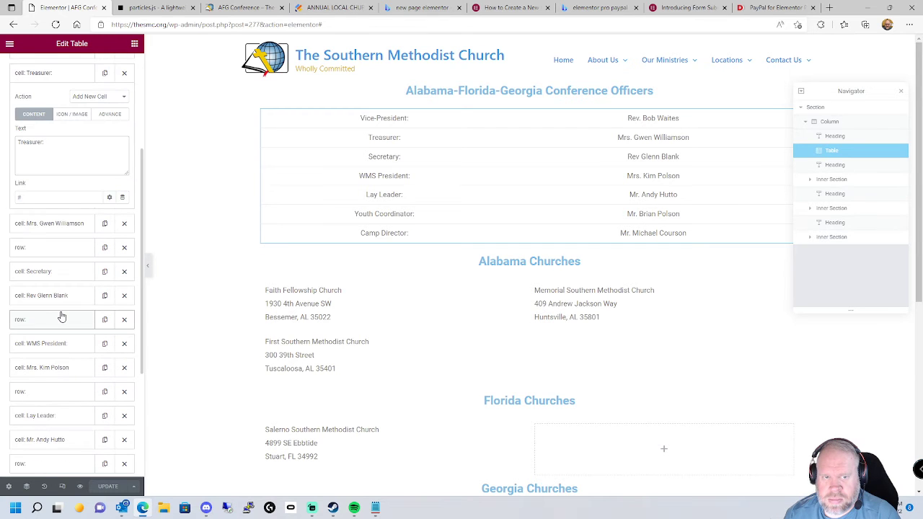
scroll(63, 315, "up", 1)
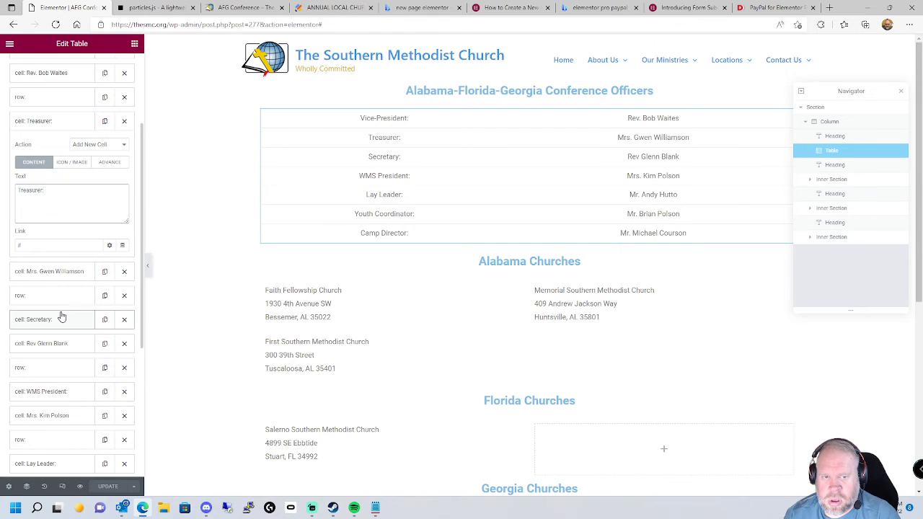
scroll(63, 346, "down", 4)
scroll(72, 364, "up", 4)
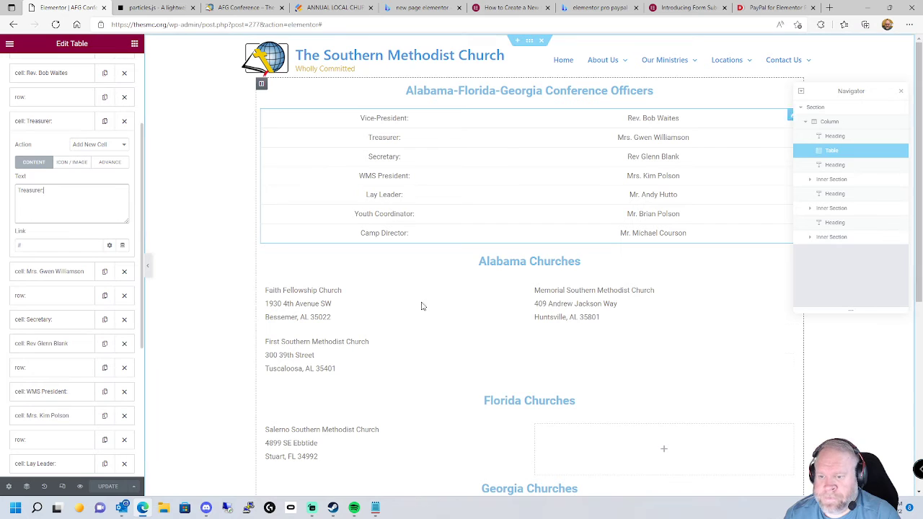
left_click(539, 303)
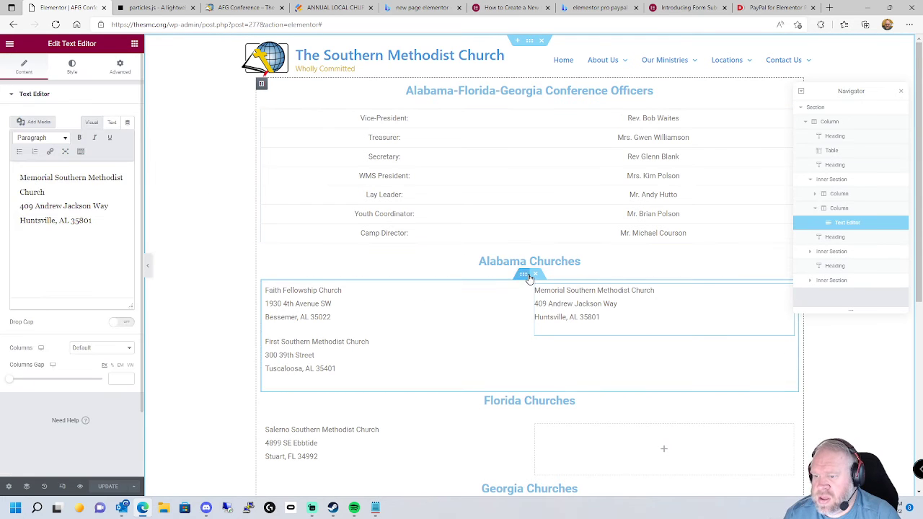
left_click(525, 276)
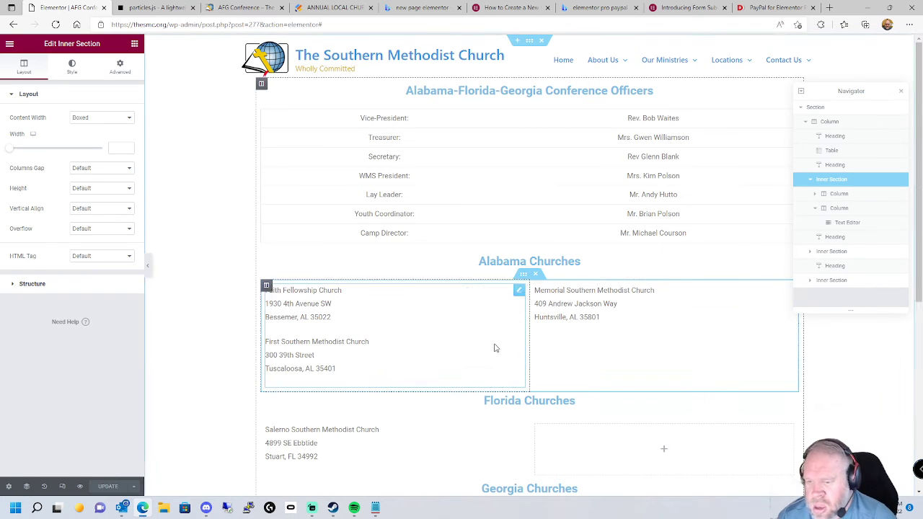
Step: Add a new two-column section below the page's main section
scroll(498, 349, "down", 5)
left_click(507, 375)
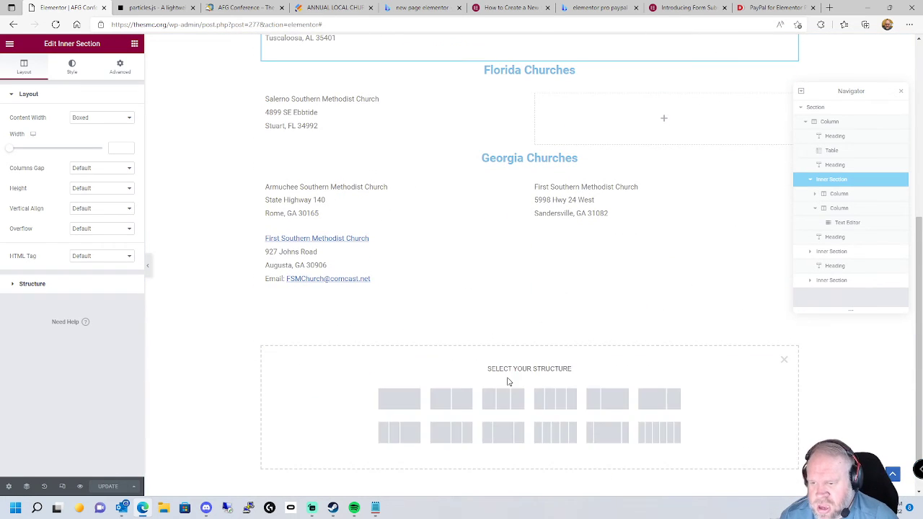
left_click(452, 401)
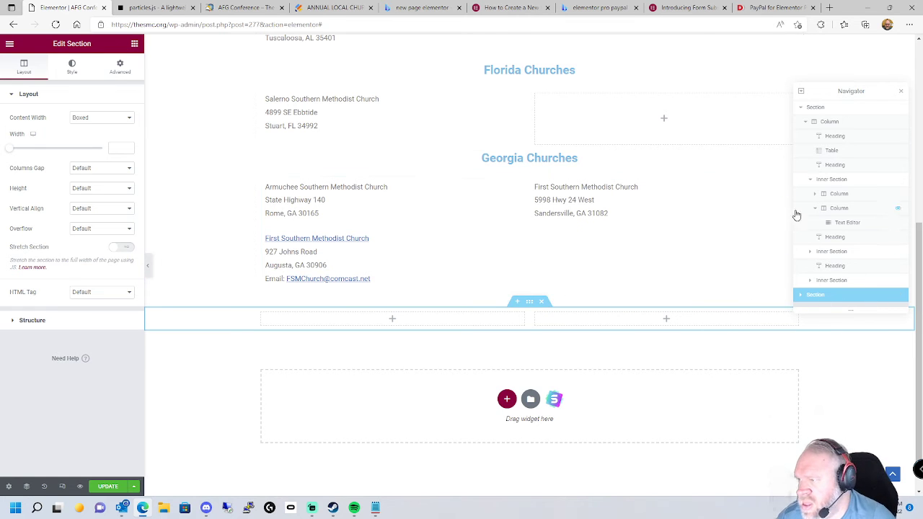
Step: Delete the empty two-column section from the bottom of the page structure
scroll(841, 186, "up", 3)
scroll(841, 186, "down", 3)
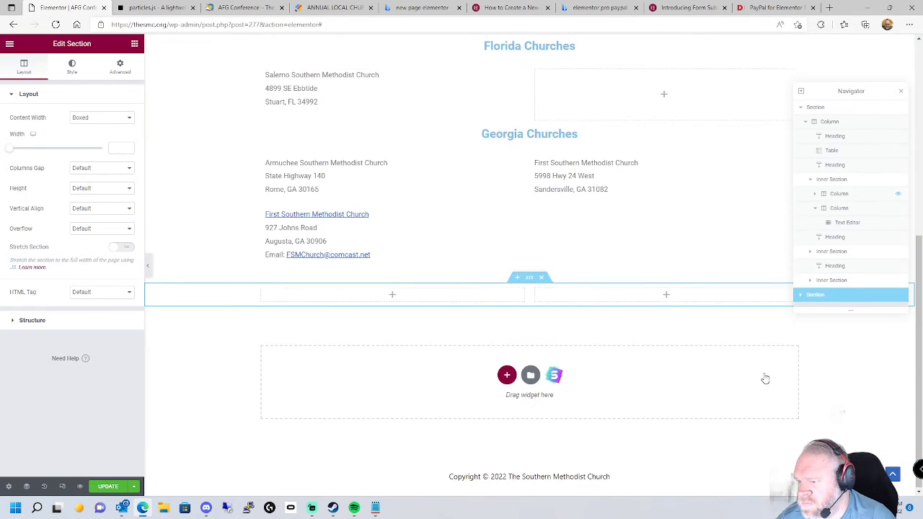
right_click(834, 298)
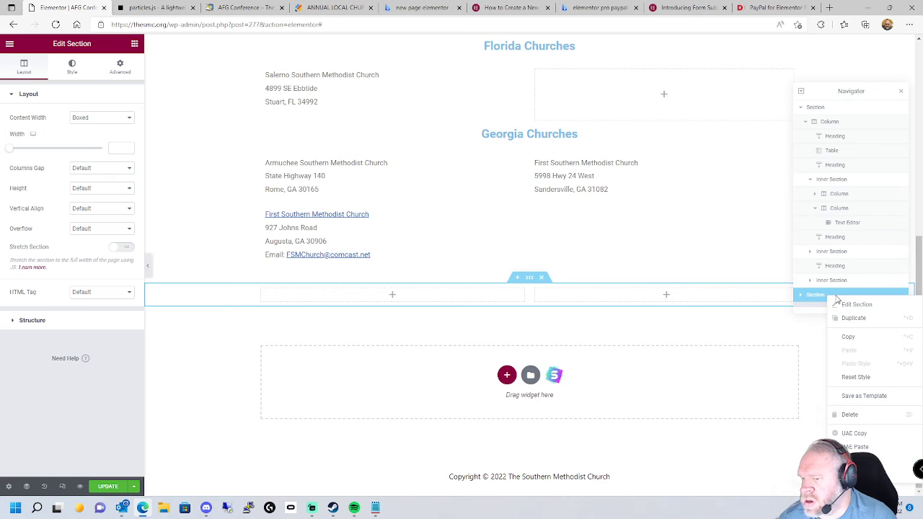
left_click(851, 415)
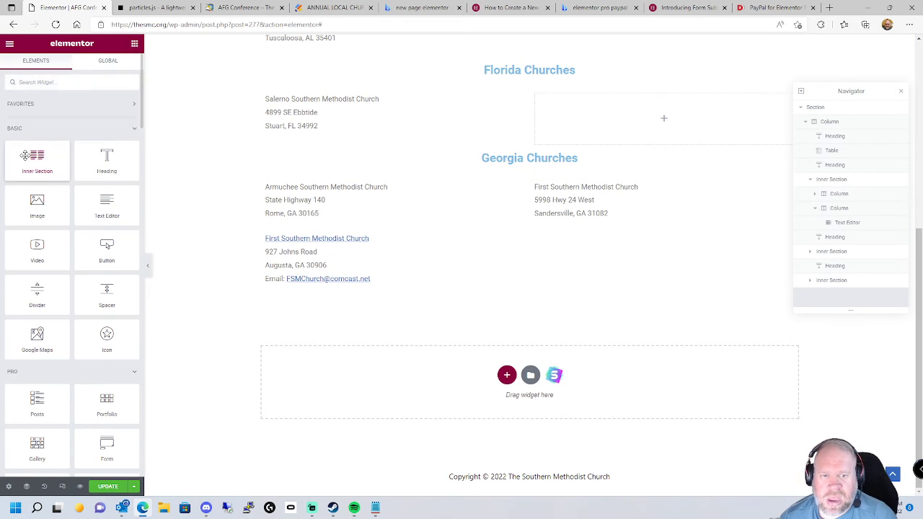
Step: Insert an Inner Section below the Georgia Churches addresses inside the main section and check its nesting in the Navigator
left_click_drag(37, 160, 494, 306)
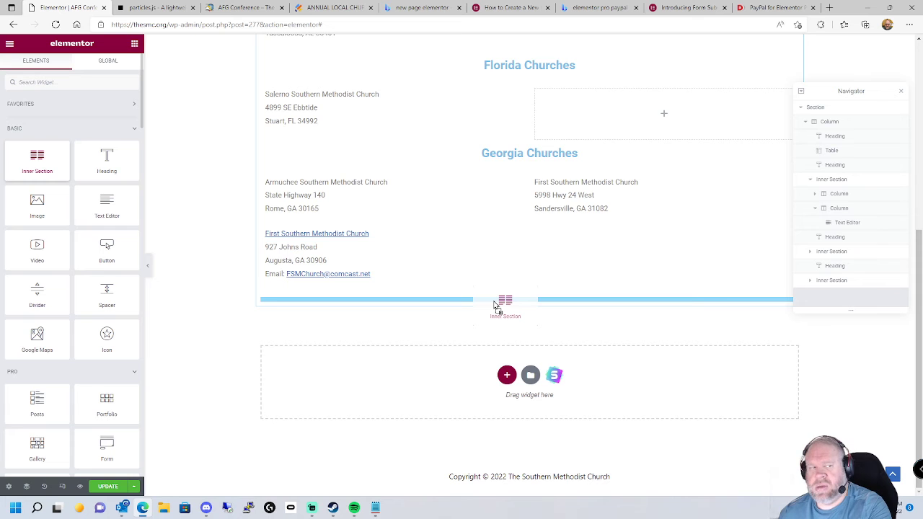
mouse_move(495, 305)
left_mouse_down()
mouse_move(220, 247)
mouse_move(329, 230)
mouse_move(381, 304)
mouse_move(482, 305)
left_mouse_up()
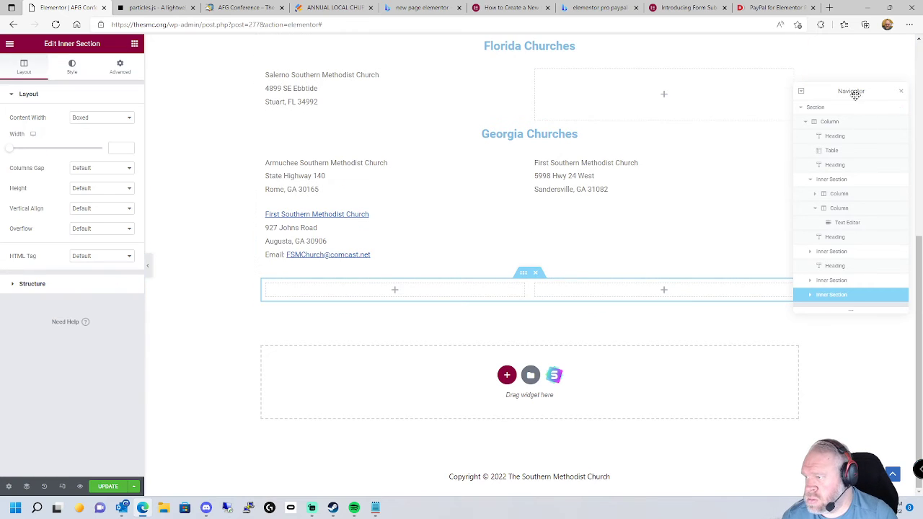
left_click(802, 109)
left_click(801, 109)
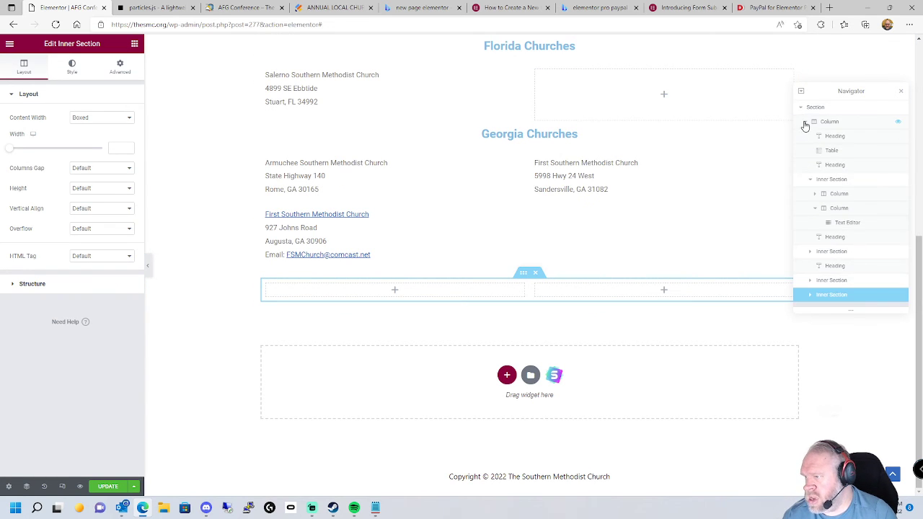
Step: Collapse and re-expand the main column in the Navigator, and delete the empty Inner Section below the Georgia Churches addresses
left_click(804, 122)
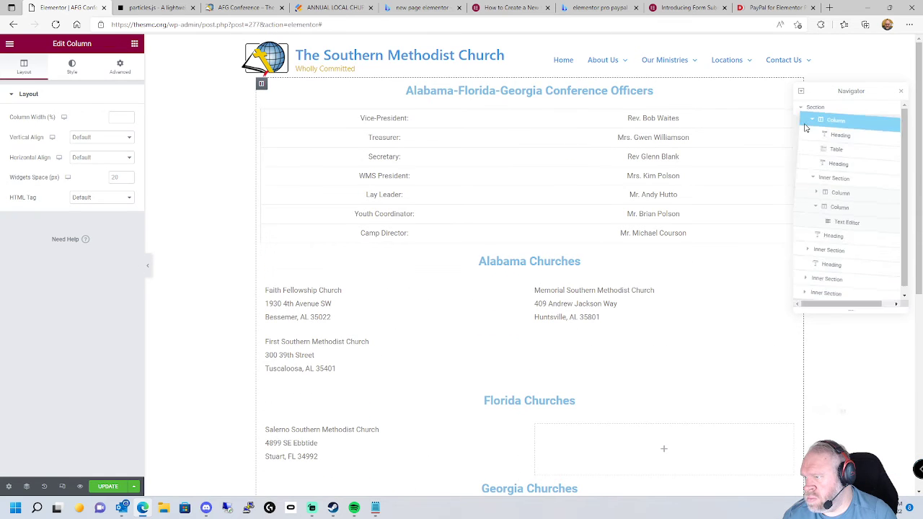
left_click(806, 123)
left_click(805, 124)
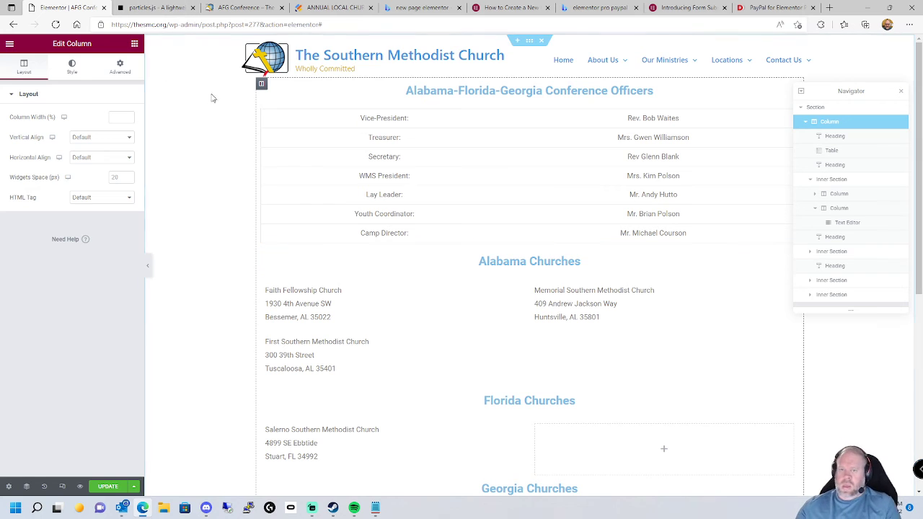
scroll(392, 173, "down", 5)
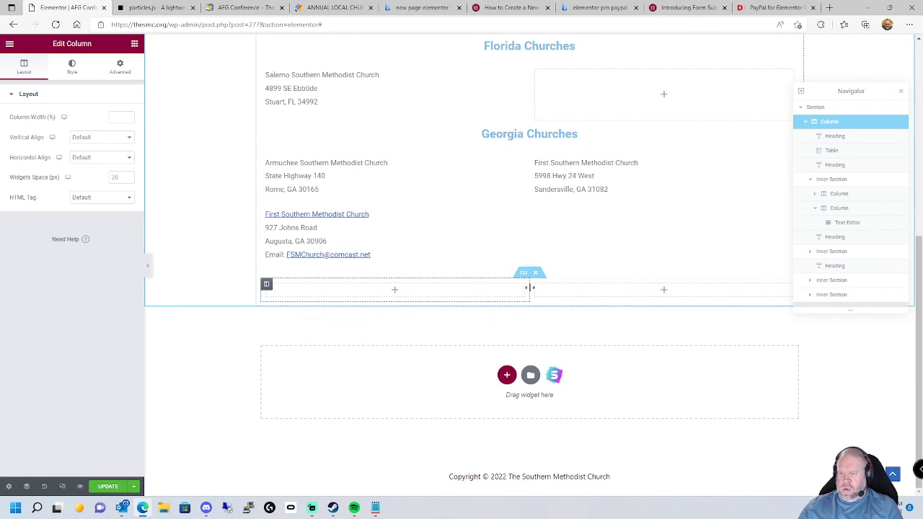
left_click(536, 275)
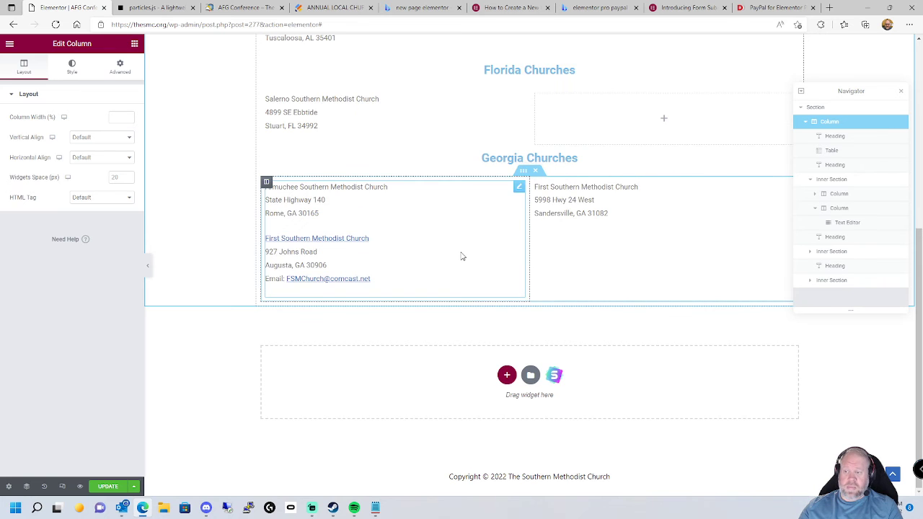
Step: Insert the president's portrait photo from the Media Library into the text editor in the second column under Georgia Churches
left_click(134, 43)
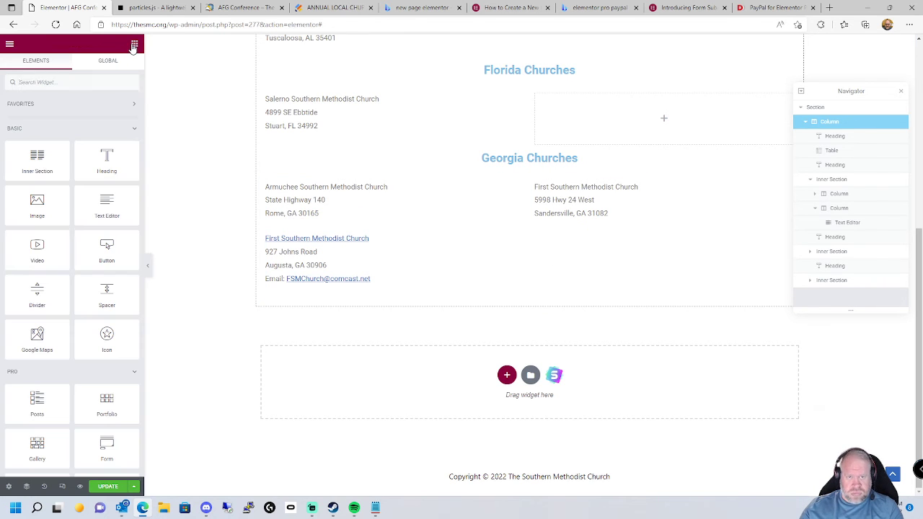
left_click(588, 210)
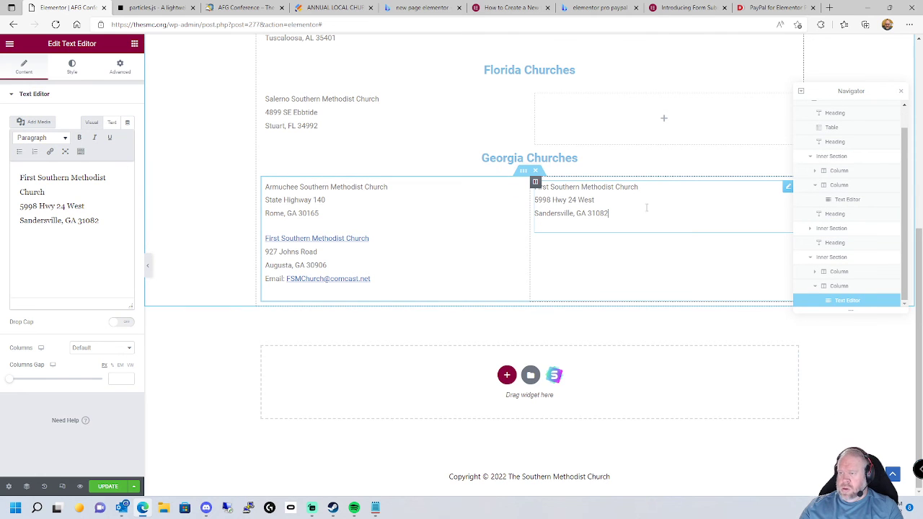
left_click(33, 122)
left_click(154, 167)
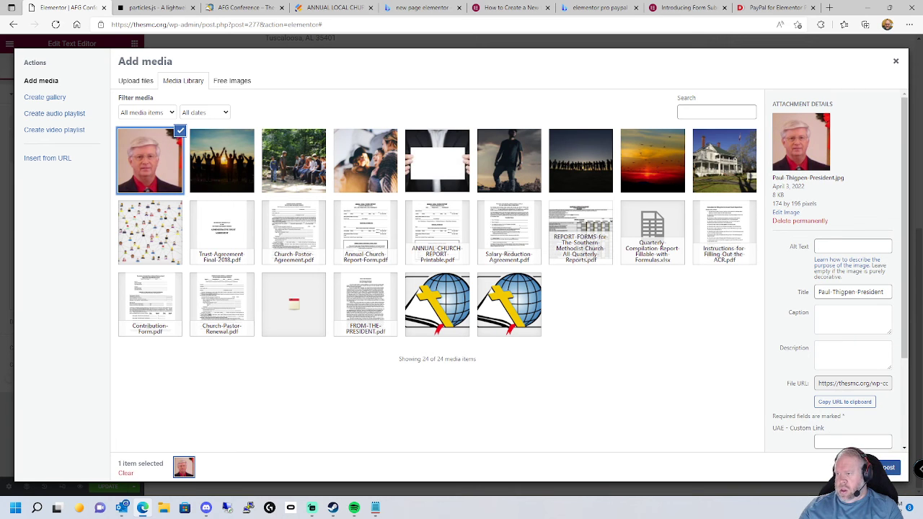
left_click(889, 467)
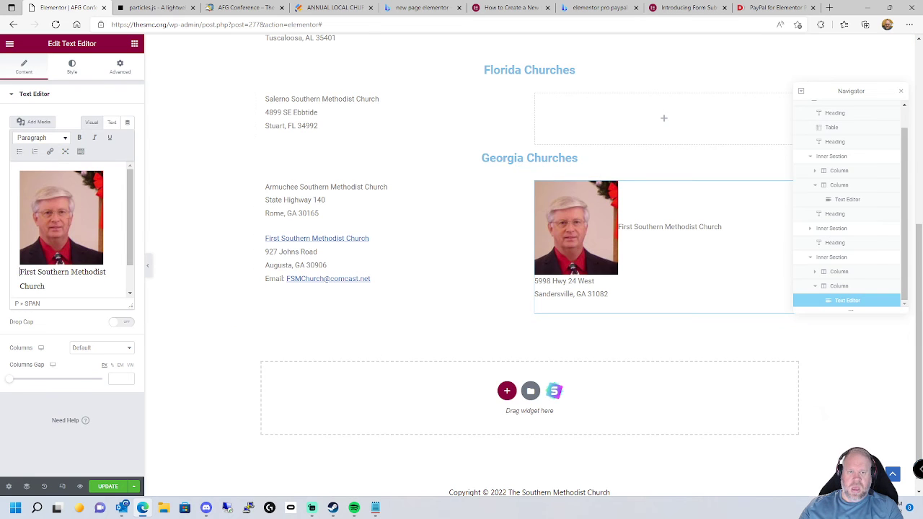
Step: Try right, center, left and no alignment on the inserted portrait, finishing with right alignment
left_click_drag(61, 216, 58, 286)
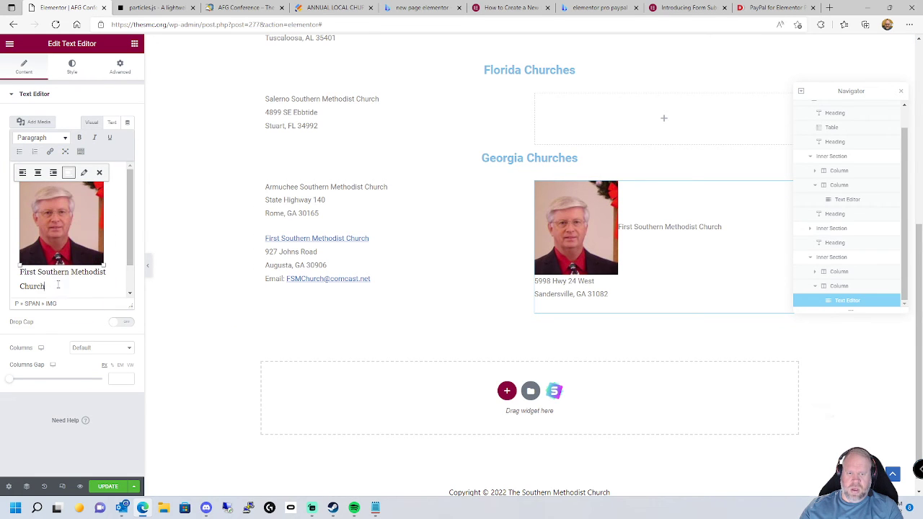
left_click(53, 173)
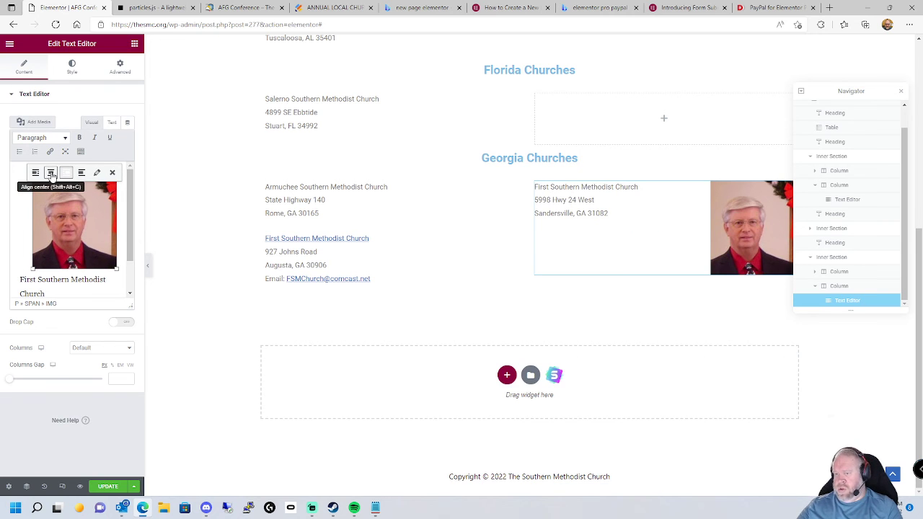
left_click(53, 174)
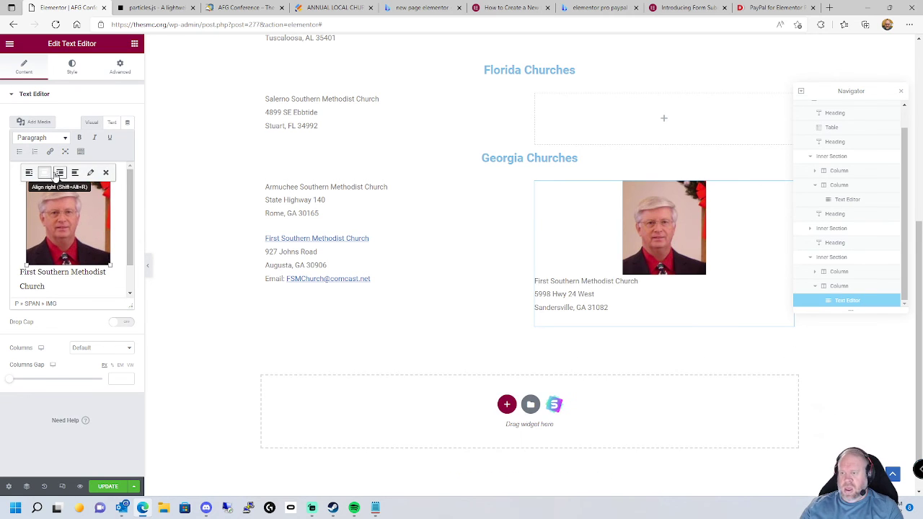
left_click(29, 174)
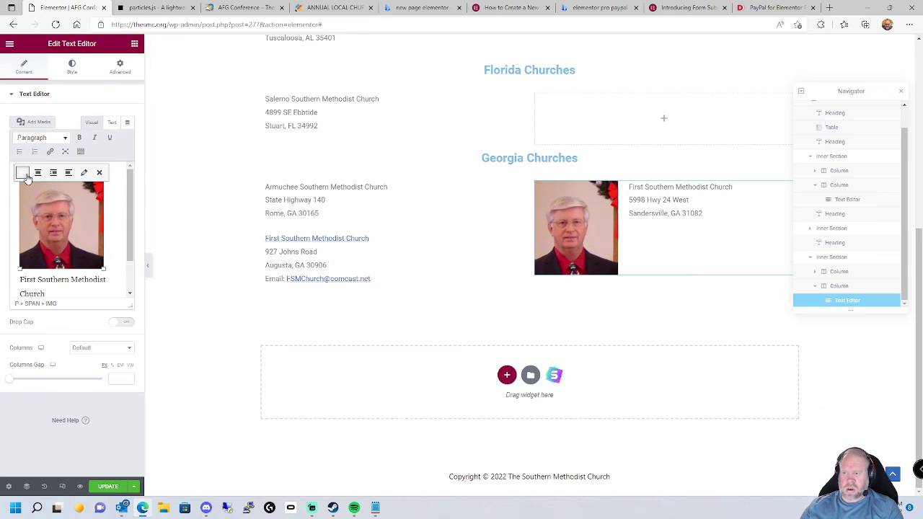
left_click(69, 174)
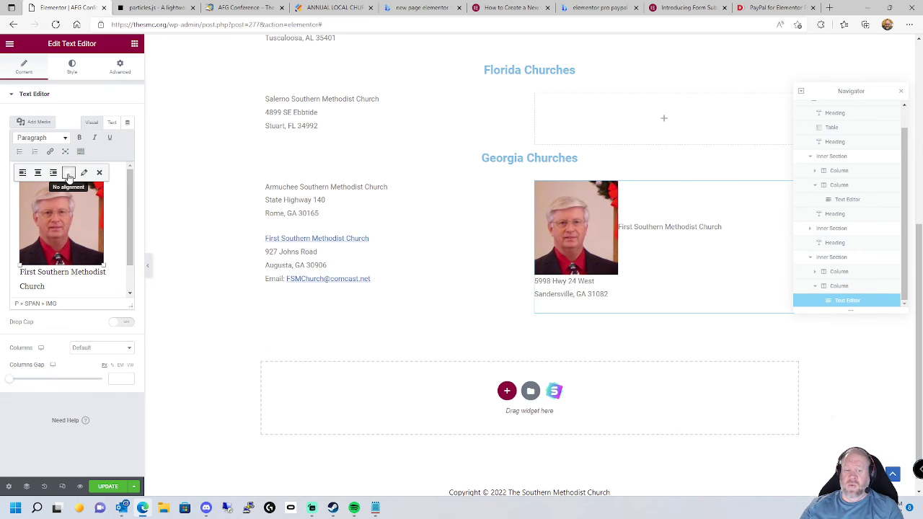
left_click(26, 174)
left_click(38, 174)
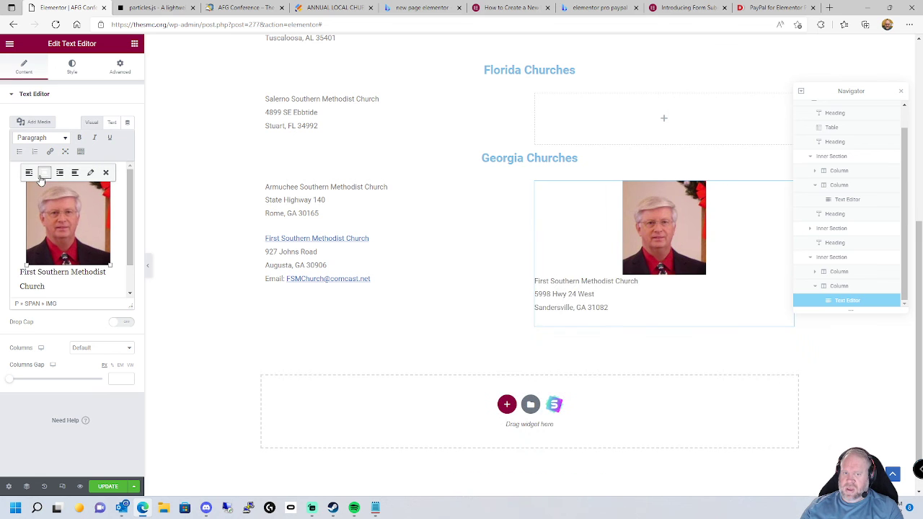
left_click(60, 173)
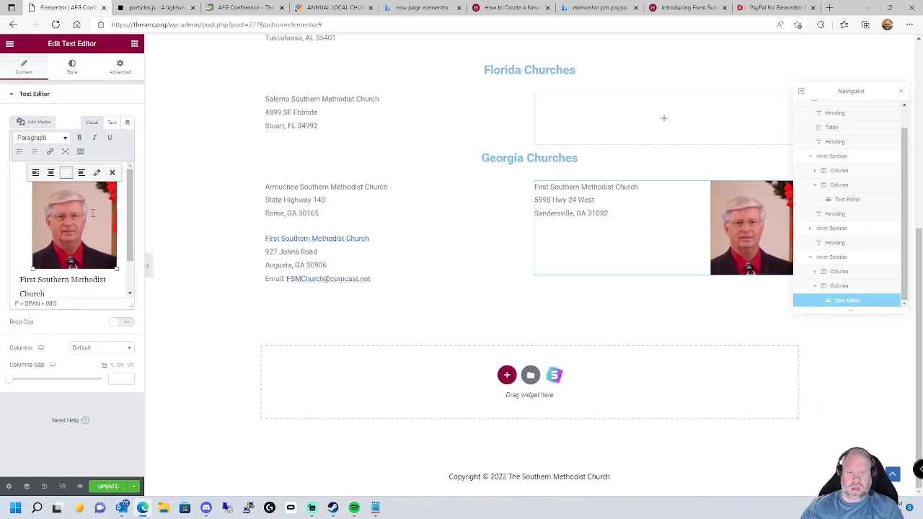
Step: Set the portrait's display size to Thumbnail – 150 × 150 in its image details
left_click(91, 173)
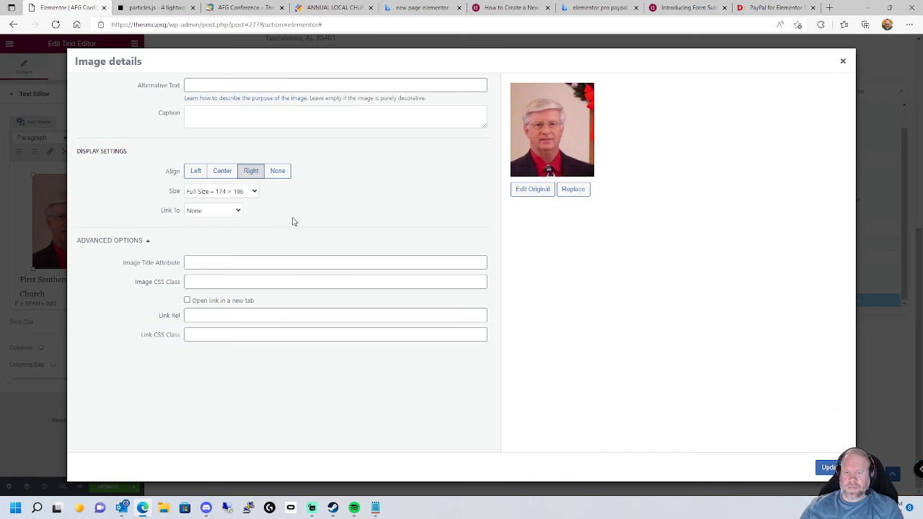
left_click(231, 193)
left_click(238, 205)
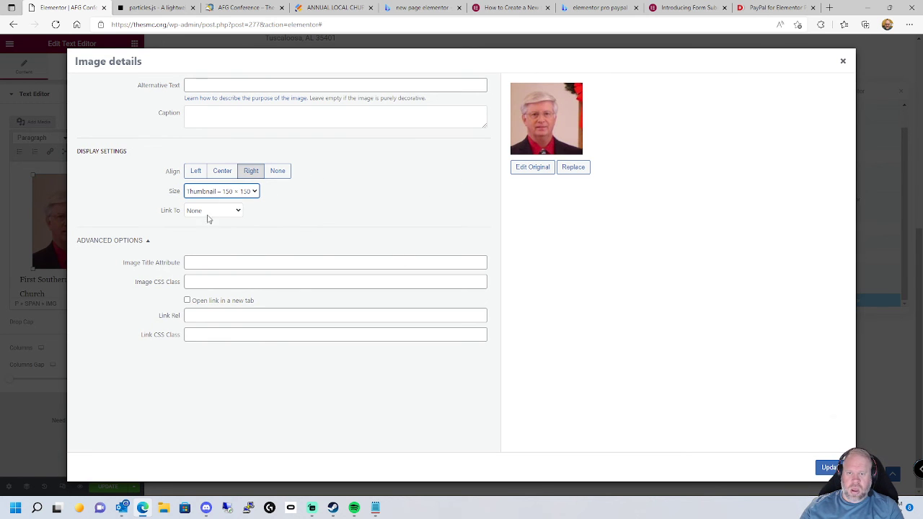
Step: Crop the original portrait to a 144 × 196 selection, removing its right edge, save it and update the image in the text
left_click(534, 168)
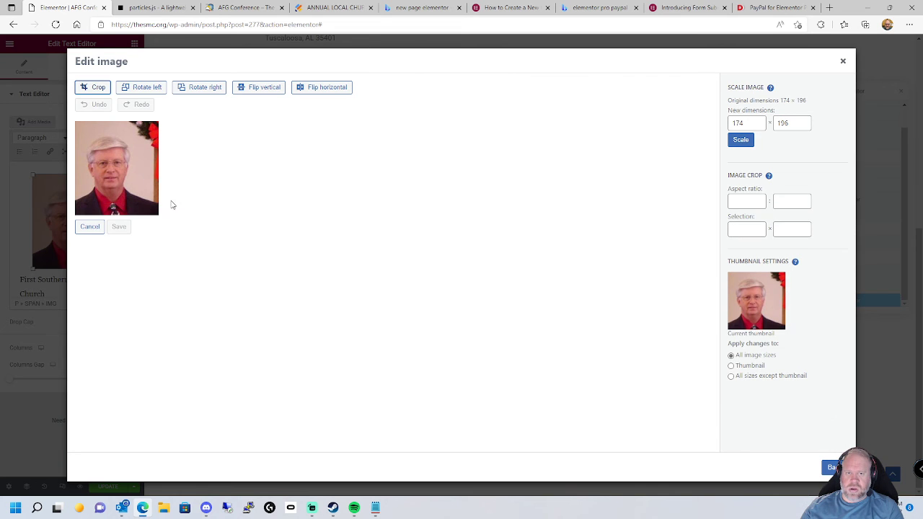
left_click(94, 87)
mouse_move(156, 211)
left_mouse_down()
mouse_move(134, 216)
mouse_move(136, 198)
mouse_move(145, 214)
left_mouse_up()
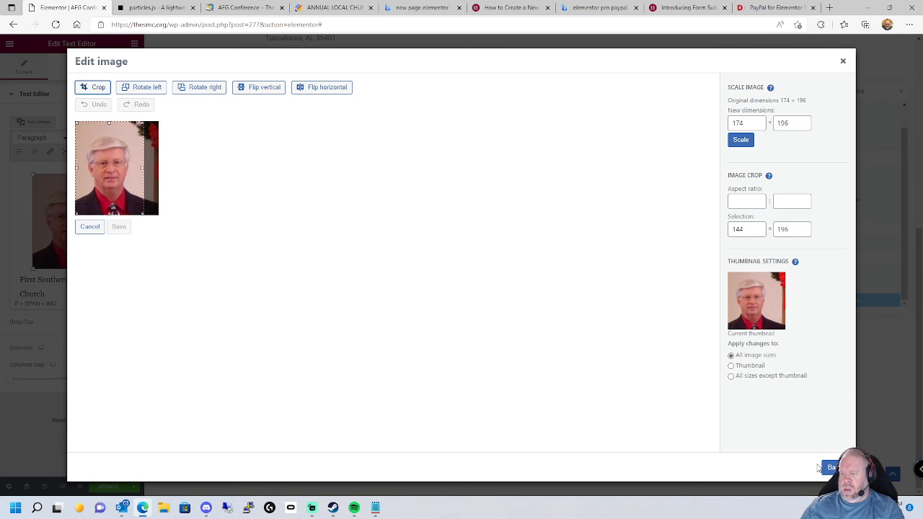
left_click(91, 88)
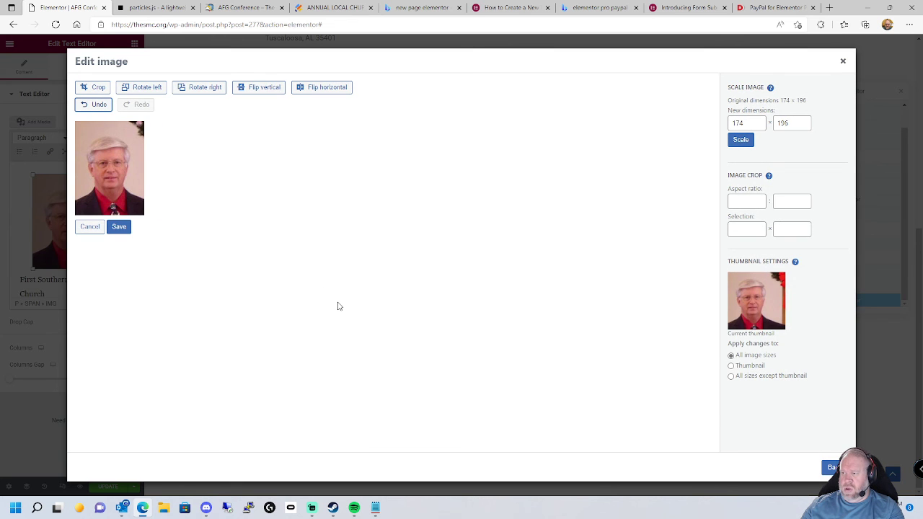
left_click(120, 227)
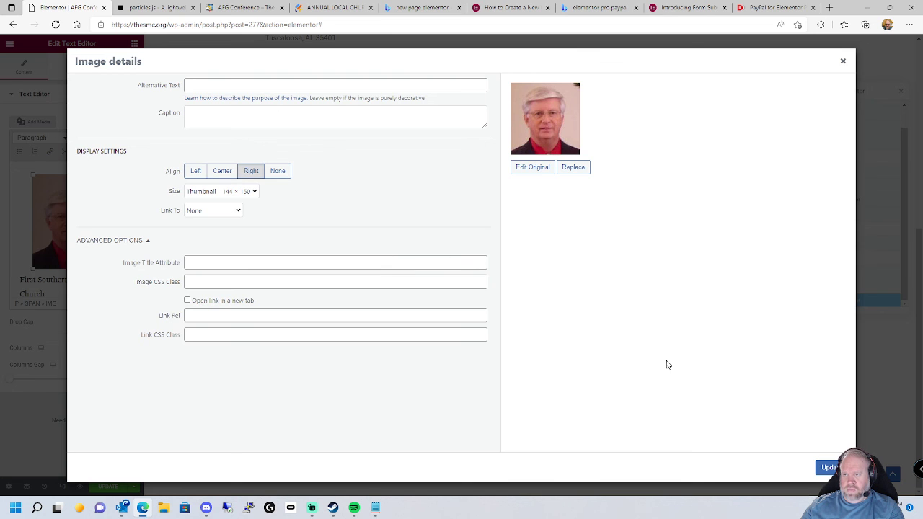
left_click(830, 469)
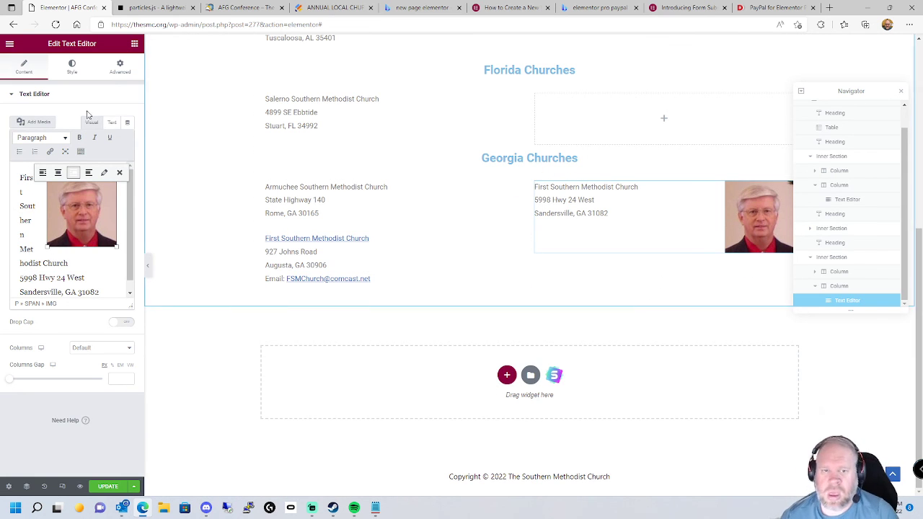
Step: Expand the text editor to full screen, close the Navigator, and try left, center and right alignment on the portrait, finishing with left
left_click(65, 152)
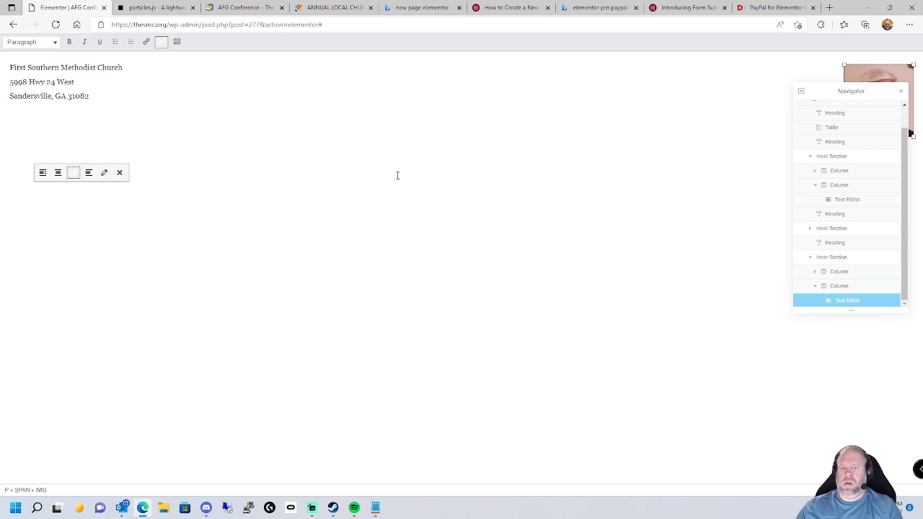
left_click(900, 94)
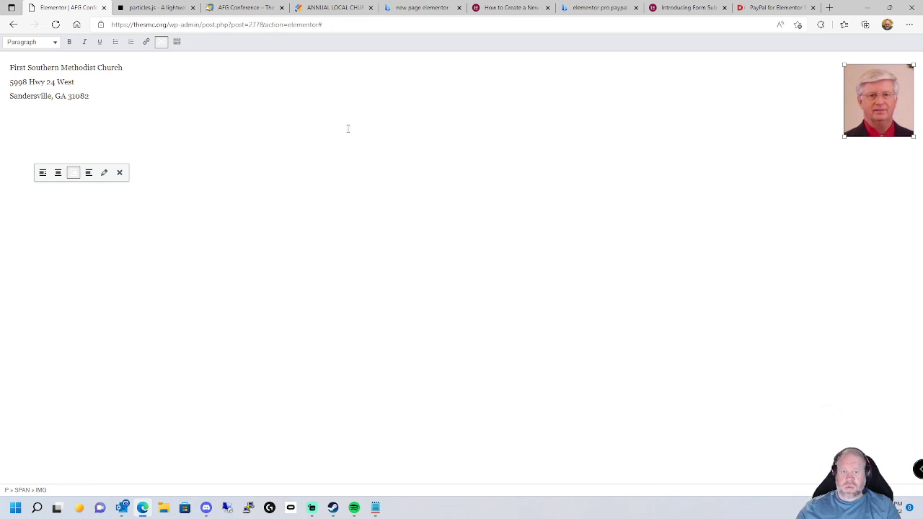
left_click(43, 174)
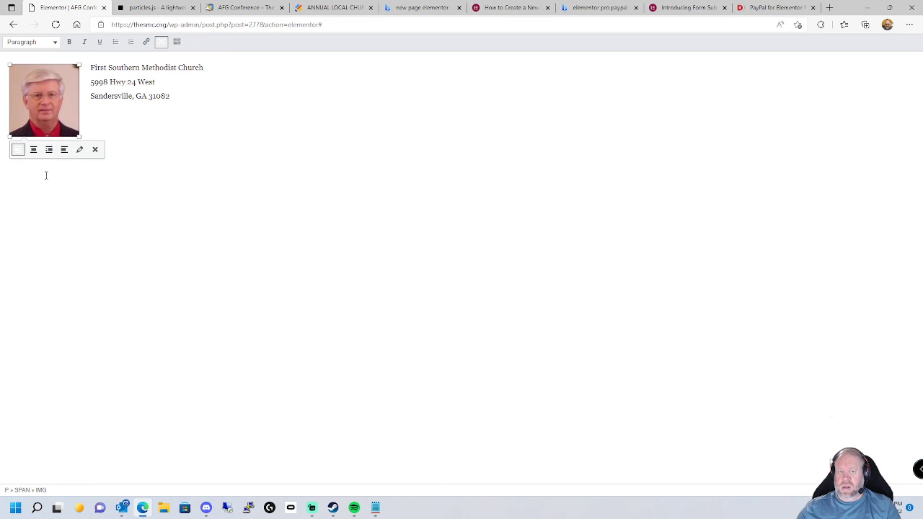
left_click(33, 150)
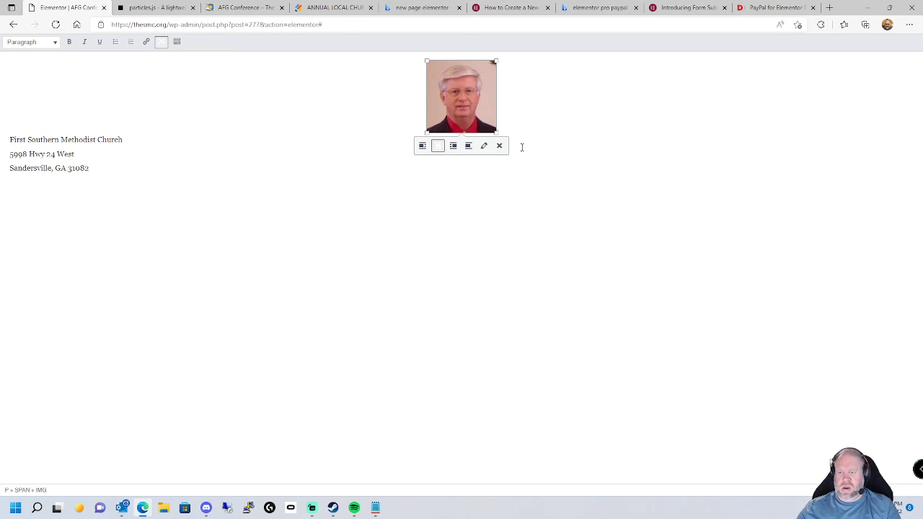
left_click(453, 146)
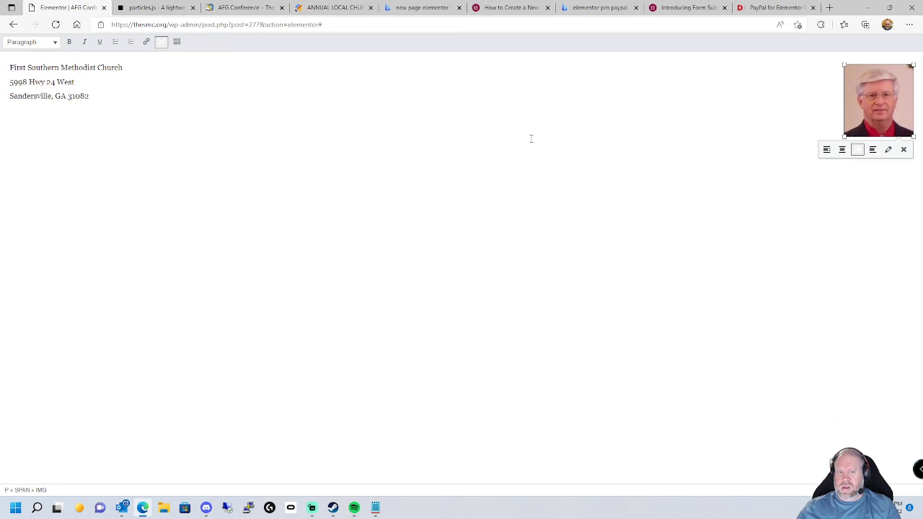
left_click(827, 149)
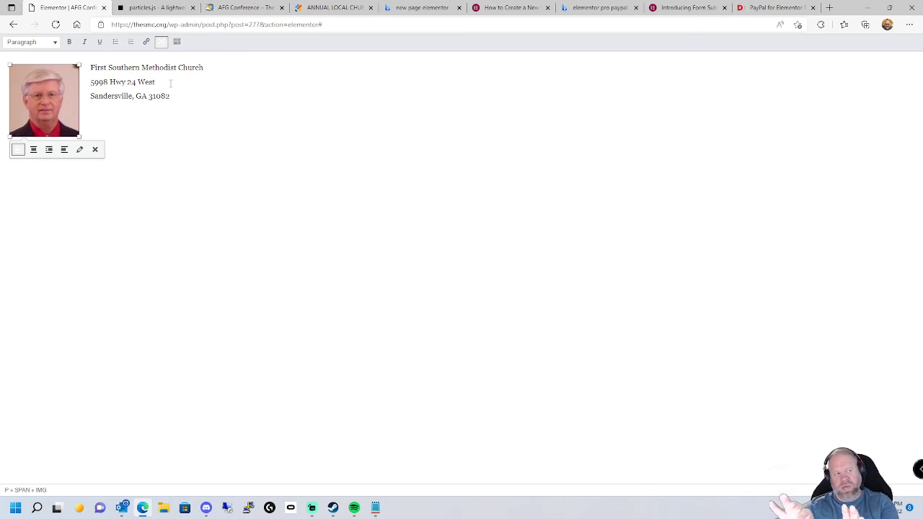
Step: Set the portrait's alignment to Right in its image details, apply it and leave the full-screen editor
left_click(80, 149)
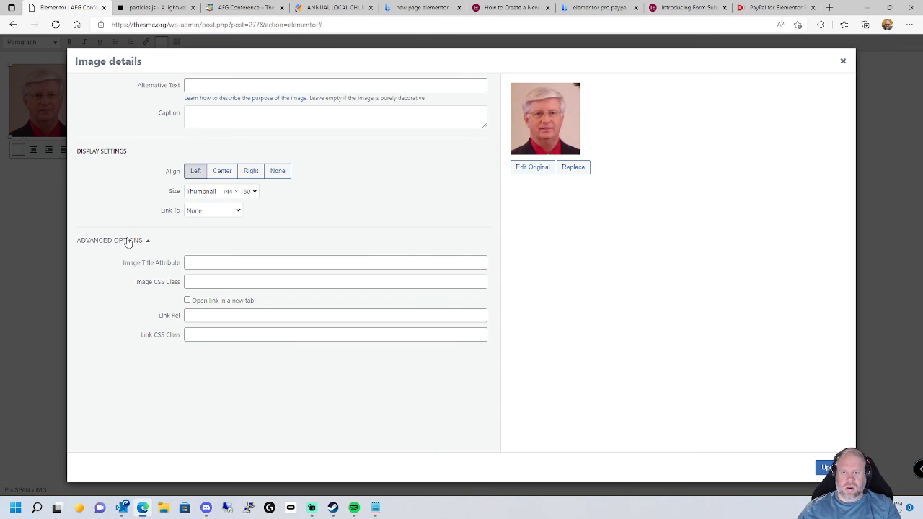
left_click(245, 175)
left_click(829, 468)
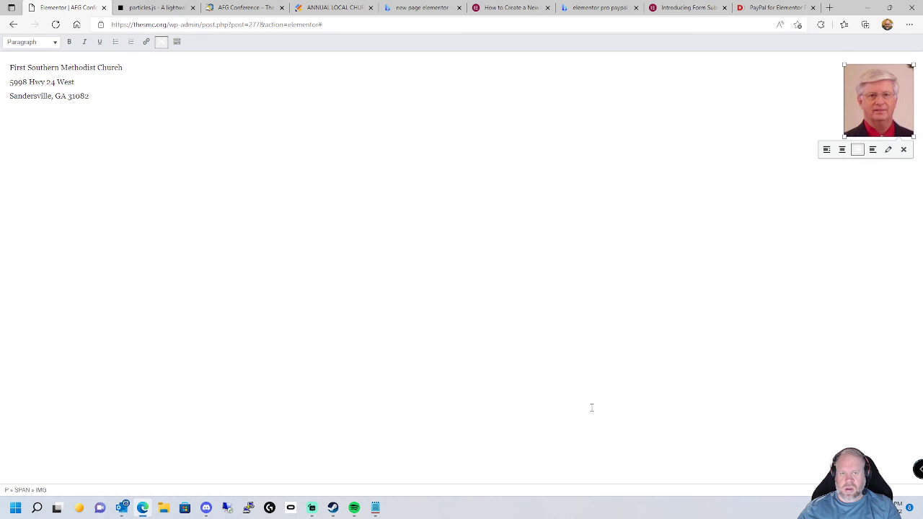
left_click(161, 42)
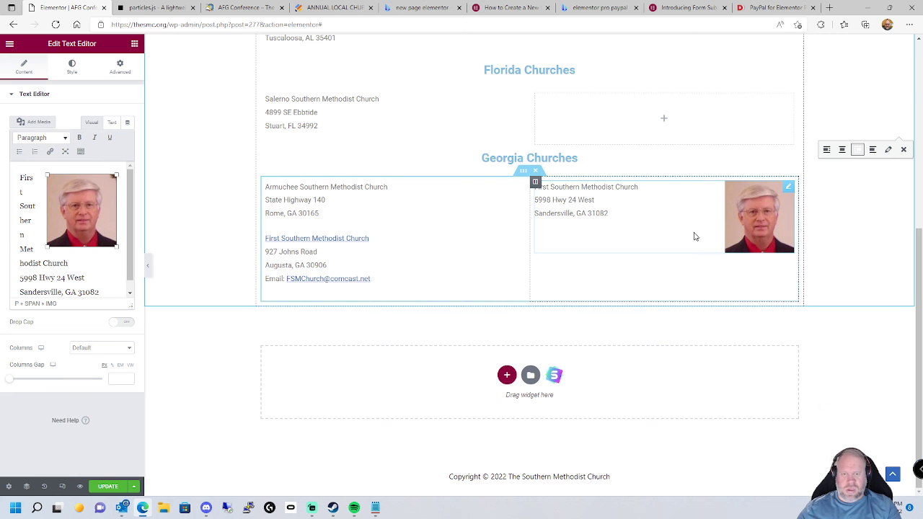
Step: Delete the portrait from the Georgia Churches text and update the page
key("Delete")
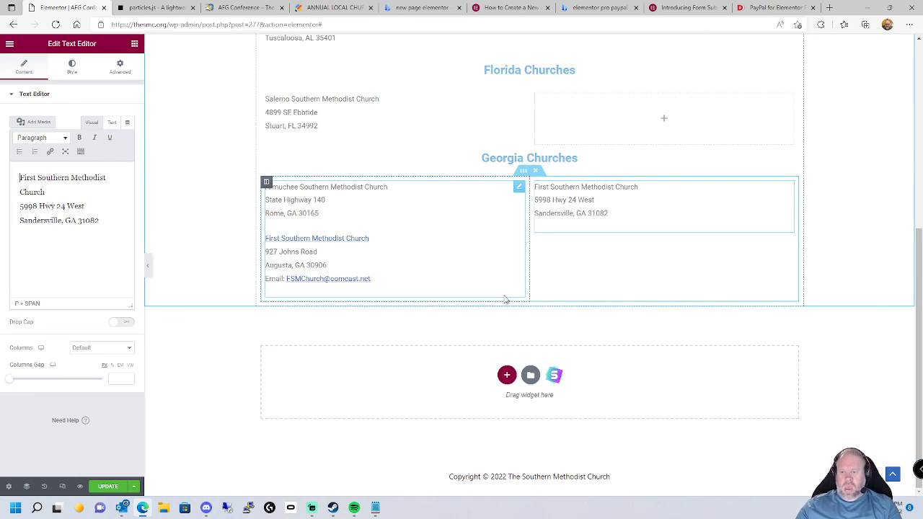
scroll(505, 299, "up", 5)
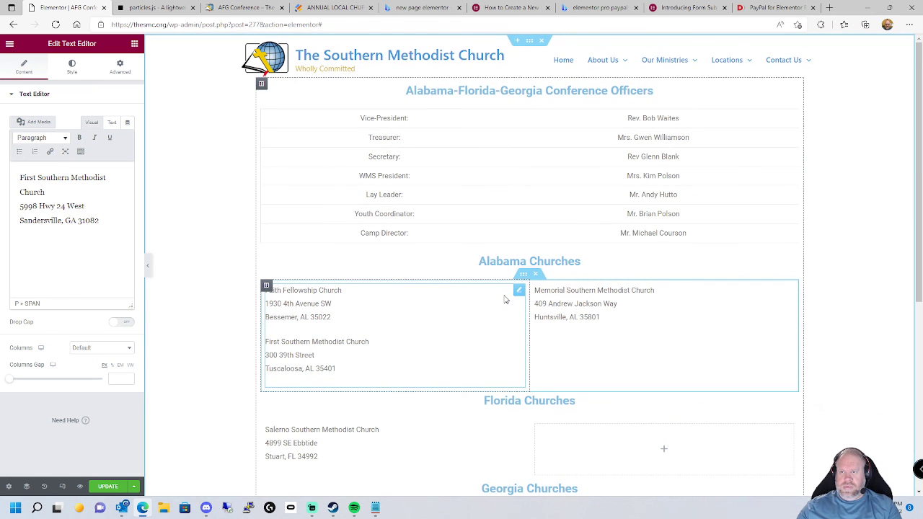
left_click(109, 486)
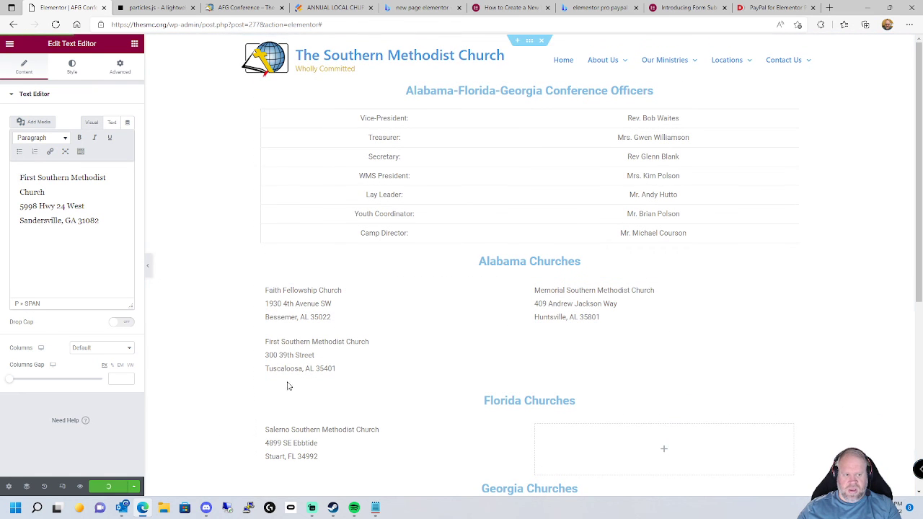